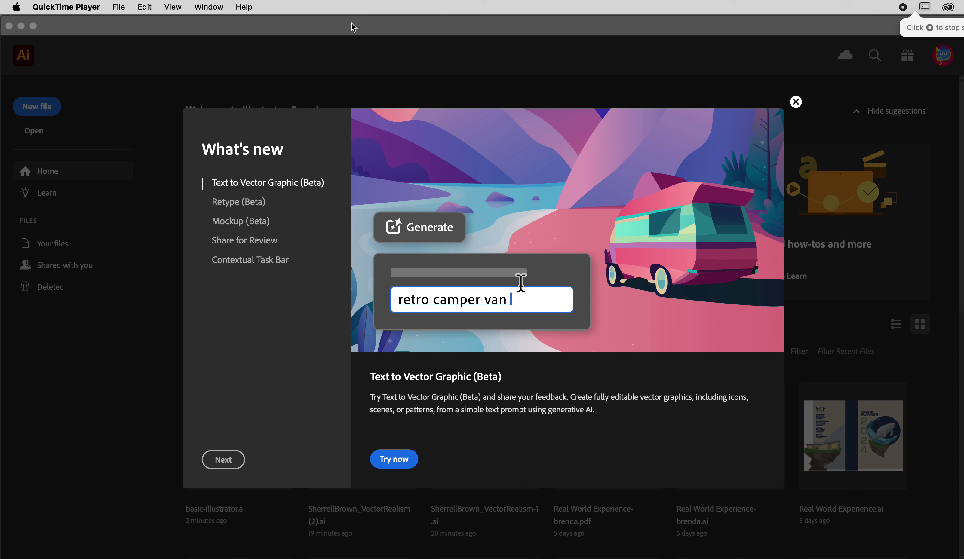
Step: Bring Illustrator forward, then open the Creative Cloud app on its All apps list
{"action": "left_click", "coordinate": [353, 26]}
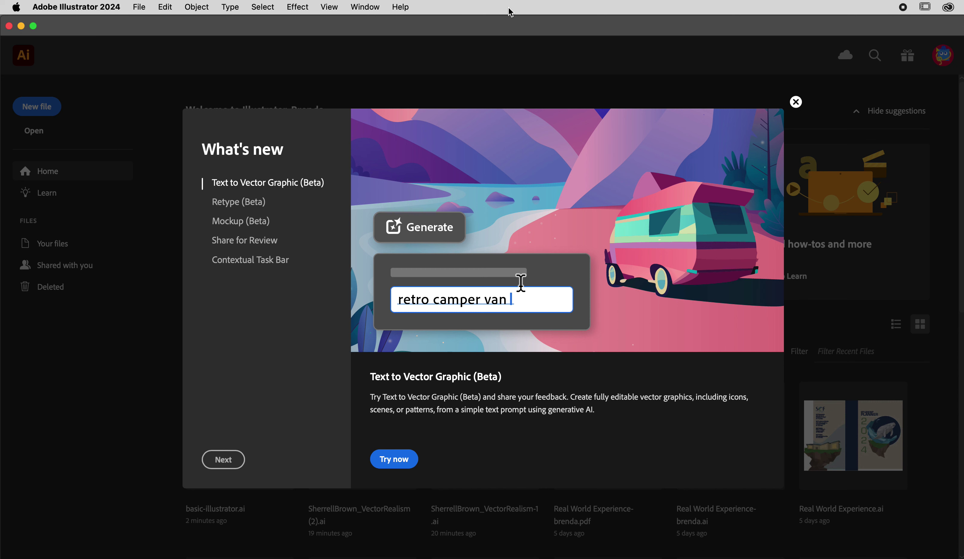
{"action": "left_click", "coordinate": [949, 10]}
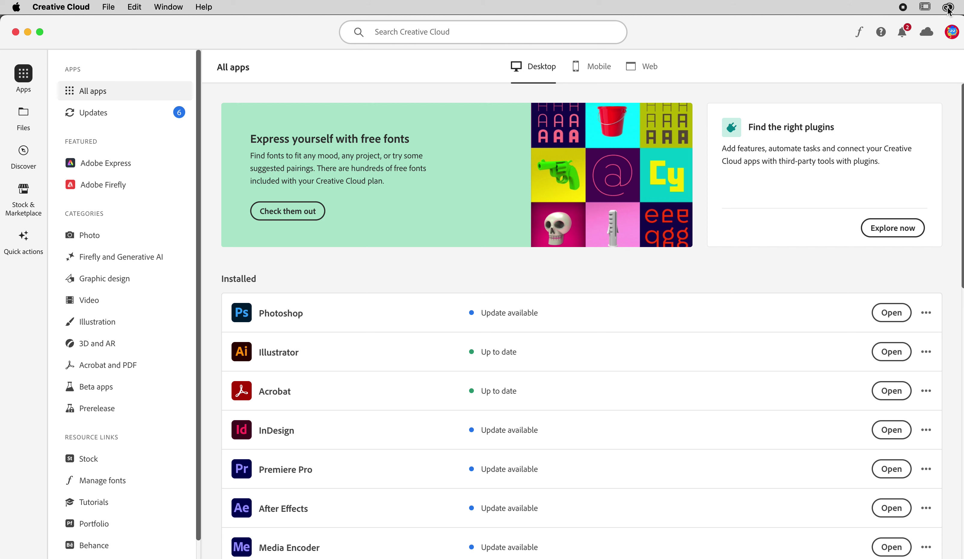
Step: Check the Creative Cloud account menu, then close the Creative Cloud window to return to Illustrator
{"action": "left_click", "coordinate": [951, 35]}
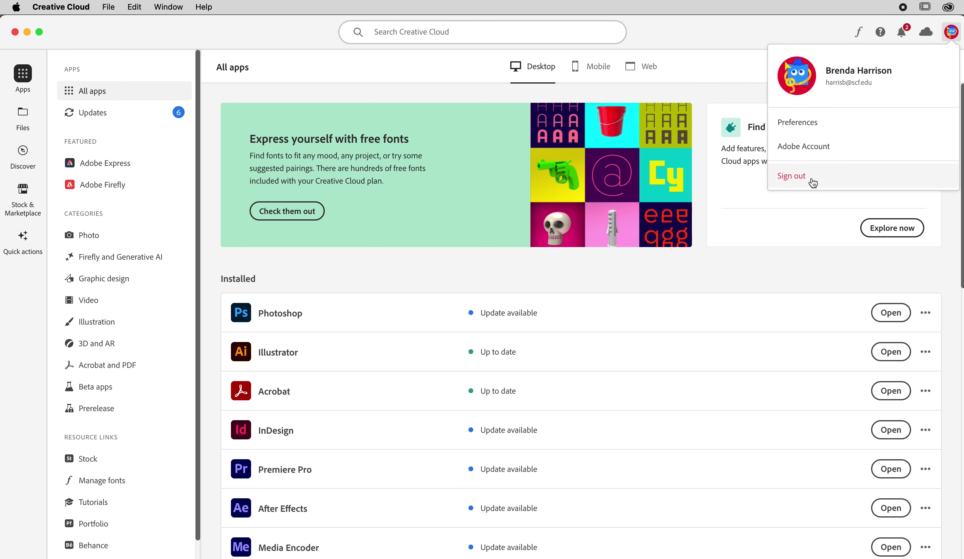
{"action": "left_click", "coordinate": [763, 38]}
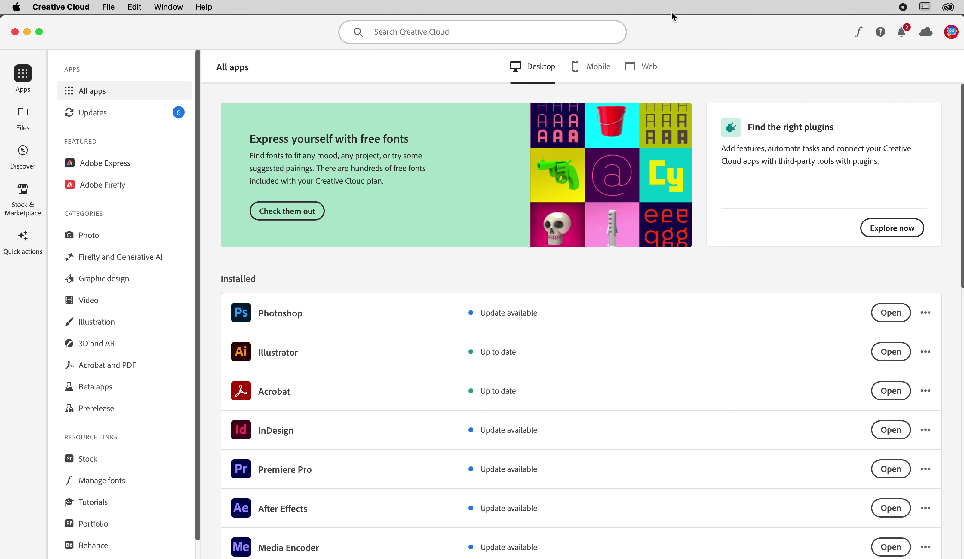
{"action": "left_click", "coordinate": [15, 31]}
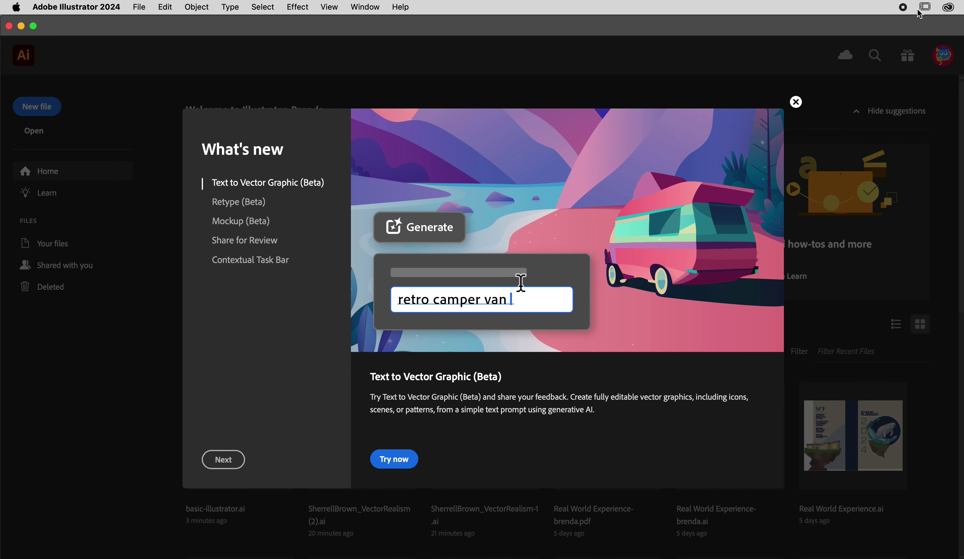
{"action": "left_click", "coordinate": [948, 8]}
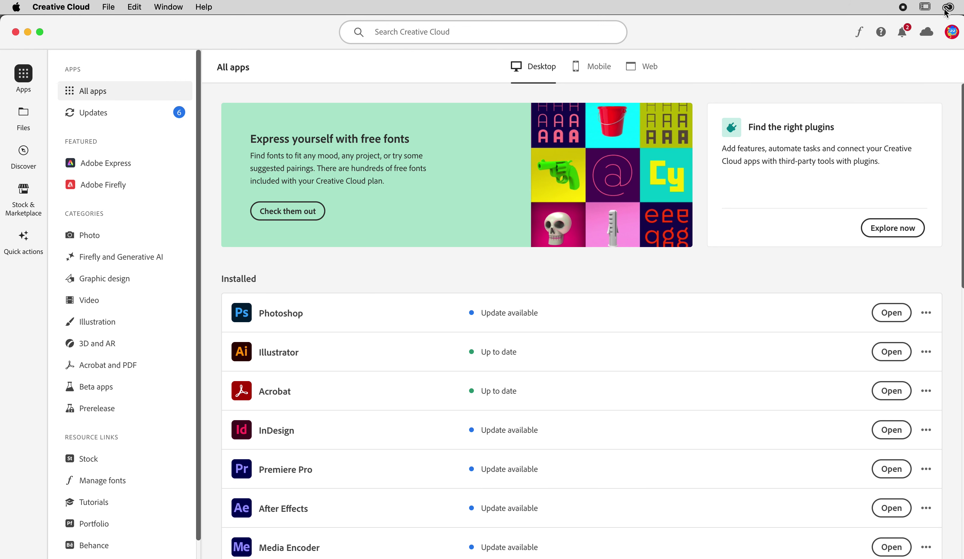
{"action": "left_click", "coordinate": [15, 33]}
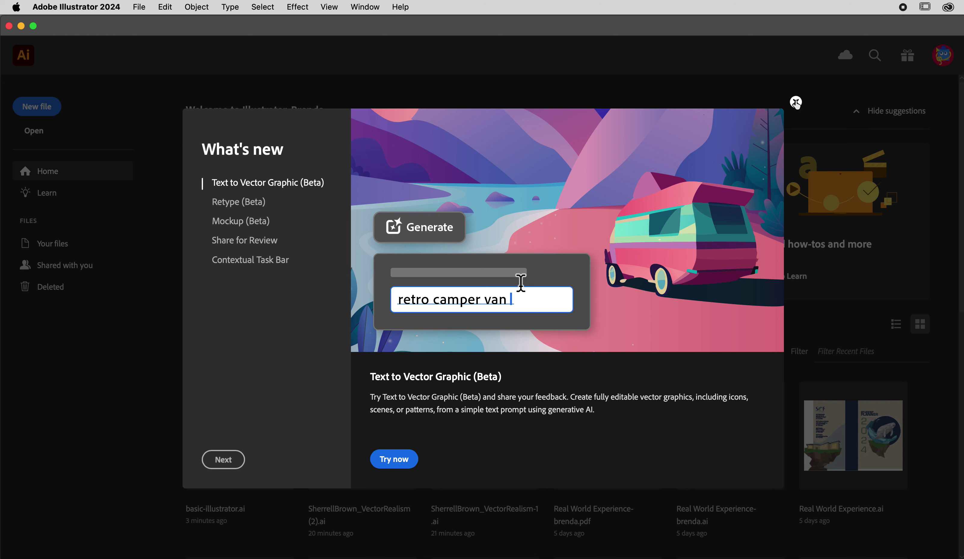
Step: Dismiss What's new, start a new file, and move the New Document dialog up-left
{"action": "left_click", "coordinate": [796, 103]}
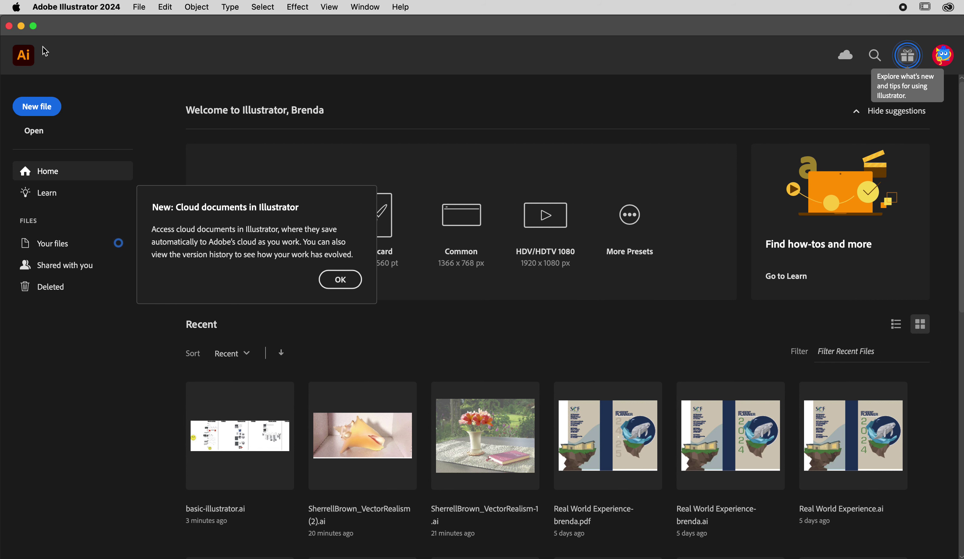
{"action": "left_click", "coordinate": [37, 111]}
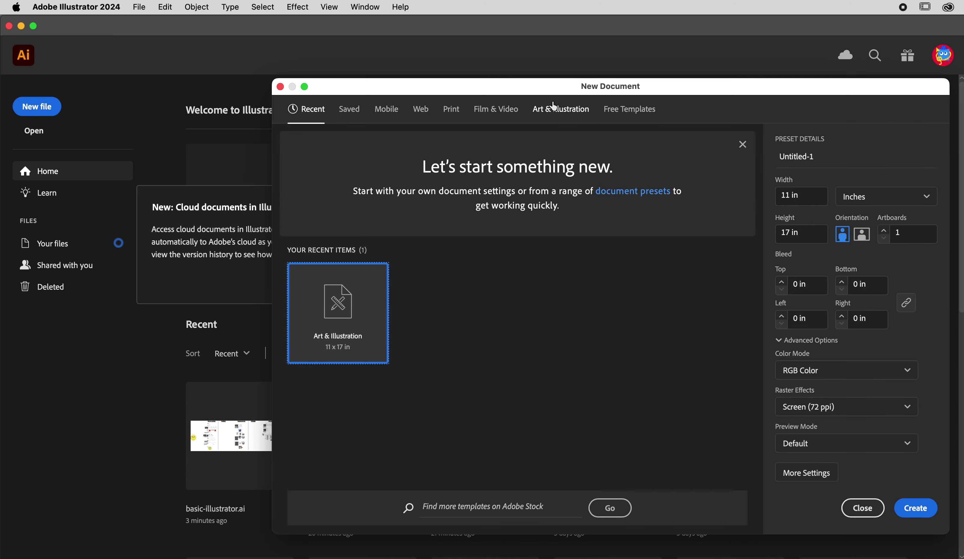
{"action": "left_click_drag", "start_coordinate": [563, 89], "coordinate": [382, 47]}
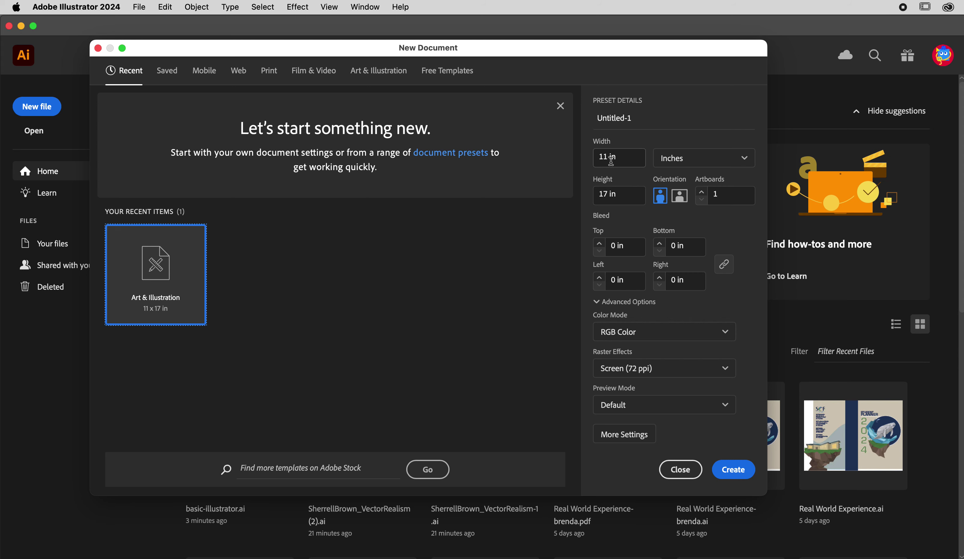
Step: Choose the Print Letter preset (8.5 × 11 in, CMYK) with units set to Inches
{"action": "left_click", "coordinate": [268, 70]}
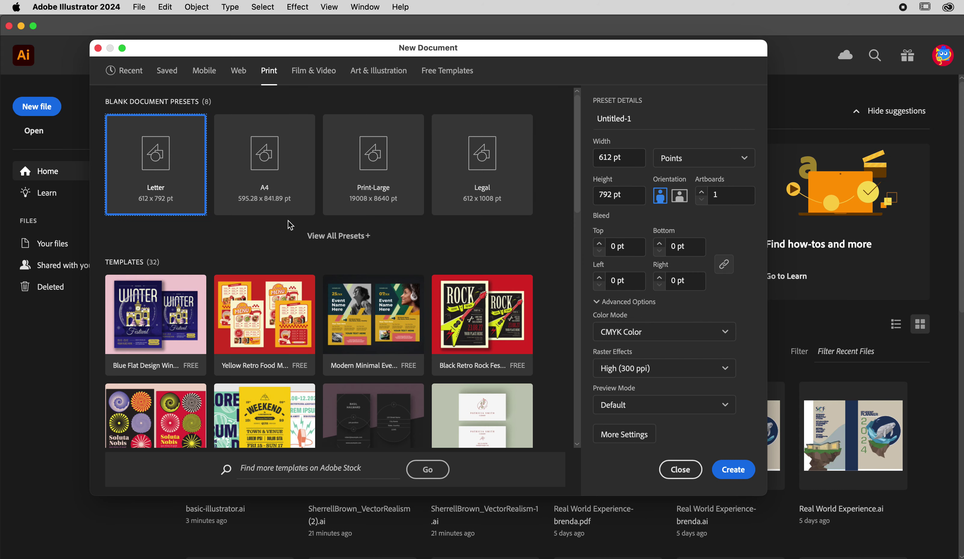
{"action": "left_click", "coordinate": [692, 158]}
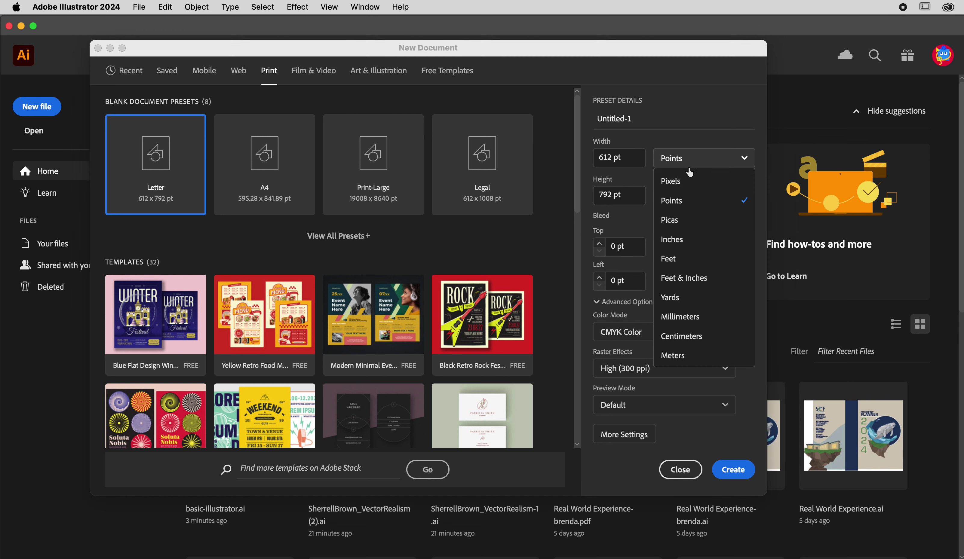
{"action": "left_click", "coordinate": [679, 237]}
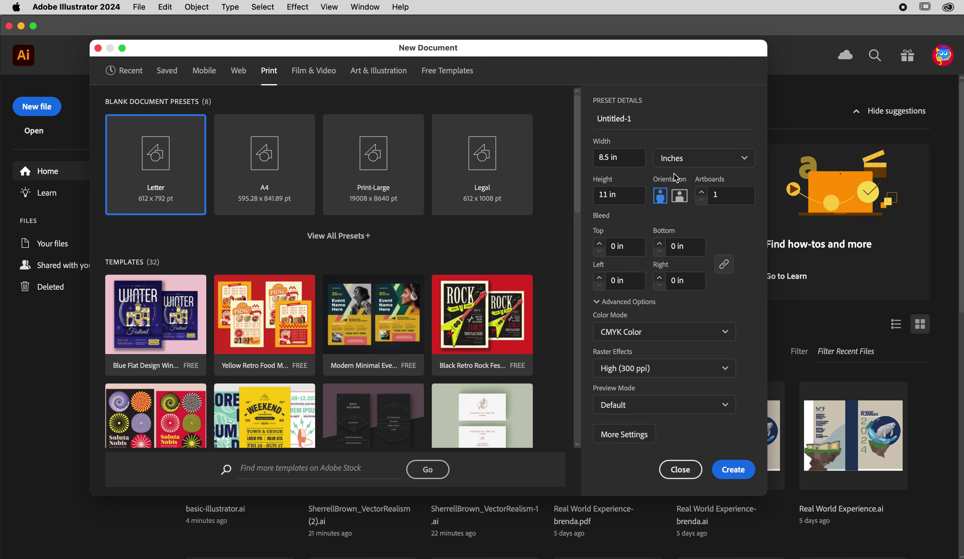
{"action": "left_click", "coordinate": [681, 165]}
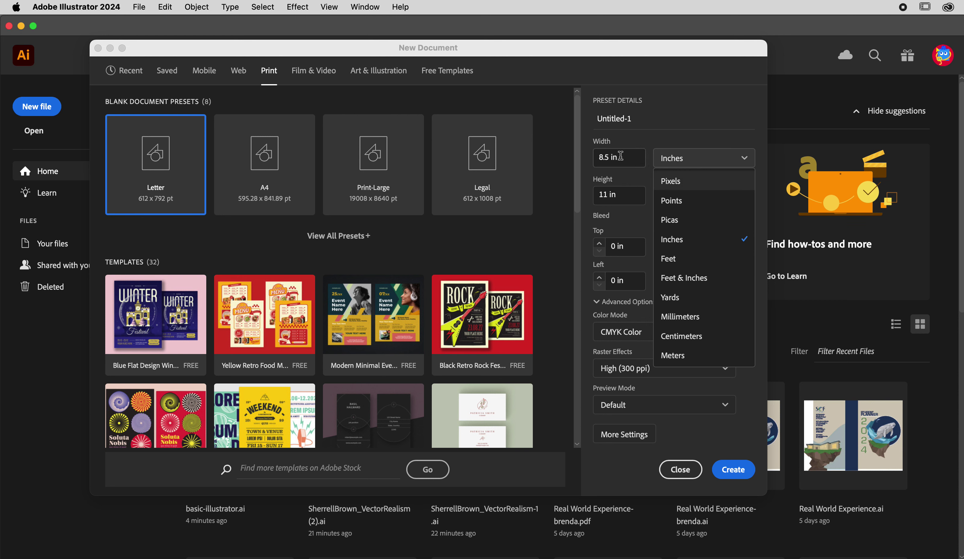
{"action": "left_click", "coordinate": [644, 227]}
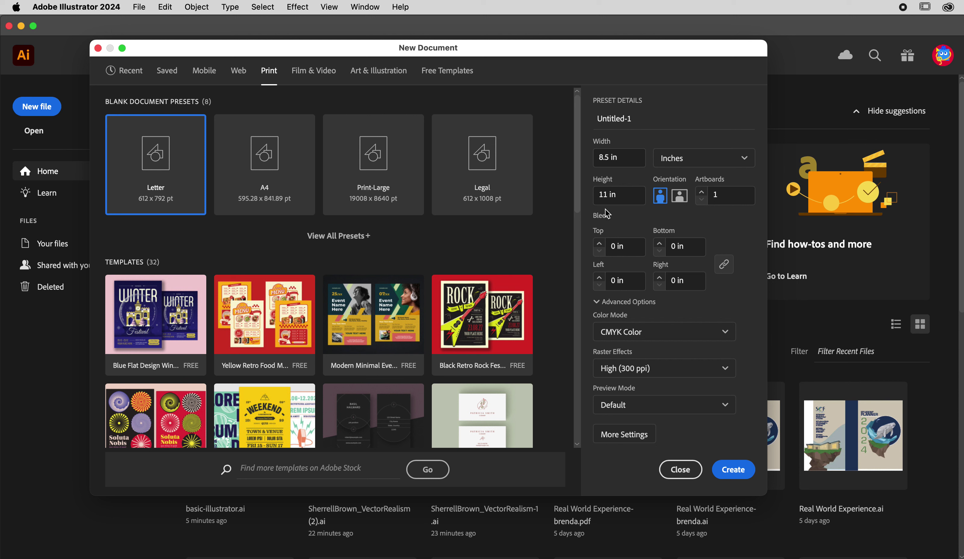
Step: Set all four bleeds to 0 in and review the Color Mode choices in Advanced Options
{"action": "left_click", "coordinate": [599, 243]}
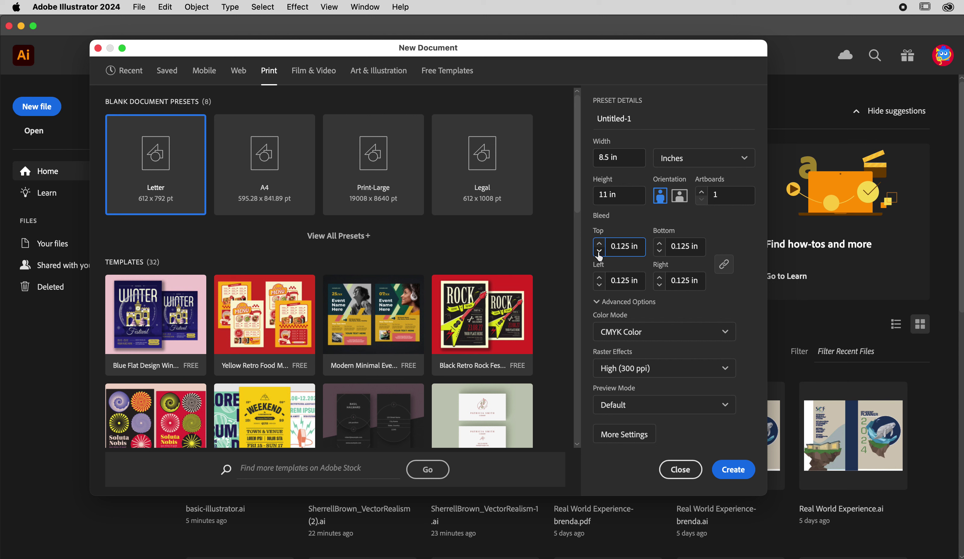
{"action": "left_click", "coordinate": [600, 252]}
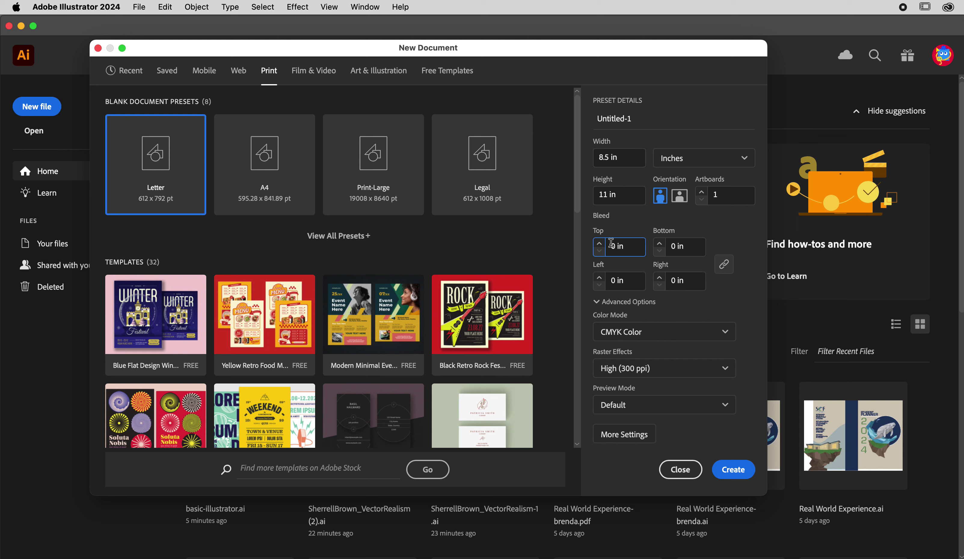
{"action": "left_click", "coordinate": [712, 305]}
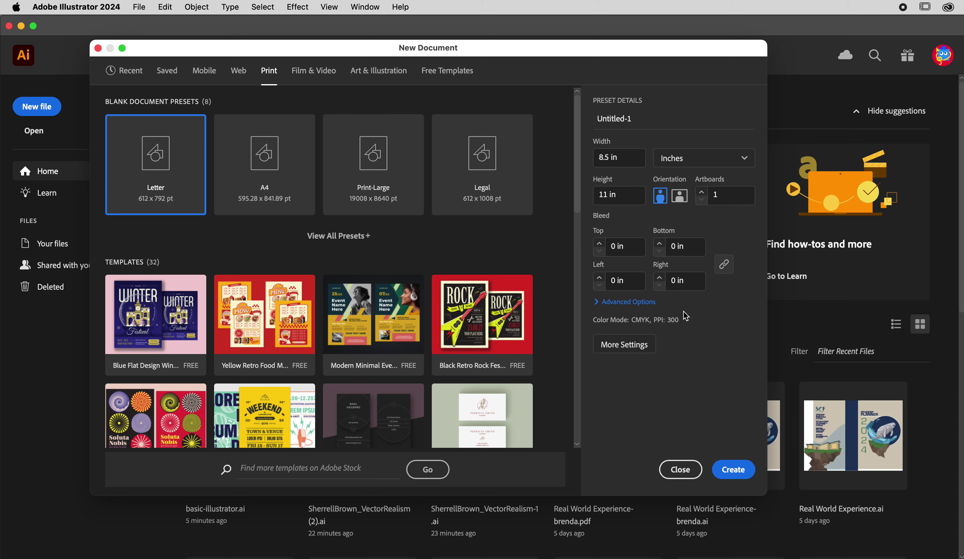
{"action": "left_click", "coordinate": [596, 302]}
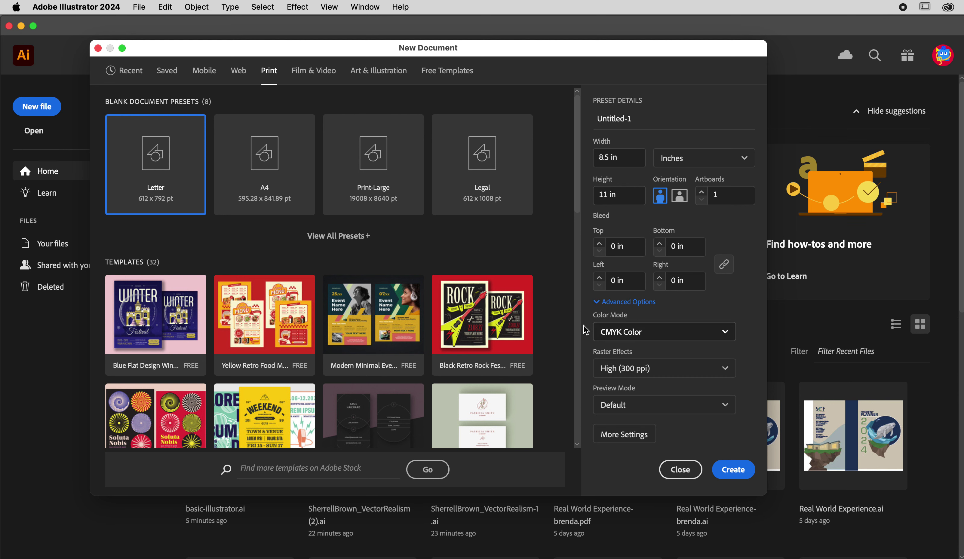
{"action": "left_click", "coordinate": [676, 329]}
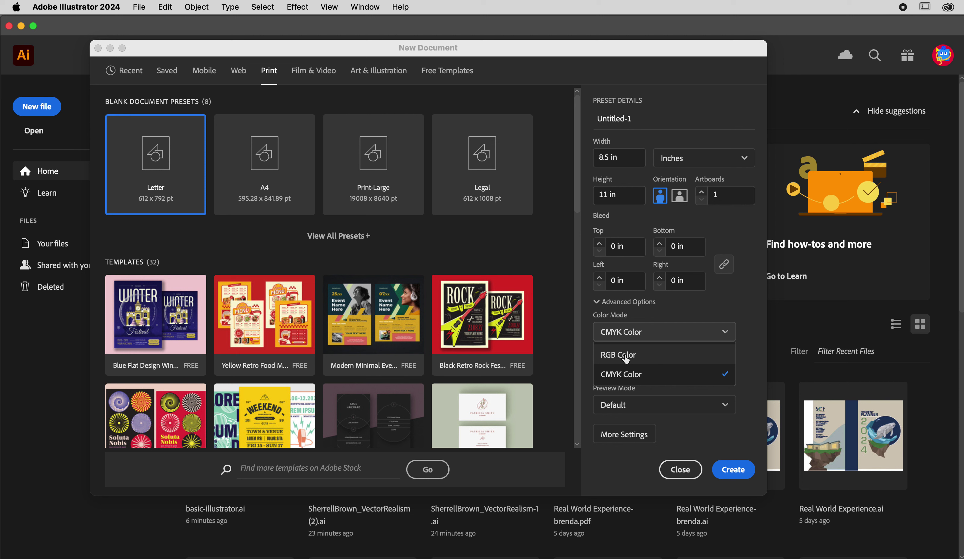
Step: Keep CMYK Color and set Raster Effects to Screen (72 ppi)
{"action": "left_click", "coordinate": [623, 375]}
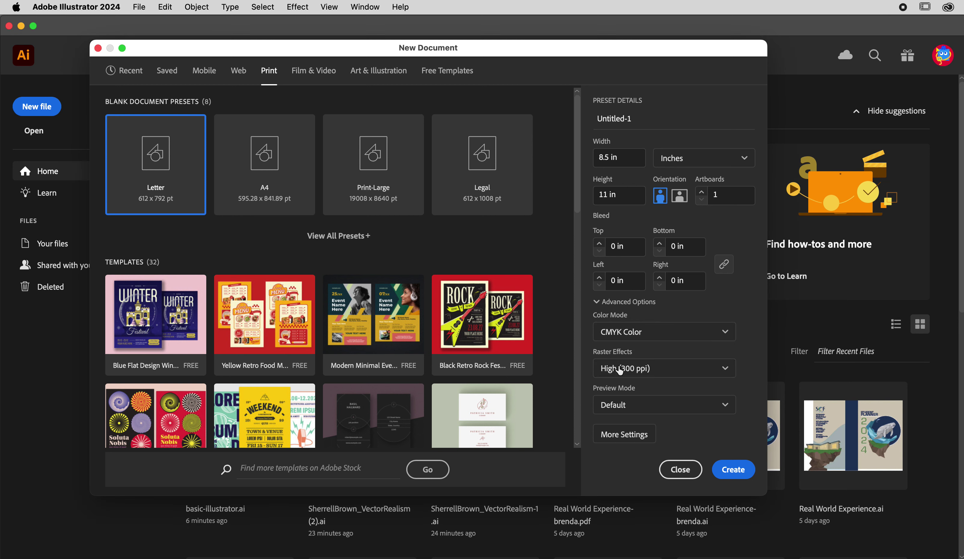
{"action": "left_click", "coordinate": [714, 368]}
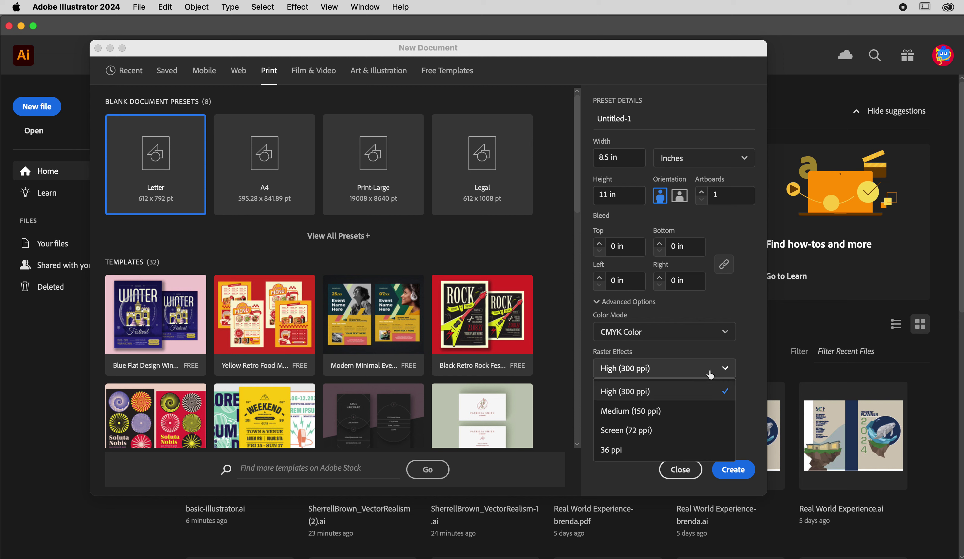
{"action": "left_click", "coordinate": [694, 429]}
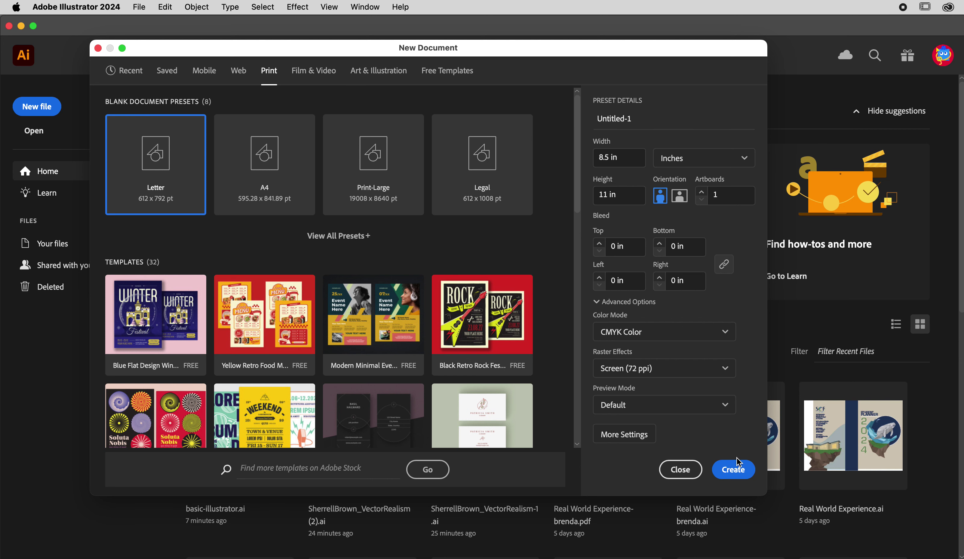
Step: Create the Untitled-1 Letter document, browse the File through Help menus, and shorten the window
{"action": "left_click", "coordinate": [738, 470]}
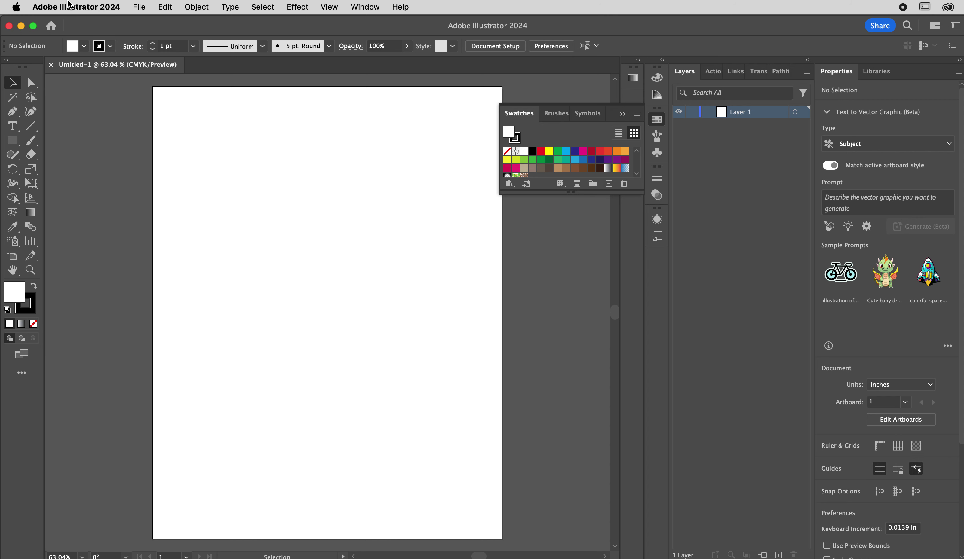
{"action": "left_click", "coordinate": [140, 7]}
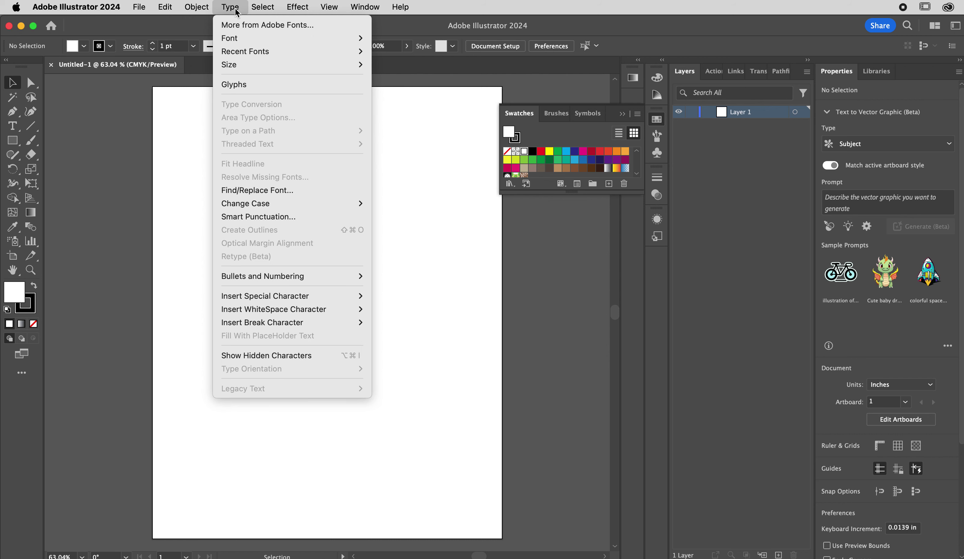
{"action": "mouse_move", "coordinate": [397, 12]}
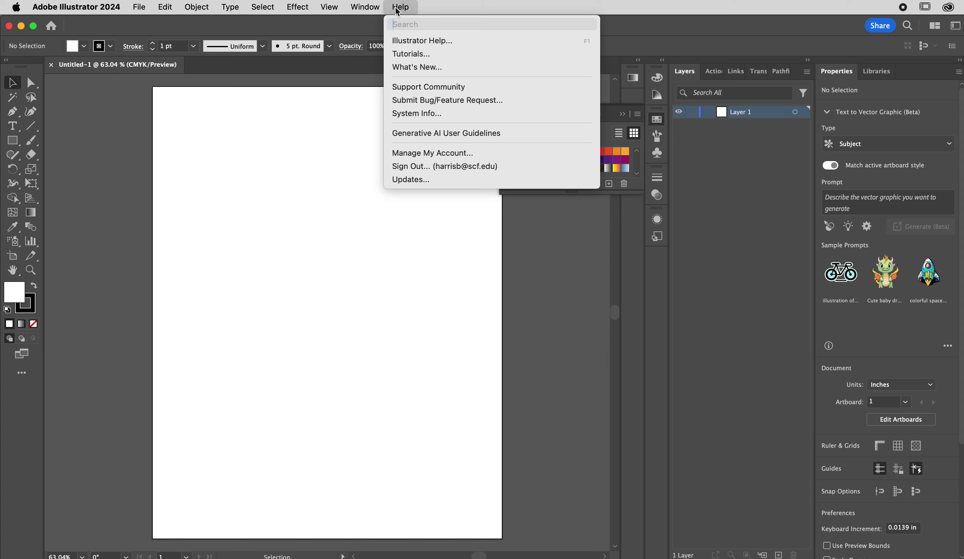
{"action": "left_click", "coordinate": [554, 365]}
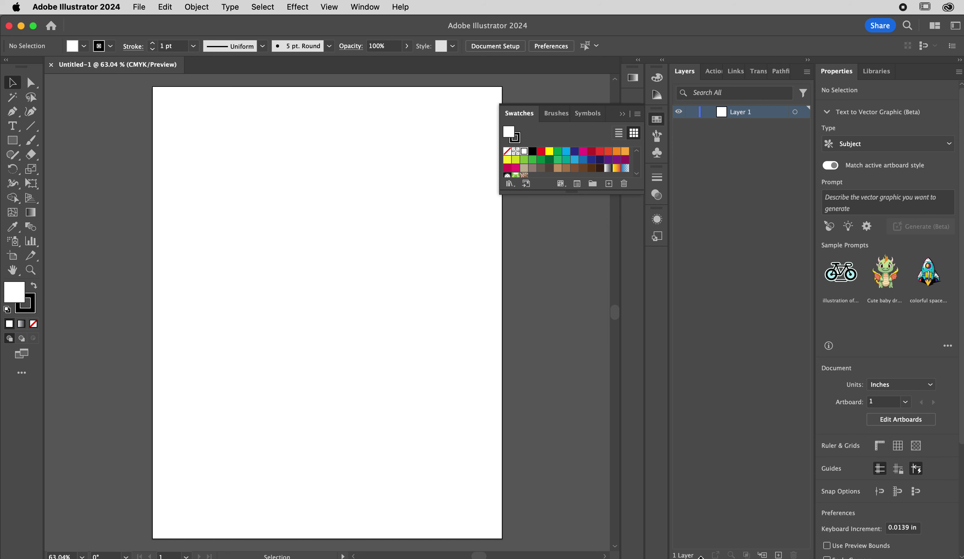
{"action": "left_click_drag", "start_coordinate": [701, 554], "coordinate": [707, 501]}
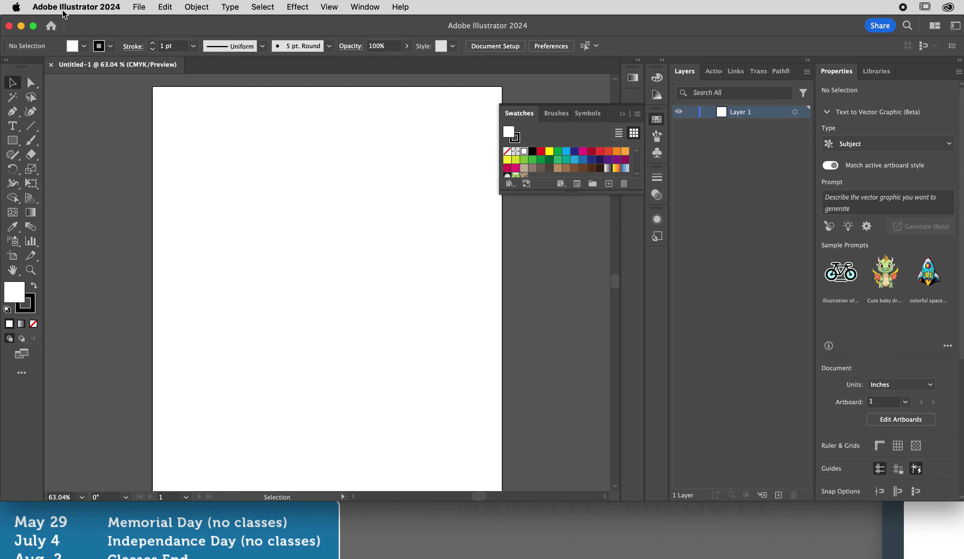
Step: Return to Illustrator, restore the window to full height, and close the floating Swatches panel
{"action": "left_click", "coordinate": [539, 524]}
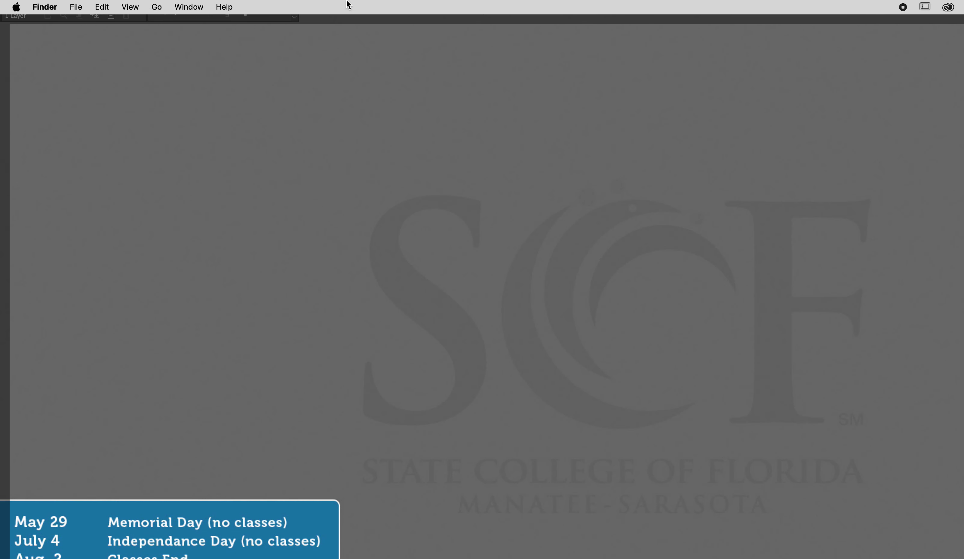
{"action": "left_click", "coordinate": [360, 29]}
{"action": "left_click", "coordinate": [573, 186]}
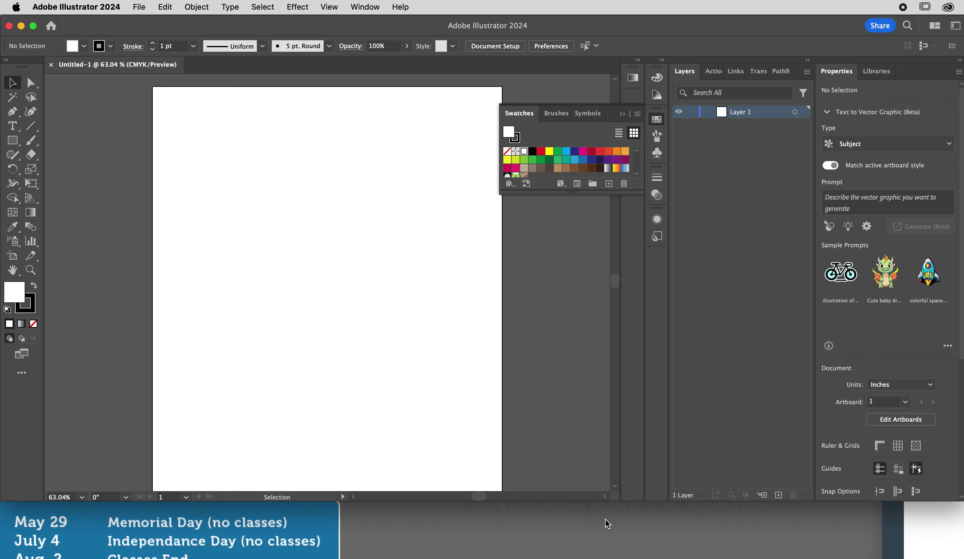
{"action": "left_click_drag", "start_coordinate": [600, 501], "coordinate": [602, 558]}
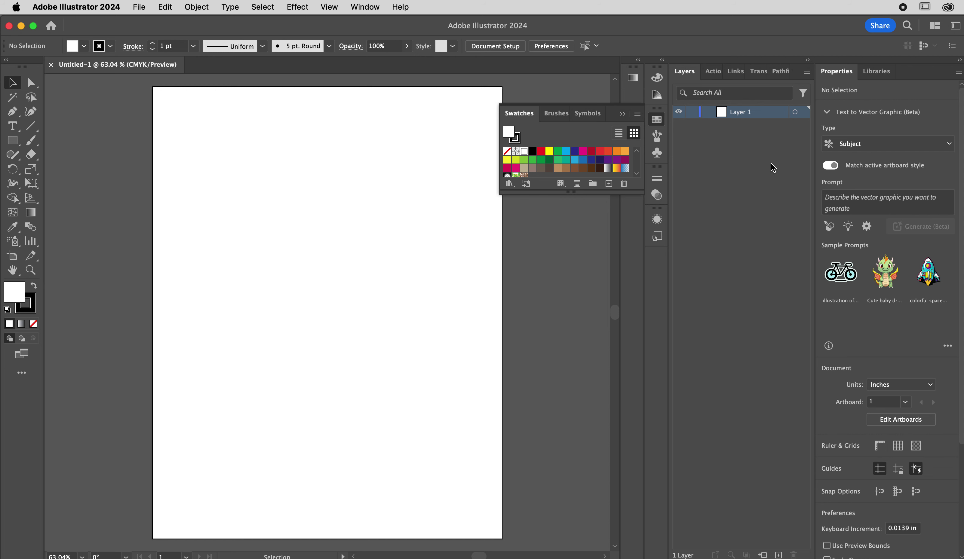
{"action": "left_click", "coordinate": [623, 115]}
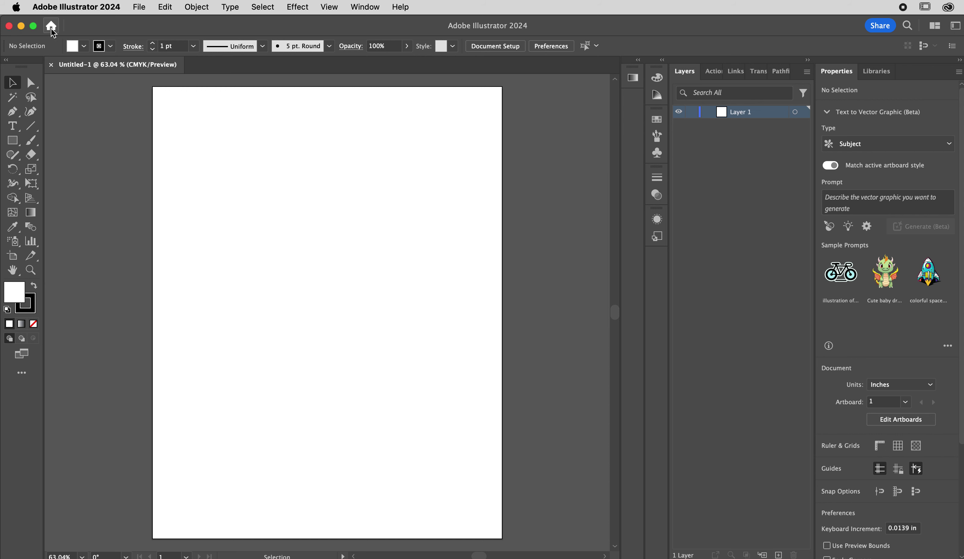
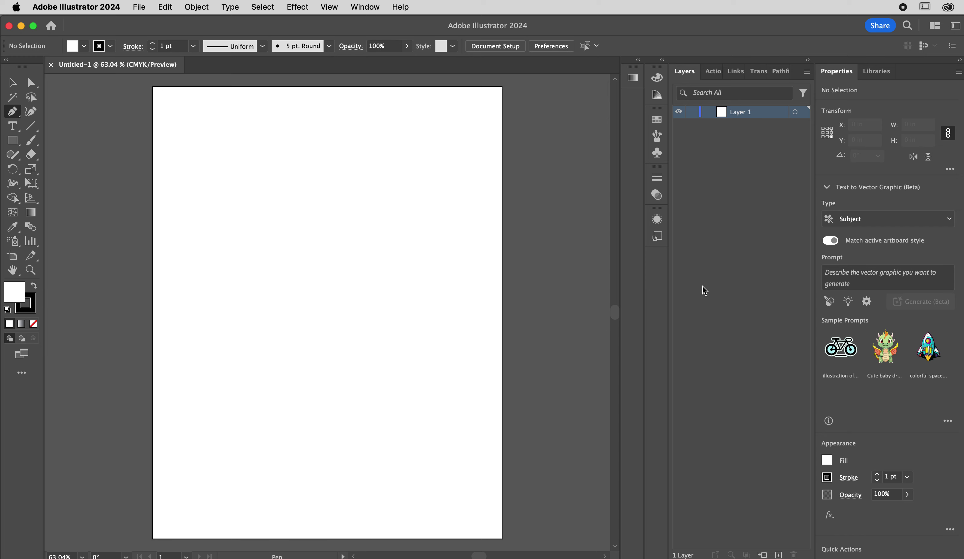
Step: Collapse the Layers and Properties groups to icons, move Gradient over, and widen the dock to show names
{"action": "left_click", "coordinate": [807, 60]}
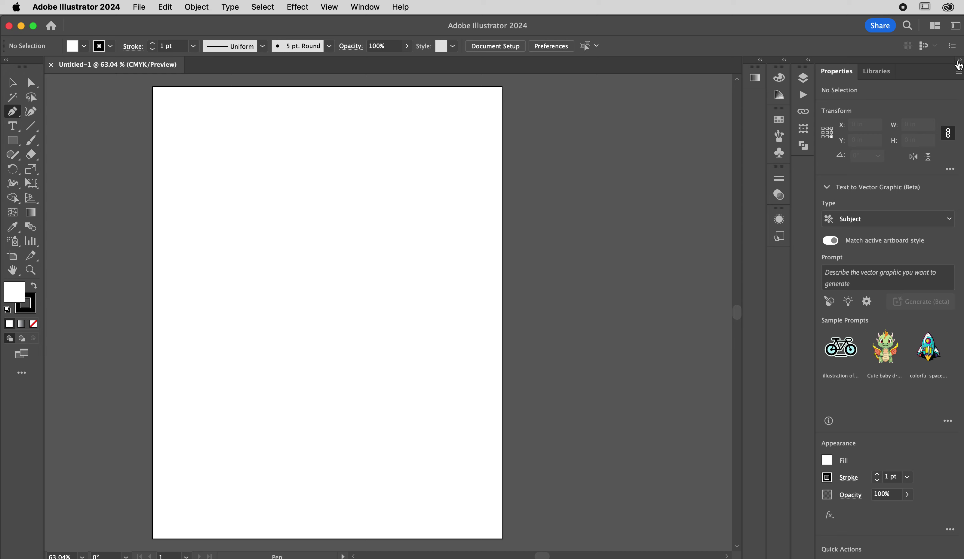
{"action": "left_click", "coordinate": [959, 60]}
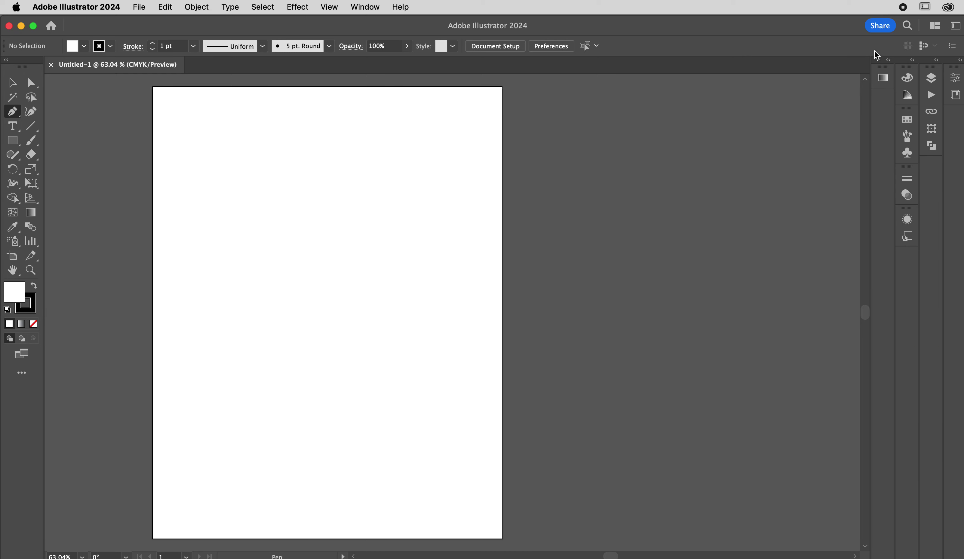
{"action": "left_click_drag", "start_coordinate": [883, 78], "coordinate": [907, 265]}
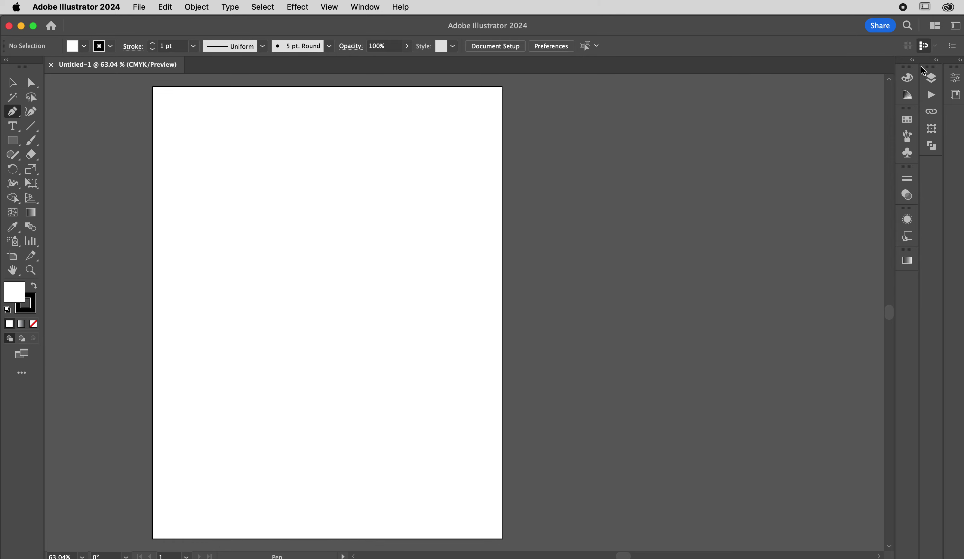
{"action": "left_click_drag", "start_coordinate": [892, 118], "coordinate": [741, 107]}
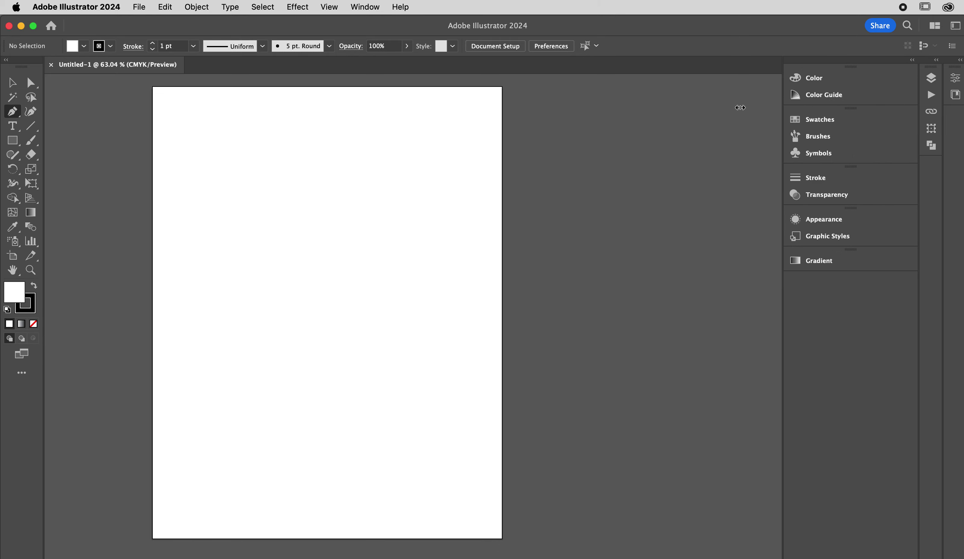
{"action": "left_click", "coordinate": [368, 11]}
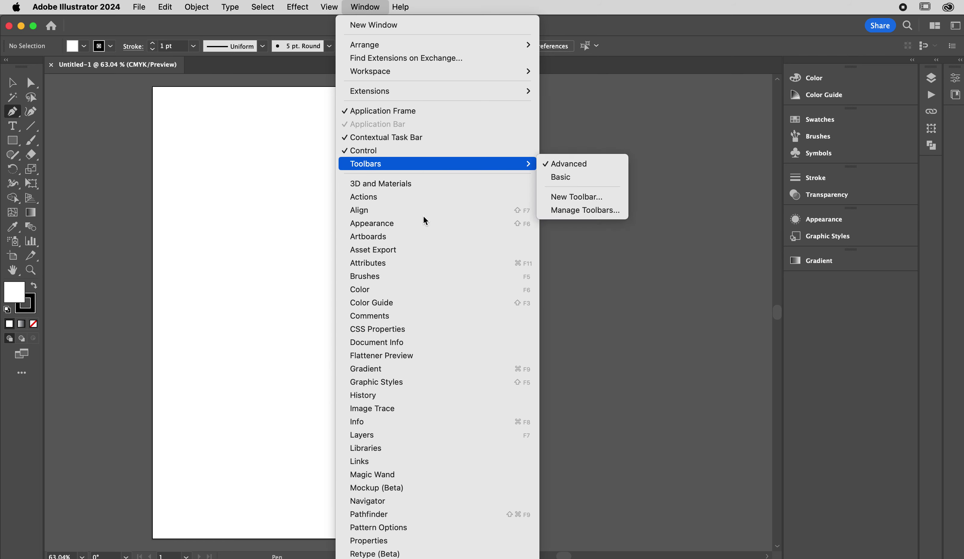
Step: Scroll through the Window menu's panel list and close it without opening any panel
{"action": "scroll", "coordinate": [435, 545], "scroll_direction": "down", "scroll_amount": 2}
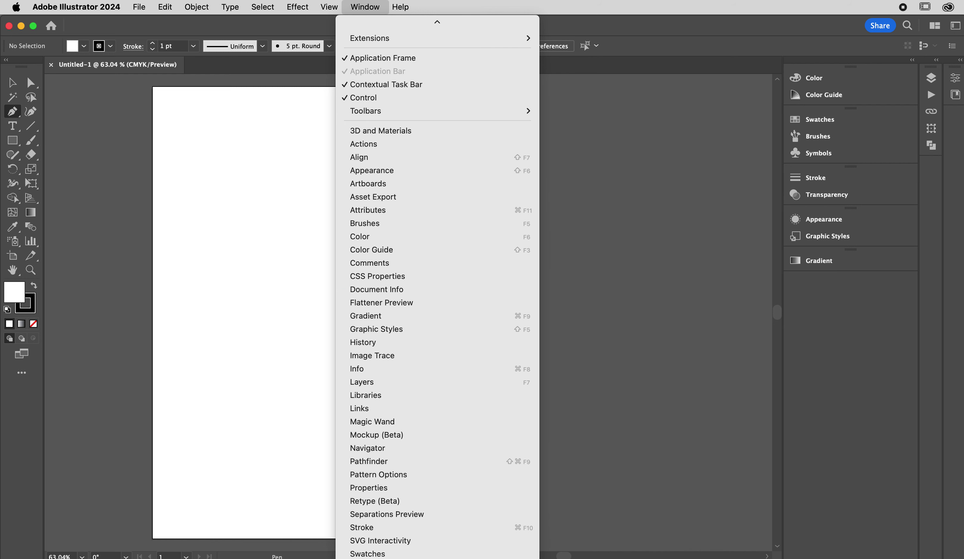
{"action": "scroll", "coordinate": [461, 553], "scroll_direction": "up", "scroll_amount": 2}
{"action": "scroll", "coordinate": [524, 522], "scroll_direction": "down", "scroll_amount": 3}
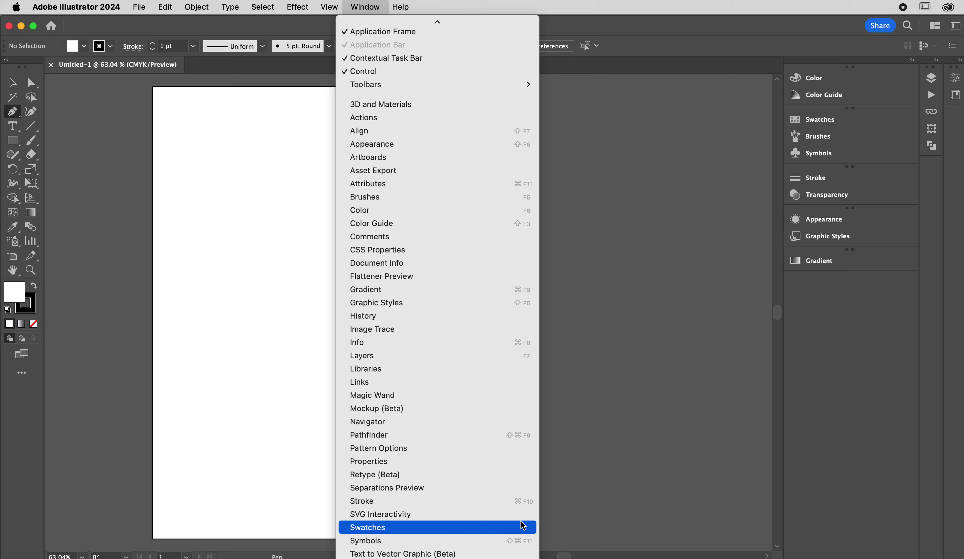
{"action": "left_click", "coordinate": [465, 6]}
{"action": "left_click", "coordinate": [364, 7]}
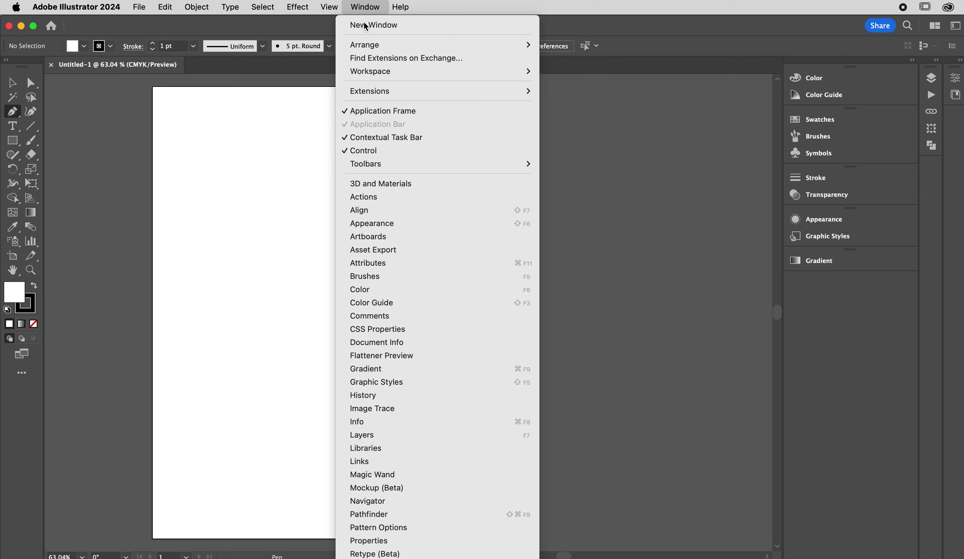
{"action": "scroll", "coordinate": [397, 541], "scroll_direction": "down", "scroll_amount": 5}
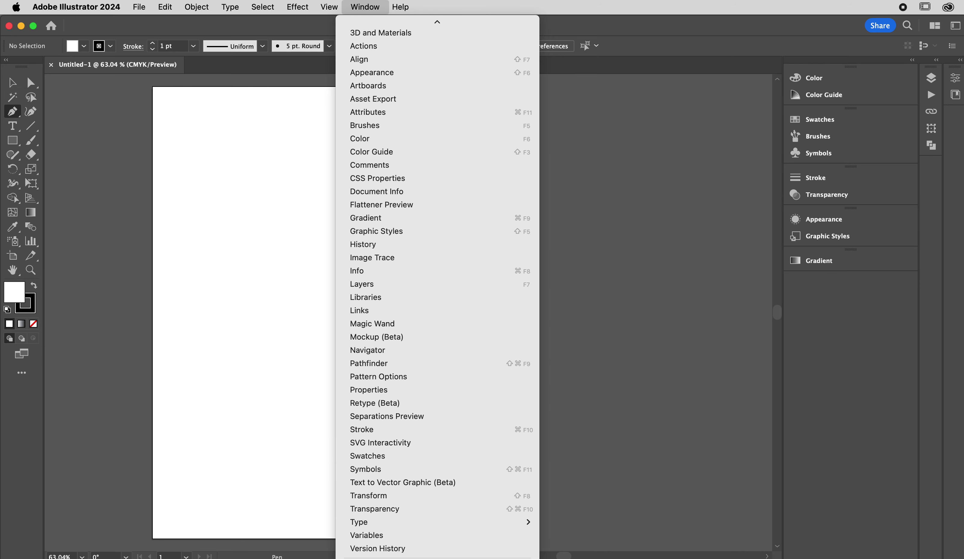
{"action": "left_click", "coordinate": [691, 28]}
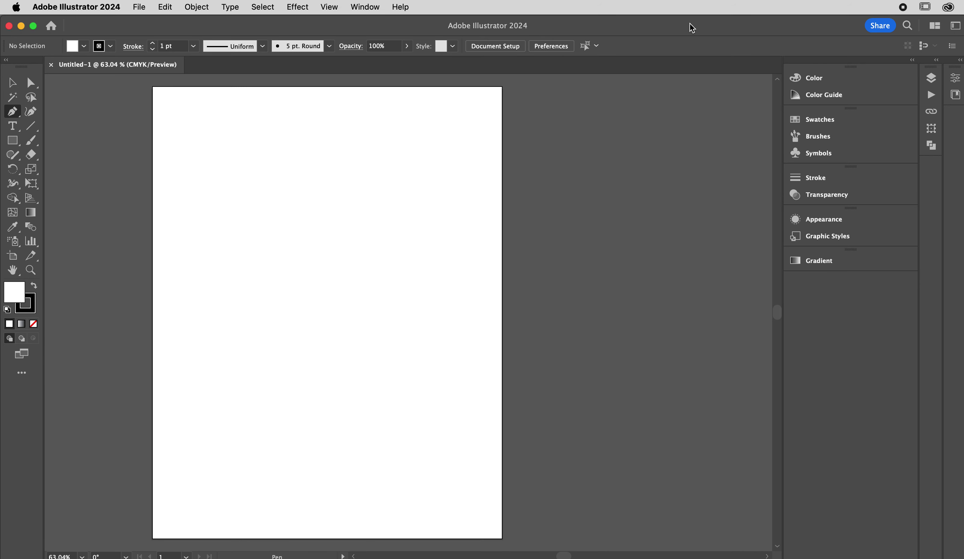
{"action": "left_click", "coordinate": [357, 8]}
Step: Float the Untitled-1 document out into its own window and redock it as a tab
{"action": "left_click", "coordinate": [357, 7]}
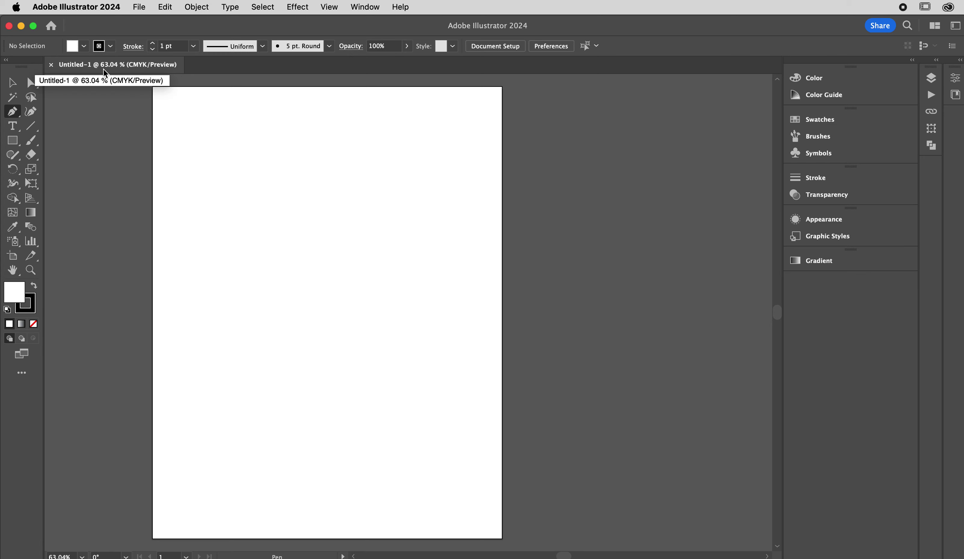
{"action": "left_click_drag", "start_coordinate": [102, 66], "coordinate": [249, 147]}
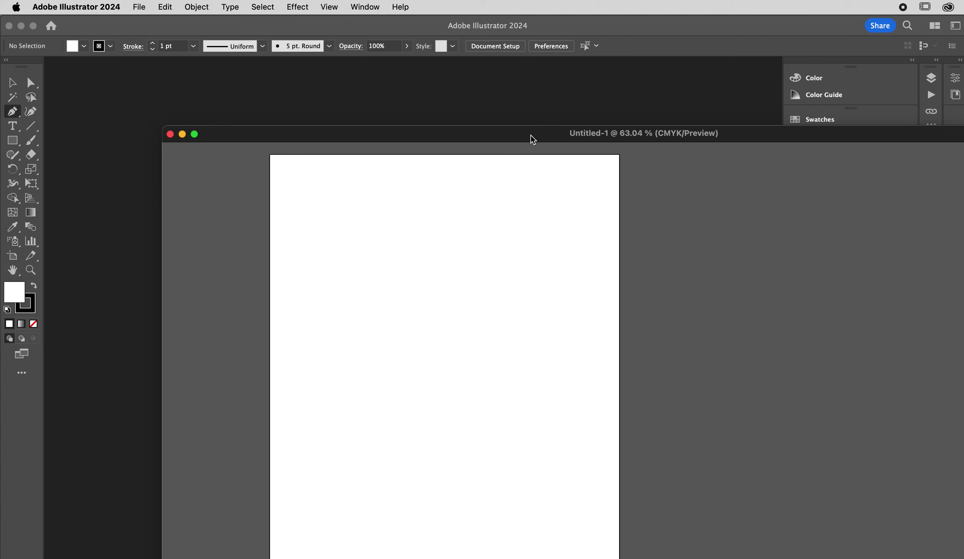
{"action": "left_click_drag", "start_coordinate": [530, 135], "coordinate": [410, 62]}
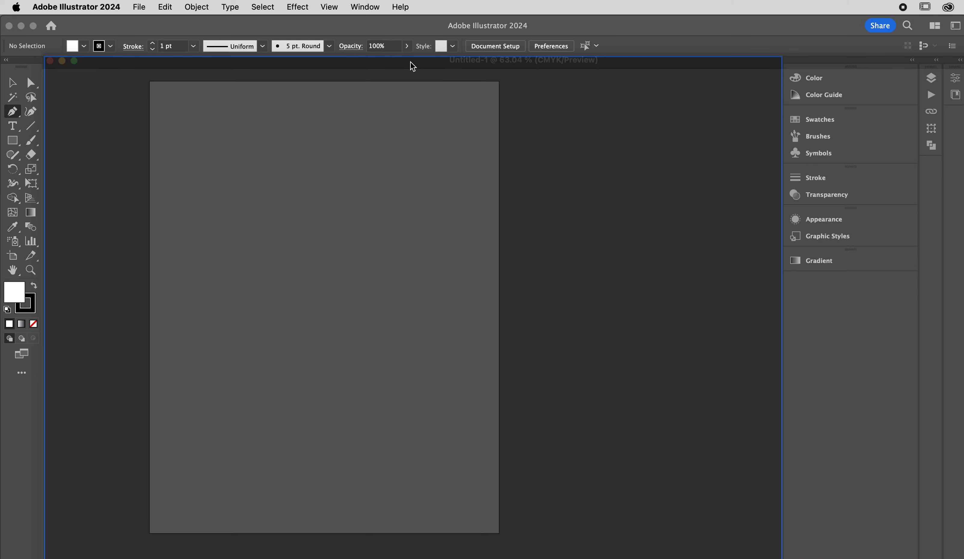
{"action": "mouse_move", "coordinate": [410, 62]}
{"action": "left_mouse_down"}
{"action": "mouse_move", "coordinate": [410, 74]}
{"action": "mouse_move", "coordinate": [475, 87]}
{"action": "mouse_move", "coordinate": [459, 69]}
{"action": "mouse_move", "coordinate": [417, 69]}
{"action": "left_mouse_up"}
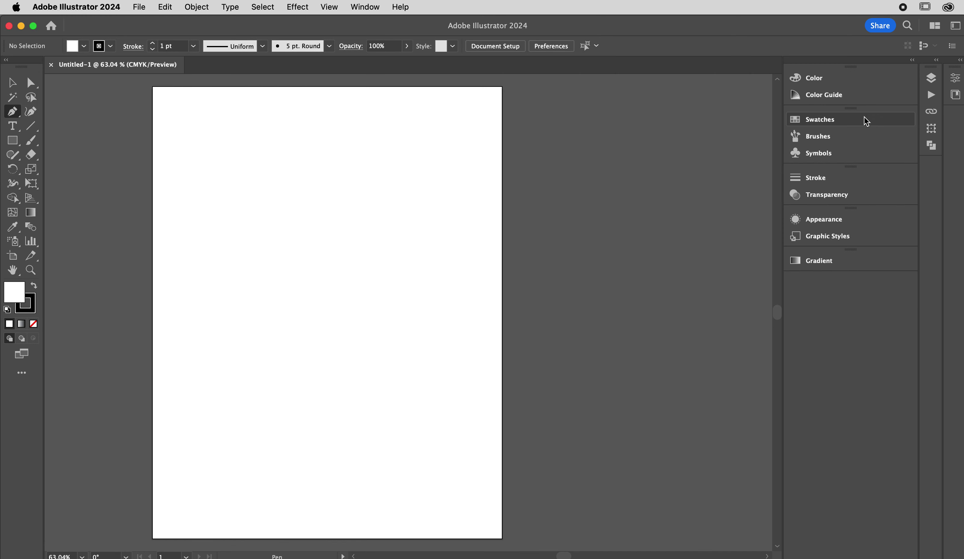
Step: Move the far-right Libraries and Properties icons into the main icon column
{"action": "left_click", "coordinate": [913, 62]}
{"action": "left_click", "coordinate": [897, 62]}
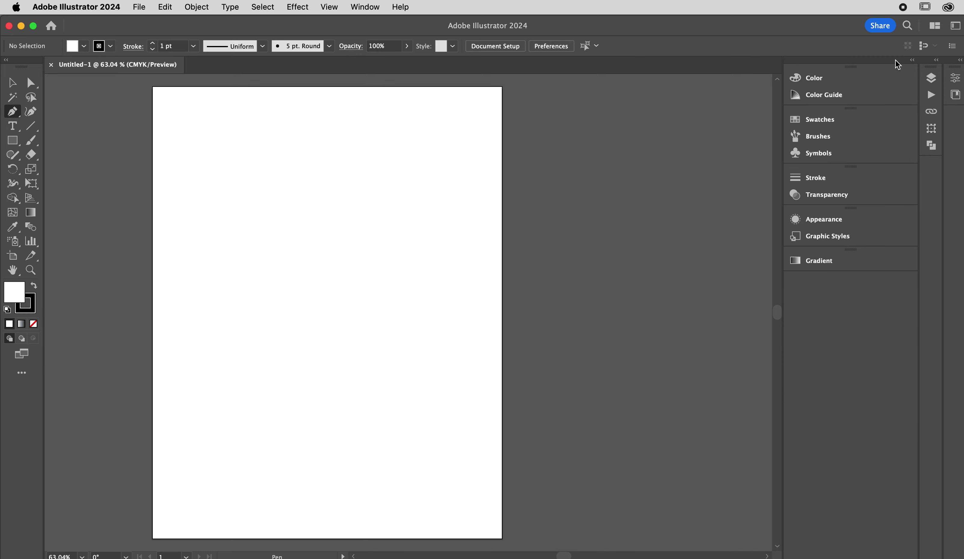
{"action": "left_click_drag", "start_coordinate": [955, 103], "coordinate": [932, 172]}
{"action": "left_click_drag", "start_coordinate": [955, 79], "coordinate": [936, 171]}
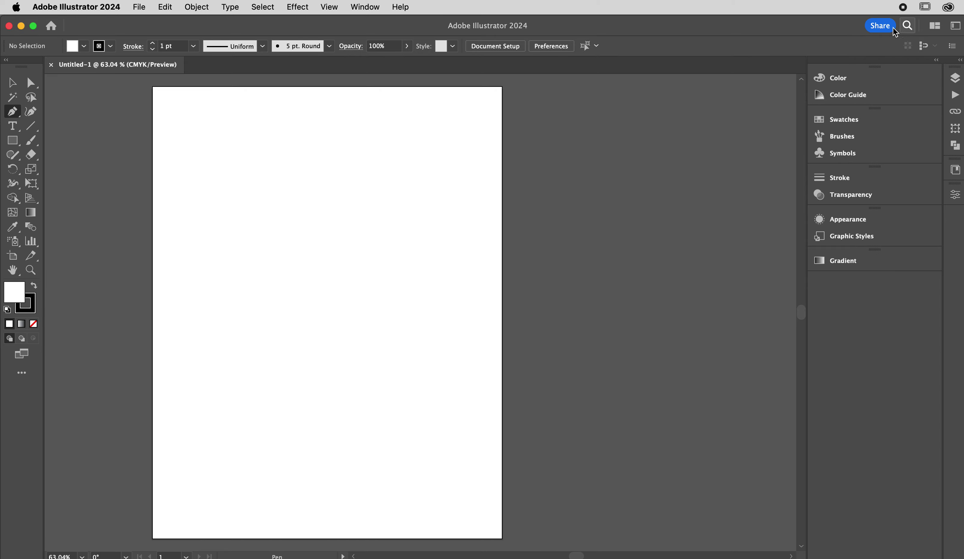
Step: Open the Actions, Pathfinder and Transform panels from the dock
{"action": "left_click", "coordinate": [936, 60]}
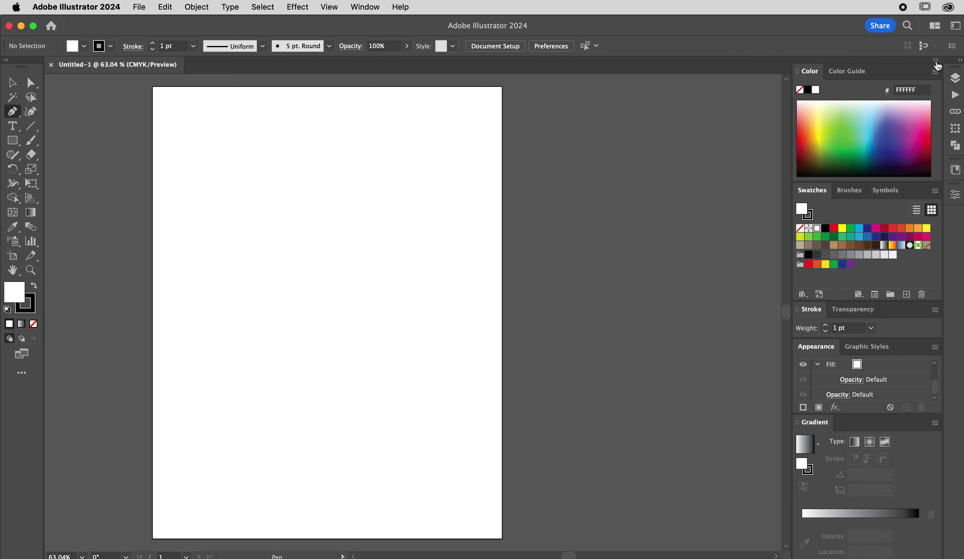
{"action": "left_click", "coordinate": [936, 60]}
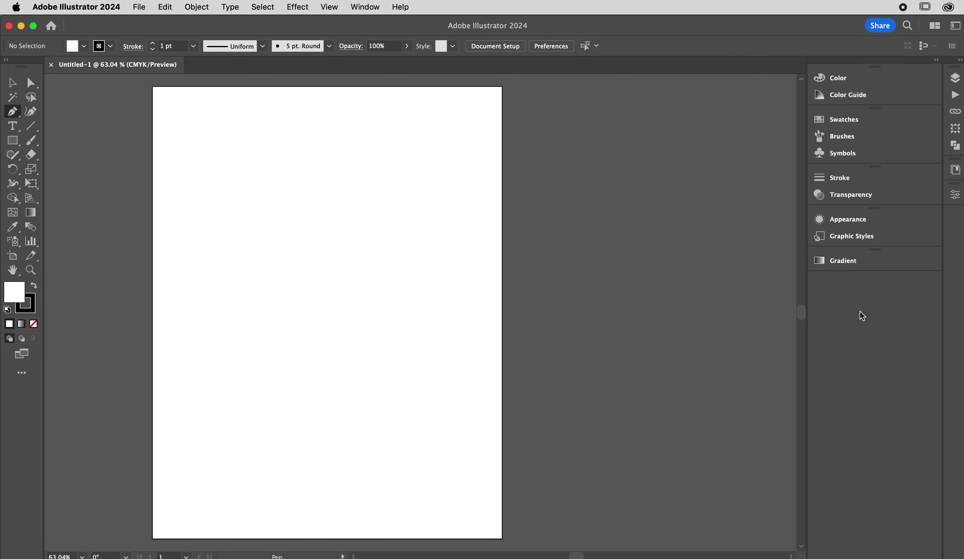
{"action": "left_click", "coordinate": [955, 94]}
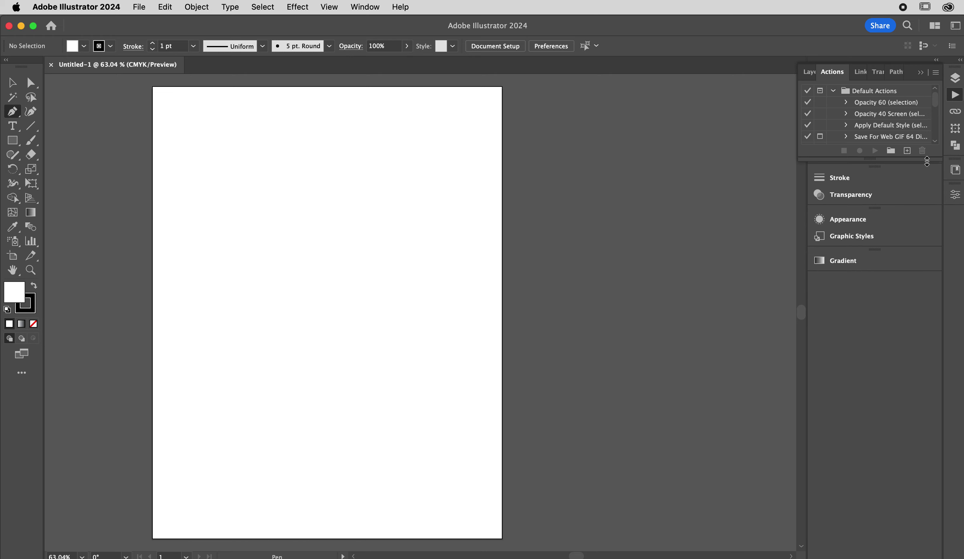
{"action": "left_click", "coordinate": [958, 148]}
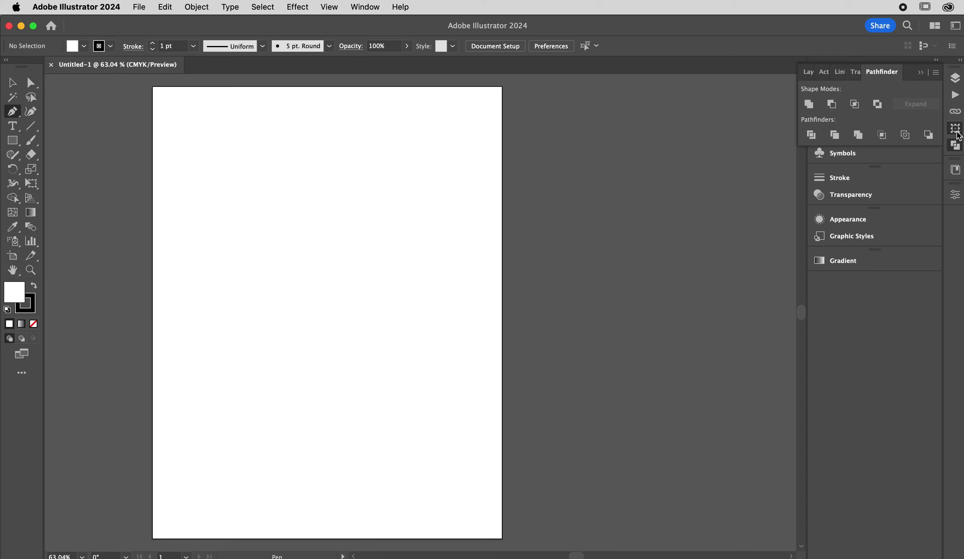
{"action": "left_click", "coordinate": [958, 134]}
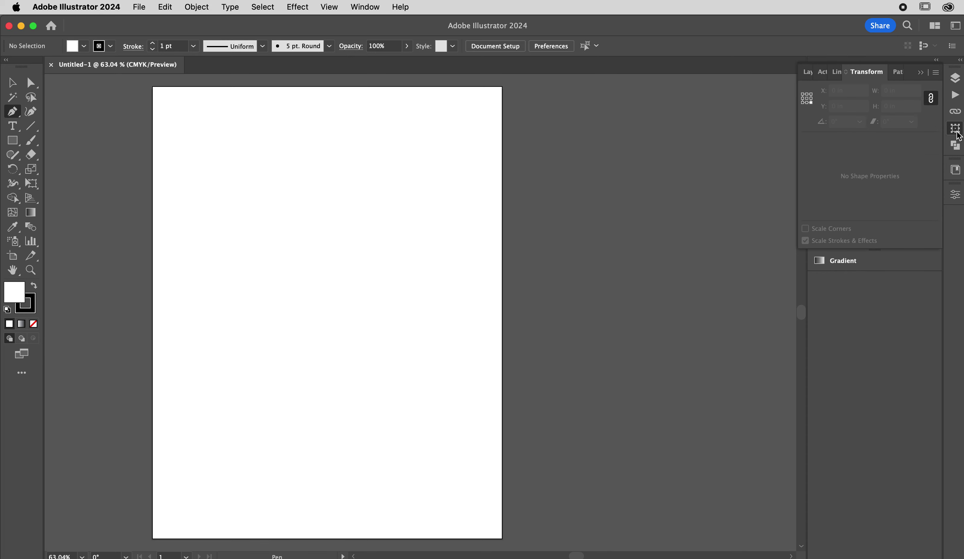
Step: Tear the Transform panel out as a floating panel and close it
{"action": "left_click", "coordinate": [936, 75]}
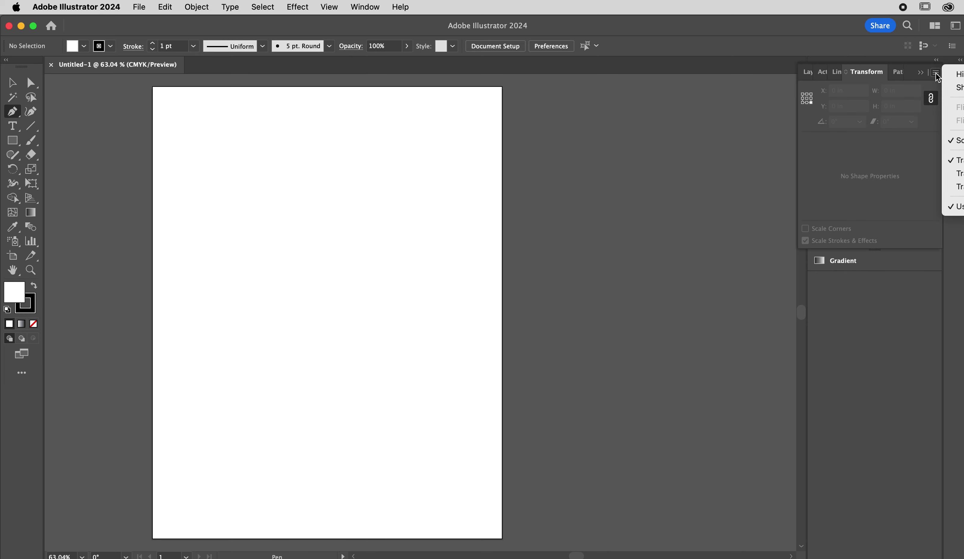
{"action": "left_click", "coordinate": [881, 79]}
{"action": "left_click_drag", "start_coordinate": [864, 70], "coordinate": [597, 123]}
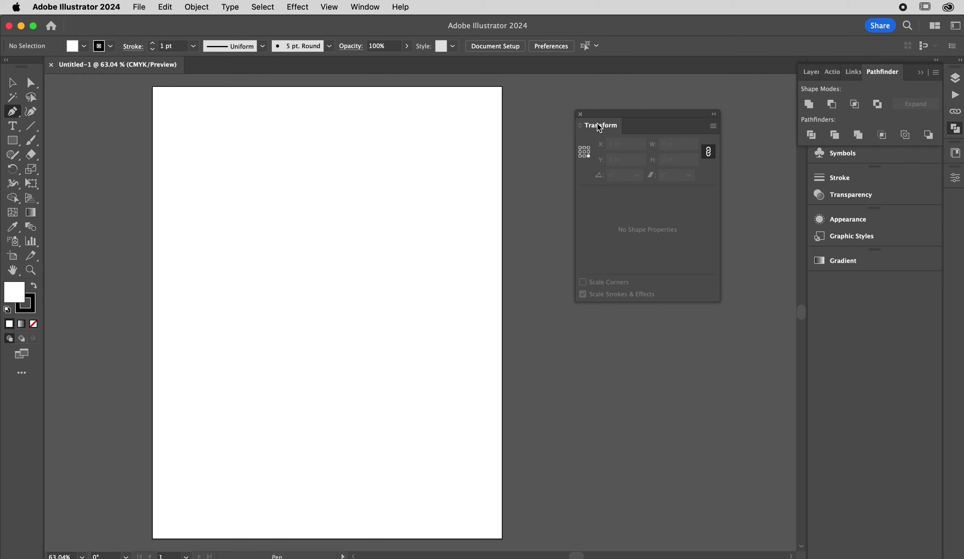
{"action": "left_click", "coordinate": [581, 115]}
{"action": "left_click", "coordinate": [927, 76]}
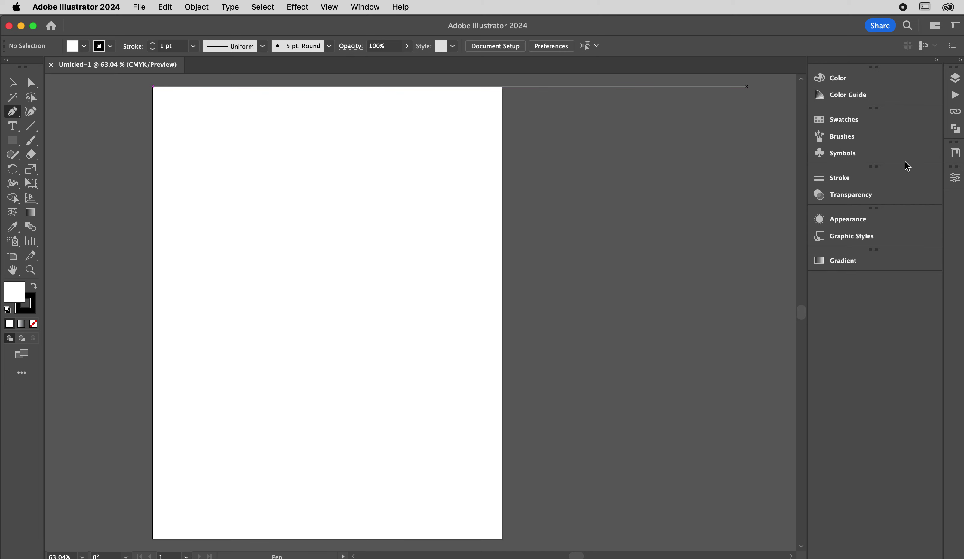
{"action": "left_click", "coordinate": [376, 7]}
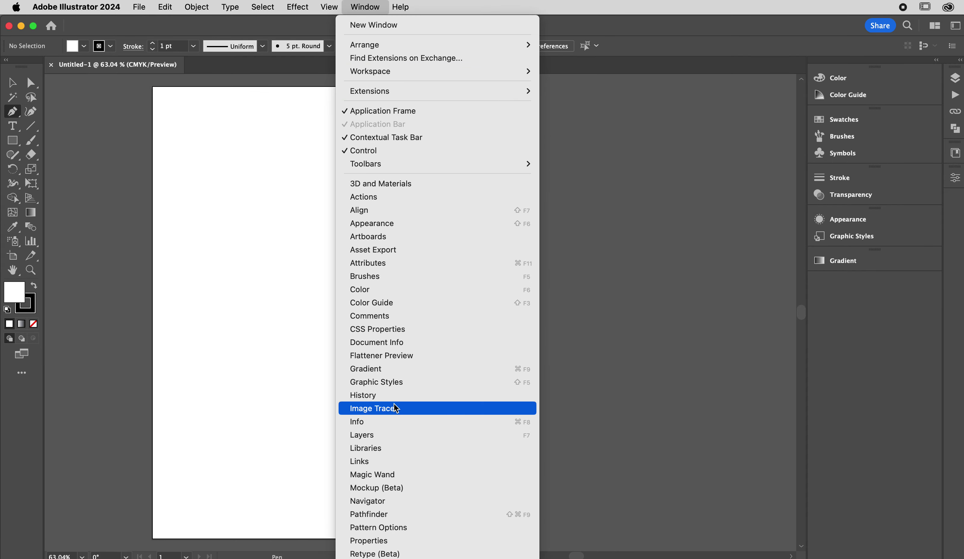
{"action": "left_click", "coordinate": [683, 205]}
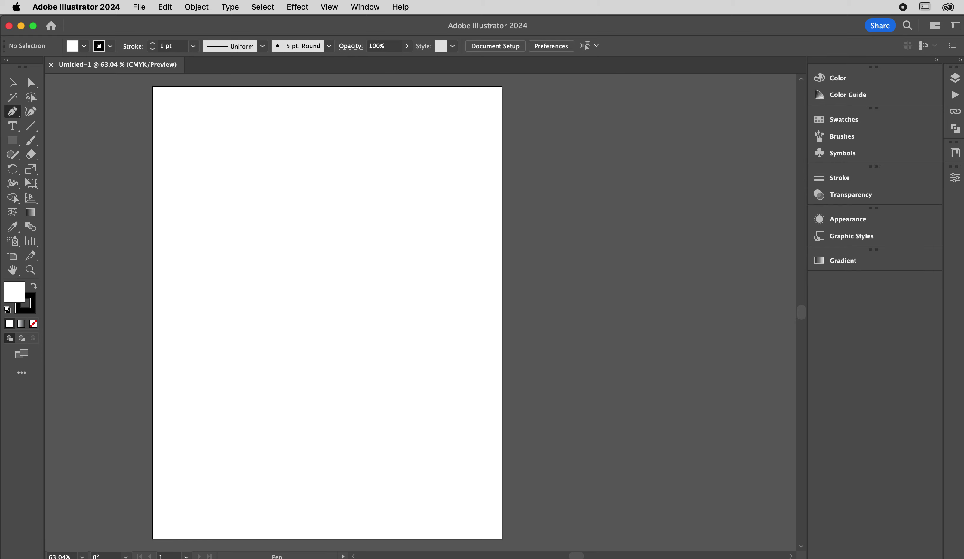
{"action": "key", "text": "super+Tab"}
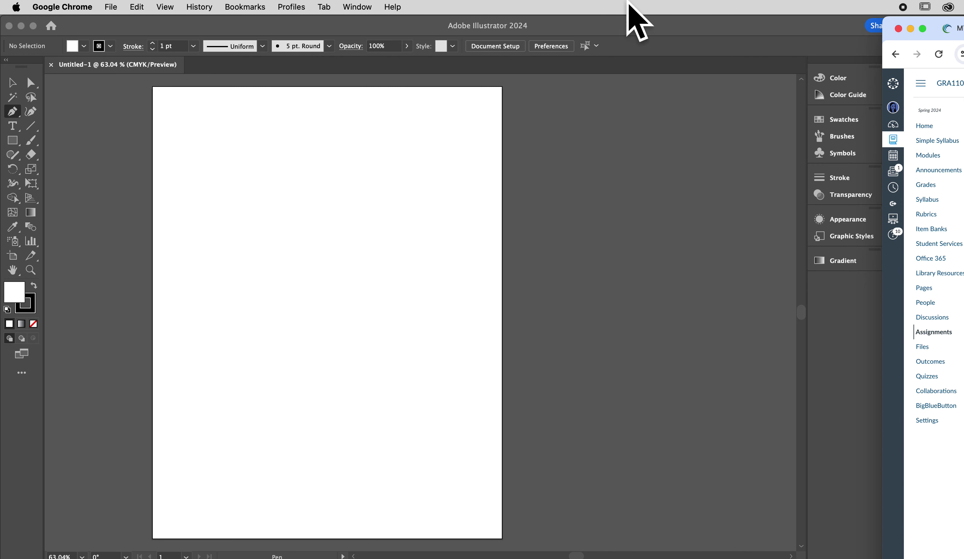
{"action": "left_click", "coordinate": [622, 27]}
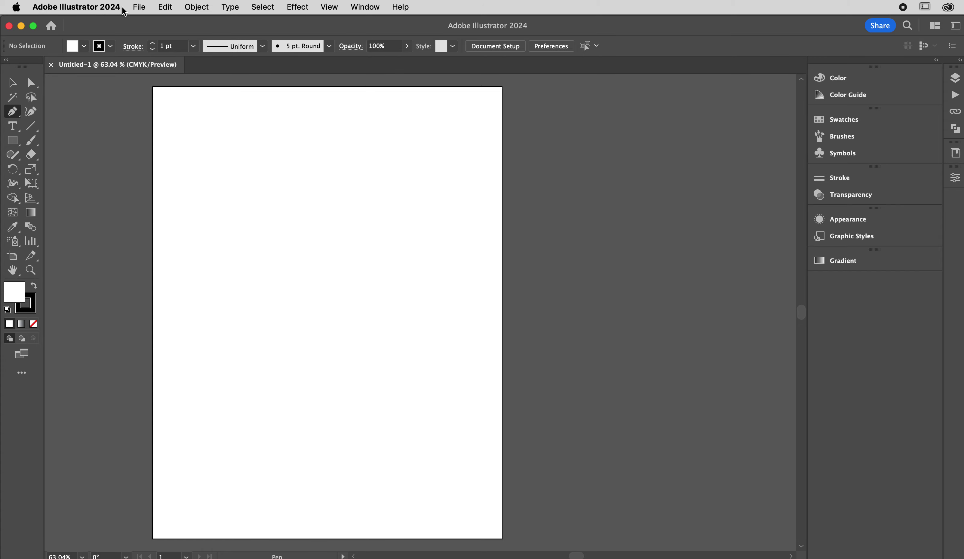
Step: Start Save As and choose Save to Creative Cloud in the cloud-document prompt
{"action": "left_click", "coordinate": [139, 8]}
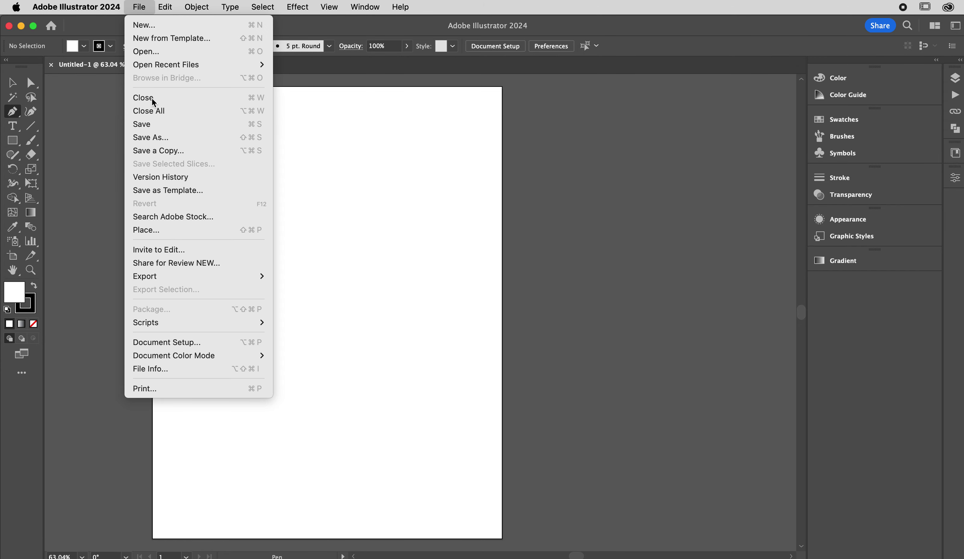
{"action": "left_click", "coordinate": [154, 138]}
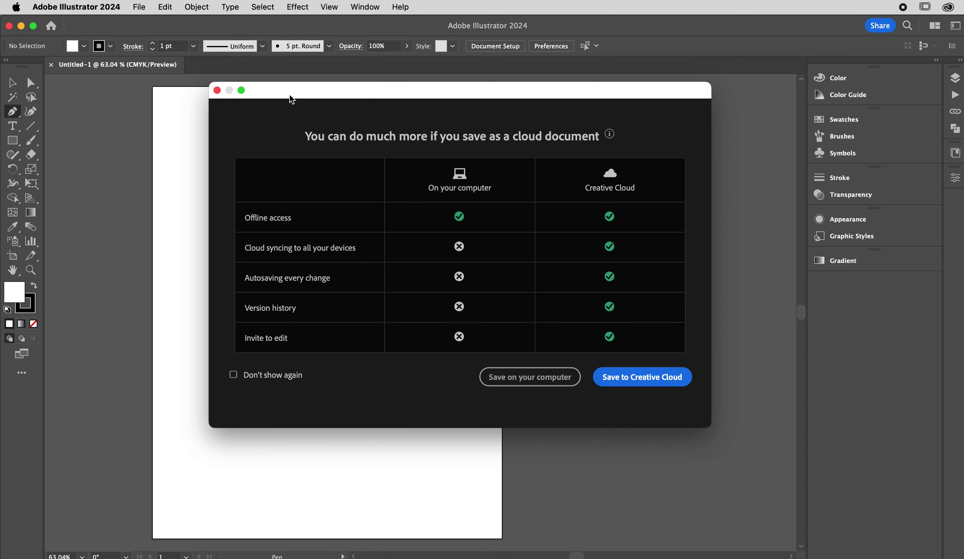
{"action": "left_click_drag", "start_coordinate": [292, 99], "coordinate": [157, 151]}
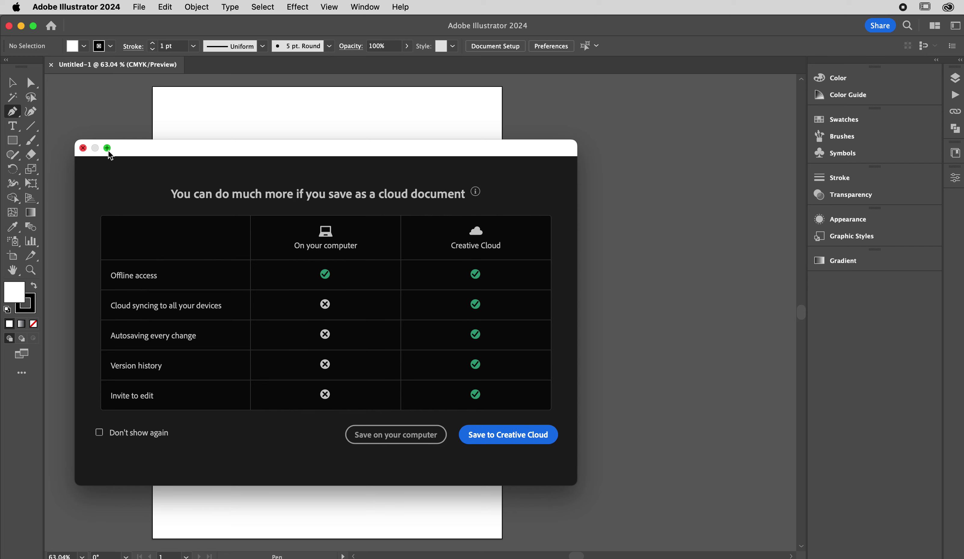
{"action": "mouse_move", "coordinate": [108, 150]}
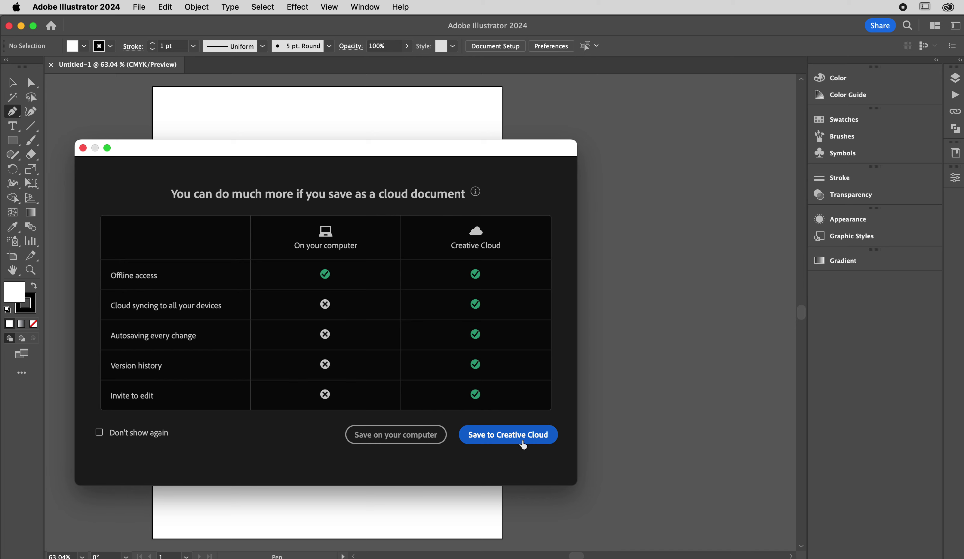
{"action": "left_click", "coordinate": [505, 441]}
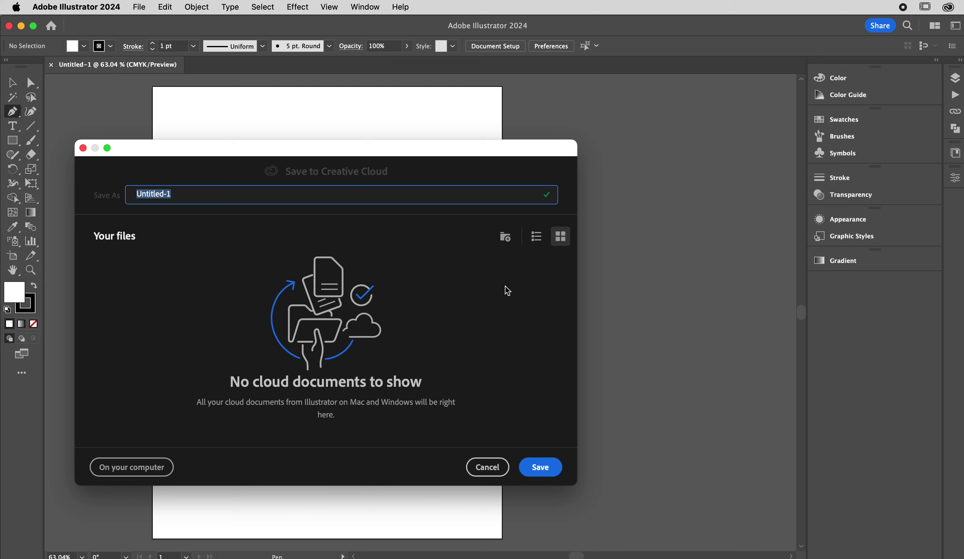
Step: Create an Intro cloud folder in list view and clear the Untitled-1 file name
{"action": "left_click", "coordinate": [536, 239]}
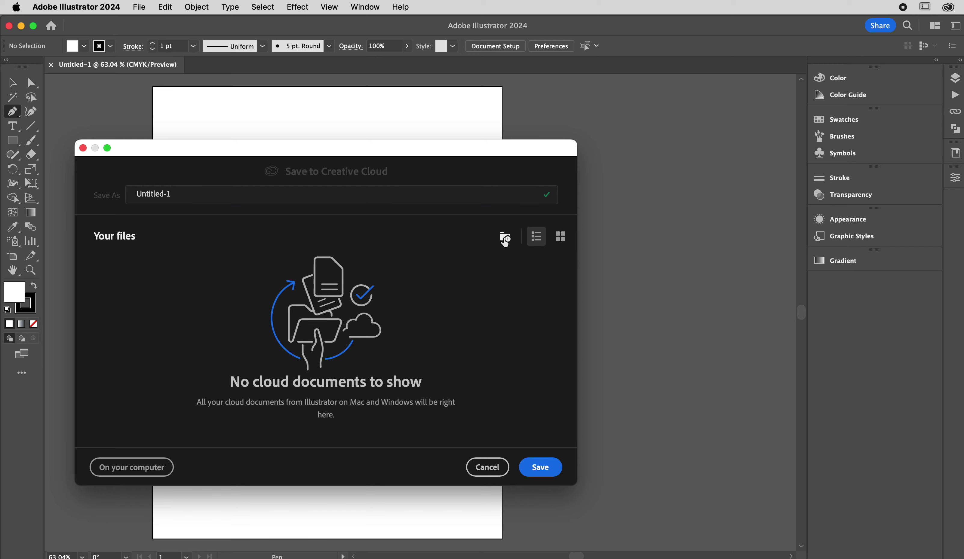
{"action": "left_click", "coordinate": [186, 195]}
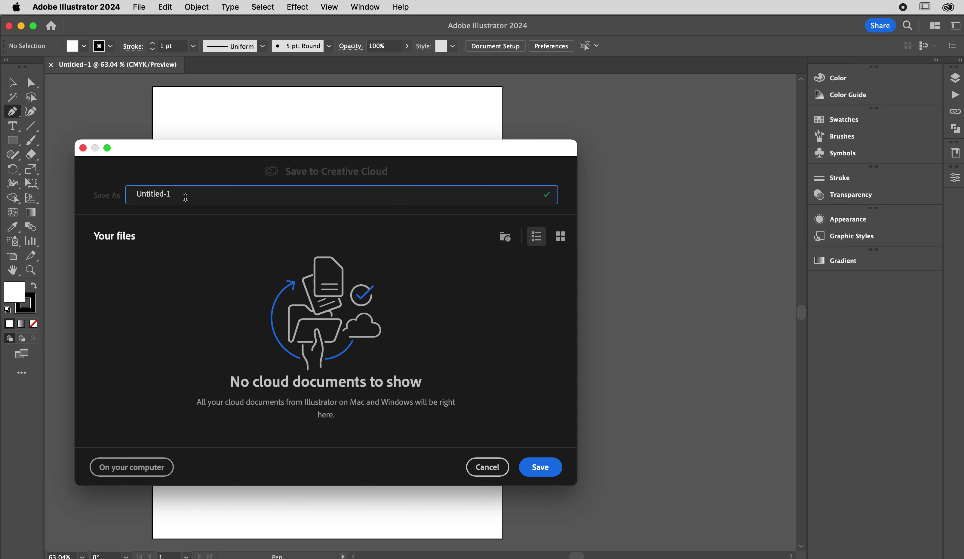
{"action": "left_click", "coordinate": [506, 238]}
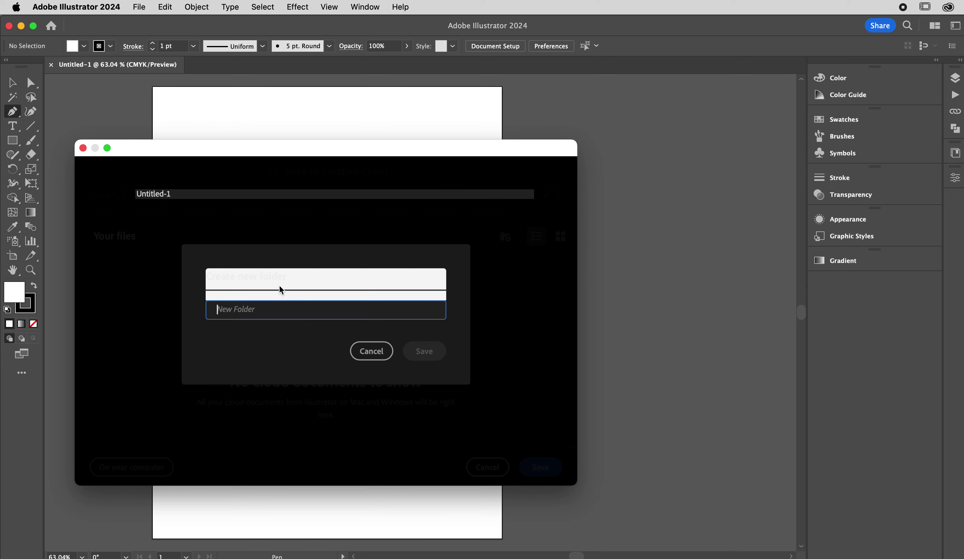
{"action": "type", "text": "Intro"}
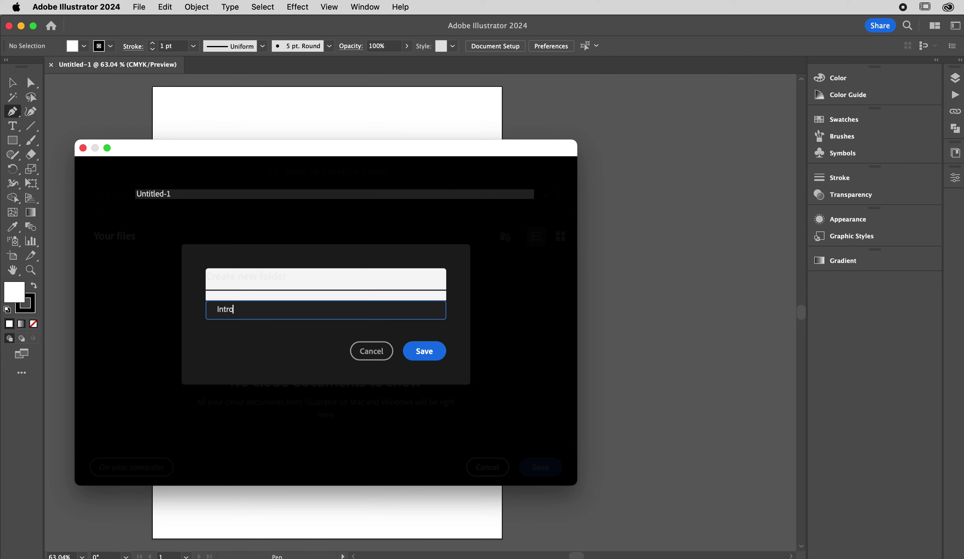
{"action": "key", "text": "Return"}
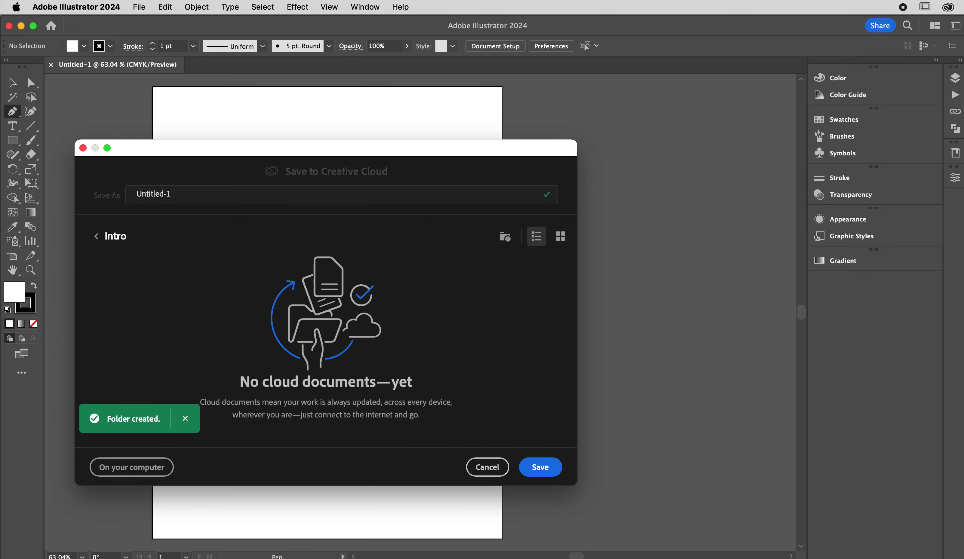
{"action": "left_click_drag", "start_coordinate": [191, 196], "coordinate": [120, 194]}
{"action": "key", "text": "BackSpace"}
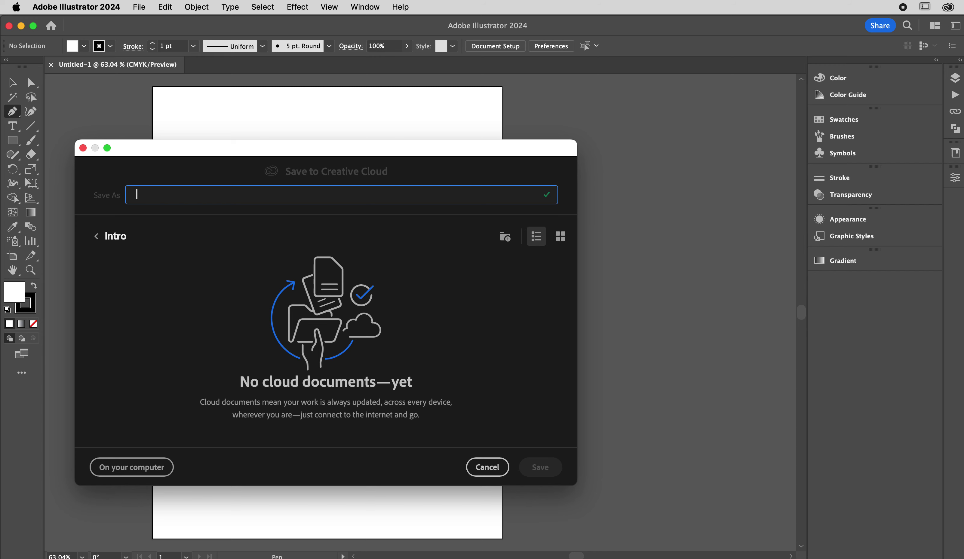
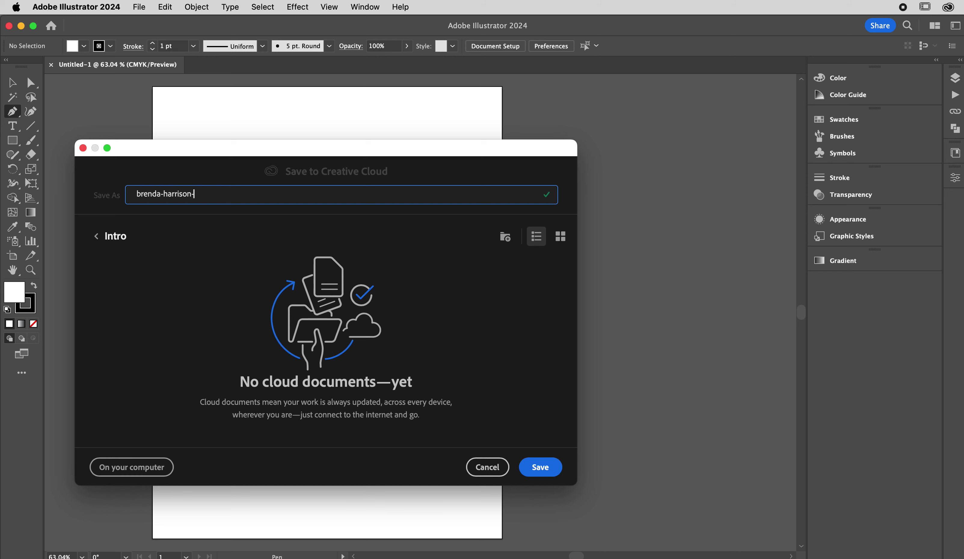
Step: Name the file with the student's name plus intro-lesson-1 and save it to Intro
{"action": "type", "text": "intro-lesson-1"}
{"action": "double_click", "coordinate": [178, 193]}
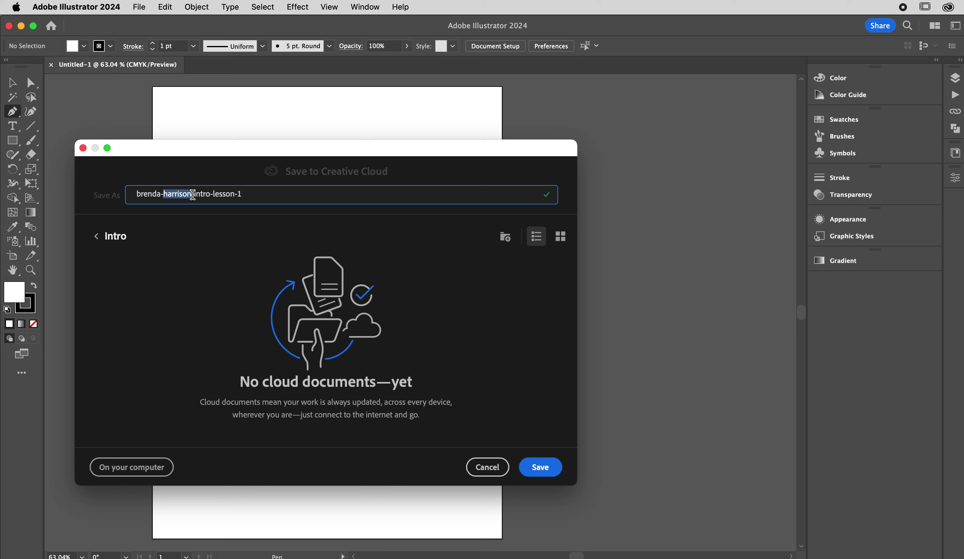
{"action": "left_click", "coordinate": [195, 194]}
{"action": "left_click", "coordinate": [529, 470]}
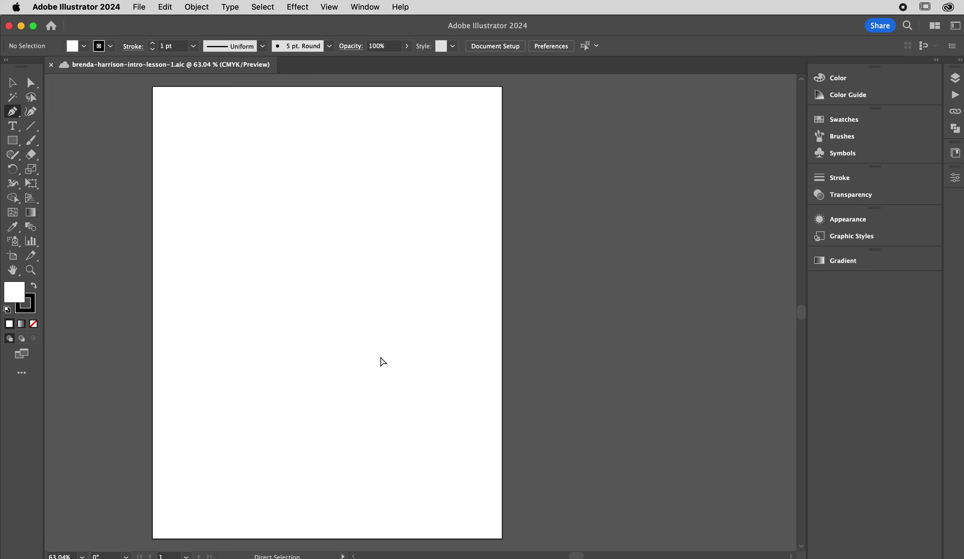
Step: Check the artboard at fit-to-window and 100% zoom, then start File > Save As
{"action": "key", "text": "super+0"}
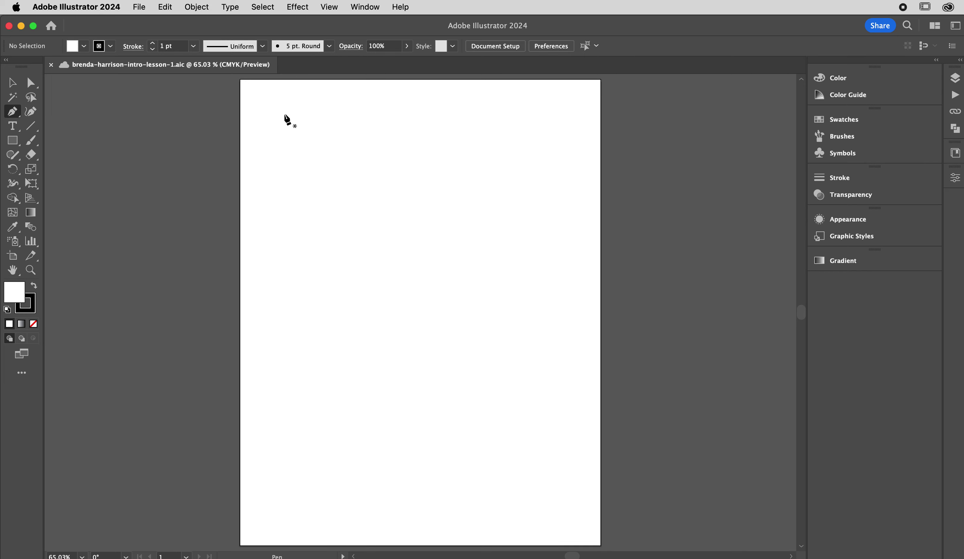
{"action": "key", "text": "super+1"}
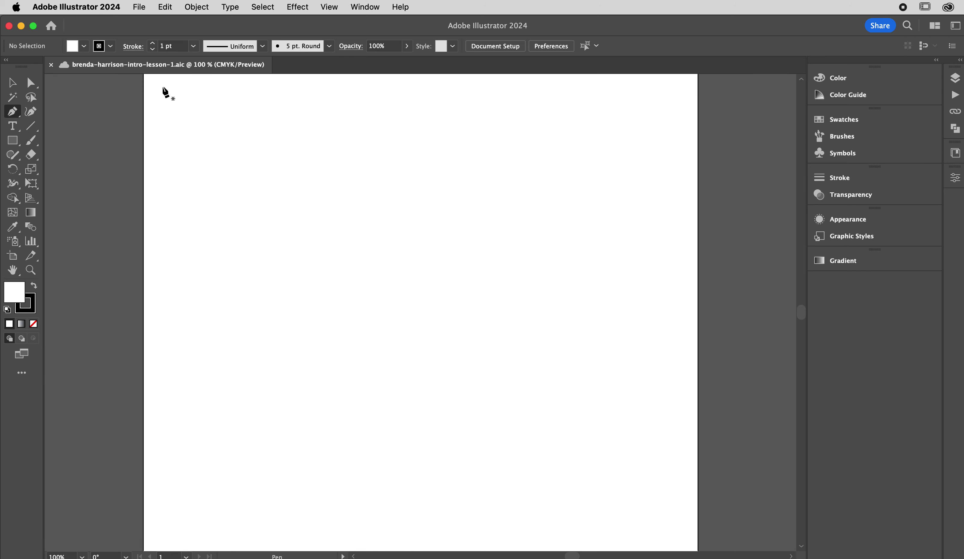
{"action": "key", "text": "super+0"}
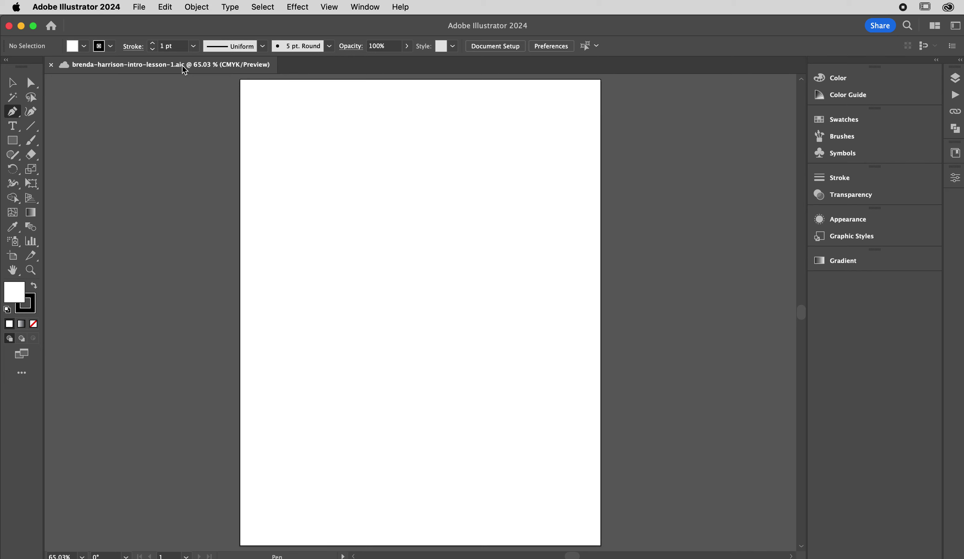
{"action": "left_click", "coordinate": [139, 7]}
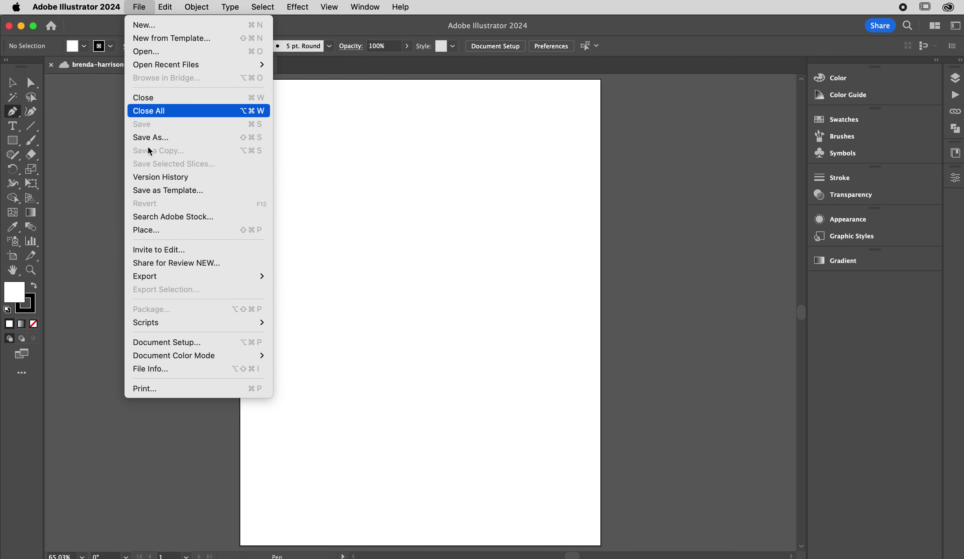
{"action": "left_click", "coordinate": [153, 138]}
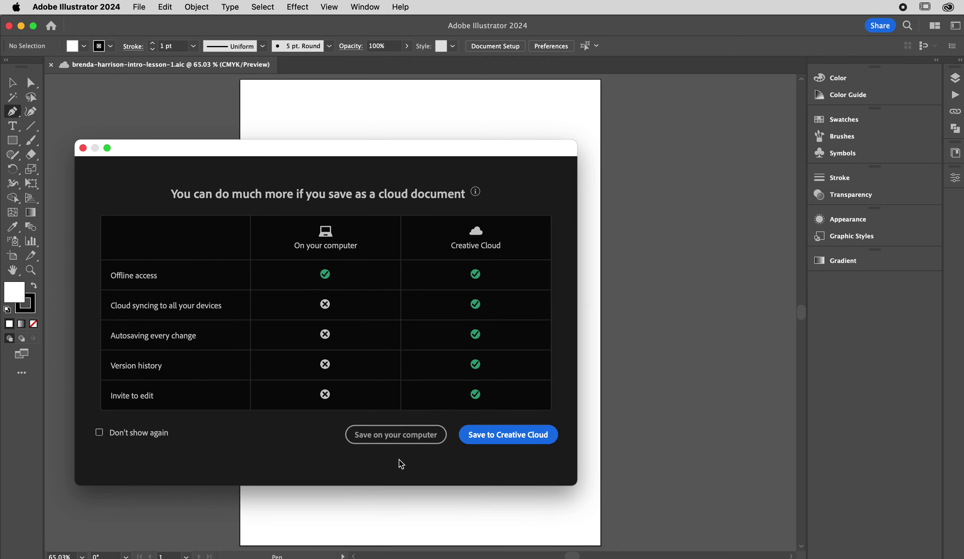
Step: Choose saving on the computer, enlarge the Save As dialog, and browse the Student Files folder
{"action": "left_click", "coordinate": [396, 438]}
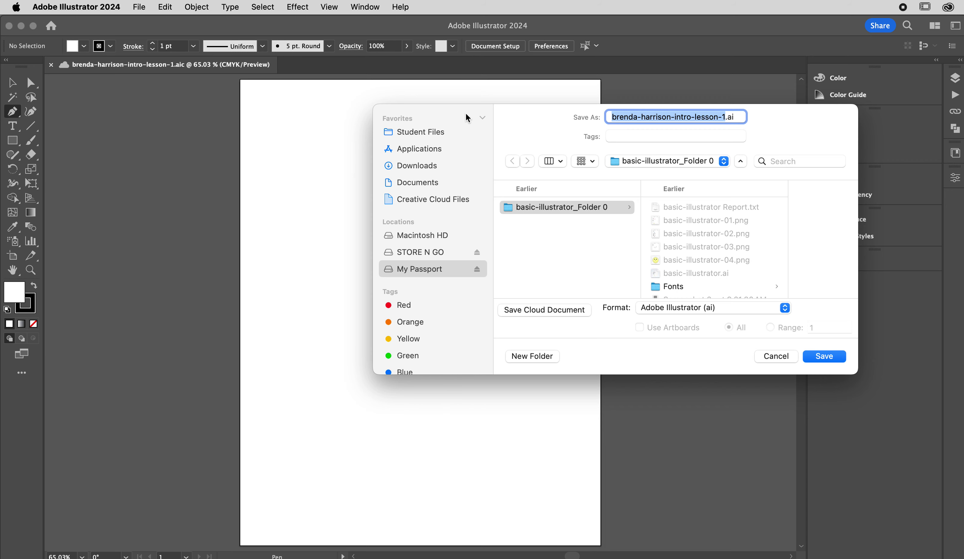
{"action": "left_click_drag", "start_coordinate": [528, 112], "coordinate": [324, 177]}
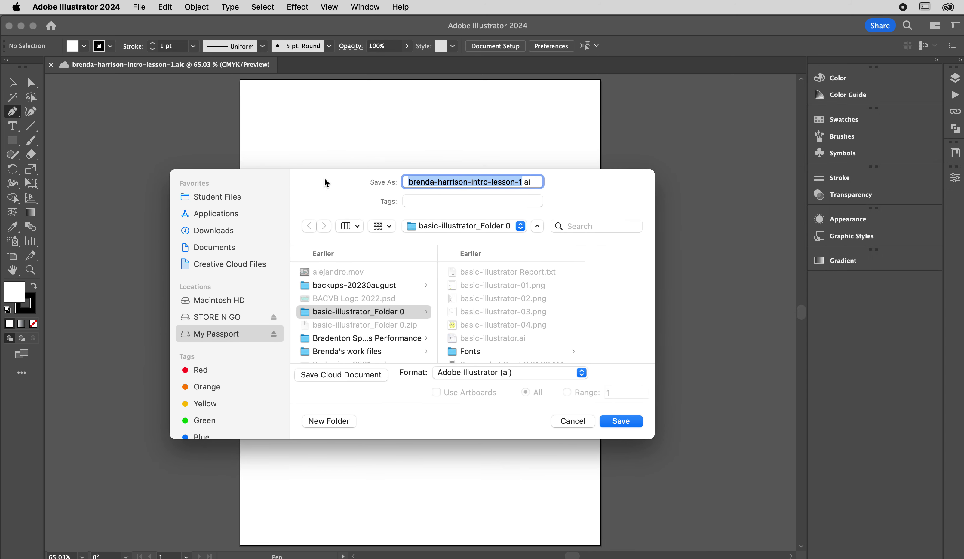
{"action": "left_click", "coordinate": [208, 197]}
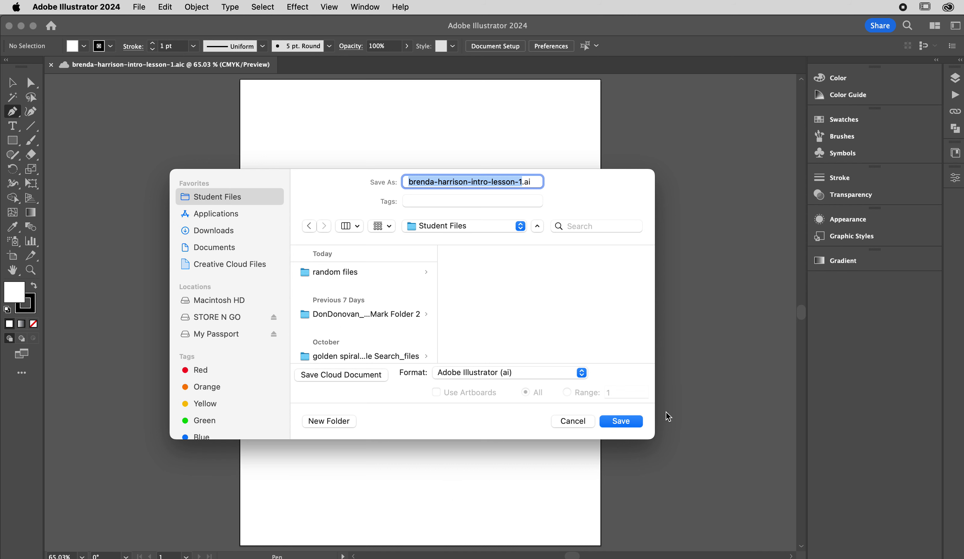
{"action": "left_click_drag", "start_coordinate": [653, 440], "coordinate": [757, 539]}
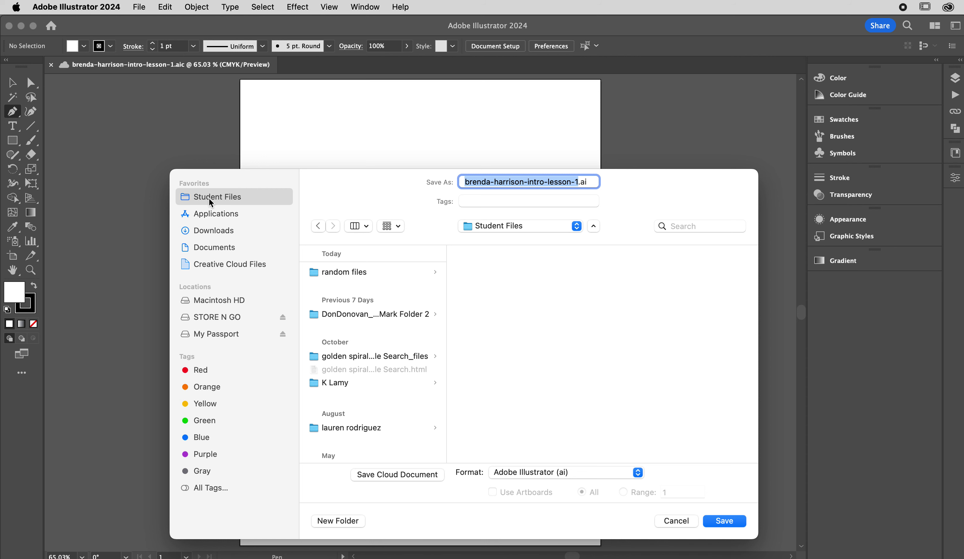
{"action": "scroll", "coordinate": [380, 426], "scroll_direction": "down", "scroll_amount": 10}
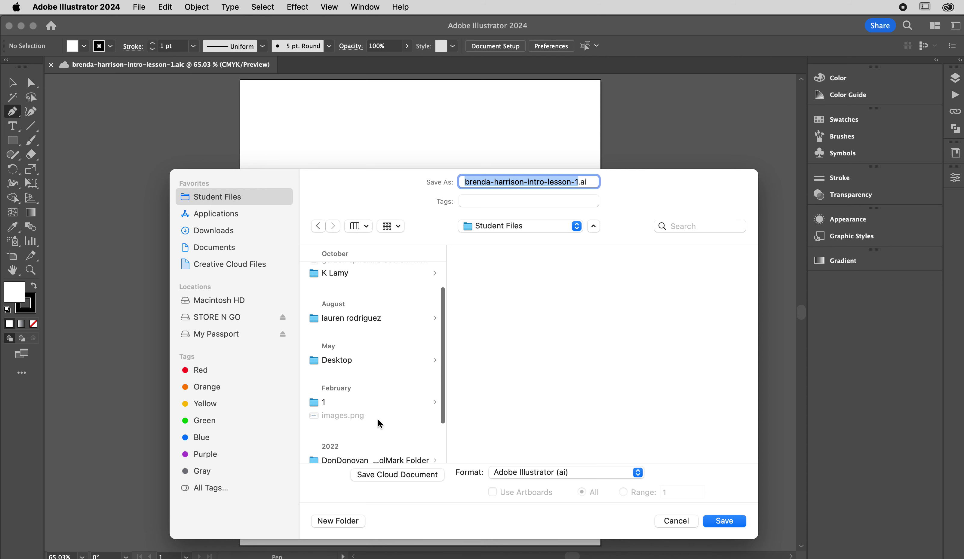
{"action": "scroll", "coordinate": [378, 410], "scroll_direction": "up", "scroll_amount": 15}
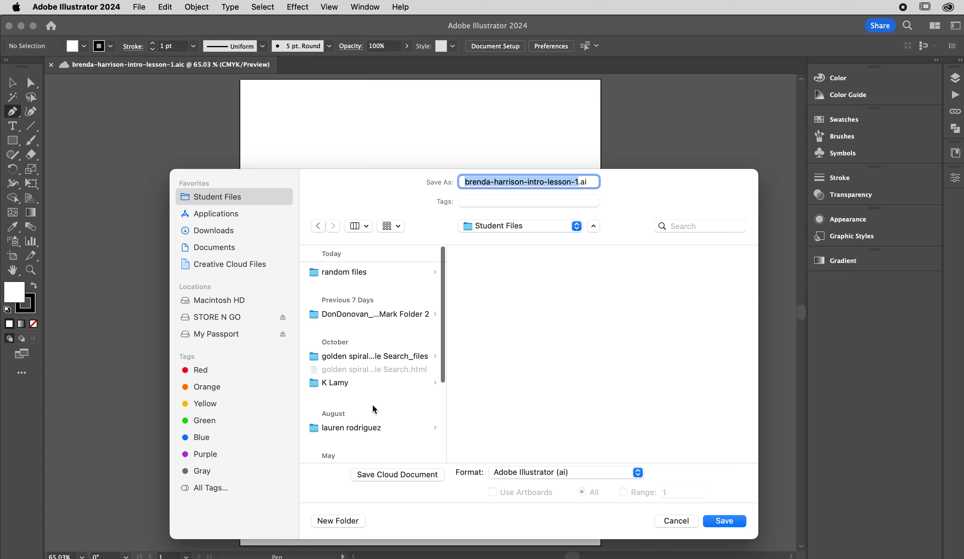
{"action": "scroll", "coordinate": [368, 397], "scroll_direction": "down", "scroll_amount": 10}
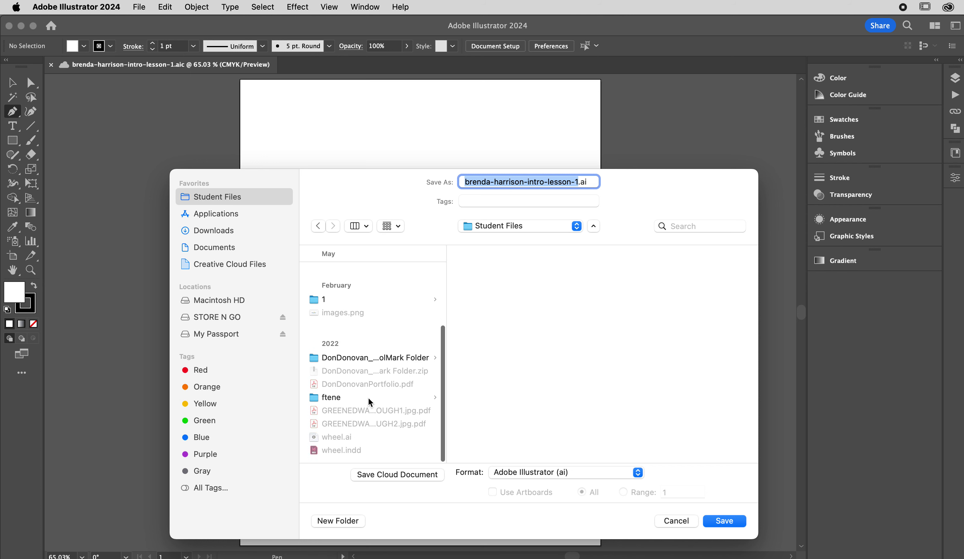
Step: Create a hyphenated folder named for the student inside Student Files
{"action": "left_click", "coordinate": [333, 518]}
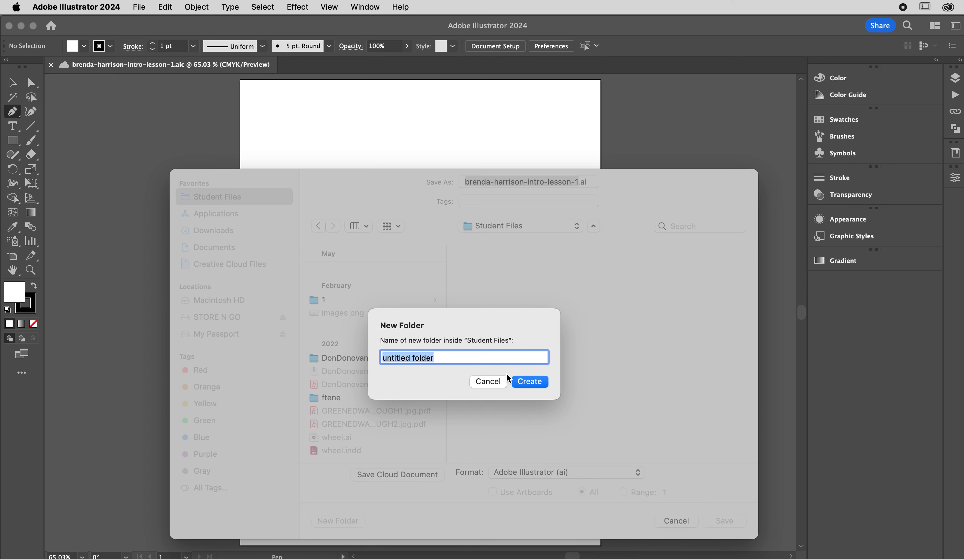
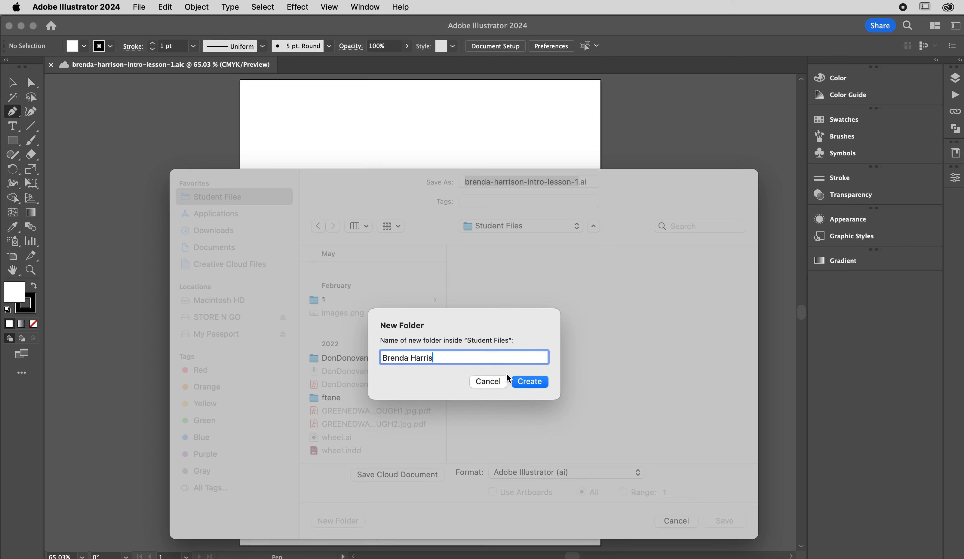
{"action": "left_click", "coordinate": [411, 358]}
{"action": "type", "text": "-"}
{"action": "left_click", "coordinate": [531, 380]}
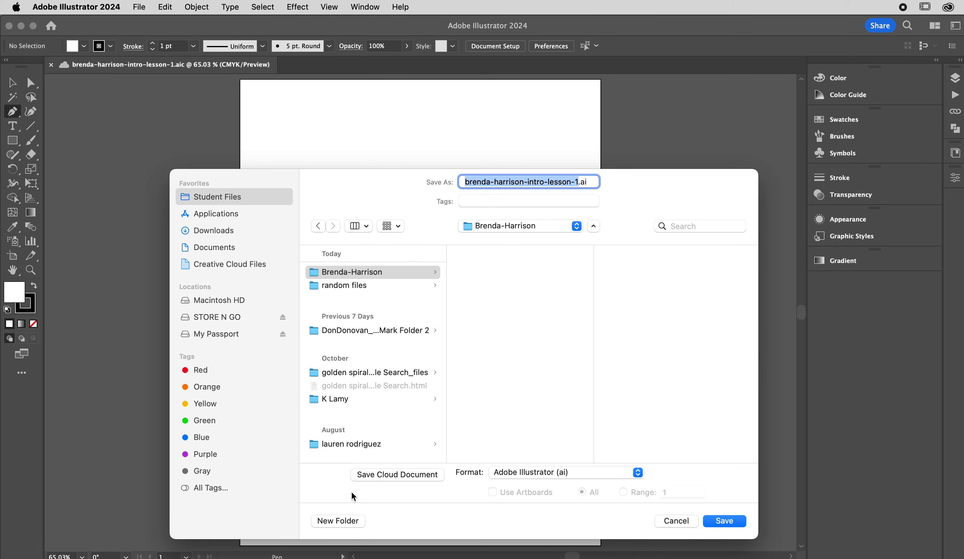
Step: Create Intro-to-Graphics inside it, then a lessons folder inside Intro-to-Graphics
{"action": "left_click", "coordinate": [352, 521]}
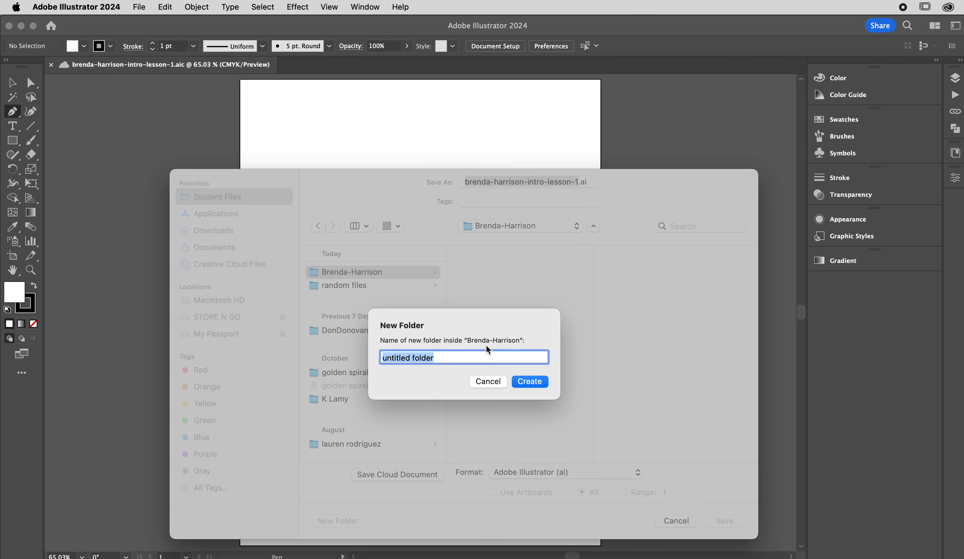
{"action": "type", "text": "Intro-to"}
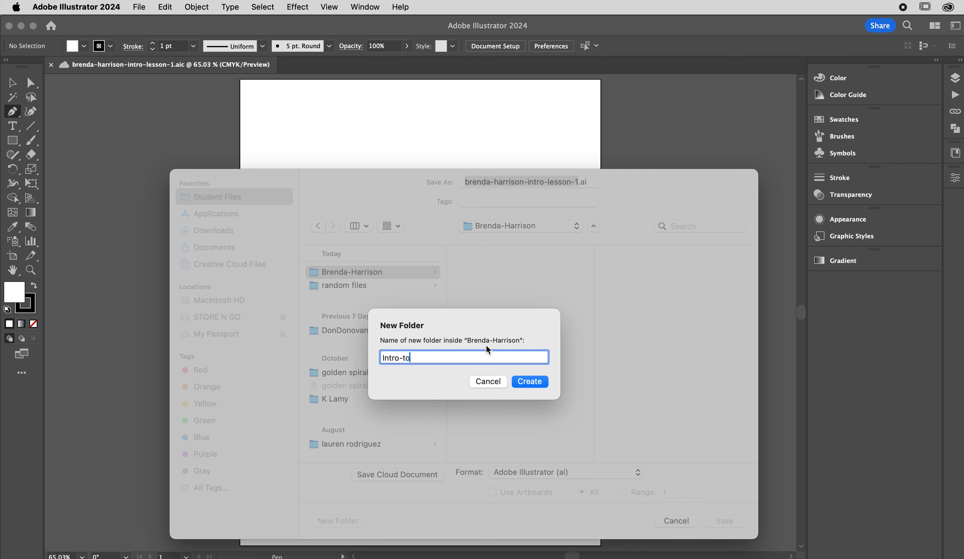
{"action": "type", "text": "-Graphics"}
{"action": "key", "text": "Return"}
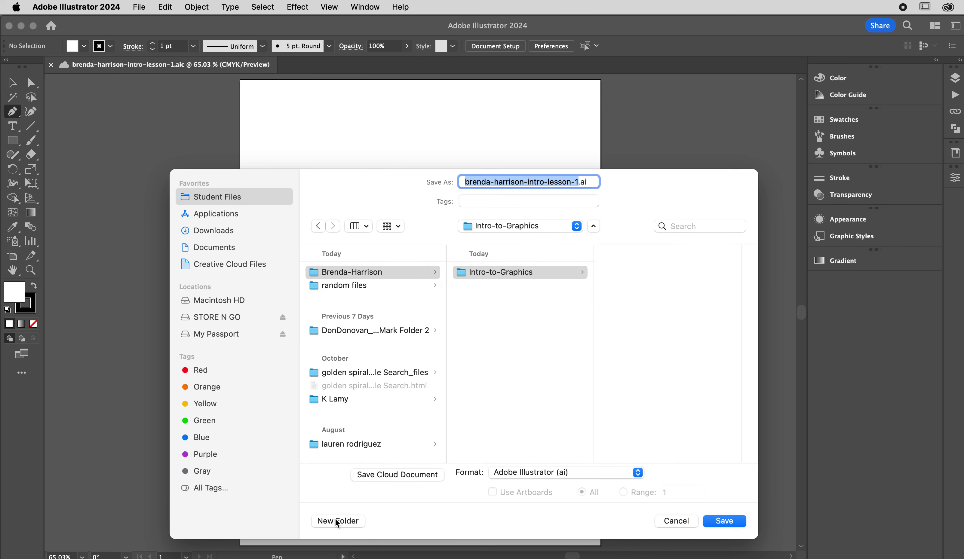
{"action": "left_click", "coordinate": [336, 521]}
{"action": "type", "text": "lessons"}
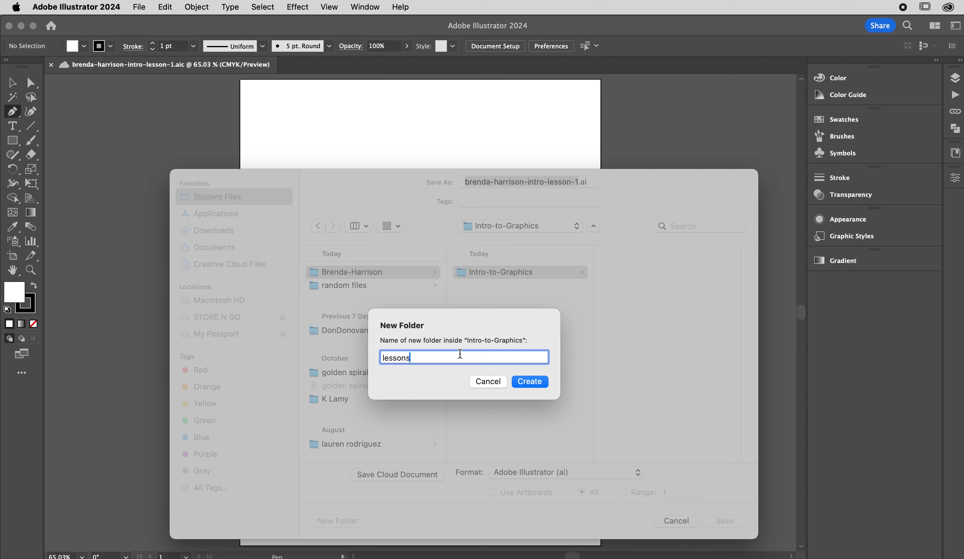
{"action": "left_click", "coordinate": [534, 381]}
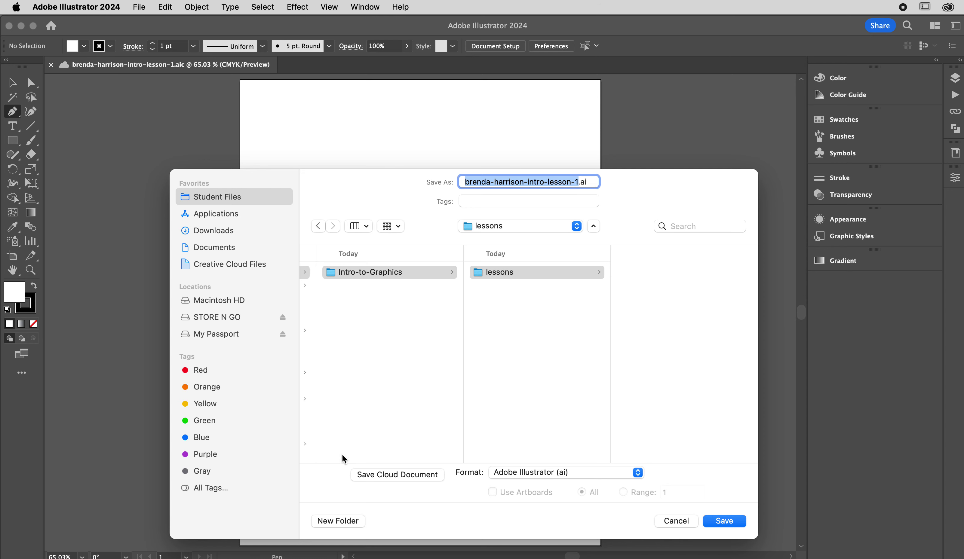
Step: Save intro-lesson-1.ai to the lessons folder as an Illustrator 2020 compatible file
{"action": "left_click", "coordinate": [717, 522]}
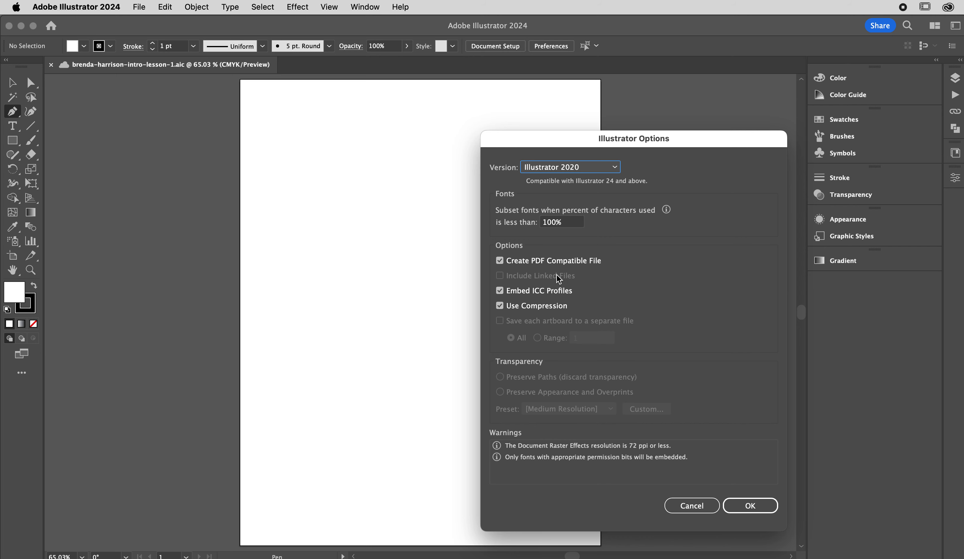
{"action": "left_click", "coordinate": [616, 168]}
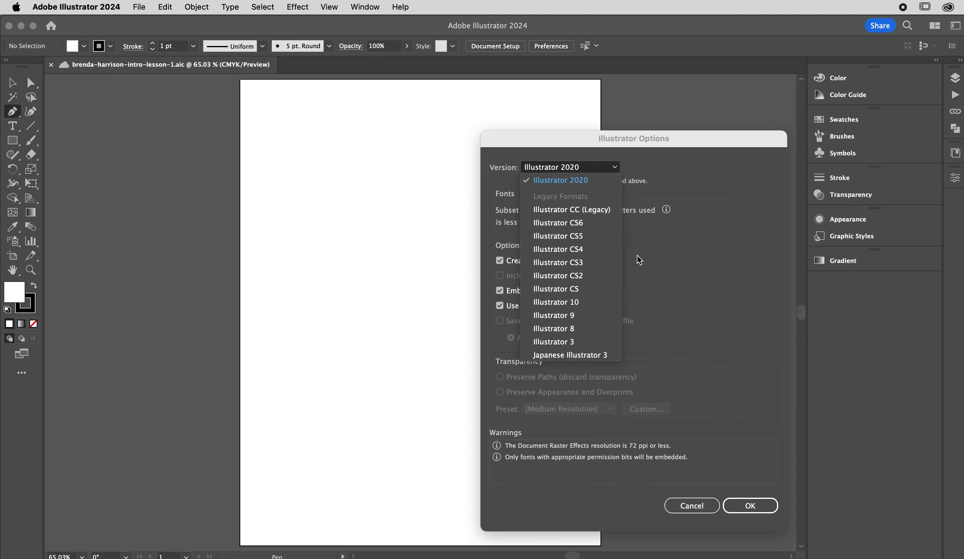
{"action": "left_click", "coordinate": [748, 507]}
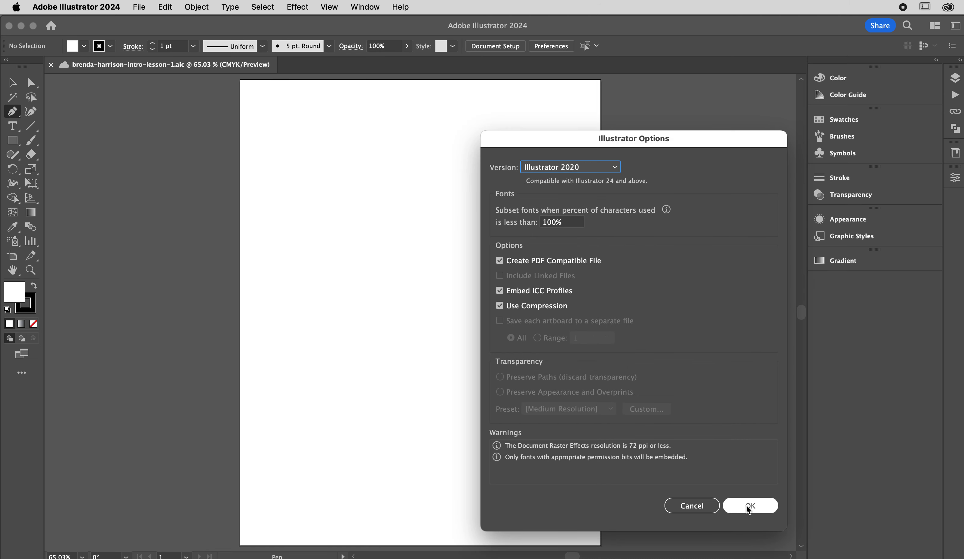
{"action": "left_click", "coordinate": [750, 507]}
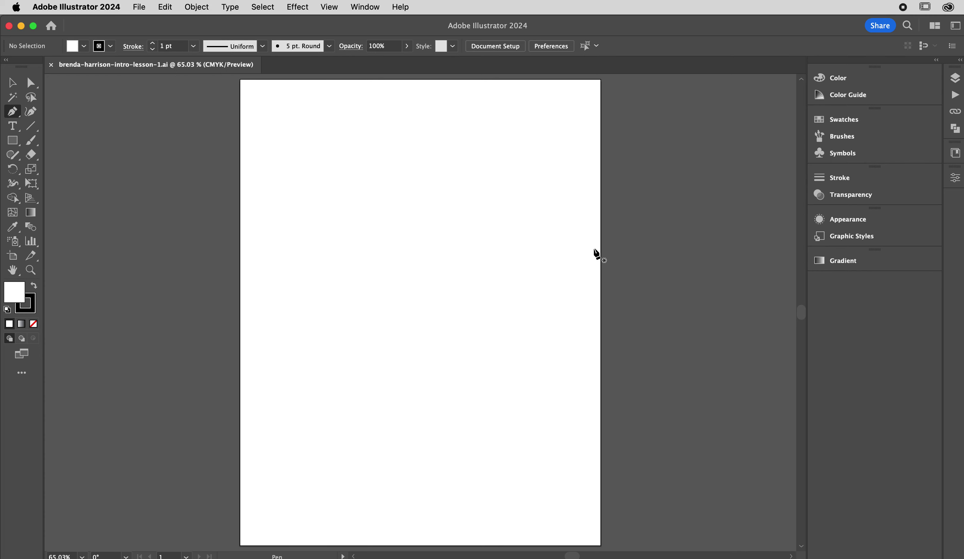
{"action": "left_click", "coordinate": [137, 9]}
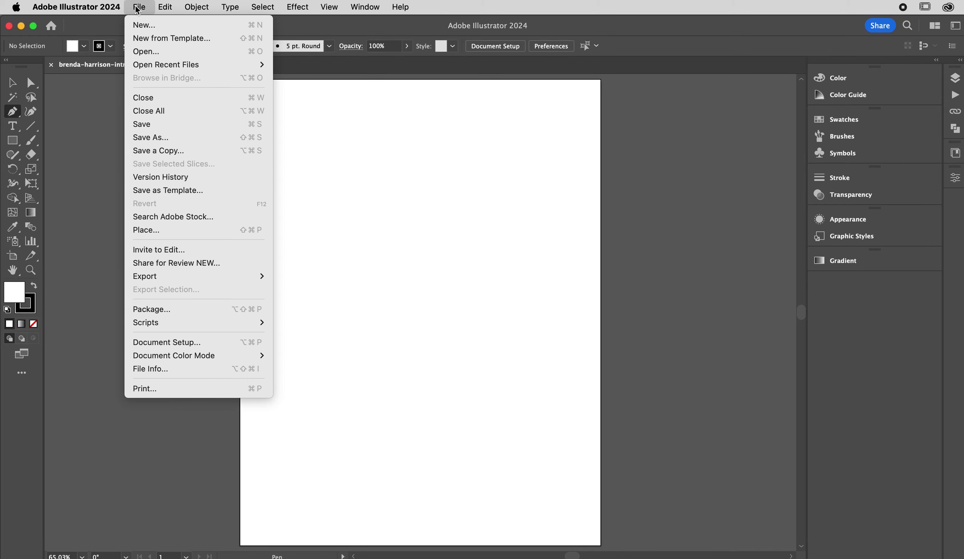
{"action": "left_click", "coordinate": [119, 49]}
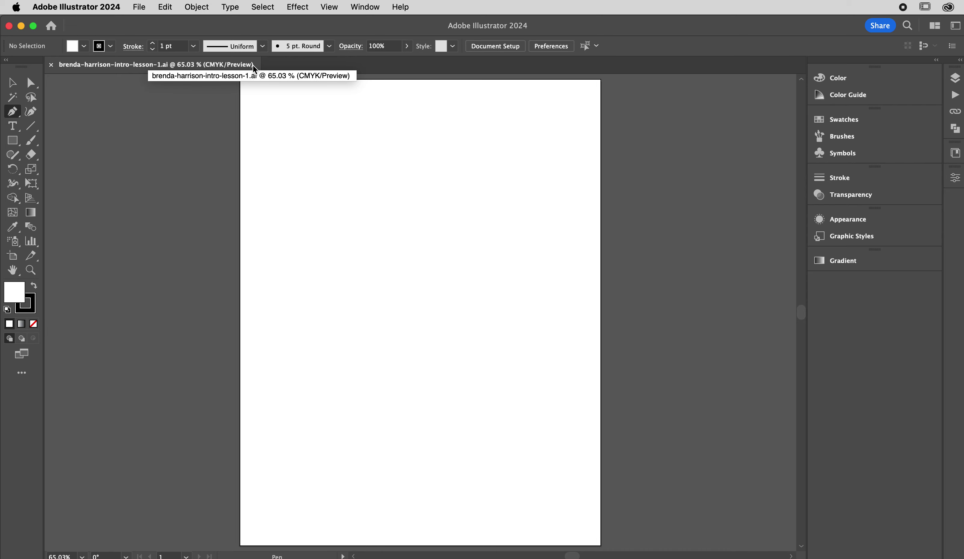
{"action": "left_click", "coordinate": [141, 8]}
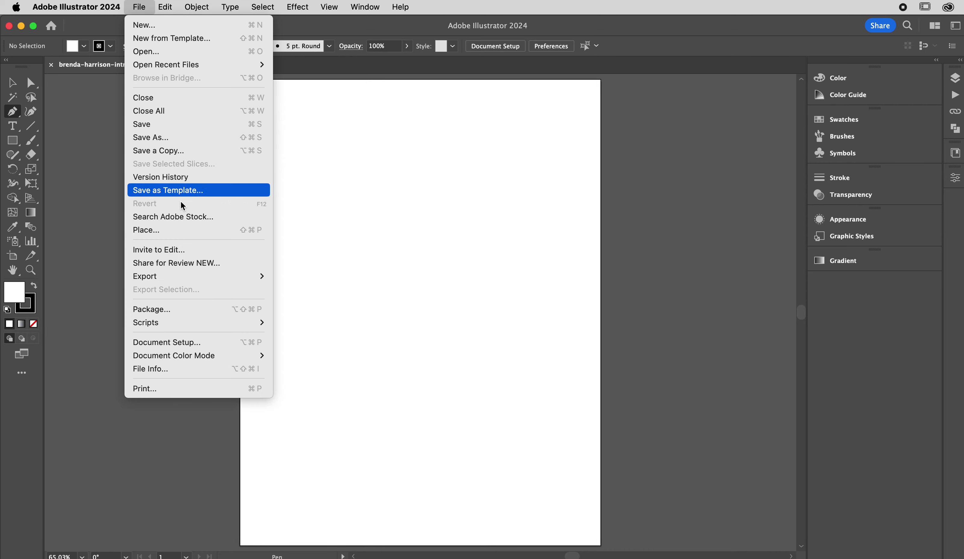
{"action": "left_click", "coordinate": [179, 139]}
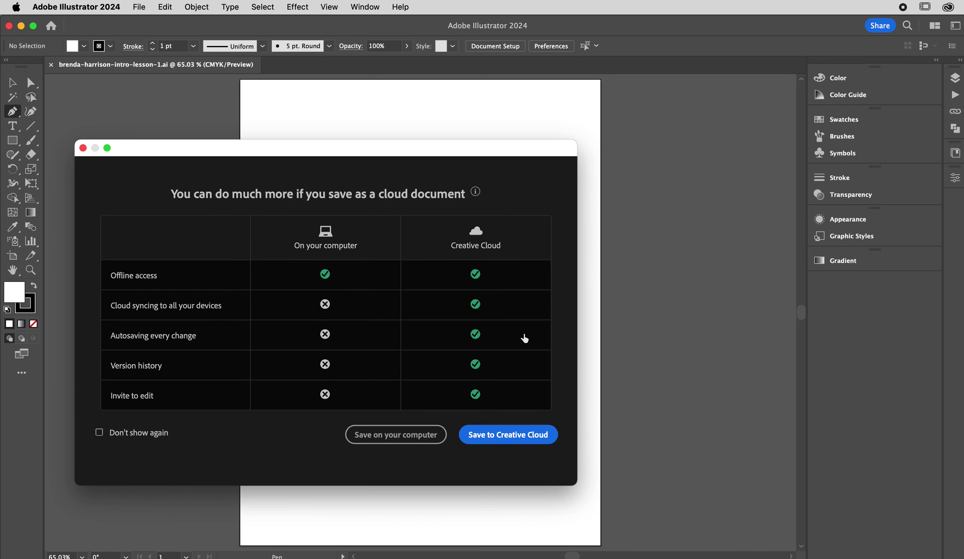
{"action": "left_click", "coordinate": [404, 439]}
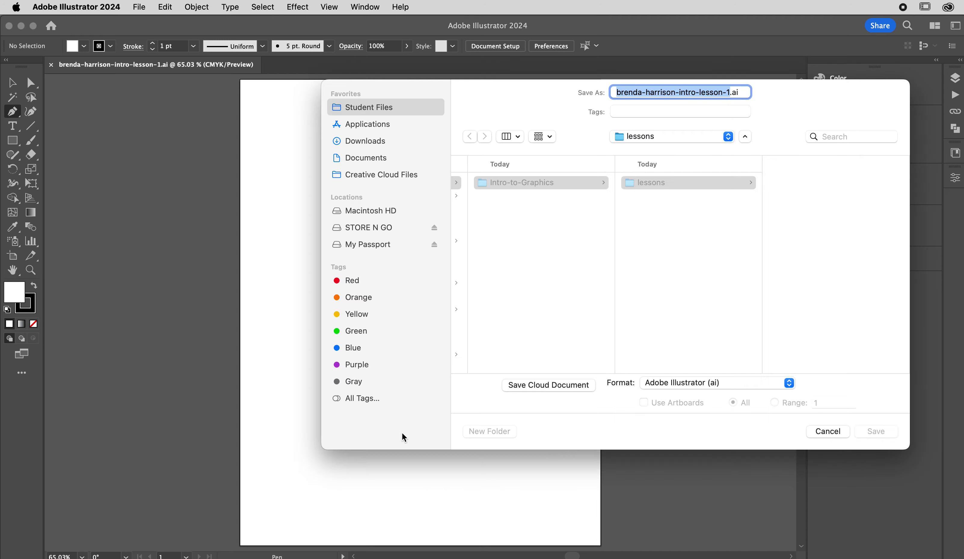
{"action": "left_click", "coordinate": [364, 248]}
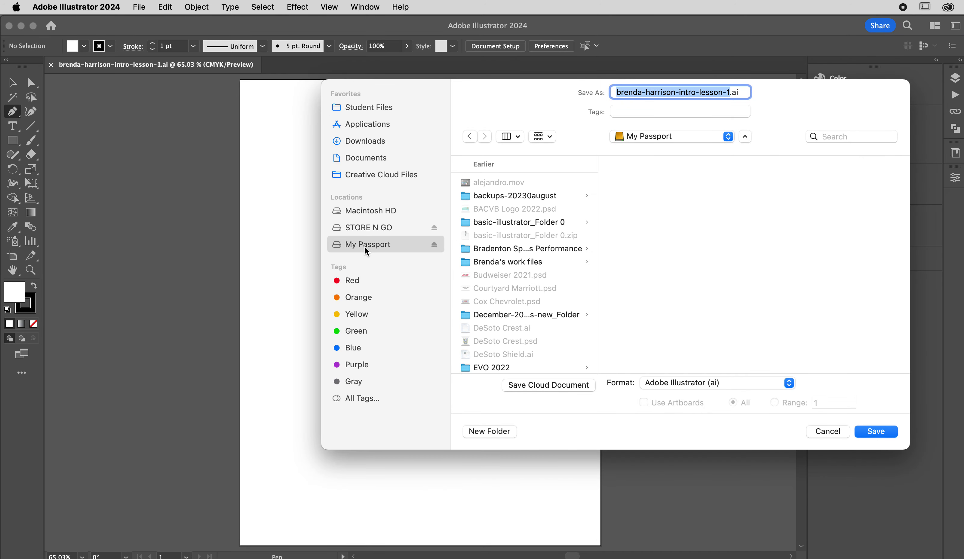
{"action": "left_click", "coordinate": [369, 229]}
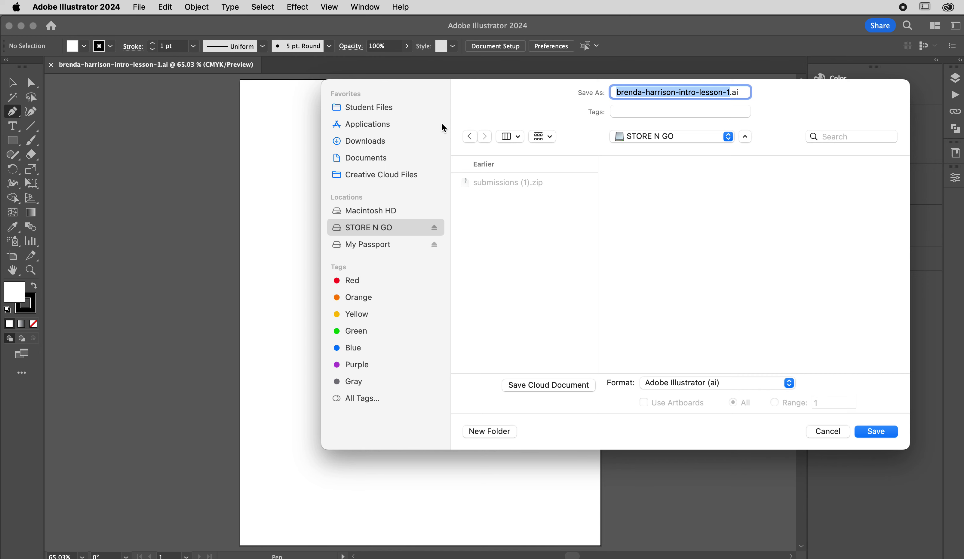
{"action": "left_click", "coordinate": [836, 430]}
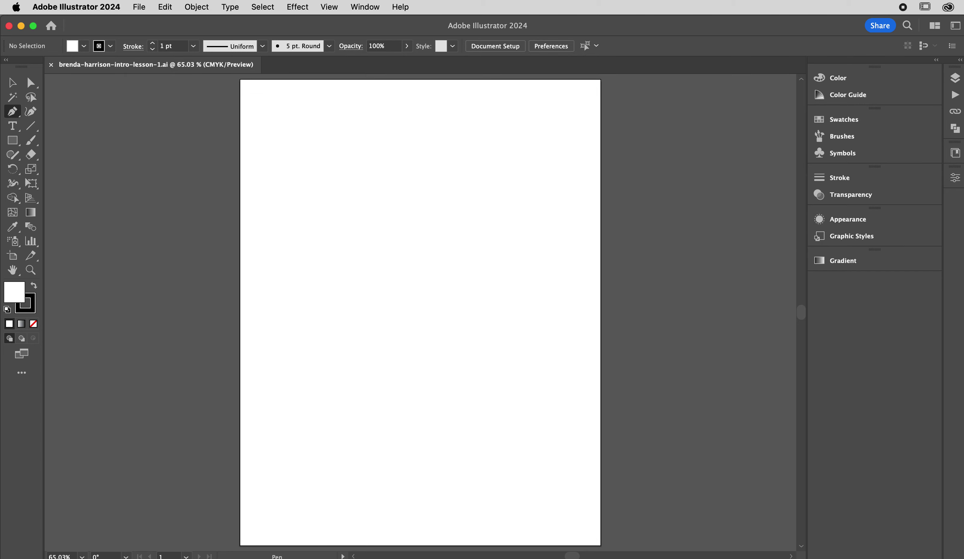
Step: Show the Layers panel listing Layer 1, then zoom the artboard out and back in
{"action": "left_click", "coordinate": [955, 79]}
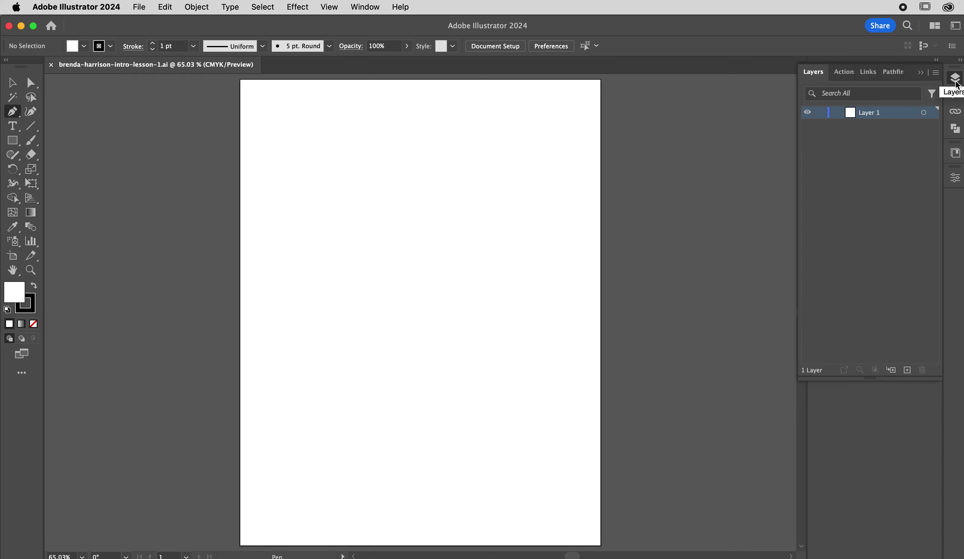
{"action": "left_click", "coordinate": [360, 8]}
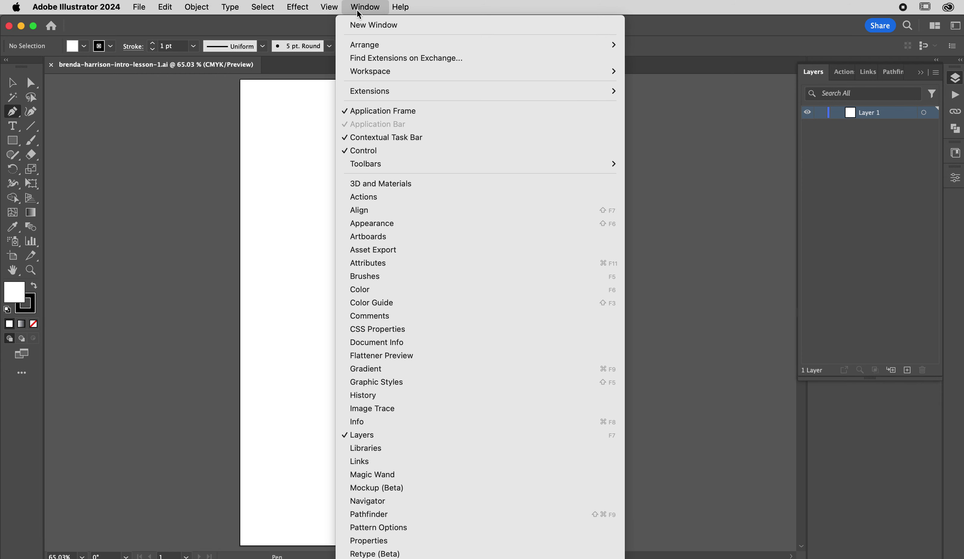
{"action": "left_click", "coordinate": [710, 7]}
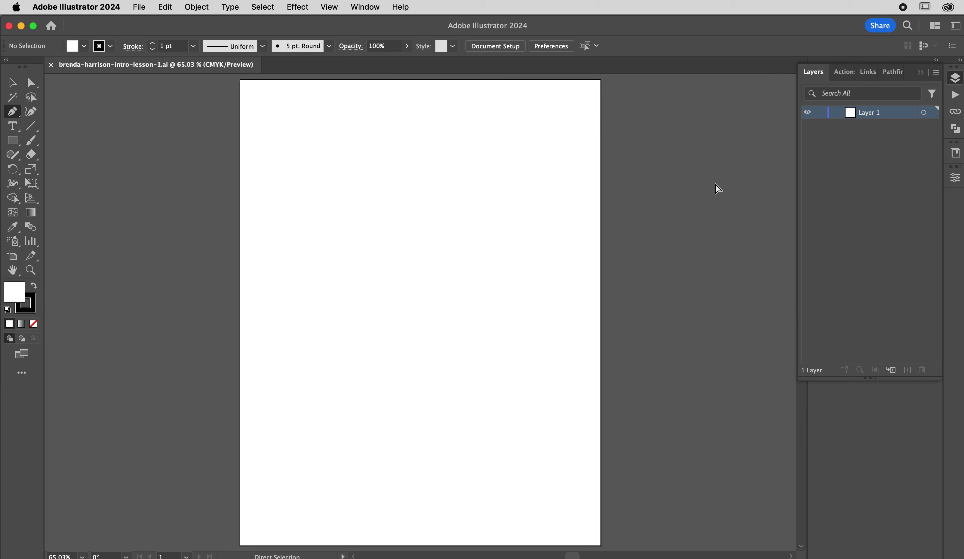
{"action": "key", "text": "super+minus"}
{"action": "key", "text": "super+minus"}
{"action": "key", "text": "super+minus"}
{"action": "key", "text": "super+minus"}
{"action": "key", "text": "super+minus"}
{"action": "key", "text": "super+minus"}
{"action": "key", "text": "super+minus"}
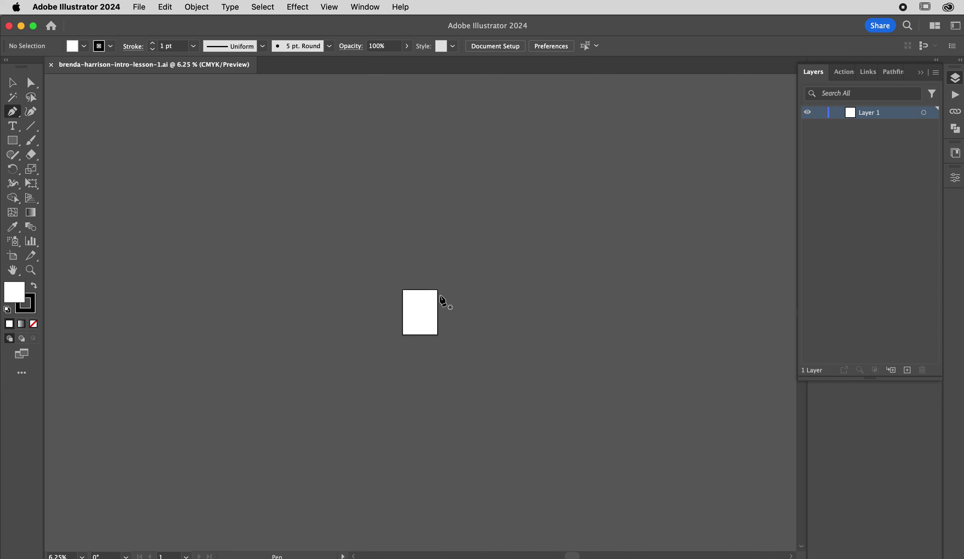
{"action": "key", "text": "super"}
{"action": "key", "text": "super+equal"}
{"action": "key", "text": "super+equal"}
{"action": "key", "text": "super+equal"}
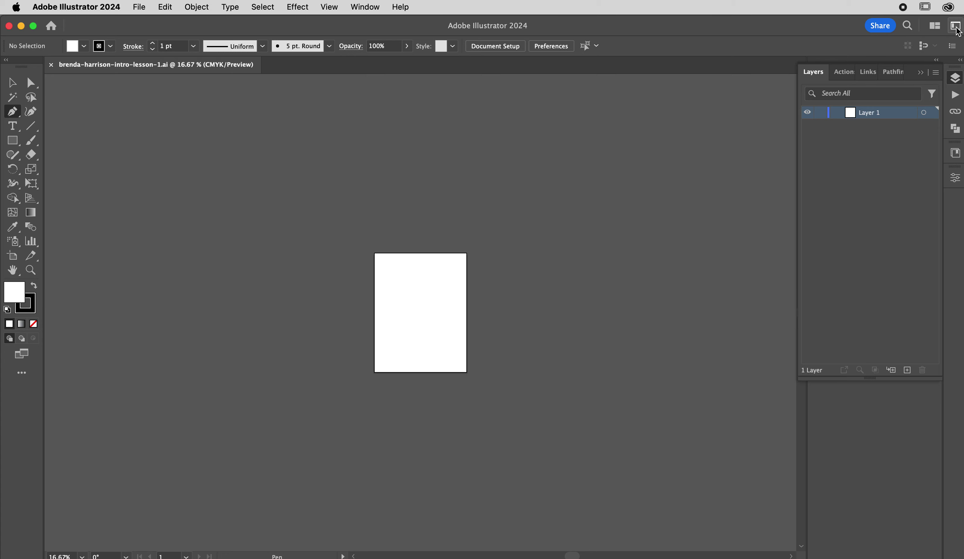
Step: Dock the Artboards panel from the Window menu into the Layers panel group
{"action": "left_click", "coordinate": [925, 74]}
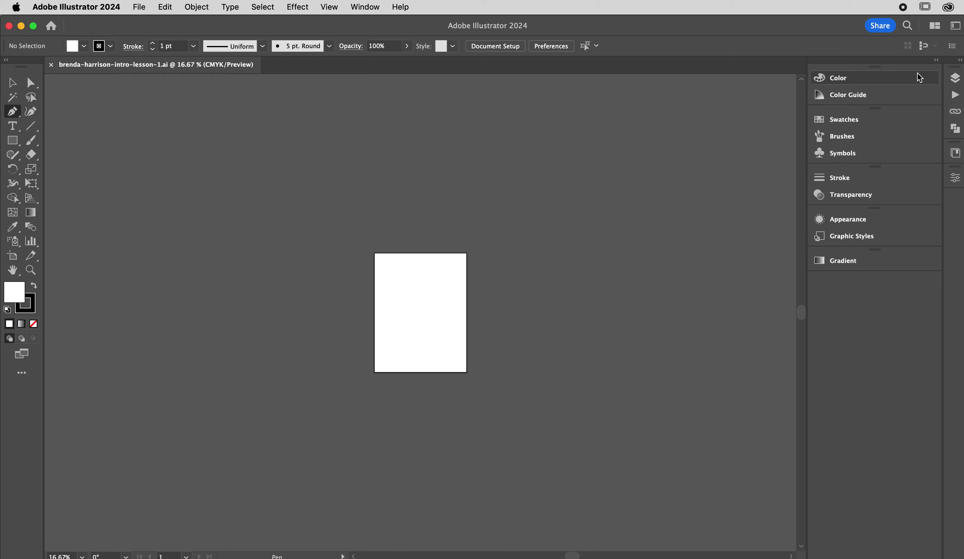
{"action": "left_click", "coordinate": [954, 78]}
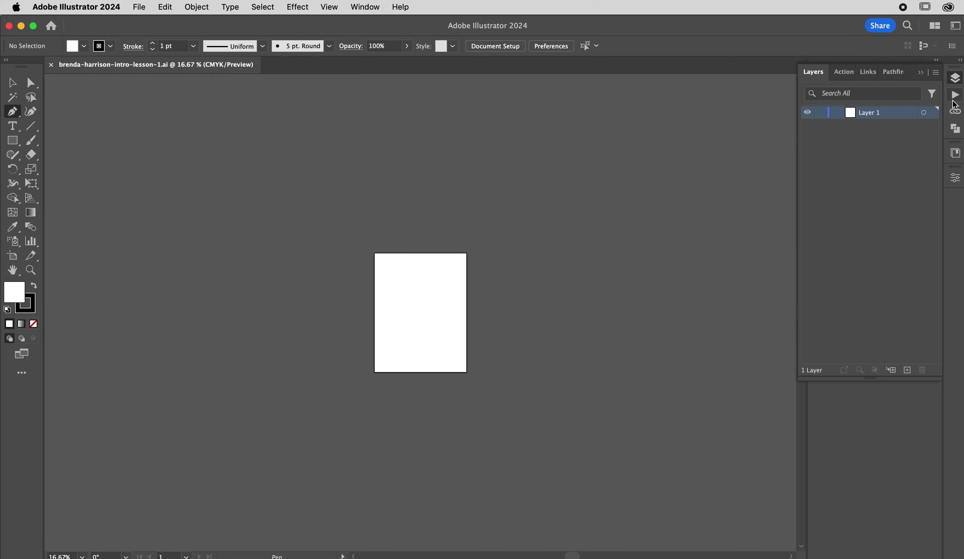
{"action": "left_click", "coordinate": [366, 7]}
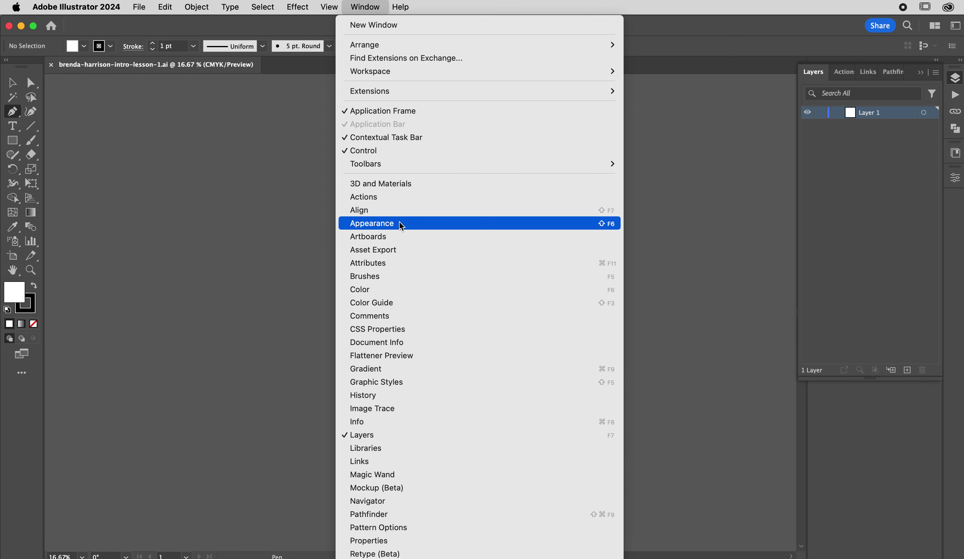
{"action": "left_click", "coordinate": [395, 237]}
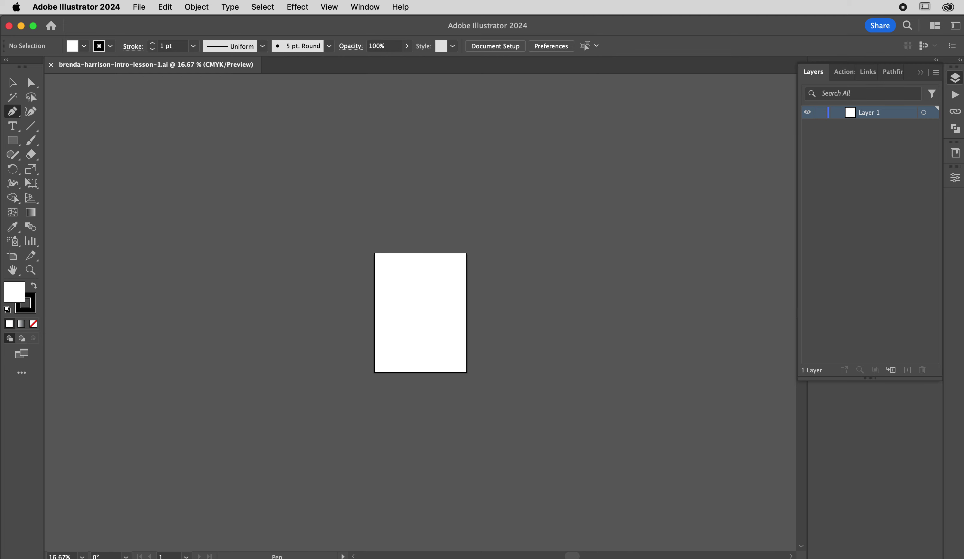
{"action": "mouse_move", "coordinate": [953, 180]}
{"action": "left_mouse_down"}
{"action": "mouse_move", "coordinate": [872, 284]}
{"action": "mouse_move", "coordinate": [956, 217]}
{"action": "mouse_move", "coordinate": [952, 207]}
{"action": "left_mouse_up"}
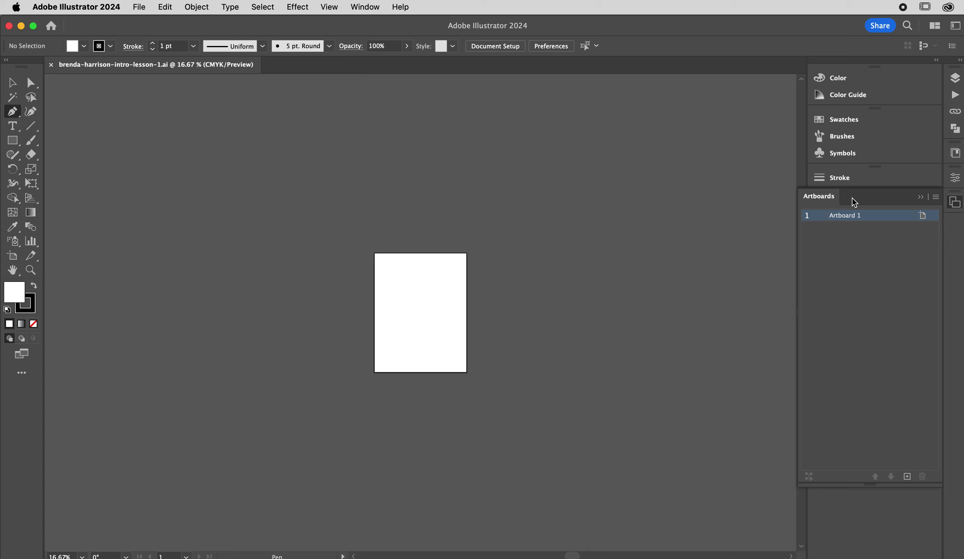
{"action": "left_click", "coordinate": [956, 78]}
{"action": "mouse_move", "coordinate": [956, 204]}
{"action": "left_mouse_down"}
{"action": "mouse_move", "coordinate": [867, 89]}
{"action": "mouse_move", "coordinate": [957, 82]}
{"action": "left_mouse_up"}
Step: Tear the Actions panel out of the Layers group and close it
{"action": "left_click", "coordinate": [956, 81]}
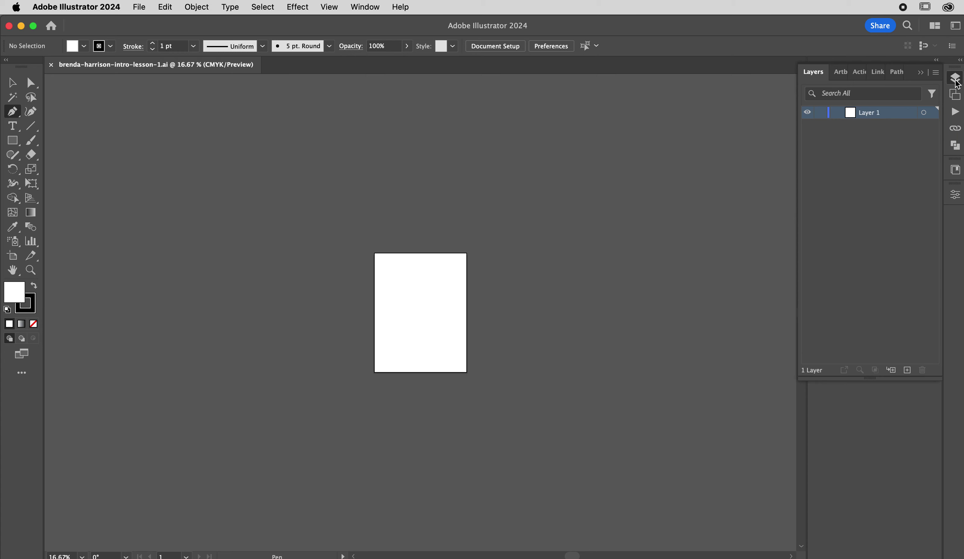
{"action": "left_click", "coordinate": [845, 72]}
{"action": "left_click", "coordinate": [863, 73]}
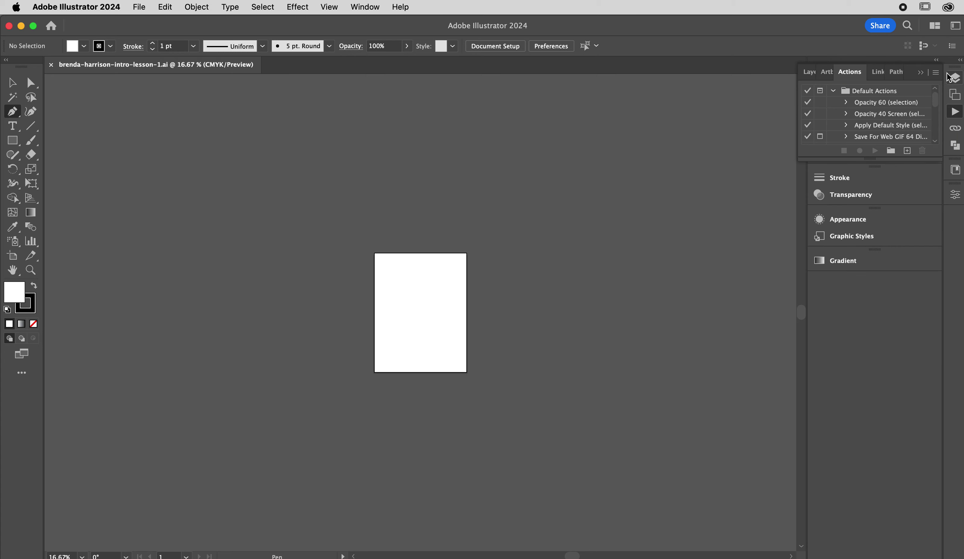
{"action": "left_click", "coordinate": [935, 73]}
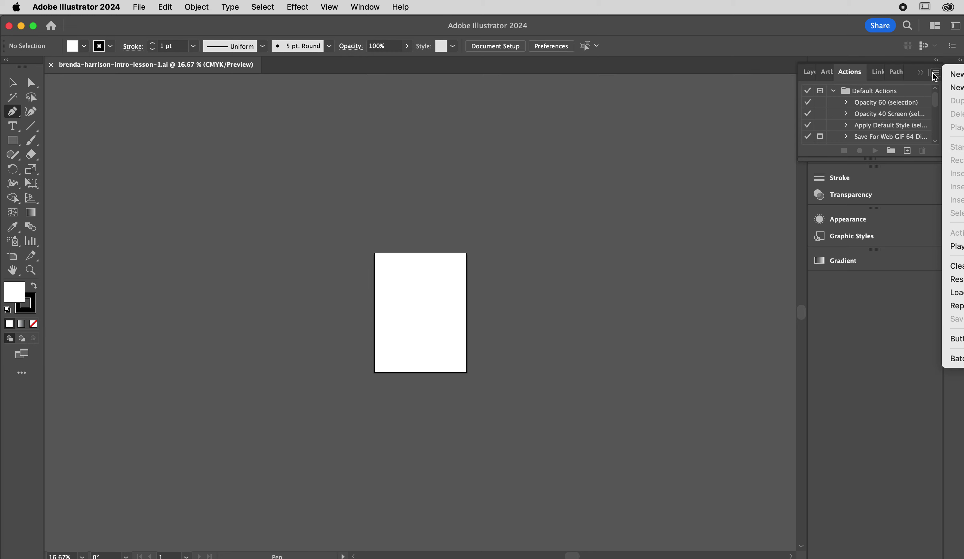
{"action": "left_click", "coordinate": [847, 72]}
{"action": "left_click_drag", "start_coordinate": [852, 73], "coordinate": [705, 173]}
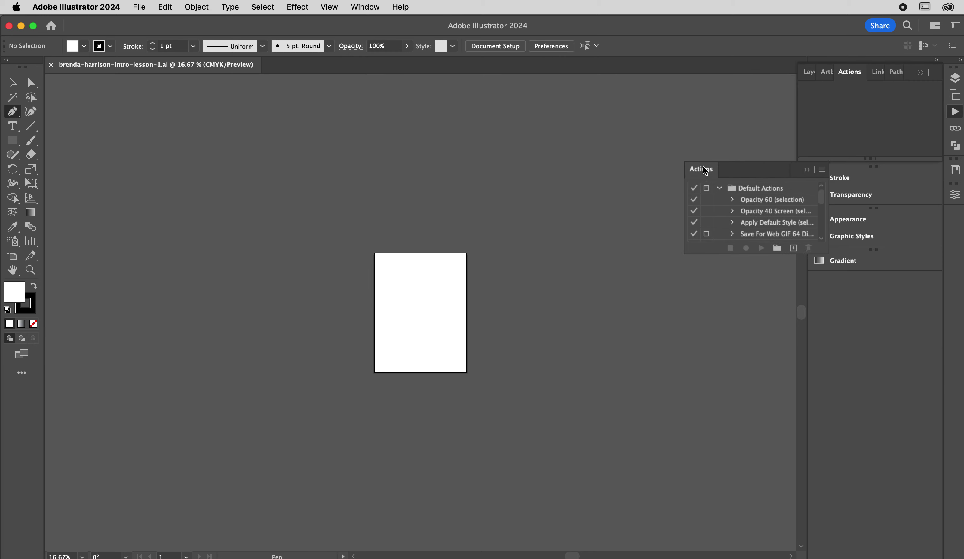
{"action": "left_click", "coordinate": [690, 157]}
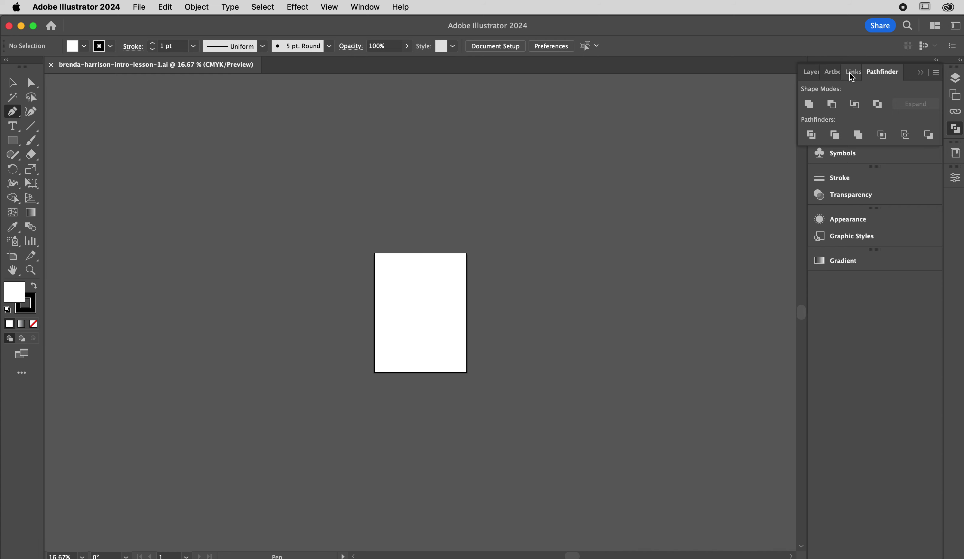
Step: Return to the Layers tab and fit the whole artboard in the window
{"action": "left_click", "coordinate": [849, 73]}
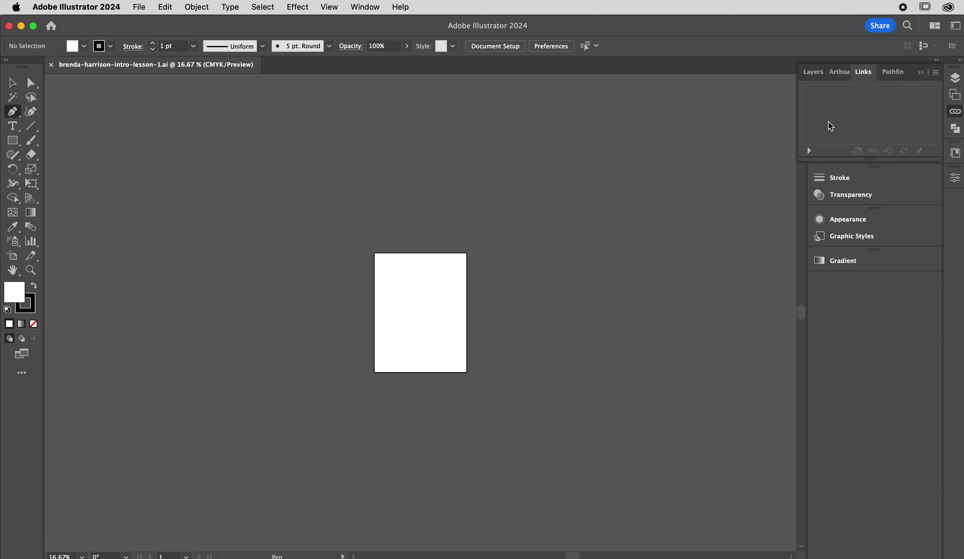
{"action": "left_click", "coordinate": [895, 73]}
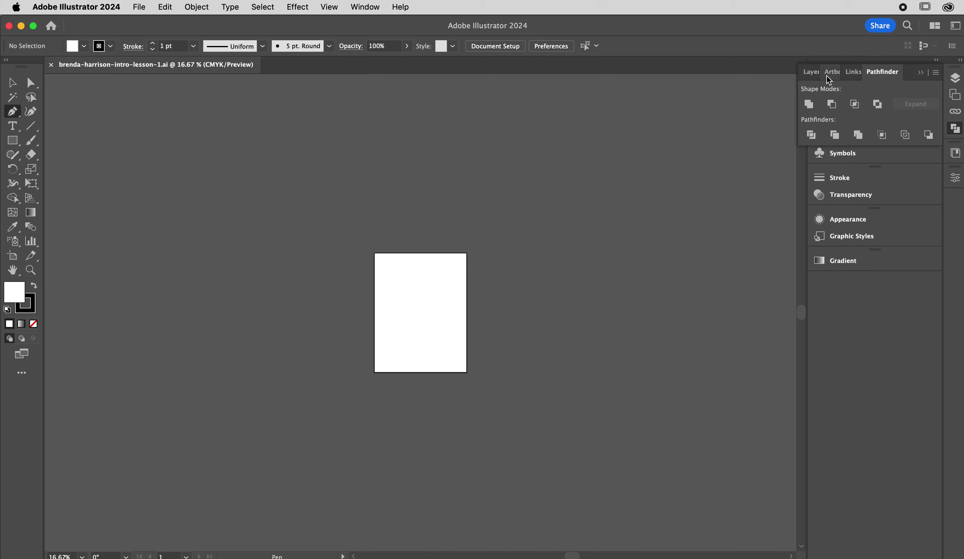
{"action": "left_click", "coordinate": [812, 75]}
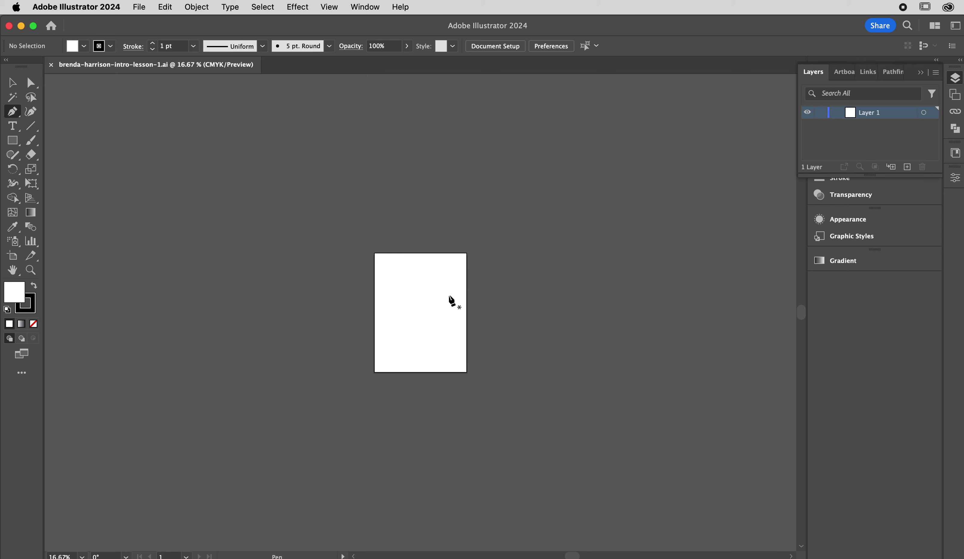
{"action": "key", "text": "super+0"}
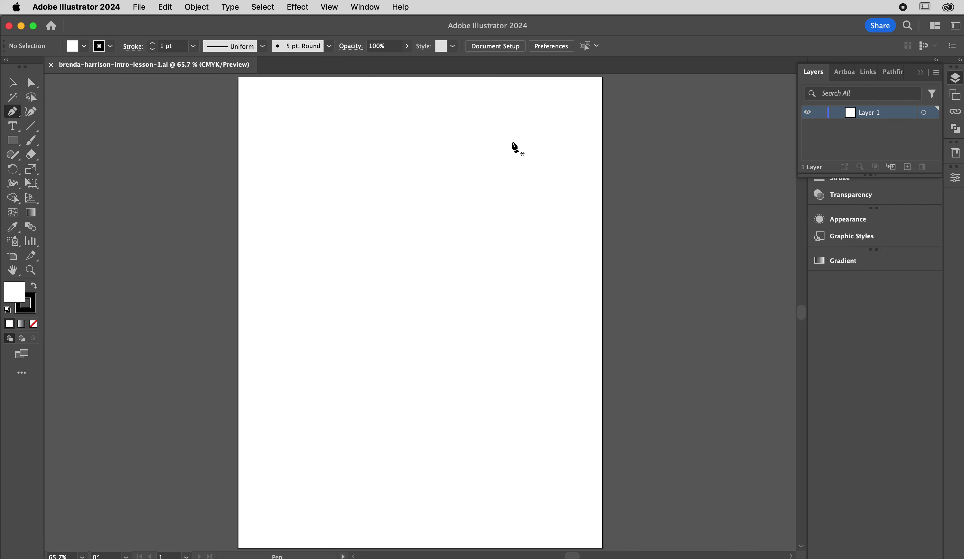
Step: Fit the blank artboard in view with the Selection tool and save the document
{"action": "key", "text": "super+minus"}
{"action": "key", "text": "super+minus"}
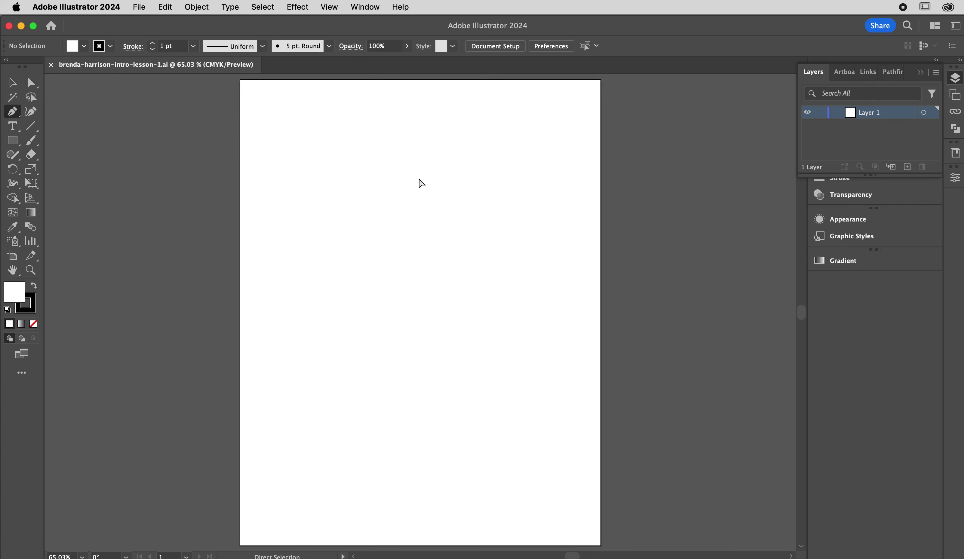
{"action": "key", "text": "super+minus"}
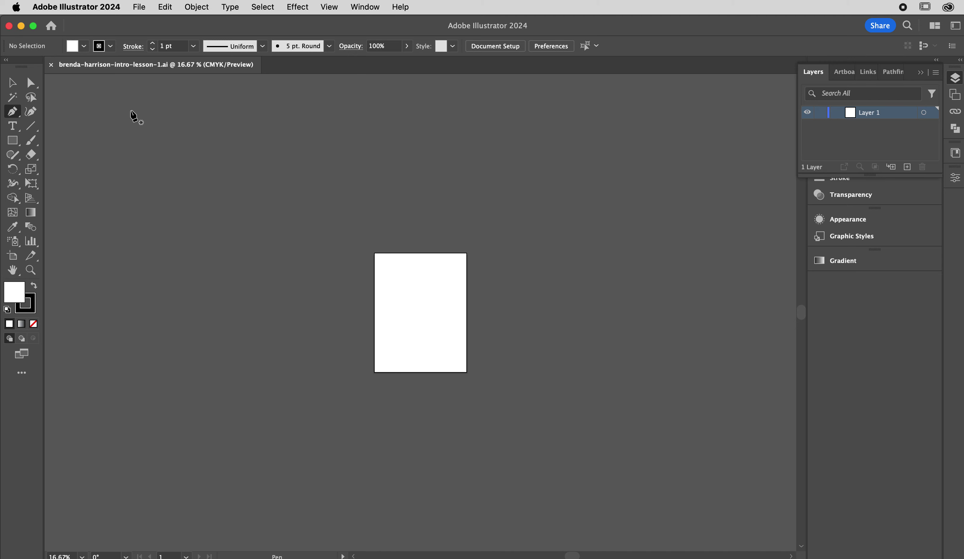
{"action": "left_click", "coordinate": [11, 82]}
{"action": "scroll", "coordinate": [419, 331], "scroll_direction": "left", "scroll_amount": 10}
{"action": "scroll", "coordinate": [420, 332], "scroll_direction": "down", "scroll_amount": 3}
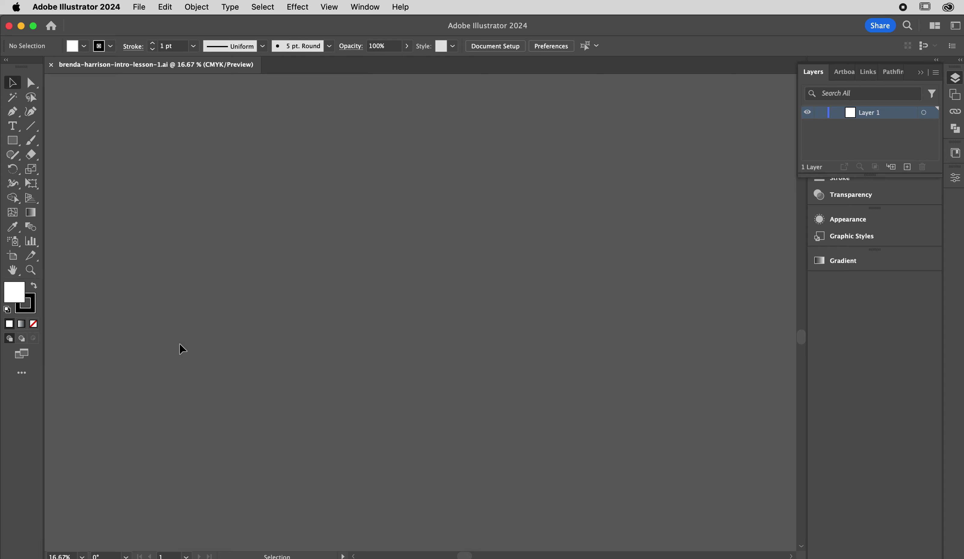
{"action": "key", "text": "super+0"}
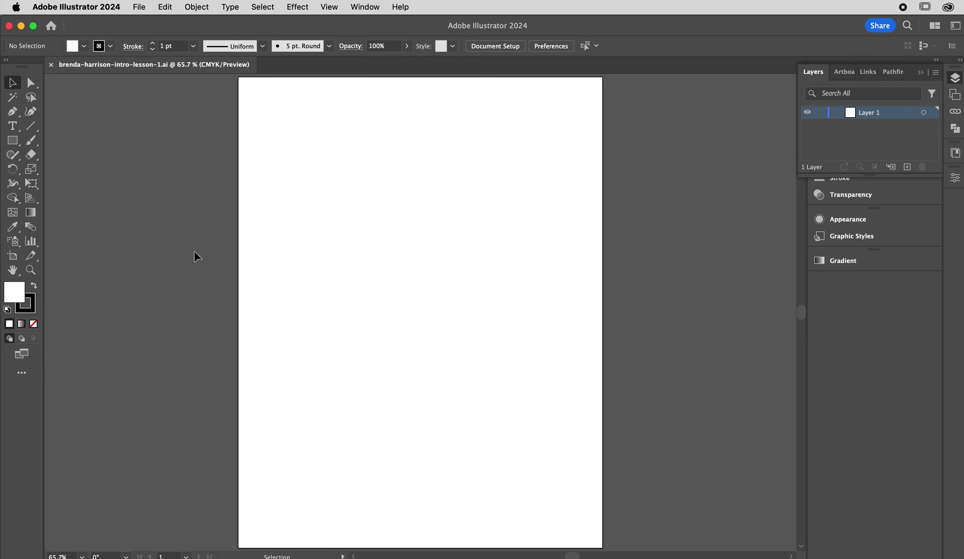
{"action": "left_click", "coordinate": [139, 7]}
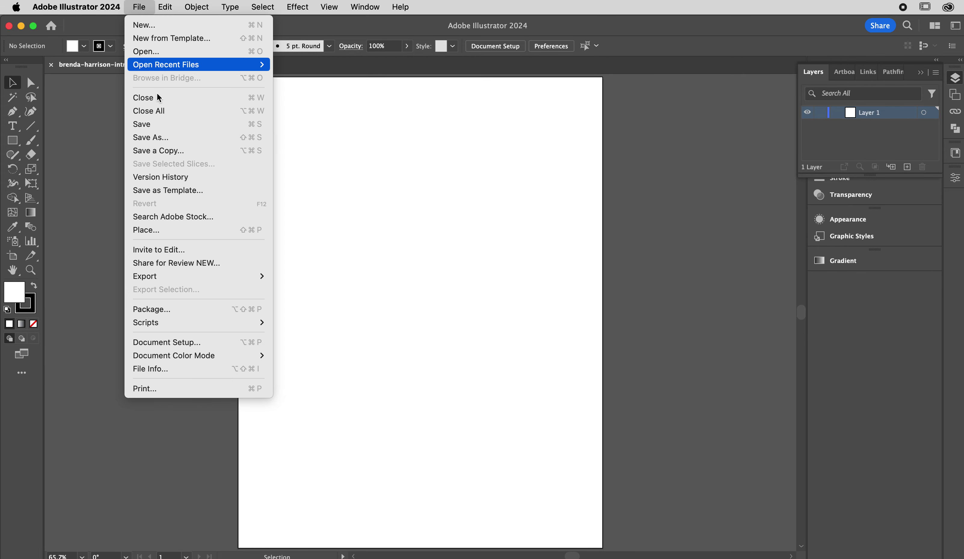
{"action": "left_click", "coordinate": [163, 124]}
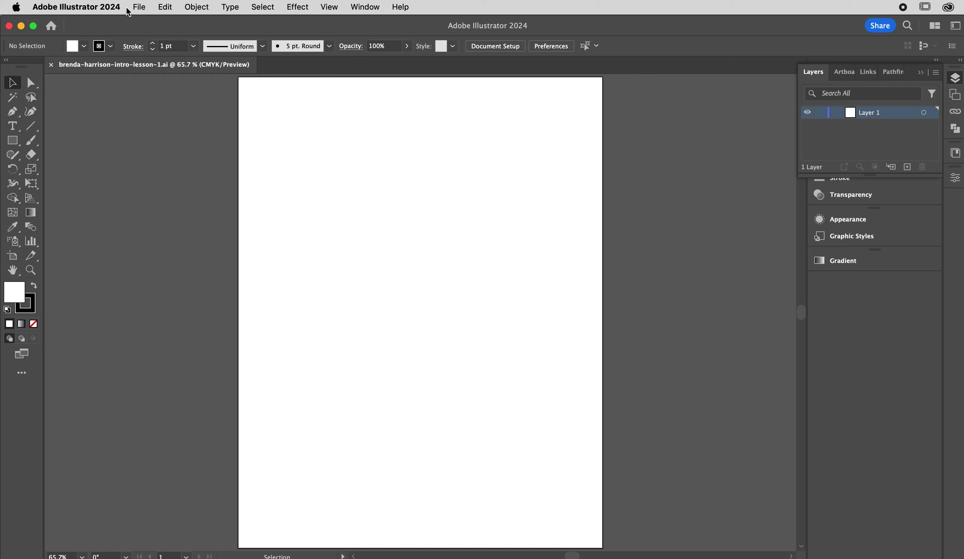
Step: Start a File > Place and browse to My Passport > basic-illustrator_Folder 0
{"action": "left_click", "coordinate": [139, 8]}
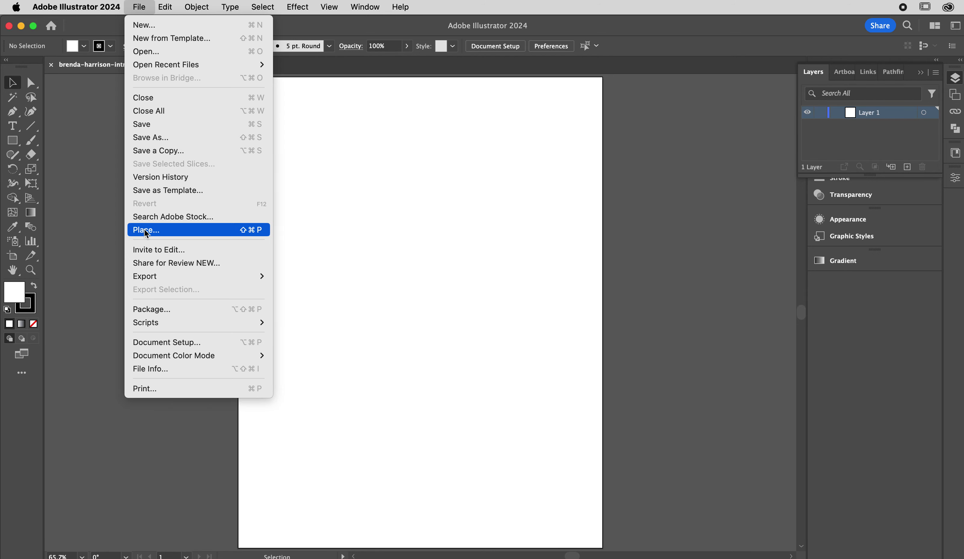
{"action": "left_click", "coordinate": [147, 232]}
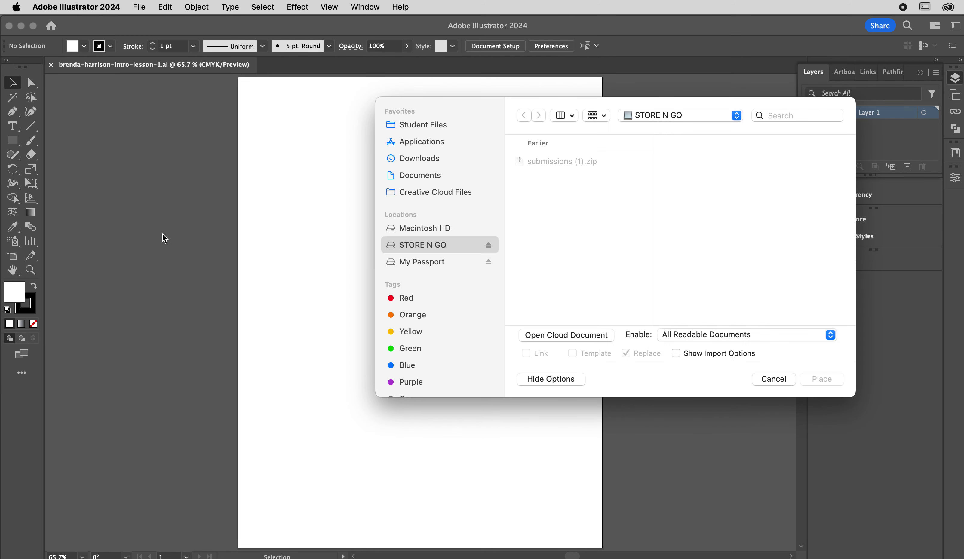
{"action": "left_click", "coordinate": [378, 124]}
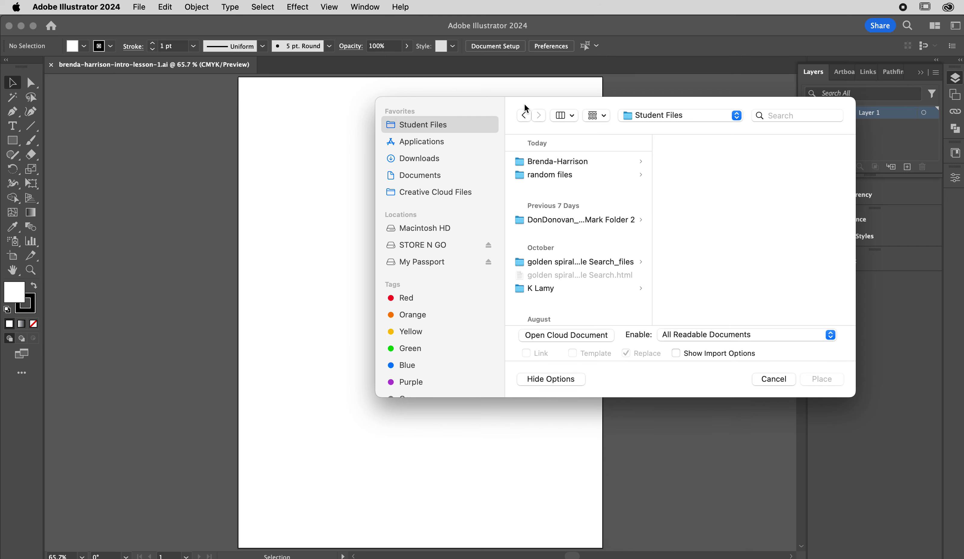
{"action": "left_click_drag", "start_coordinate": [528, 106], "coordinate": [465, 107]}
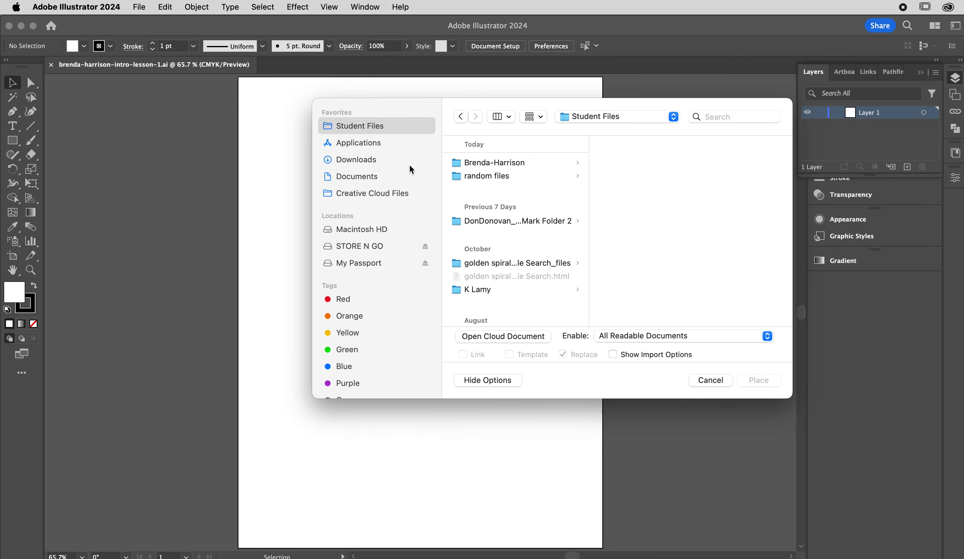
{"action": "left_click", "coordinate": [361, 159]}
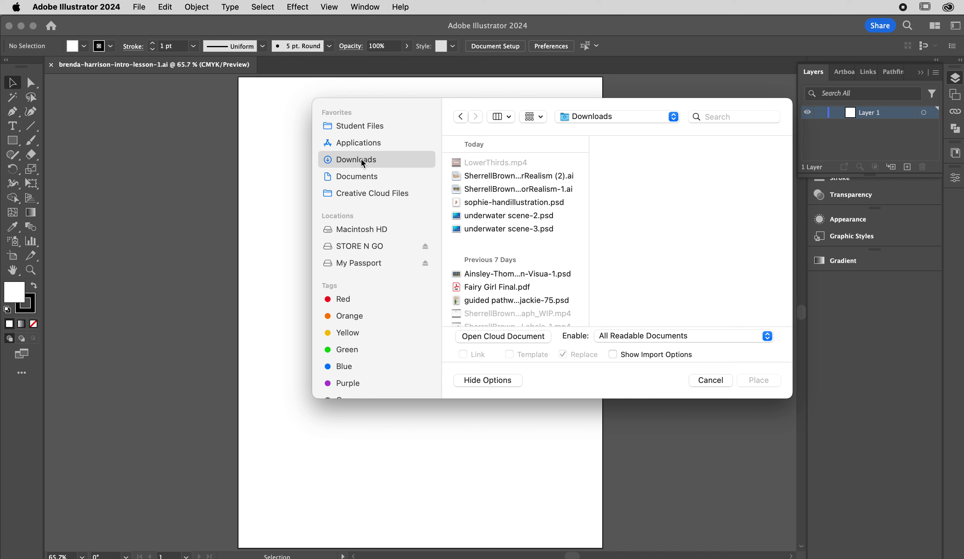
{"action": "scroll", "coordinate": [361, 160], "scroll_direction": "down", "scroll_amount": 1}
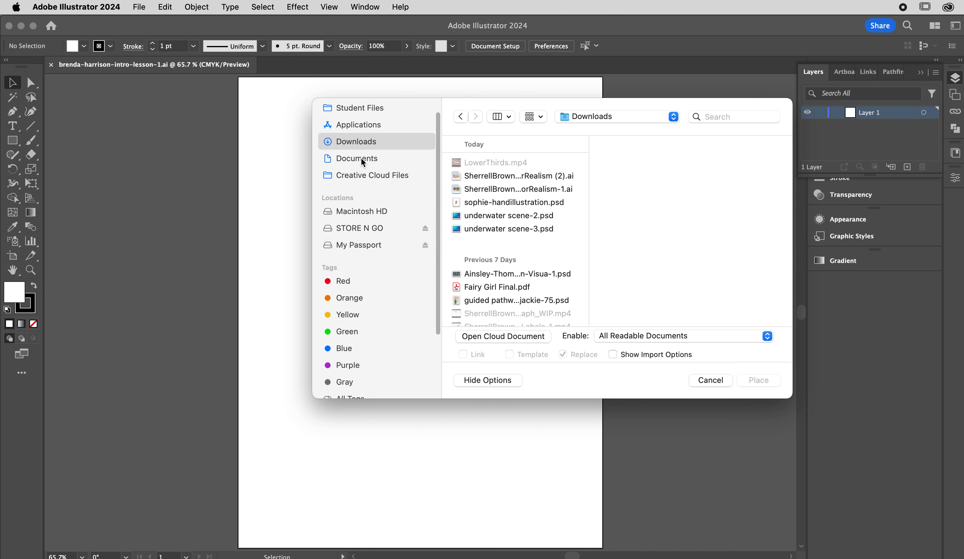
{"action": "scroll", "coordinate": [363, 163], "scroll_direction": "up", "scroll_amount": 1}
{"action": "left_click", "coordinate": [355, 130]}
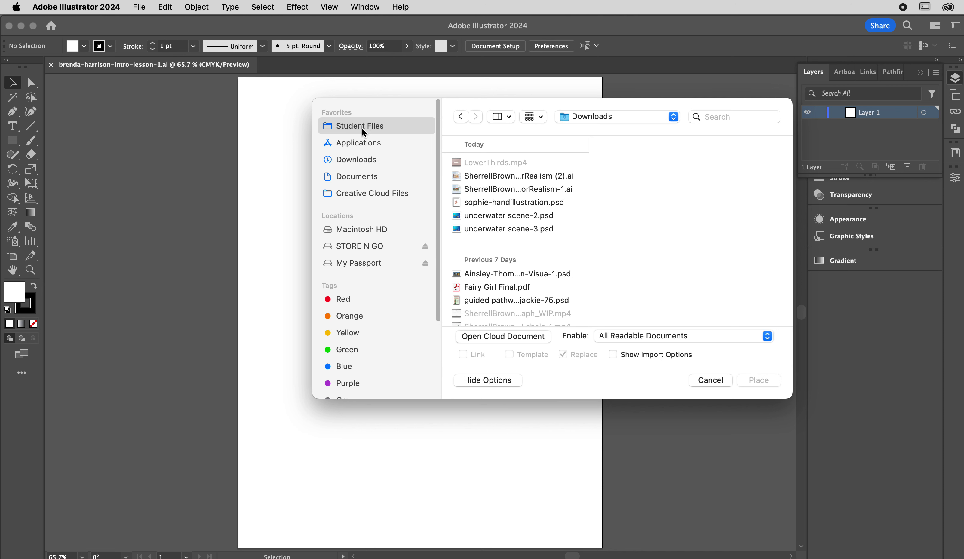
{"action": "left_click", "coordinate": [356, 261]}
{"action": "left_click", "coordinate": [499, 202]}
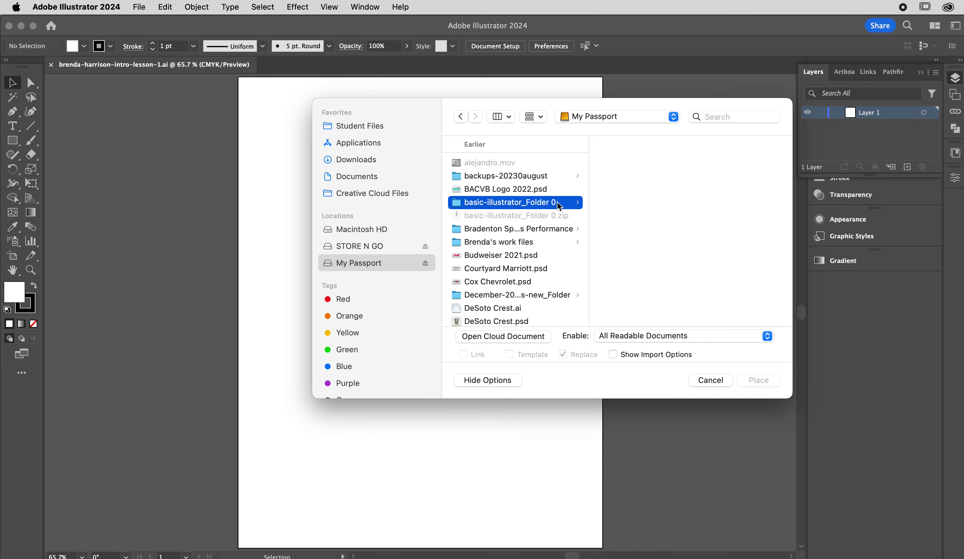
Step: Load basic-illustrator-01.png for placing, with the Template option left unchecked
{"action": "left_click", "coordinate": [641, 176]}
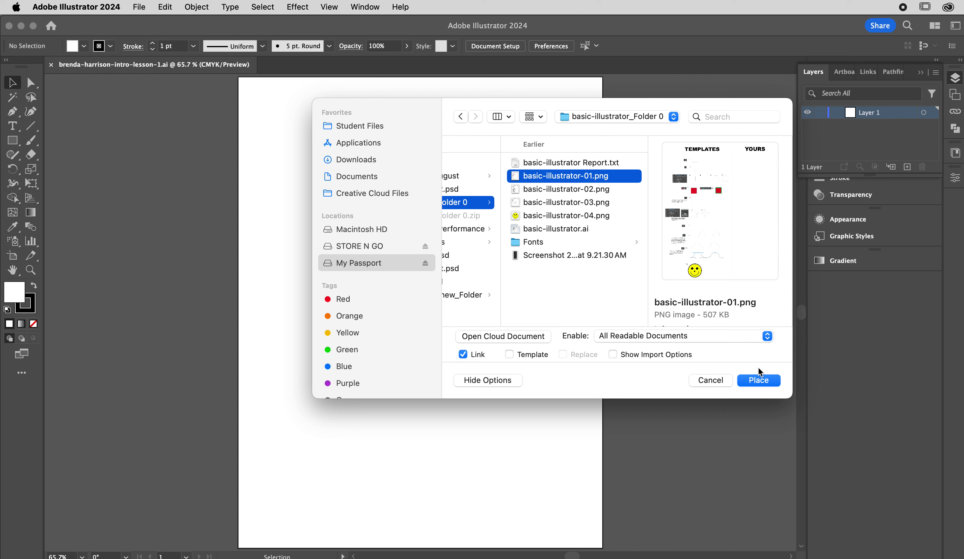
{"action": "left_click", "coordinate": [510, 358]}
{"action": "left_click", "coordinate": [511, 359]}
{"action": "left_click", "coordinate": [755, 381]}
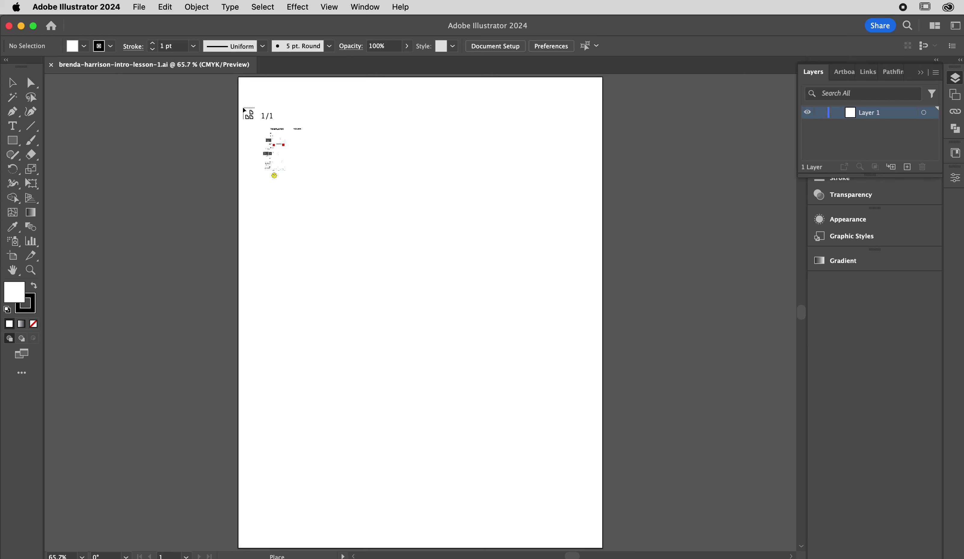
Step: Drop the worksheet image at the artboard's top-left corner, zoom out to view it, and deselect
{"action": "left_click", "coordinate": [243, 109]}
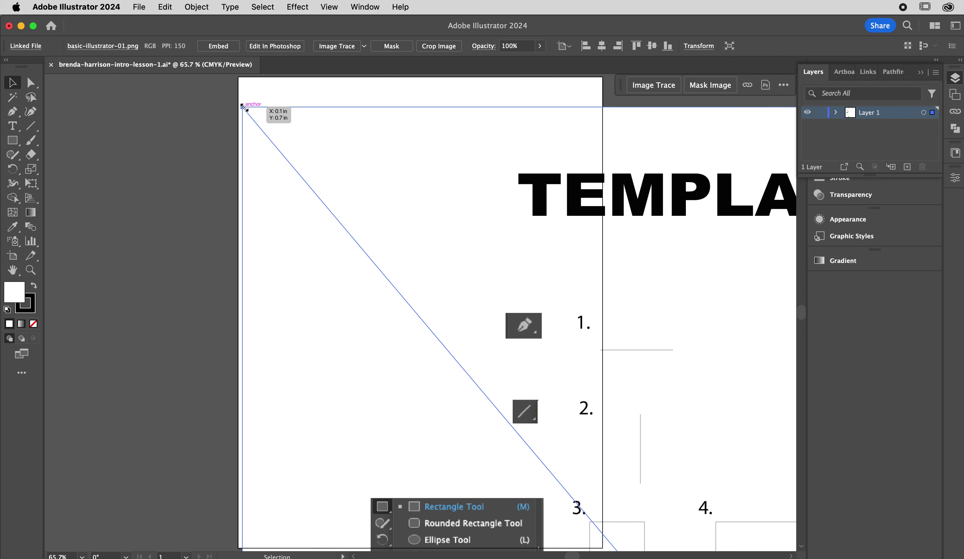
{"action": "key", "text": "super+minus"}
{"action": "key", "text": "super+minus"}
{"action": "key", "text": "super+minus"}
{"action": "key", "text": "super+minus"}
{"action": "key", "text": "super+minus"}
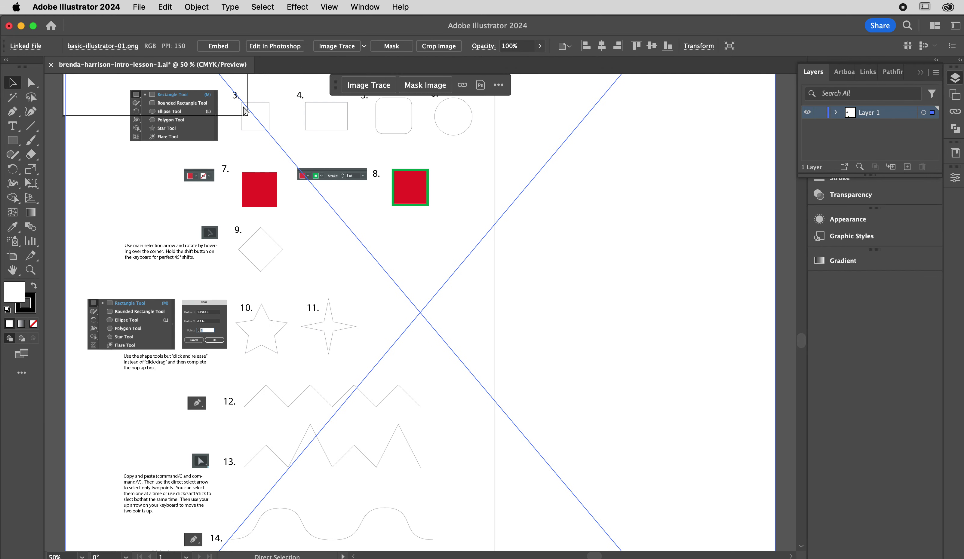
{"action": "key", "text": "super+minus"}
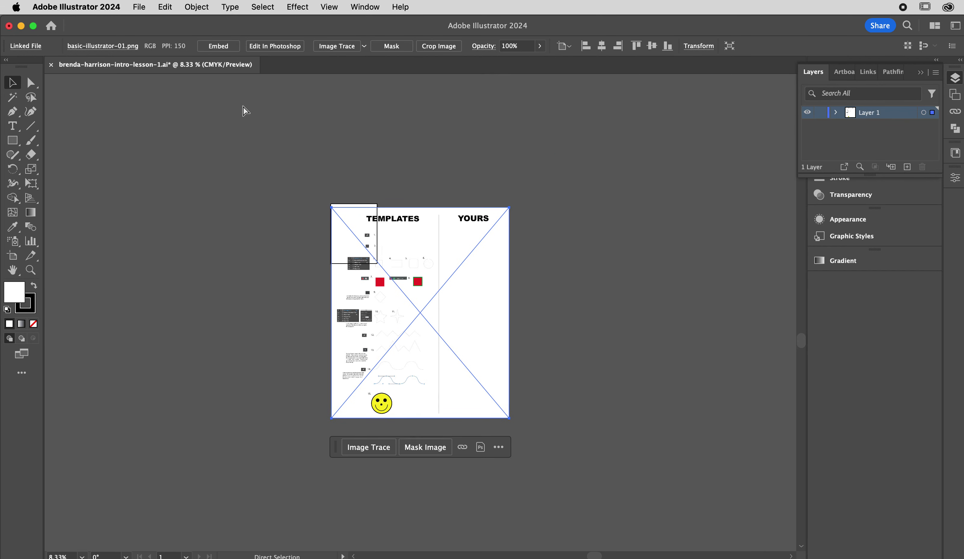
{"action": "key", "text": "super+equal"}
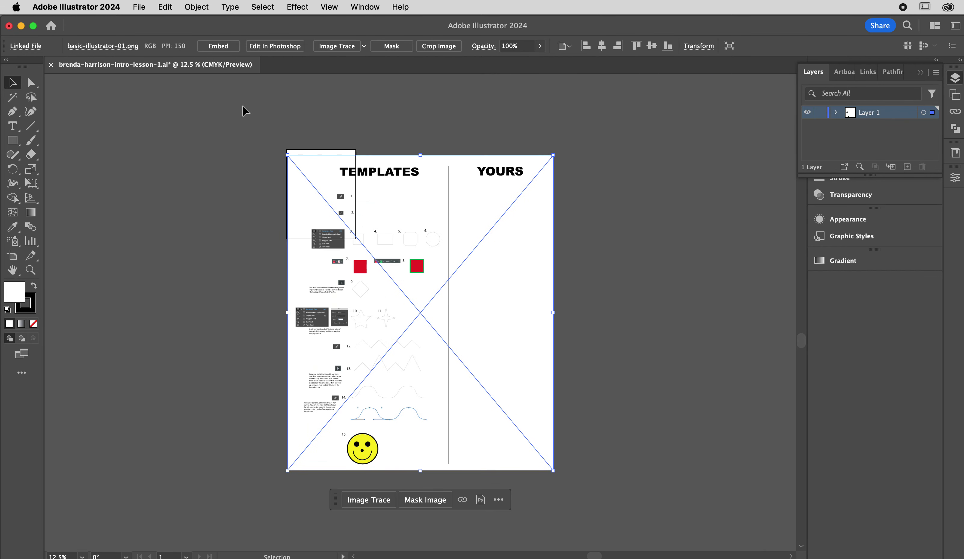
{"action": "left_click", "coordinate": [267, 167]}
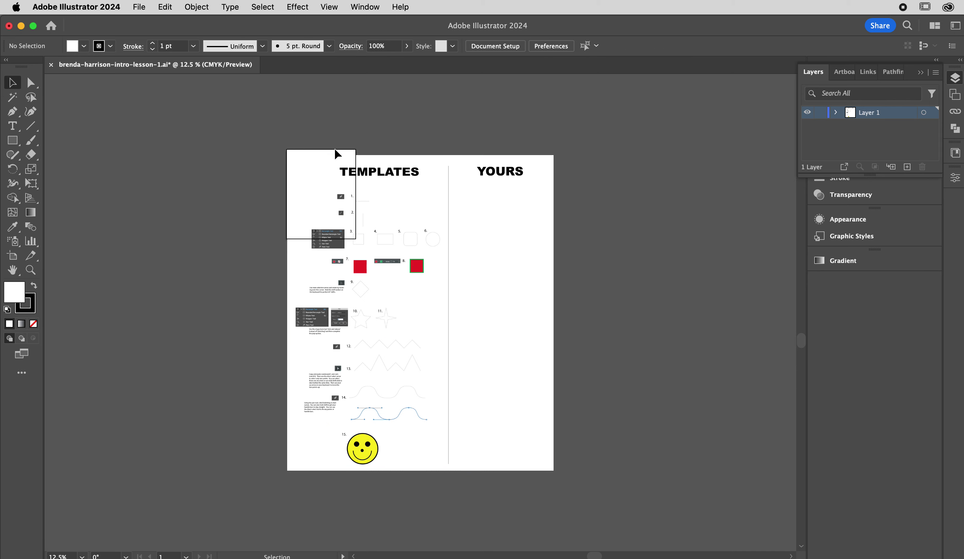
{"action": "left_click", "coordinate": [12, 256]}
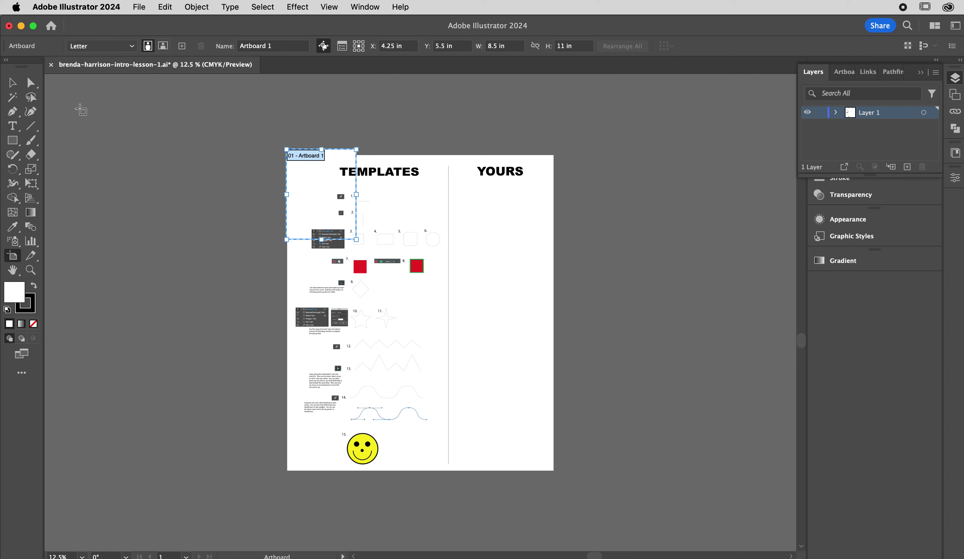
Step: Resize Artboard 1 to 33 in wide by 39 in tall
{"action": "left_click", "coordinate": [12, 82]}
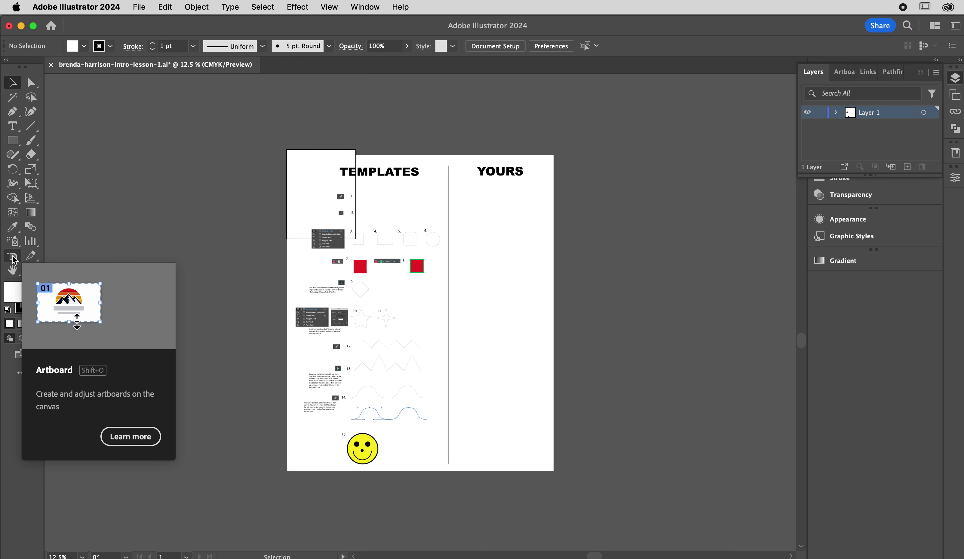
{"action": "left_click", "coordinate": [13, 257]}
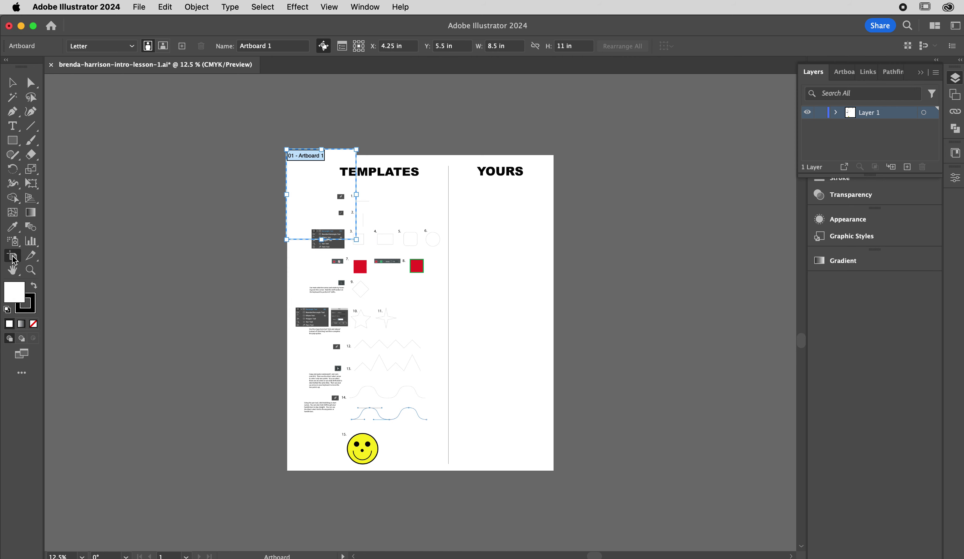
{"action": "double_click", "coordinate": [495, 48]}
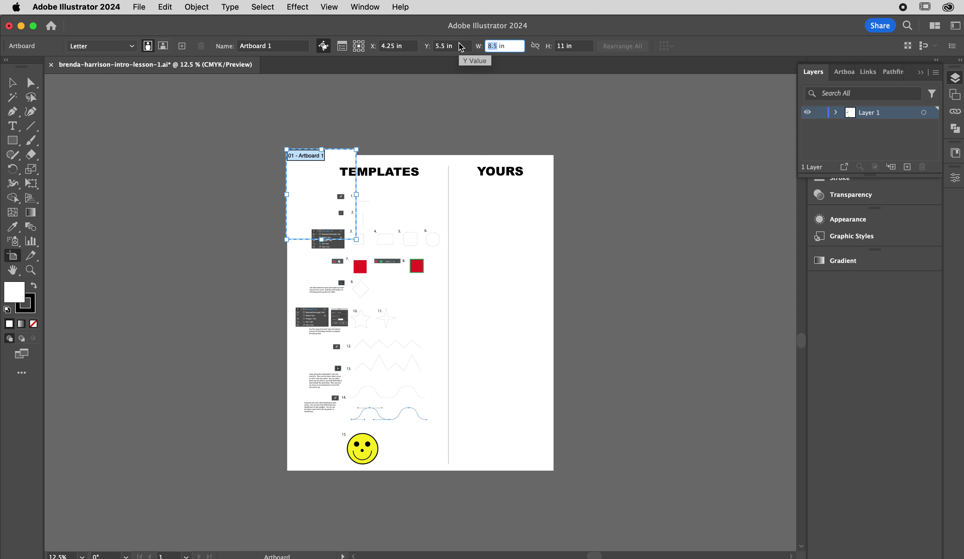
{"action": "type", "text": "33"}
{"action": "double_click", "coordinate": [567, 48]}
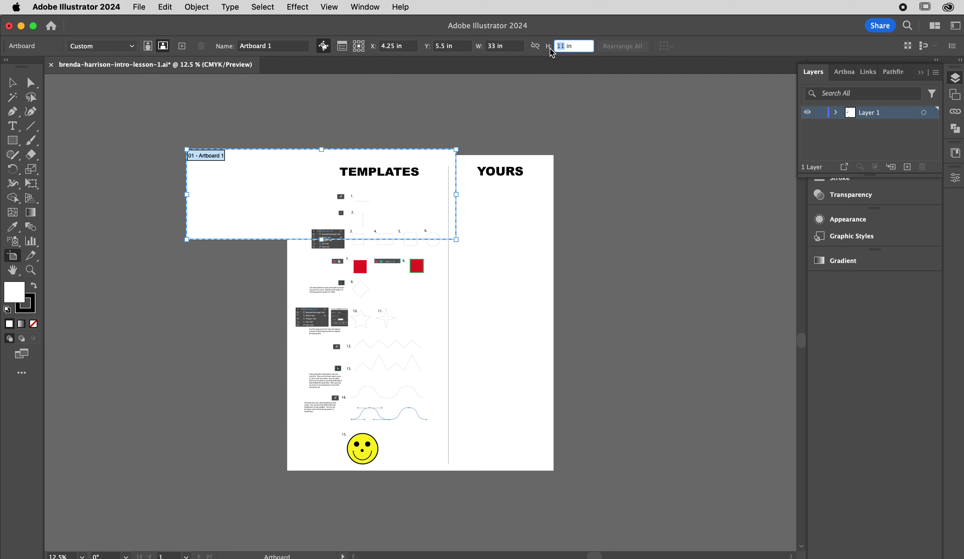
{"action": "type", "text": "39"}
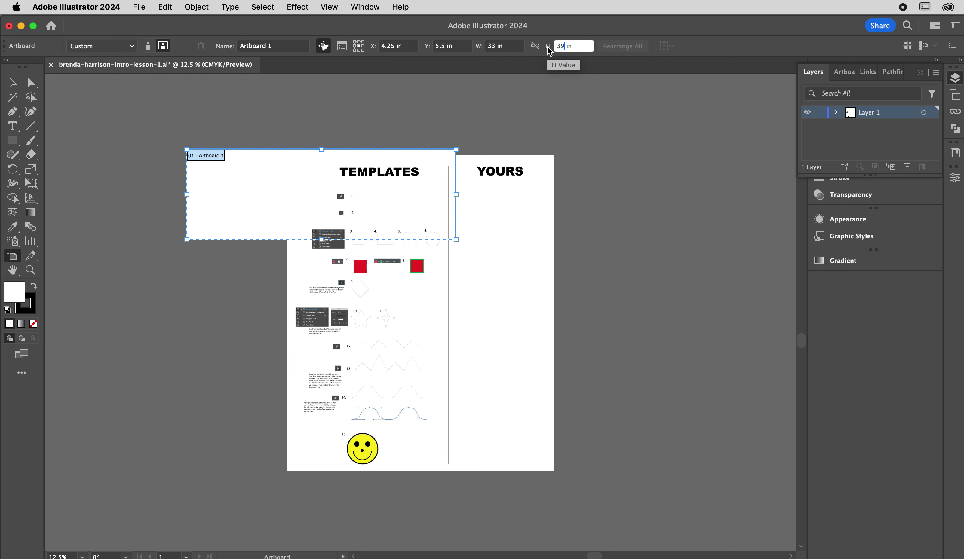
{"action": "key", "text": "Return"}
{"action": "left_click", "coordinate": [12, 82]}
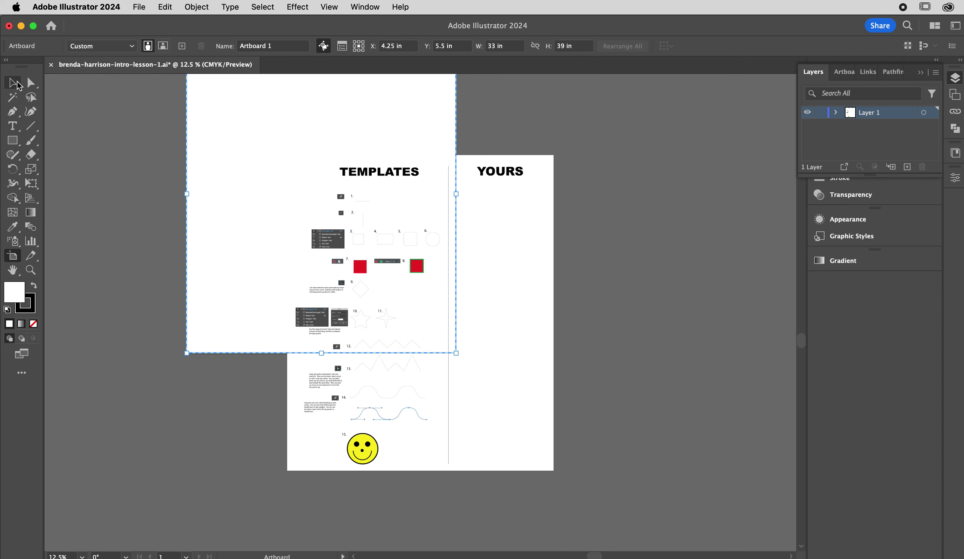
{"action": "scroll", "coordinate": [122, 114], "scroll_direction": "up", "scroll_amount": 3}
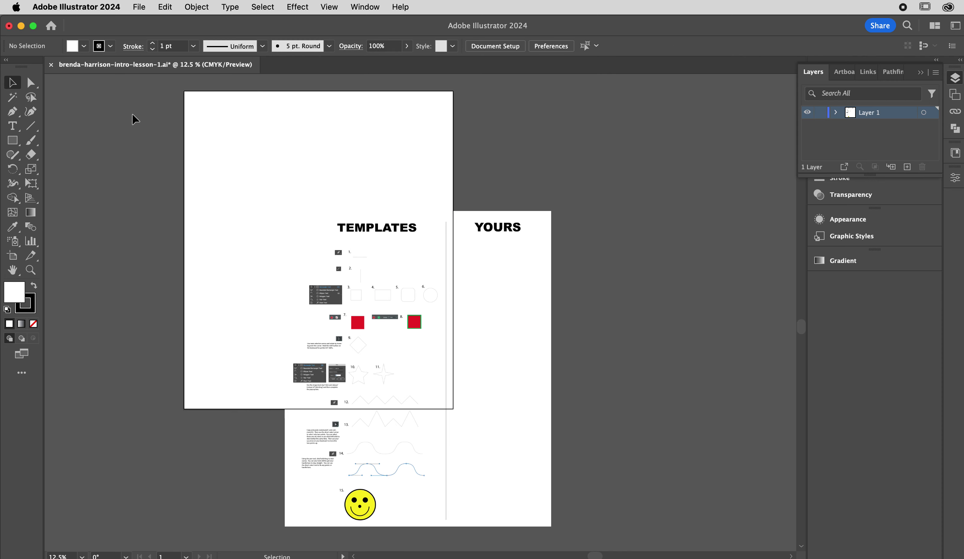
Step: Move the worksheet image onto the enlarged artboard and lock Layer 1 in Preview mode
{"action": "mouse_move", "coordinate": [519, 416]}
{"action": "left_mouse_down"}
{"action": "mouse_move", "coordinate": [439, 333]}
{"action": "mouse_move", "coordinate": [419, 298]}
{"action": "left_mouse_up"}
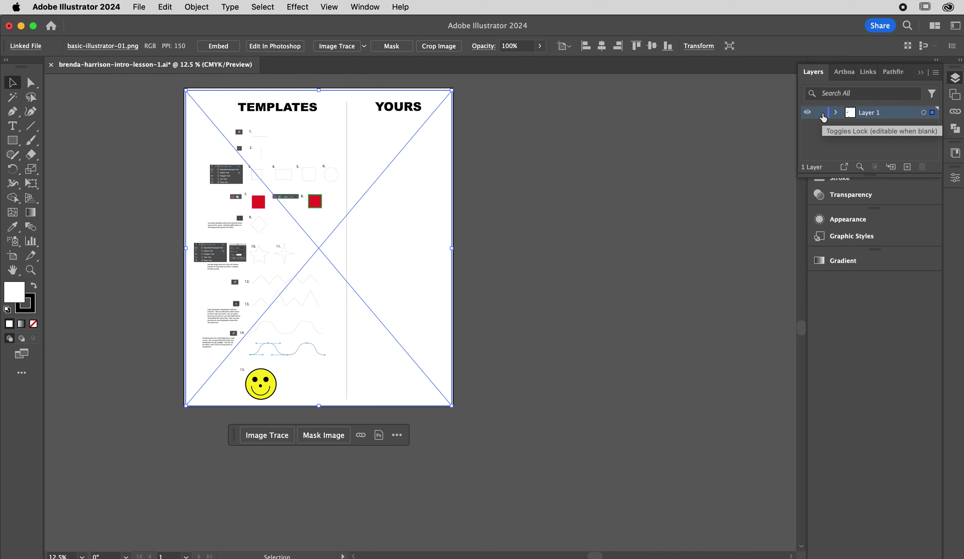
{"action": "left_click", "coordinate": [808, 113]}
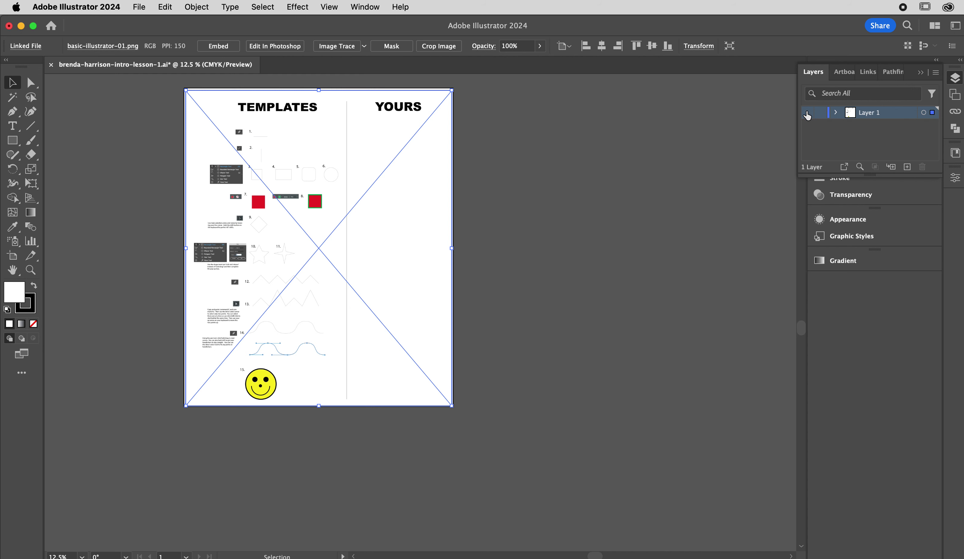
{"action": "key", "text": "super+y"}
{"action": "left_click", "coordinate": [808, 114]}
{"action": "key", "text": "super+y"}
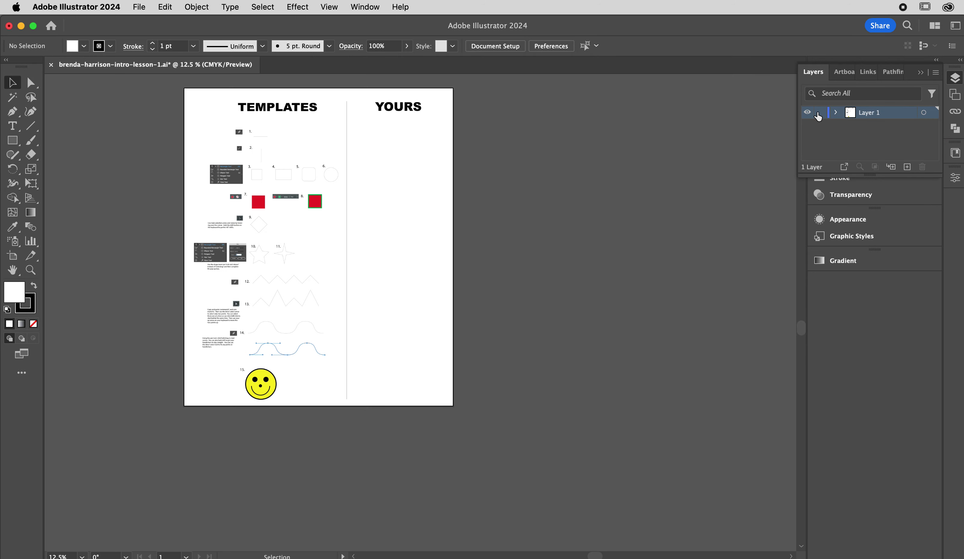
{"action": "left_click", "coordinate": [820, 114]}
Step: Zoom the view to 33.33% to see the whole artboard
{"action": "scroll", "coordinate": [301, 375], "scroll_direction": "up", "scroll_amount": 3}
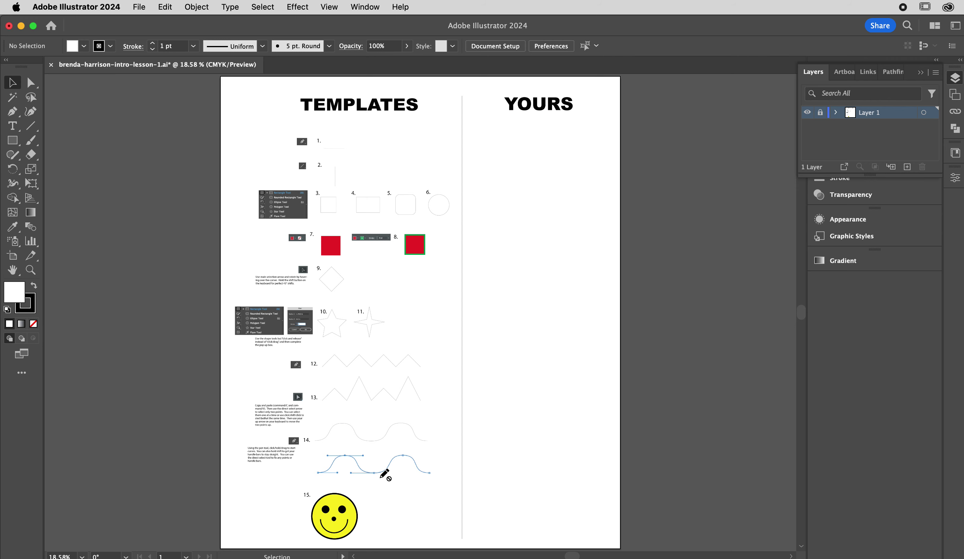
{"action": "key", "text": "super+equal"}
{"action": "key", "text": "super+equal"}
{"action": "key", "text": "super+equal"}
{"action": "key", "text": "super+equal"}
{"action": "key", "text": "super+minus"}
{"action": "key", "text": "super+minus"}
{"action": "key", "text": "super+minus"}
{"action": "key", "text": "super+minus"}
{"action": "key", "text": "super+minus"}
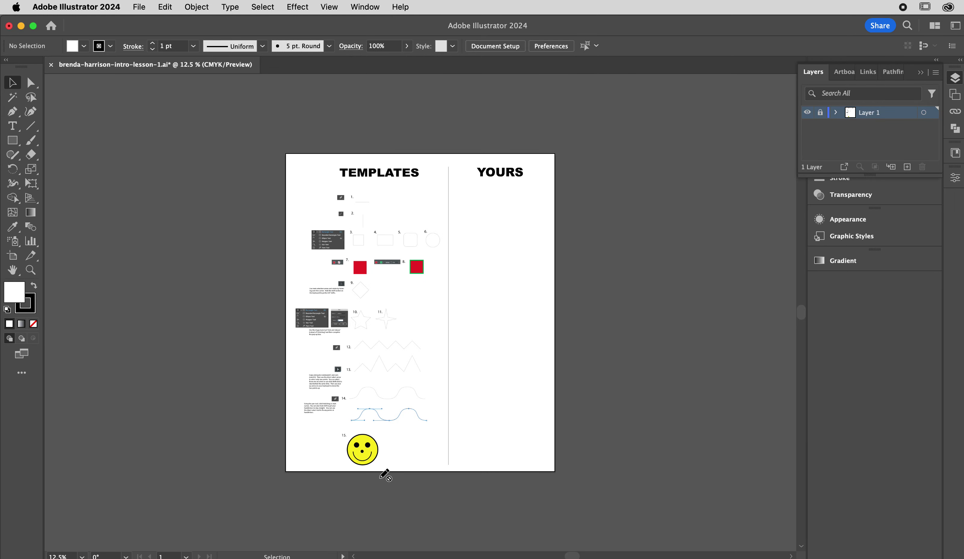
{"action": "key", "text": "super+equal"}
{"action": "key", "text": "super+equal"}
{"action": "key", "text": "super+equal"}
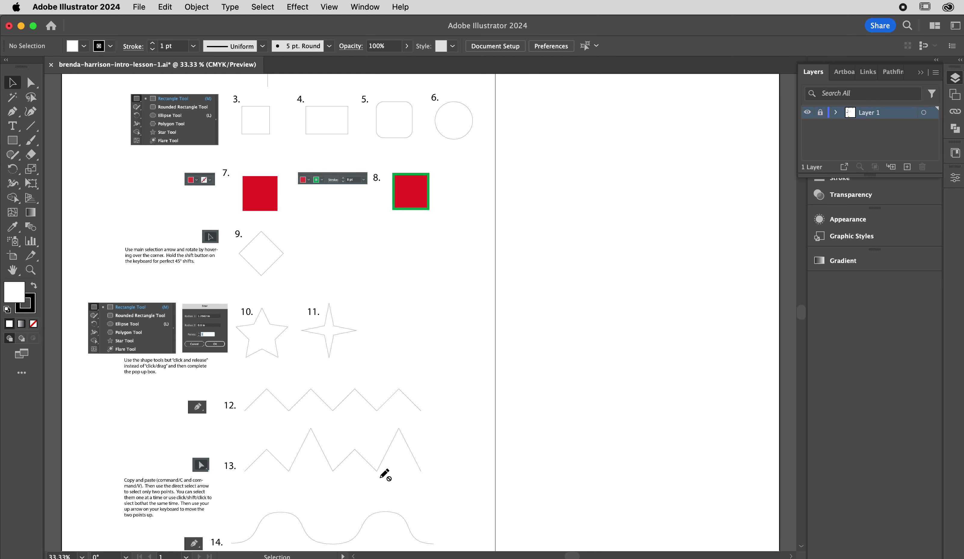
{"action": "scroll", "coordinate": [380, 476], "scroll_direction": "up", "scroll_amount": 10}
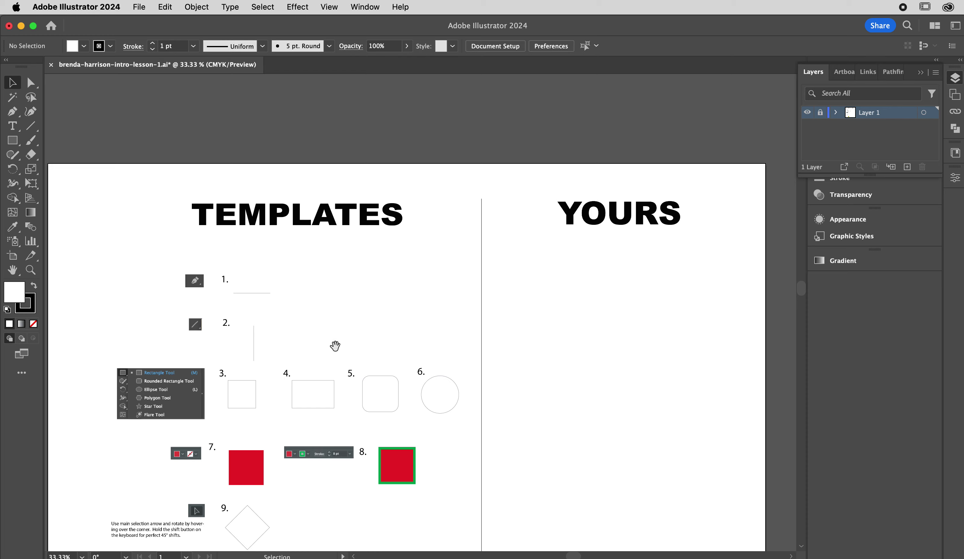
{"action": "scroll", "coordinate": [335, 346], "scroll_direction": "down", "scroll_amount": 4}
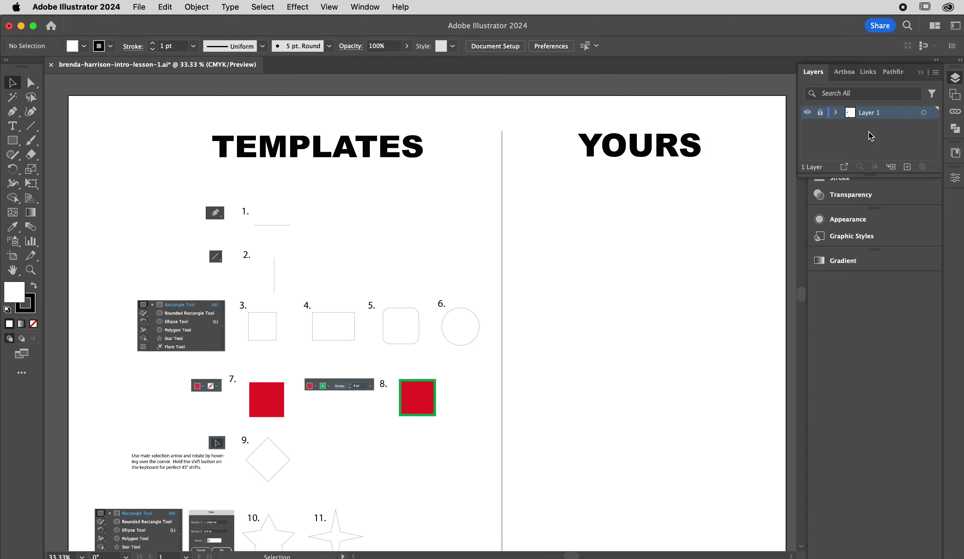
Step: Rename Layer 1 to 'template' and add a new layer above it named 'art'
{"action": "double_click", "coordinate": [875, 114]}
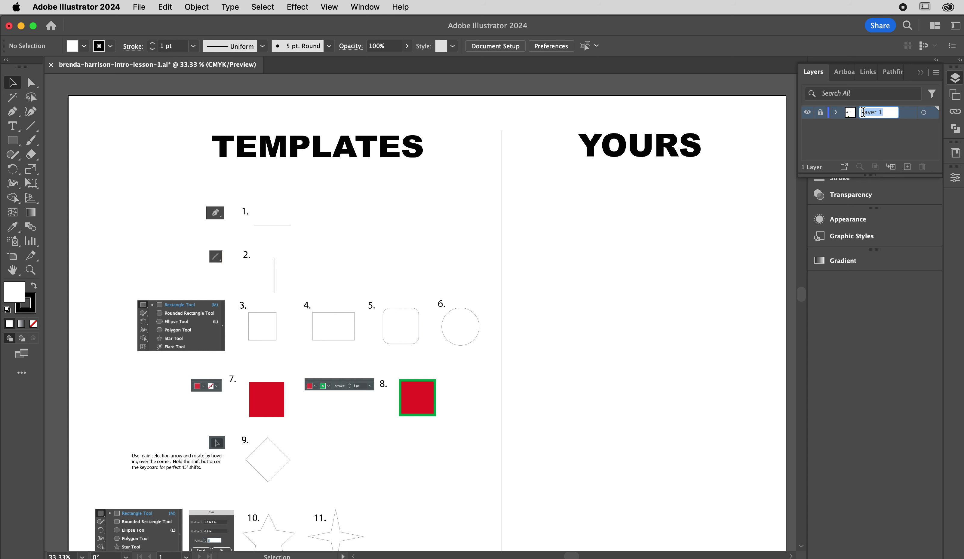
{"action": "type", "text": "template"}
{"action": "left_click", "coordinate": [863, 136]}
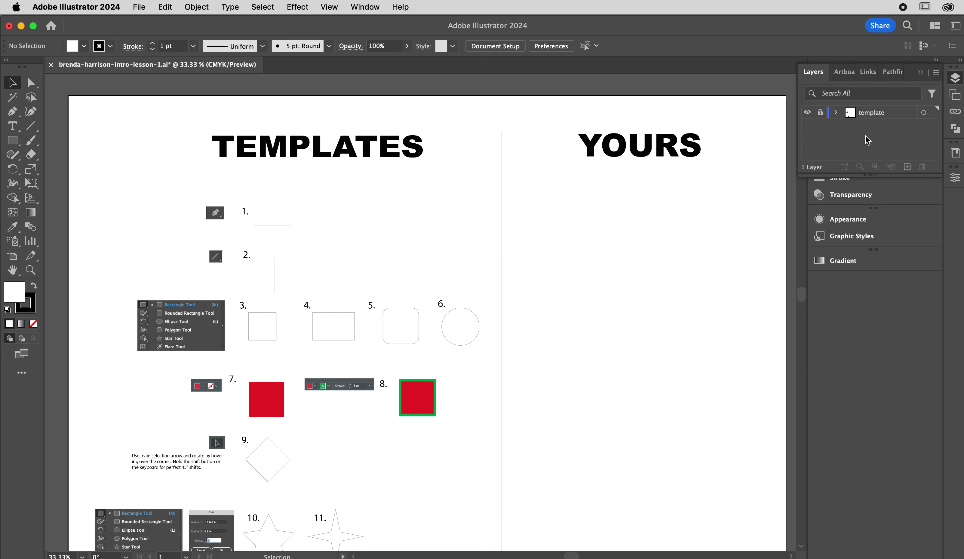
{"action": "left_click", "coordinate": [908, 166]}
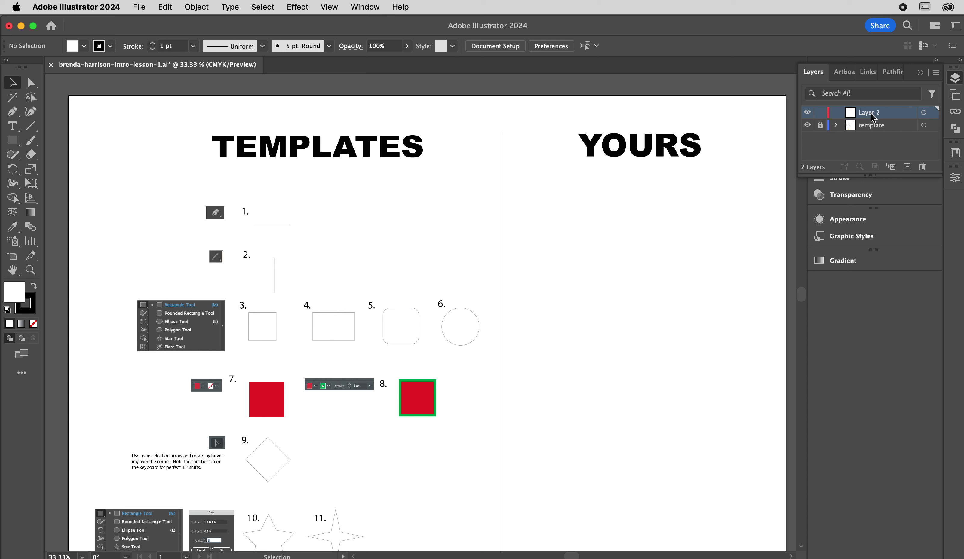
{"action": "double_click", "coordinate": [872, 113]}
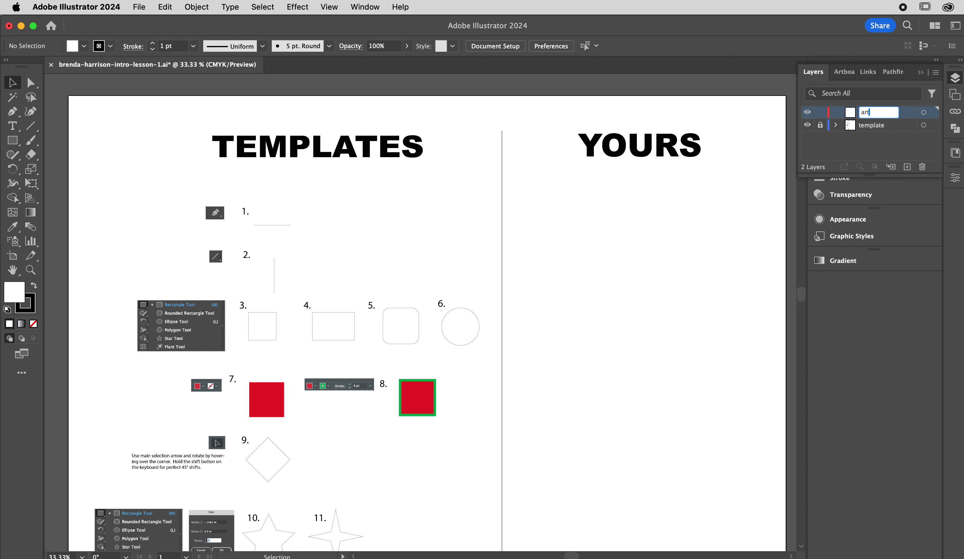
{"action": "left_click", "coordinate": [849, 148]}
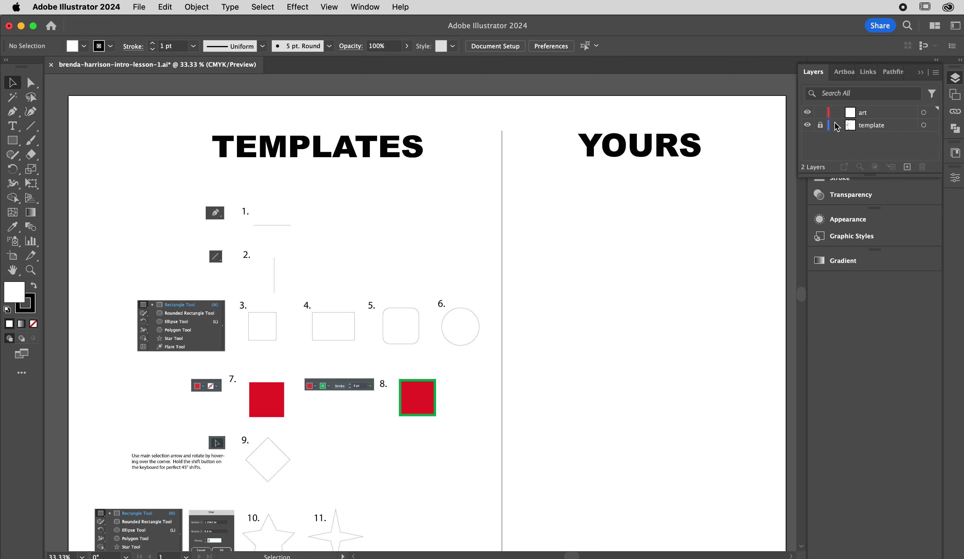
{"action": "left_click", "coordinate": [807, 126]}
{"action": "left_click", "coordinate": [807, 126]}
{"action": "left_click", "coordinate": [807, 126]}
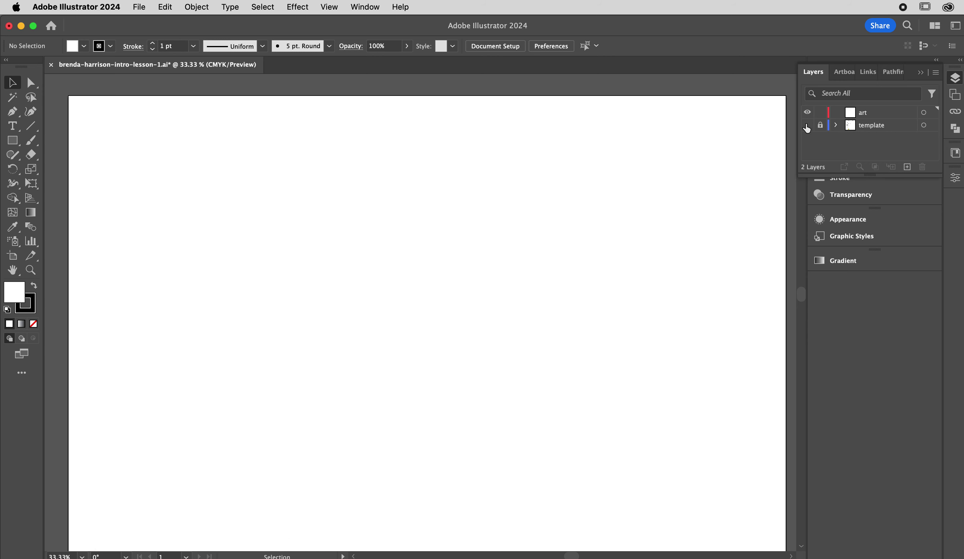
{"action": "left_click", "coordinate": [807, 126]}
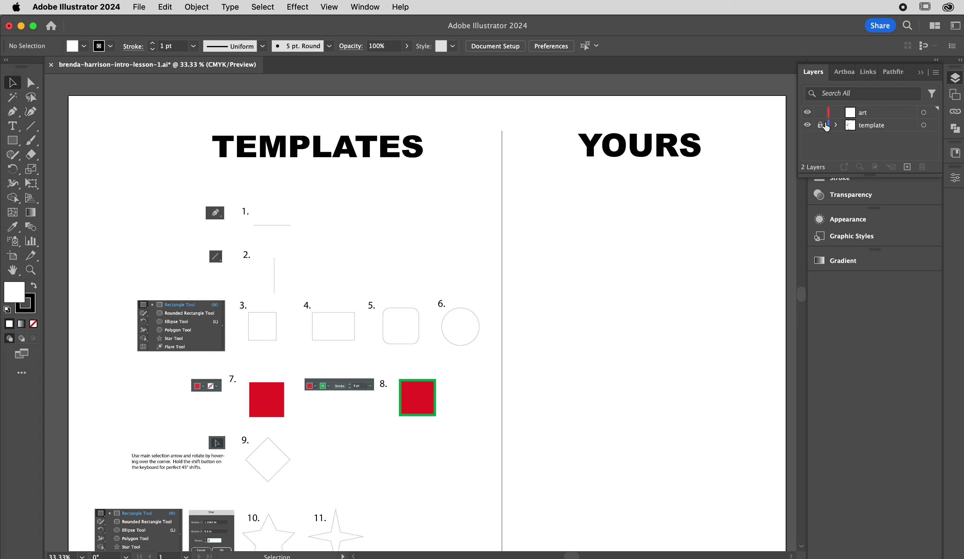
{"action": "left_click", "coordinate": [808, 126]}
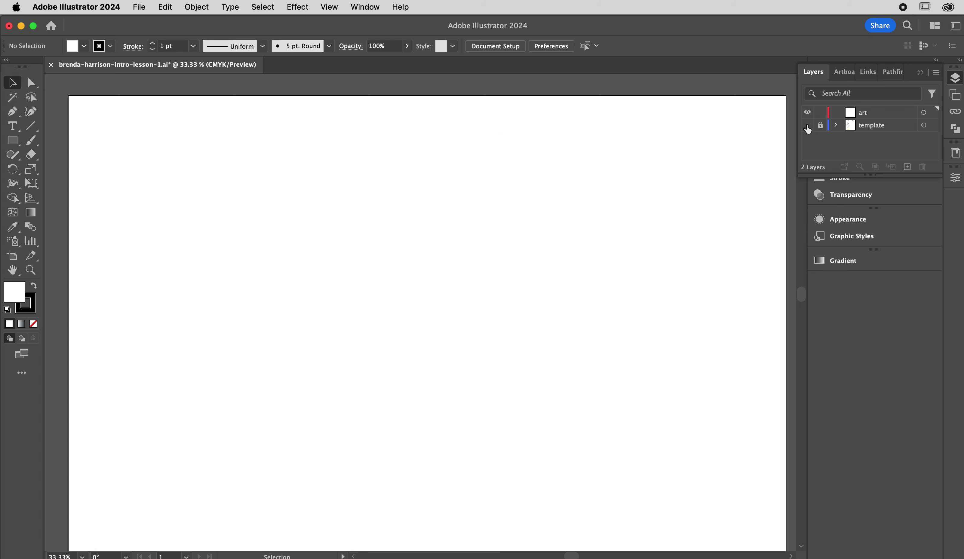
{"action": "left_click", "coordinate": [807, 126]}
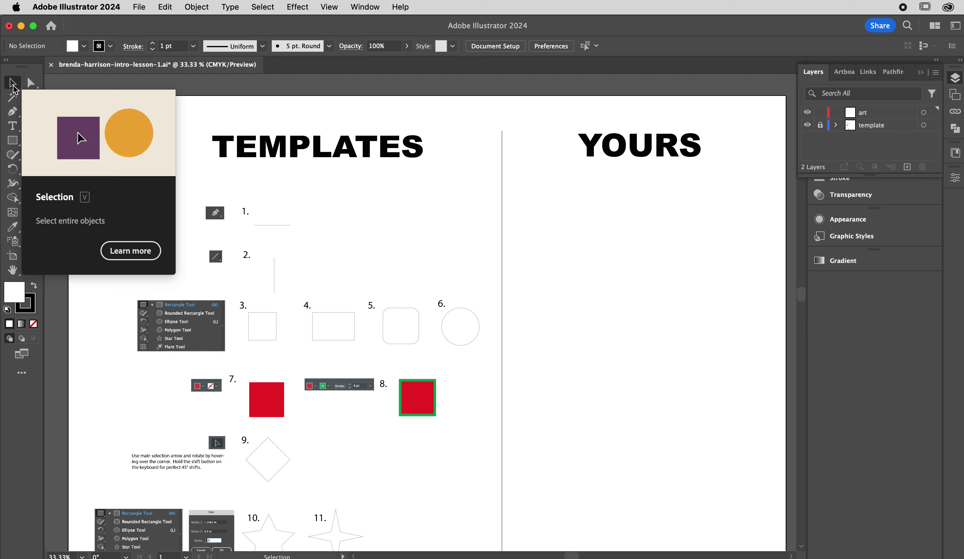
Step: Draw a rectangle on the YOURS side and fill it with red
{"action": "left_click", "coordinate": [12, 140]}
{"action": "left_click_drag", "start_coordinate": [566, 179], "coordinate": [643, 282]}
{"action": "left_click", "coordinate": [79, 46]}
{"action": "left_click", "coordinate": [36, 68]}
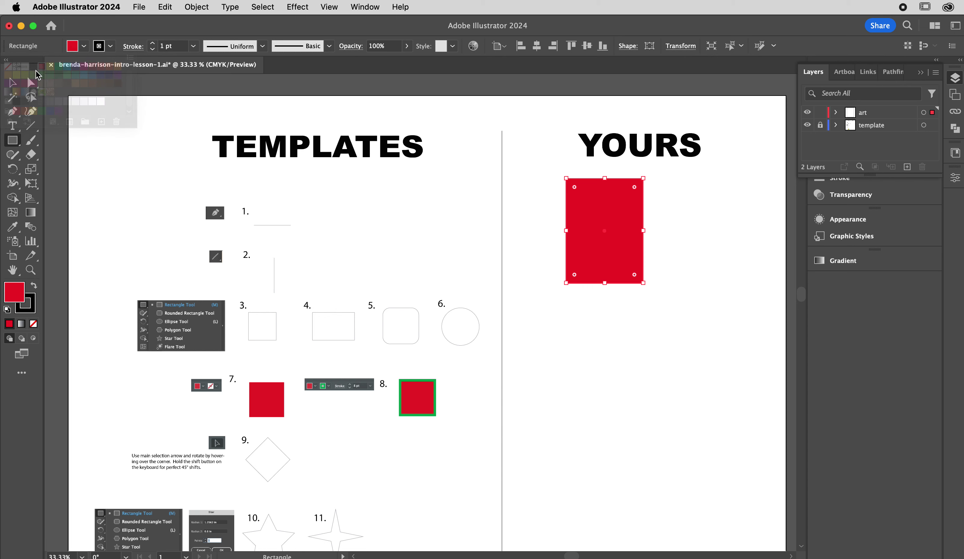
Step: Move and resize the red rectangle so it sits under the YOURS heading
{"action": "left_click", "coordinate": [12, 82]}
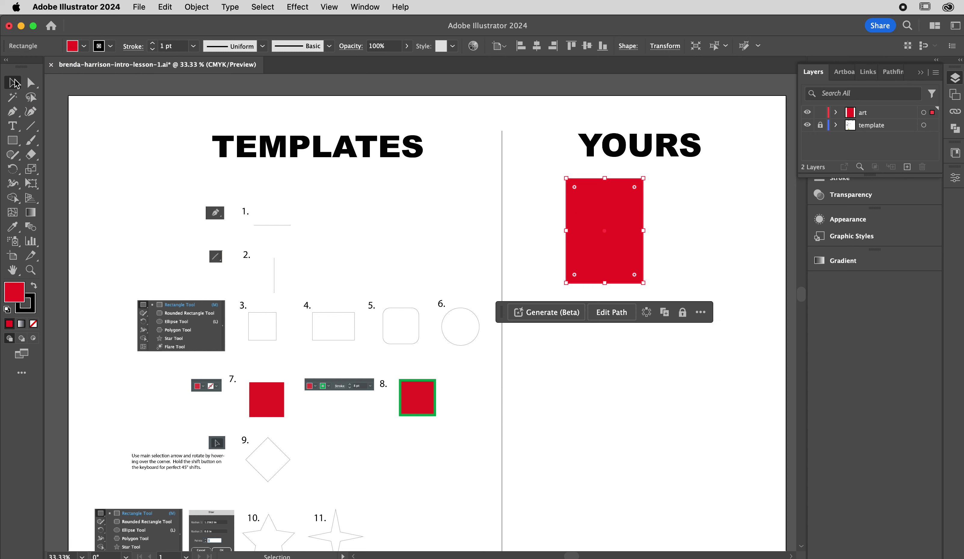
{"action": "left_click", "coordinate": [72, 86]}
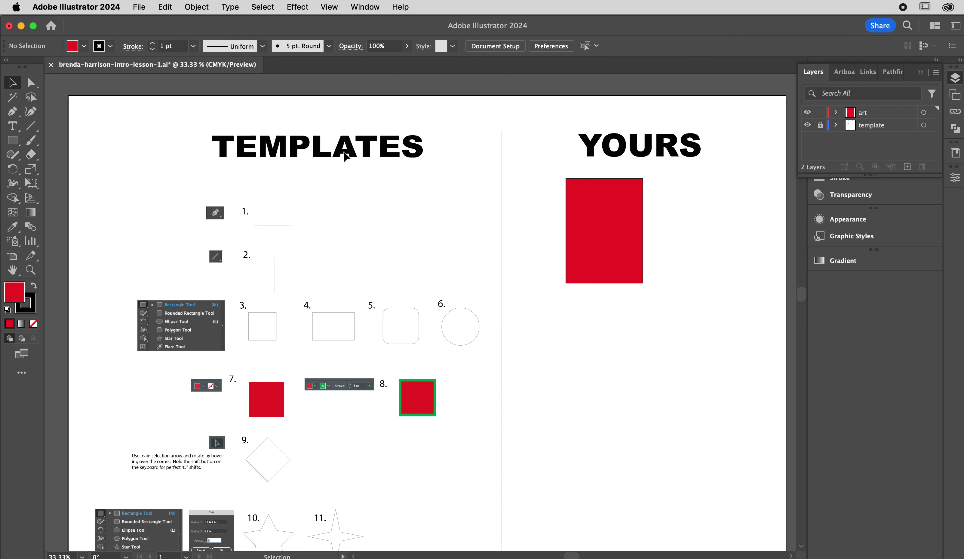
{"action": "mouse_move", "coordinate": [608, 227]}
{"action": "left_mouse_down"}
{"action": "mouse_move", "coordinate": [559, 237]}
{"action": "mouse_move", "coordinate": [615, 314]}
{"action": "mouse_move", "coordinate": [666, 223]}
{"action": "mouse_move", "coordinate": [617, 312]}
{"action": "mouse_move", "coordinate": [608, 239]}
{"action": "left_mouse_up"}
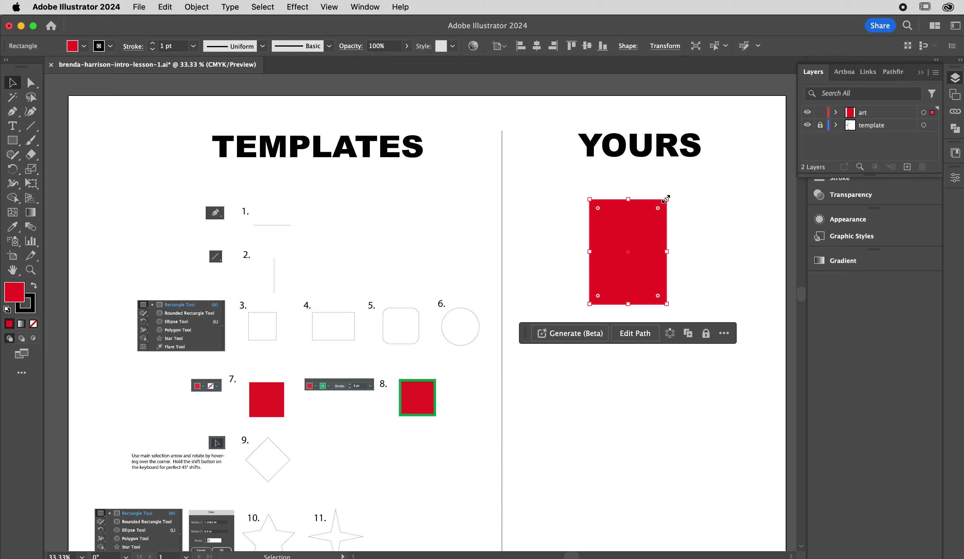
{"action": "left_click_drag", "start_coordinate": [666, 199], "coordinate": [687, 199]}
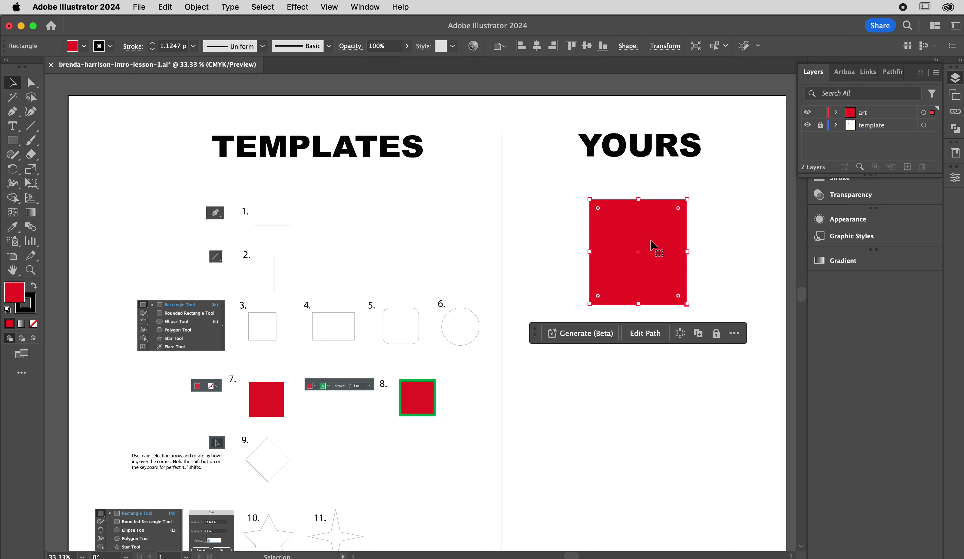
{"action": "left_click_drag", "start_coordinate": [649, 238], "coordinate": [605, 223]}
Step: Restore the deleted red rectangle and select its top corner anchors with Direct Selection
{"action": "key", "text": "Delete"}
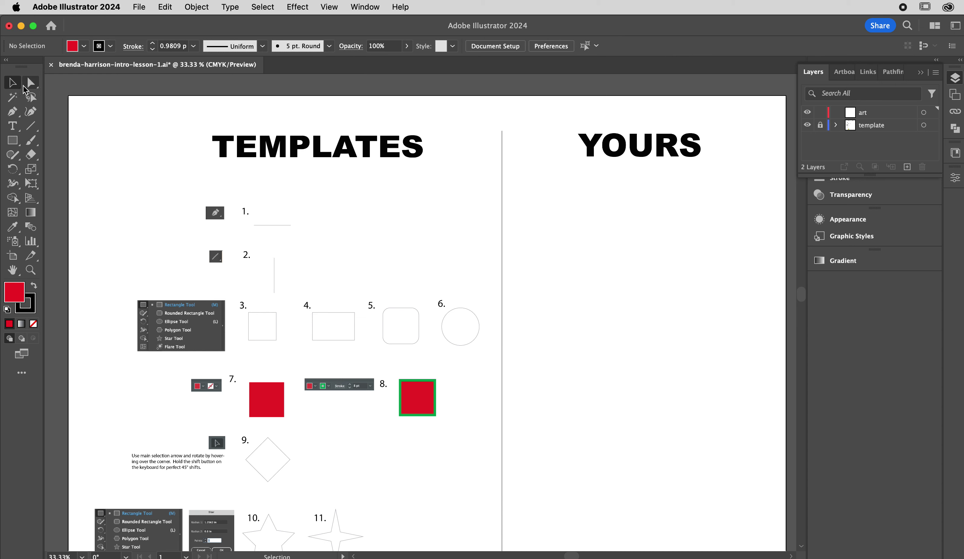
{"action": "key", "text": "super+z"}
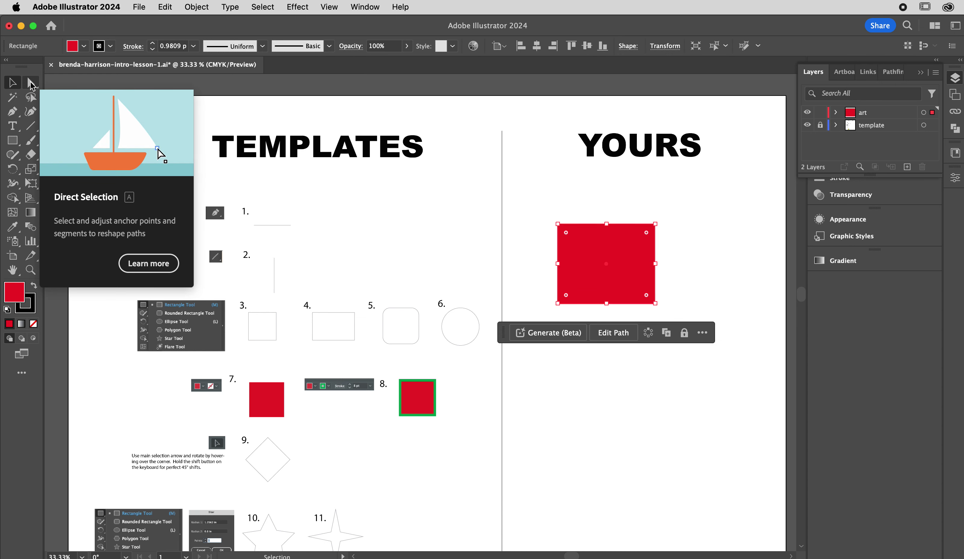
{"action": "left_click", "coordinate": [30, 83]}
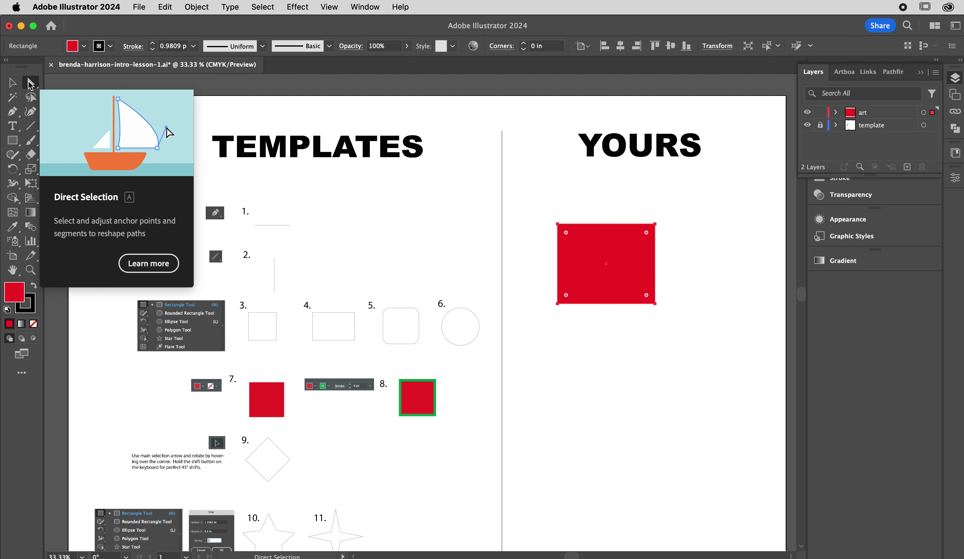
{"action": "left_click", "coordinate": [558, 225]}
{"action": "left_click", "coordinate": [655, 225]}
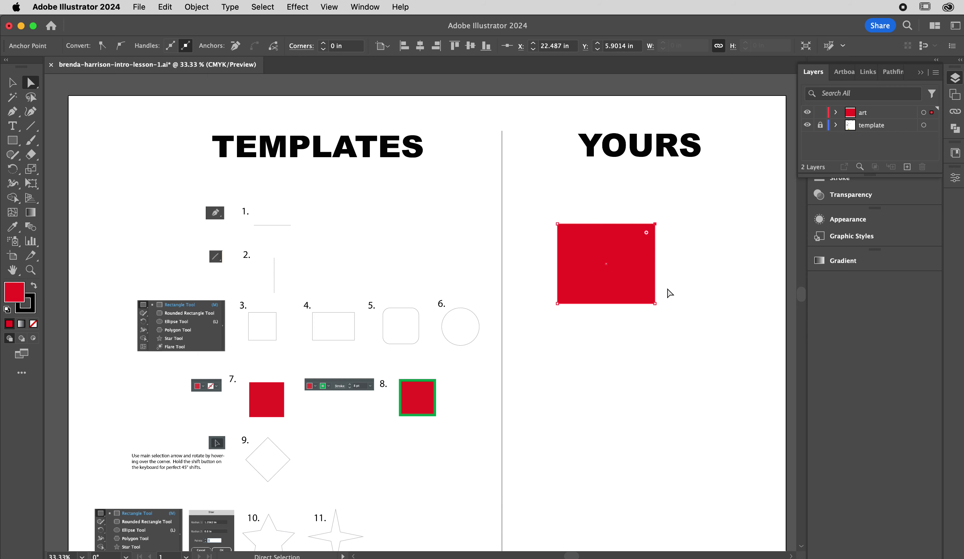
{"action": "key", "text": "super+equal"}
{"action": "key", "text": "super+equal"}
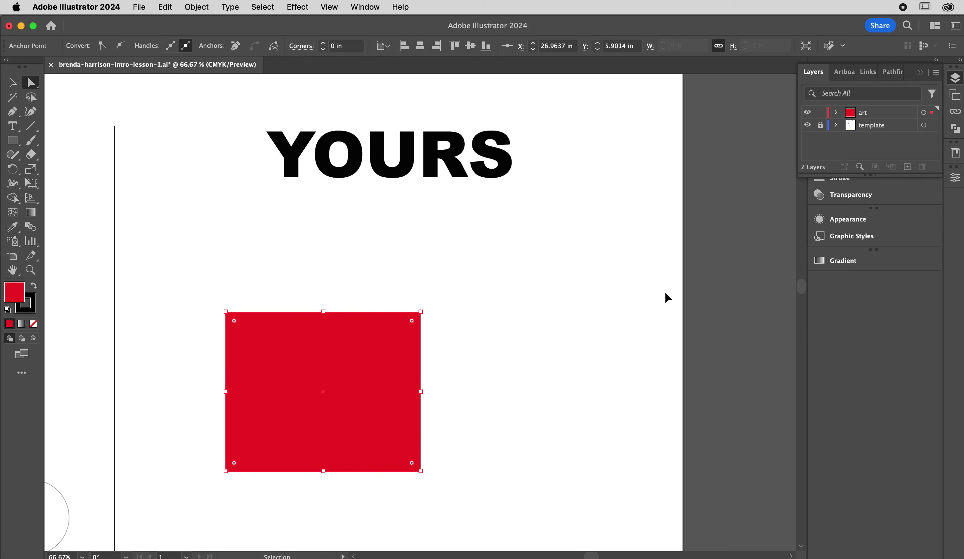
{"action": "scroll", "coordinate": [501, 338], "scroll_direction": "down", "scroll_amount": 5}
{"action": "scroll", "coordinate": [502, 338], "scroll_direction": "left", "scroll_amount": 4}
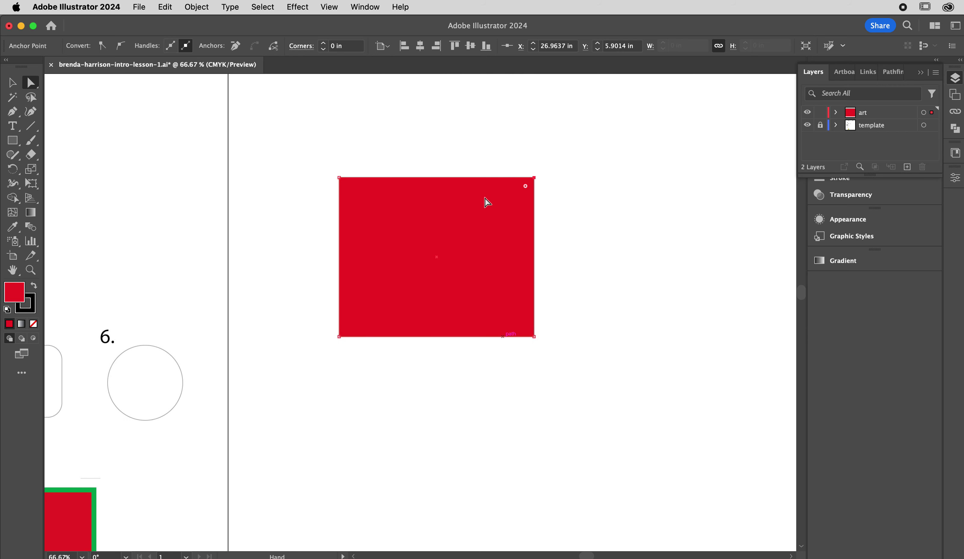
Step: Select the rectangle's left anchors and drag them down to skew it into a parallelogram
{"action": "left_click", "coordinate": [343, 180]}
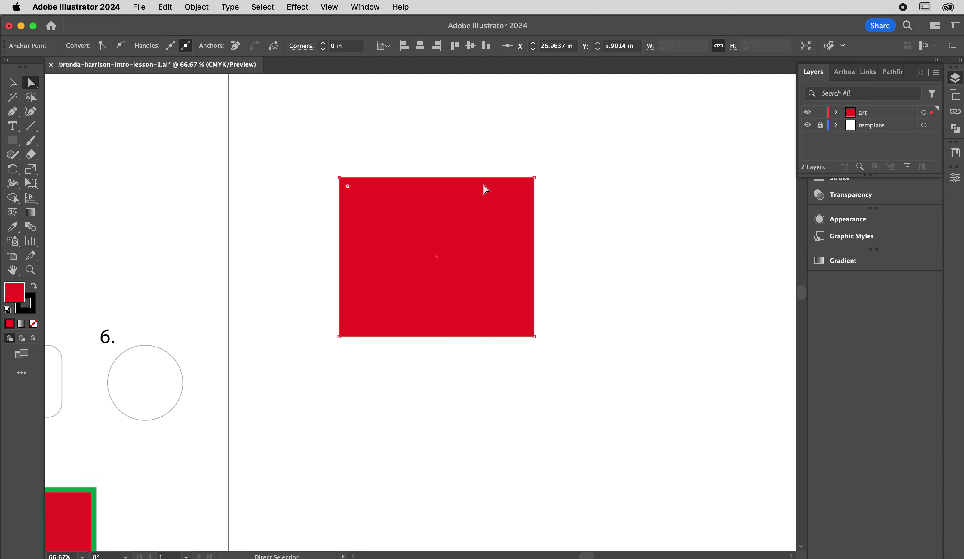
{"action": "left_click", "coordinate": [534, 179]}
{"action": "left_click", "coordinate": [534, 337]}
{"action": "left_click", "coordinate": [340, 337]}
{"action": "left_click", "coordinate": [339, 177], "text": "shift"}
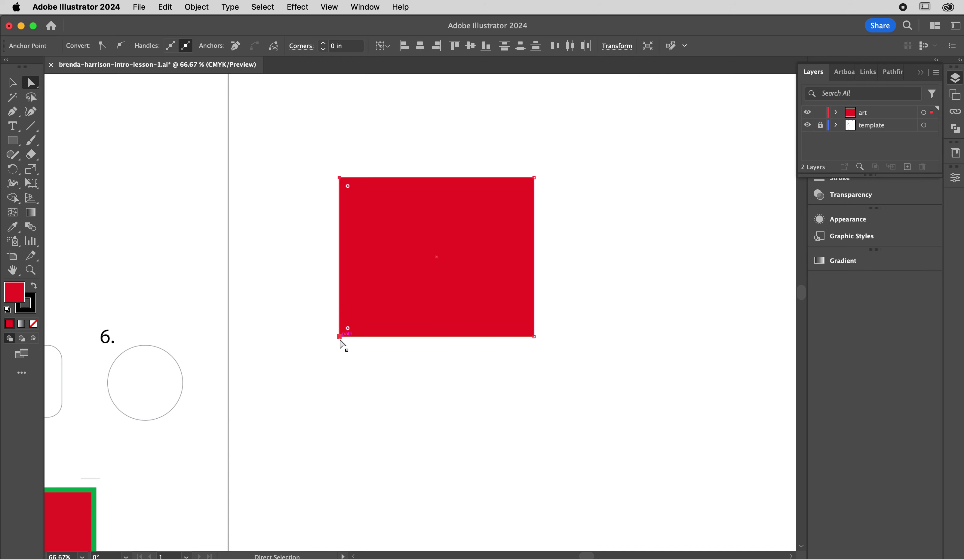
{"action": "left_click_drag", "start_coordinate": [339, 337], "coordinate": [365, 410]}
{"action": "left_click_drag", "start_coordinate": [415, 369], "coordinate": [441, 332]}
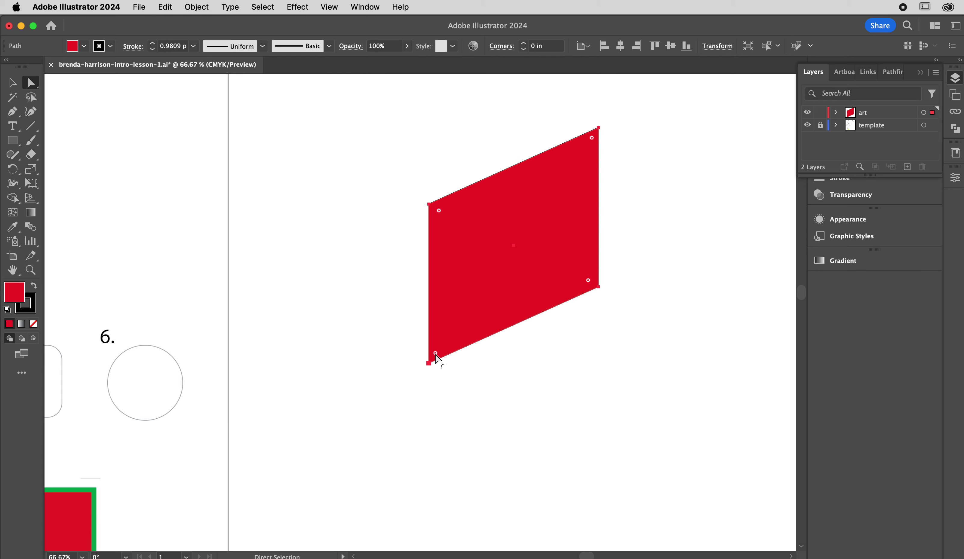
Step: Remove the parallelogram's fill, leaving only its outline, and reselect it
{"action": "left_click", "coordinate": [84, 46]}
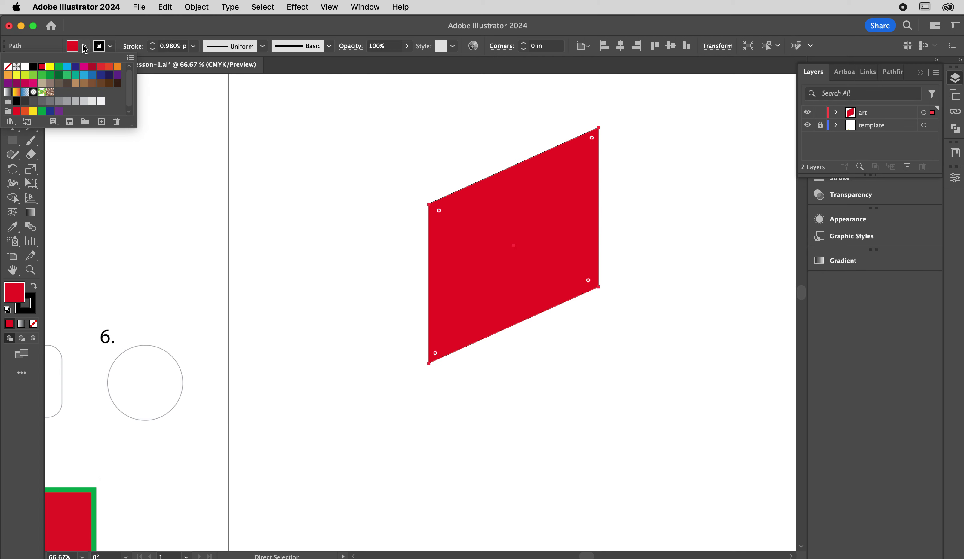
{"action": "left_click", "coordinate": [8, 67]}
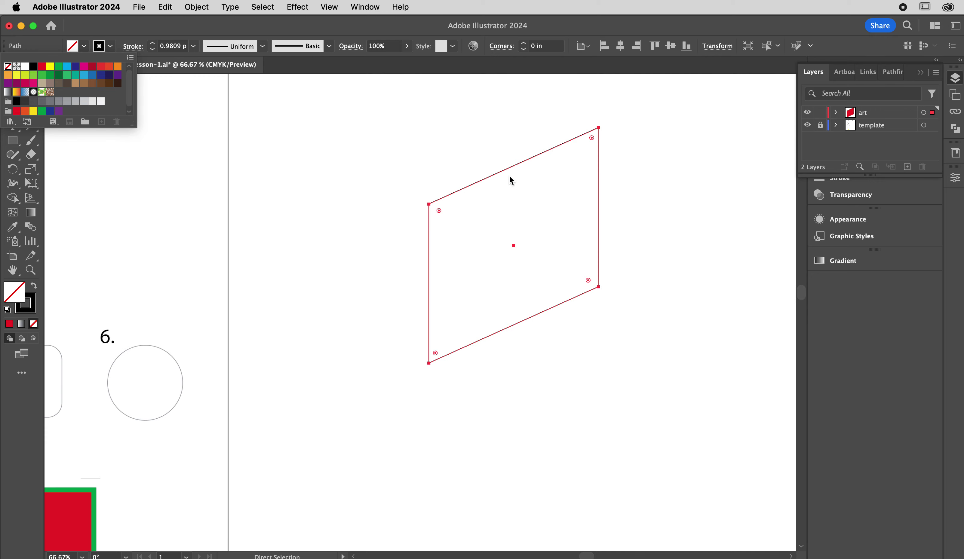
{"action": "left_click", "coordinate": [15, 88]}
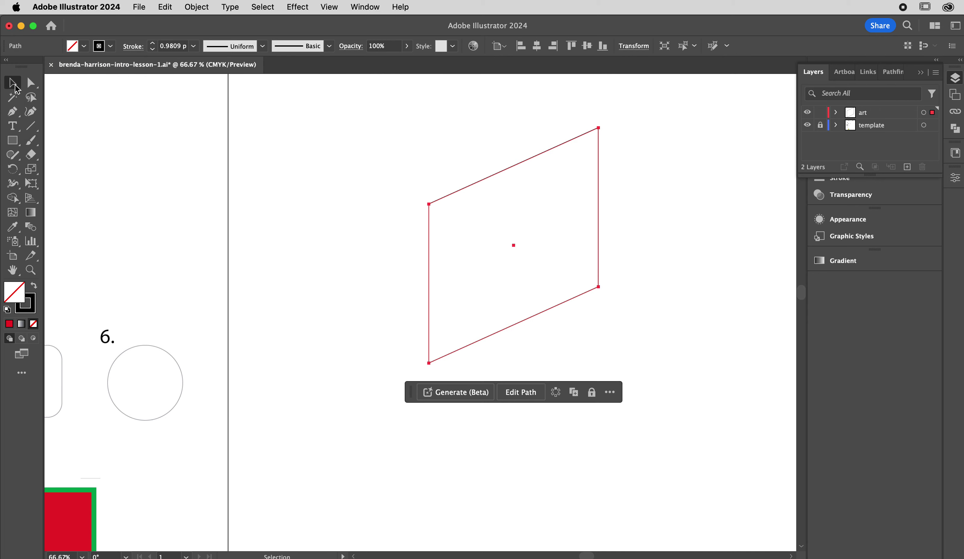
{"action": "left_click", "coordinate": [314, 294]}
{"action": "left_click_drag", "start_coordinate": [492, 237], "coordinate": [691, 436]}
{"action": "left_click", "coordinate": [605, 230]}
{"action": "left_click_drag", "start_coordinate": [600, 244], "coordinate": [451, 161]}
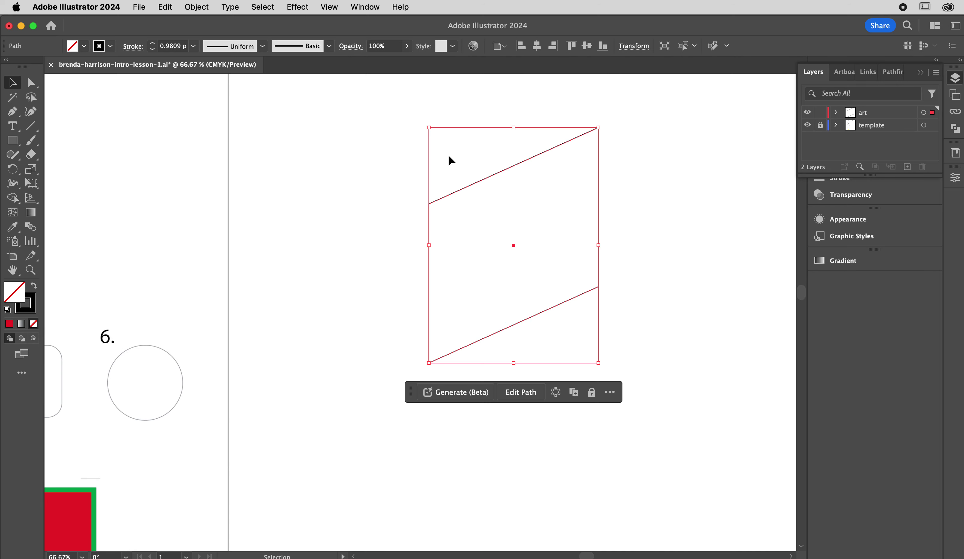
{"action": "left_click", "coordinate": [326, 144]}
{"action": "left_click_drag", "start_coordinate": [353, 181], "coordinate": [480, 250]}
{"action": "left_click", "coordinate": [324, 256]}
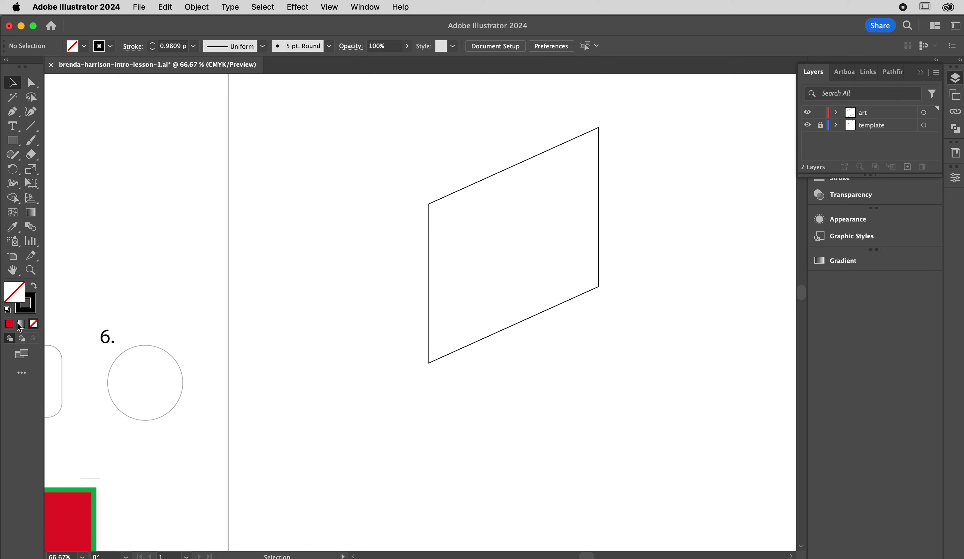
Step: Nudge the parallelogram down and left, then delete it
{"action": "left_click", "coordinate": [31, 311]}
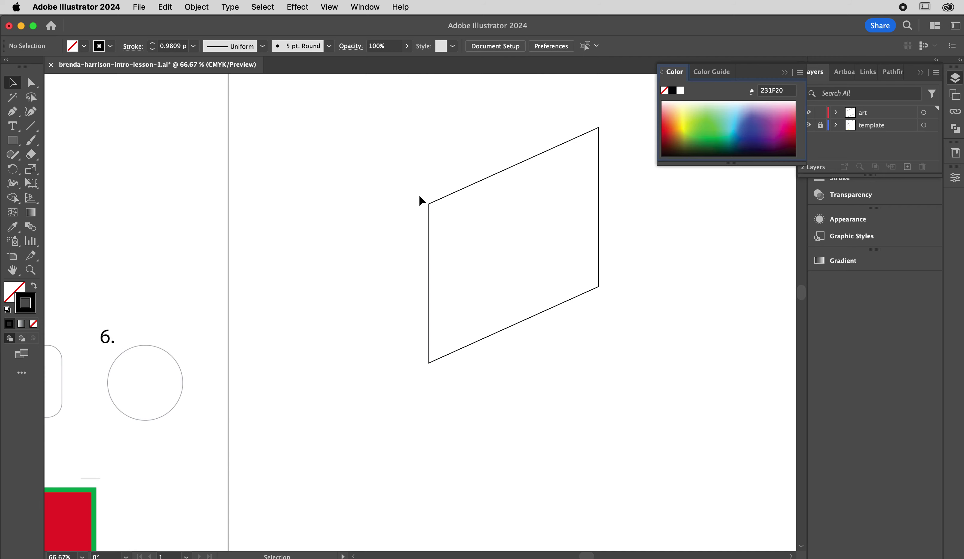
{"action": "left_click", "coordinate": [461, 187]}
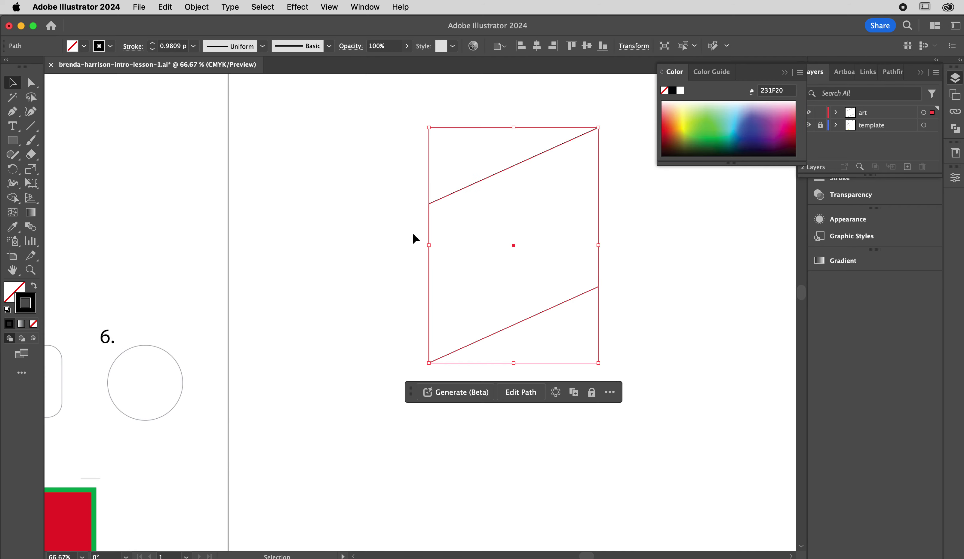
{"action": "left_click", "coordinate": [140, 120]}
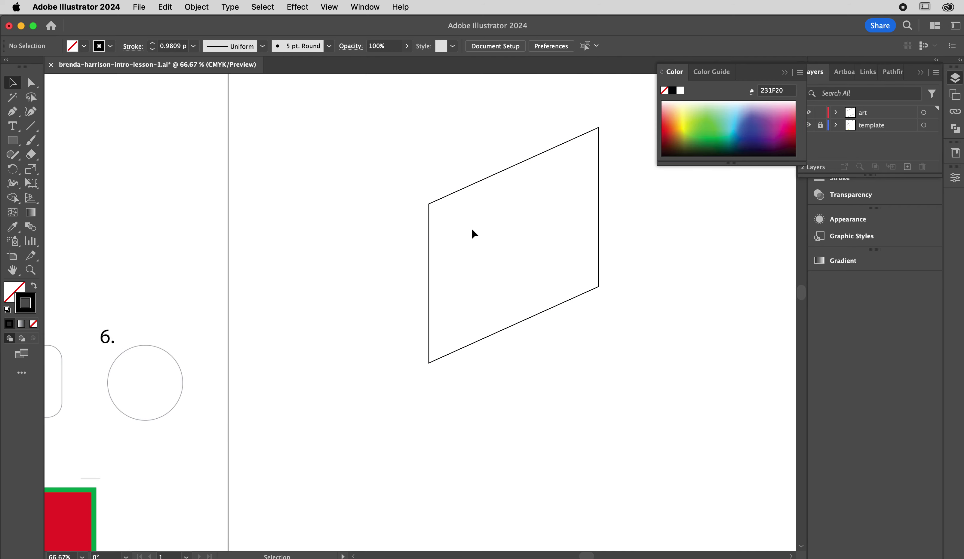
{"action": "left_click", "coordinate": [446, 193]}
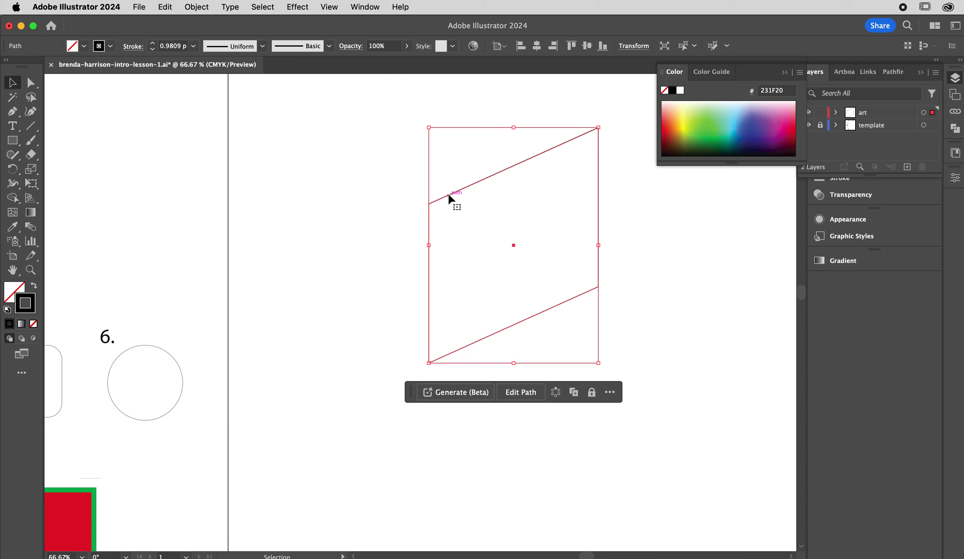
{"action": "left_click_drag", "start_coordinate": [449, 193], "coordinate": [387, 220]}
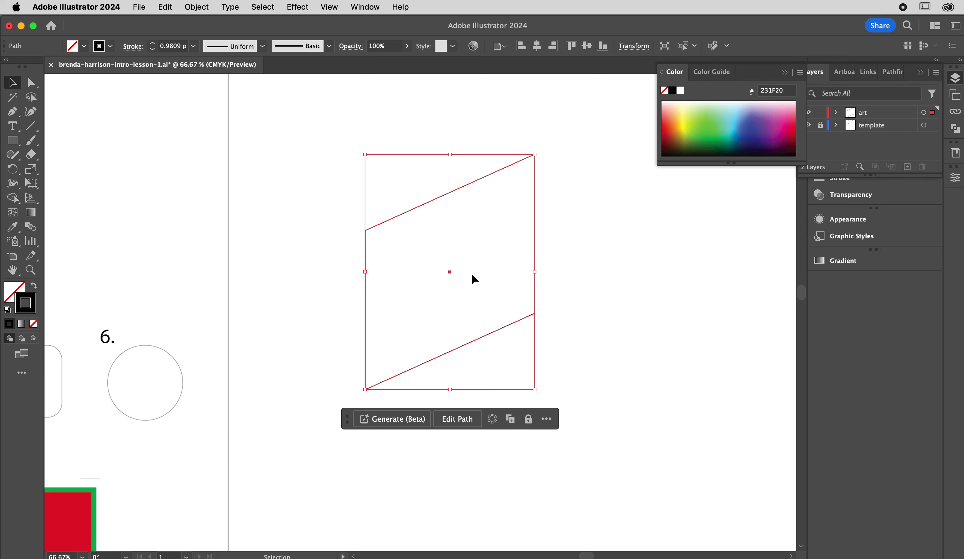
{"action": "key", "text": "Delete"}
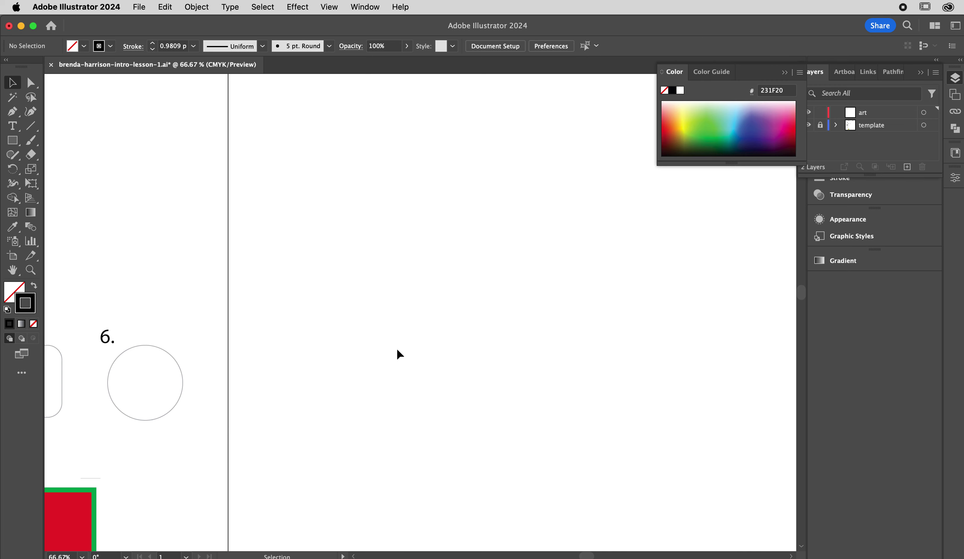
Step: Bring template item 1 into view and draw a straight line over it with the Line Segment tool
{"action": "key", "text": "super+0"}
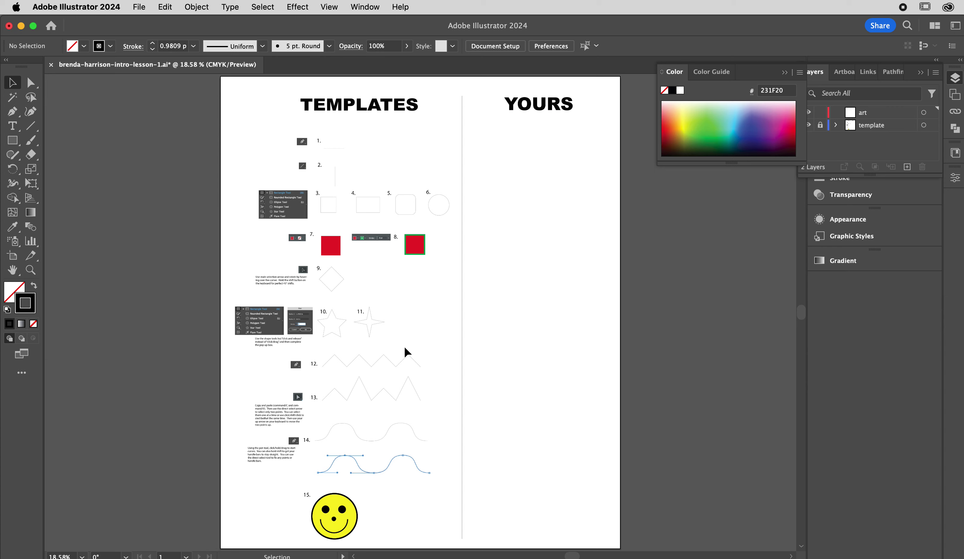
{"action": "key", "text": "super+equal"}
{"action": "key", "text": "super+equal"}
{"action": "key", "text": "super+equal"}
{"action": "key", "text": "super+equal"}
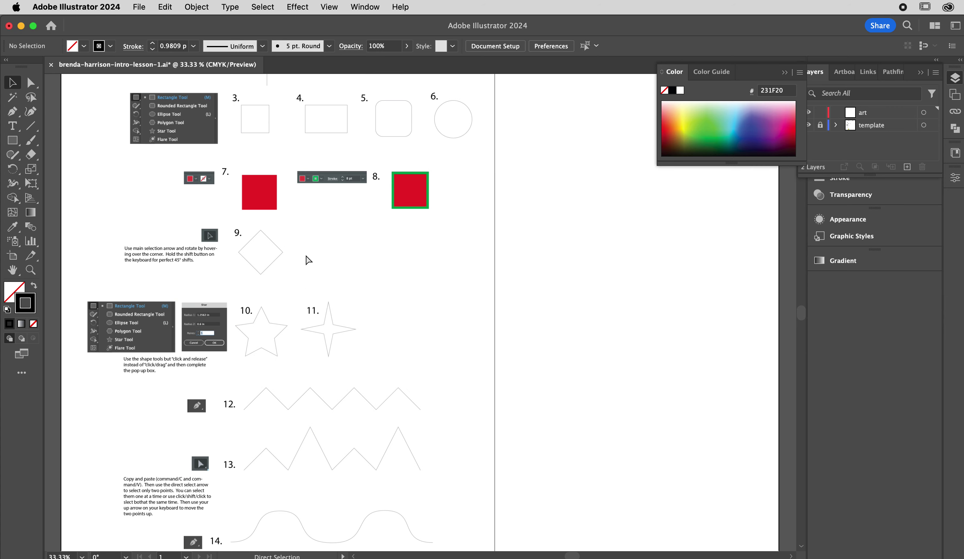
{"action": "key", "text": "space"}
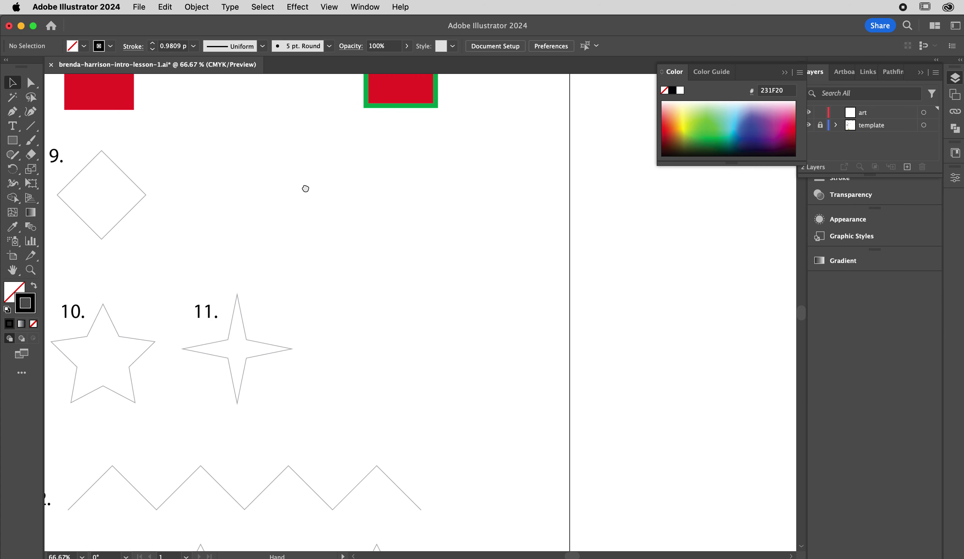
{"action": "left_click_drag", "start_coordinate": [304, 189], "coordinate": [312, 392]}
{"action": "left_click_drag", "start_coordinate": [493, 187], "coordinate": [779, 414]}
{"action": "left_click_drag", "start_coordinate": [551, 267], "coordinate": [398, 307]}
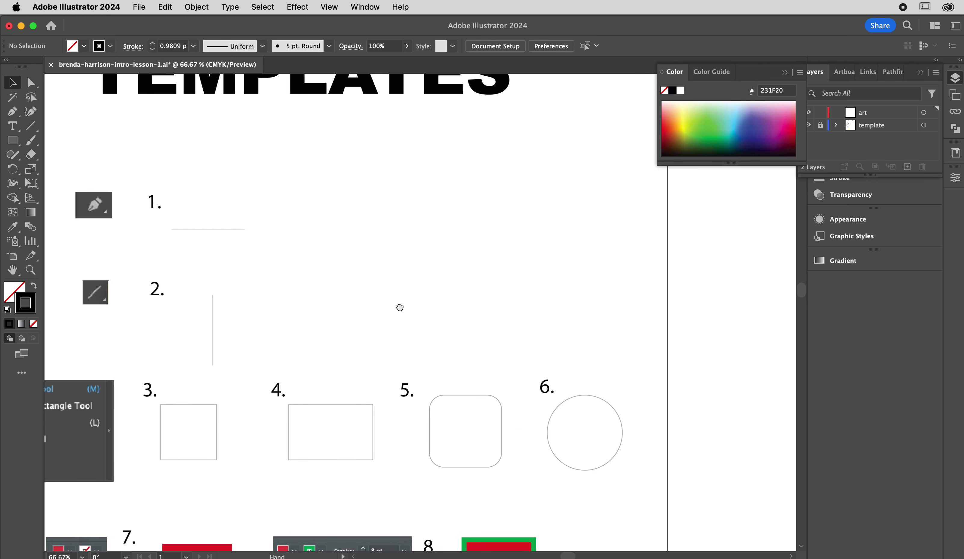
{"action": "left_click_drag", "start_coordinate": [396, 244], "coordinate": [372, 292]}
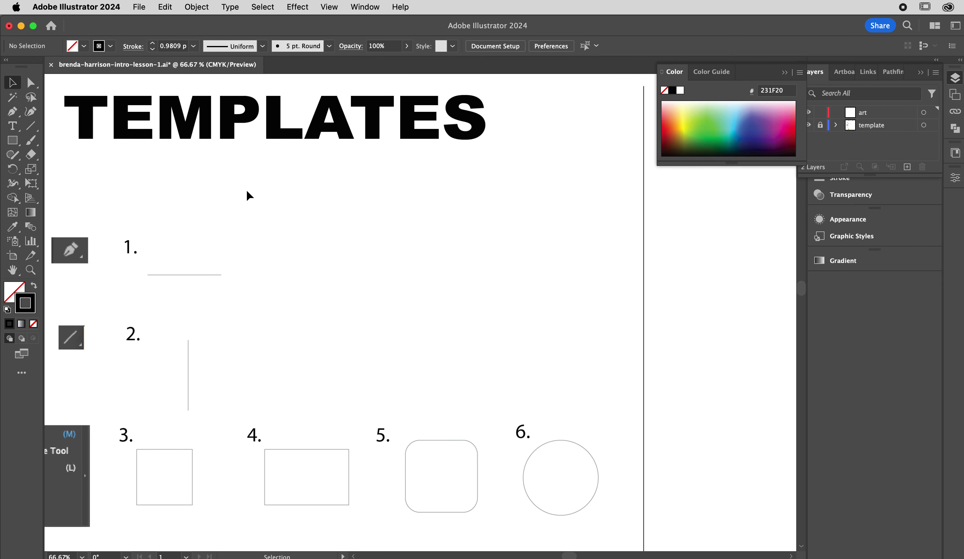
{"action": "left_click", "coordinate": [32, 127]}
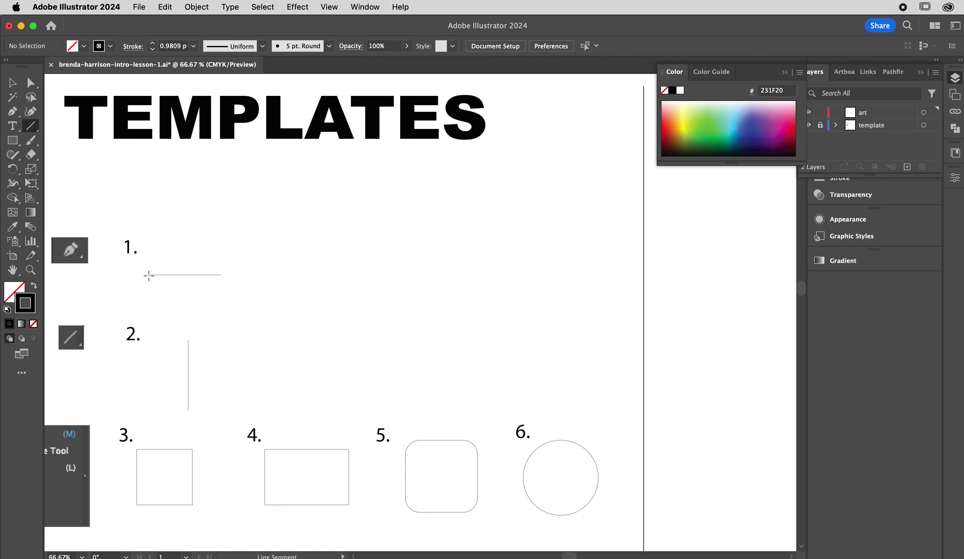
{"action": "left_click_drag", "start_coordinate": [147, 275], "coordinate": [221, 258]}
{"action": "key", "text": "shift"}
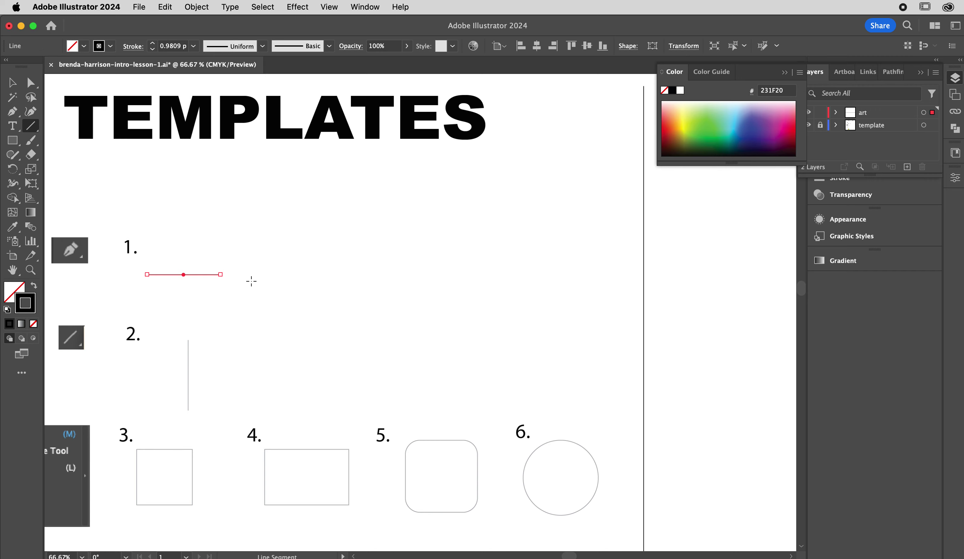
Step: Reselect the new line and give it a black stroke from the Swatches
{"action": "left_click", "coordinate": [107, 47]}
{"action": "left_click", "coordinate": [8, 66]}
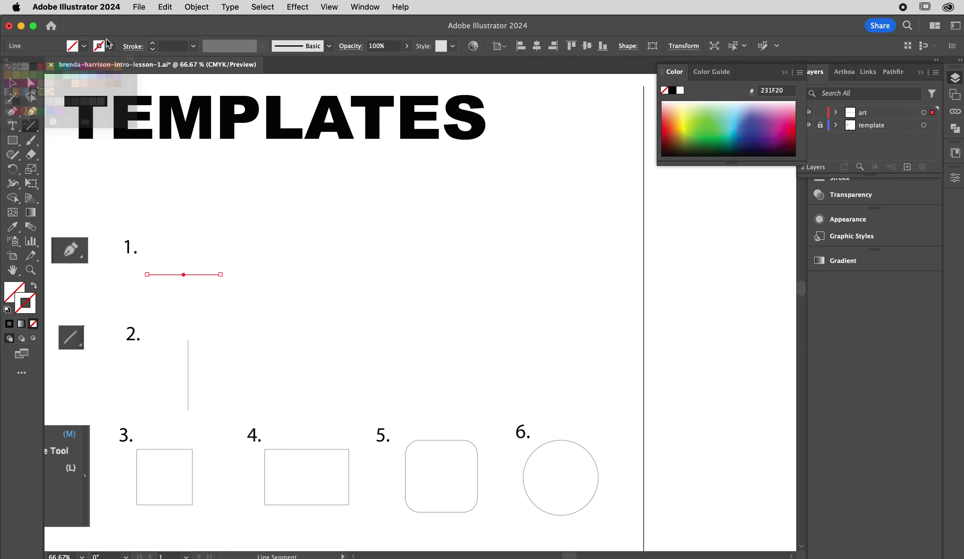
{"action": "key", "text": "v"}
{"action": "left_click", "coordinate": [122, 274]}
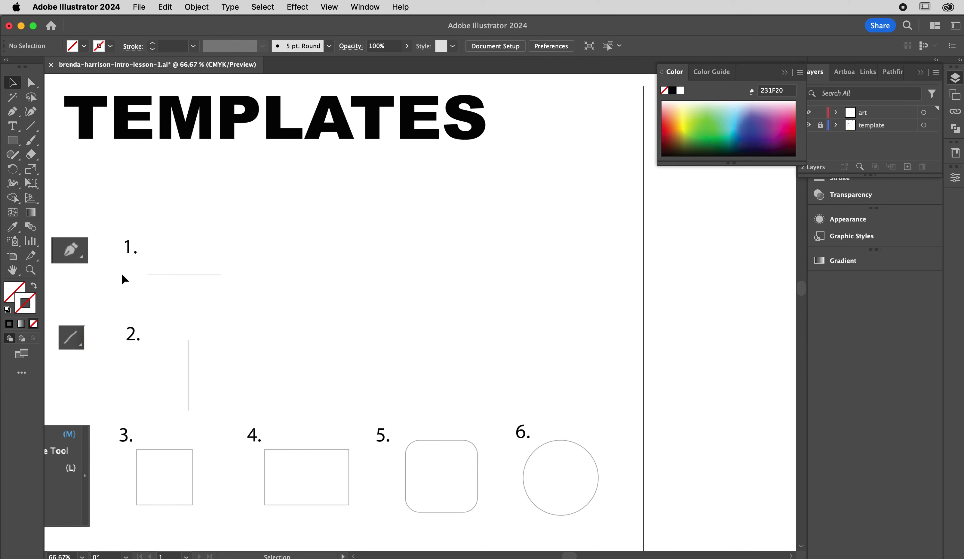
{"action": "left_click", "coordinate": [152, 276]}
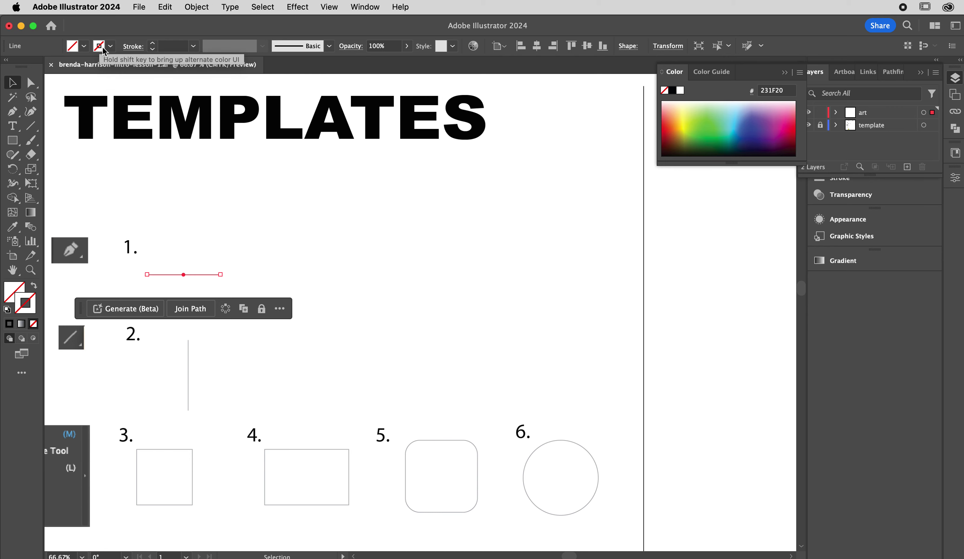
{"action": "left_click", "coordinate": [100, 46]}
{"action": "left_click", "coordinate": [33, 67]}
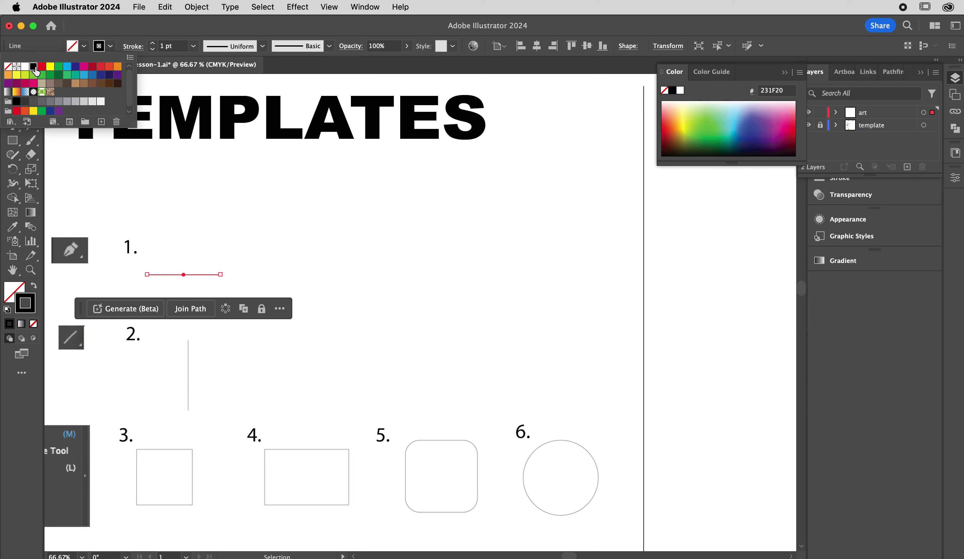
Step: Raise the line's stroke weight from 1 pt to 5 pt
{"action": "left_click", "coordinate": [152, 44]}
{"action": "left_click", "coordinate": [152, 44]}
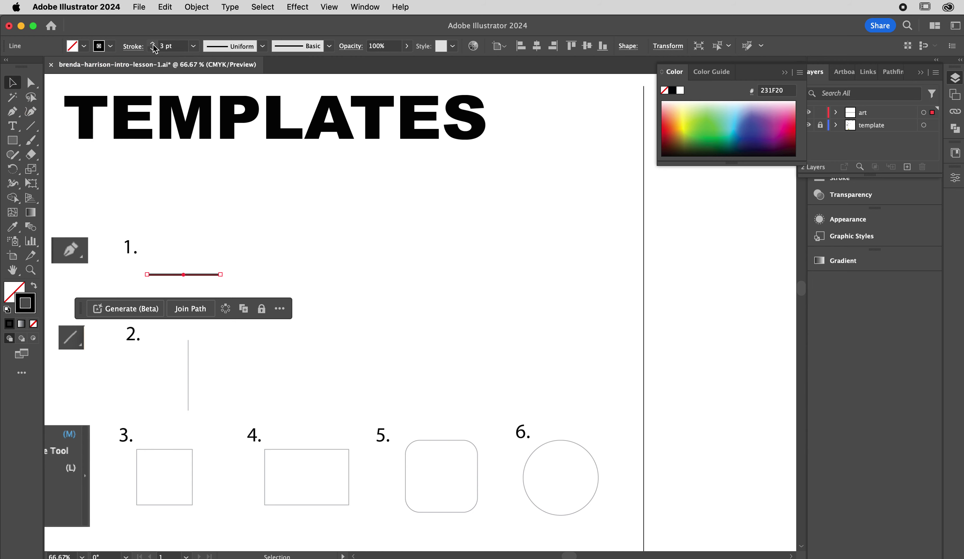
{"action": "left_click", "coordinate": [153, 44]}
{"action": "left_click", "coordinate": [153, 44]}
{"action": "left_click", "coordinate": [310, 180]}
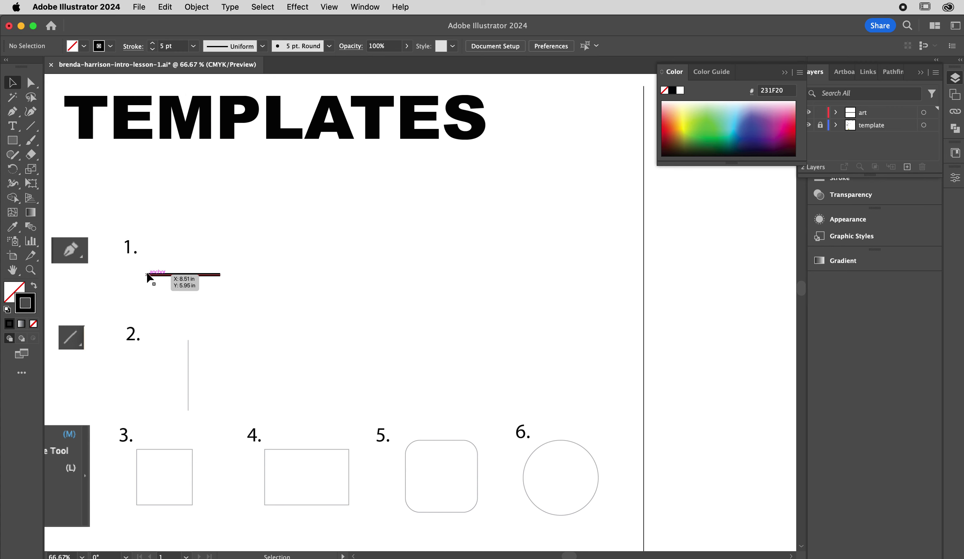
Step: Drag the 5 pt line across onto the YOURS side below its heading
{"action": "left_click_drag", "start_coordinate": [220, 275], "coordinate": [427, 262]}
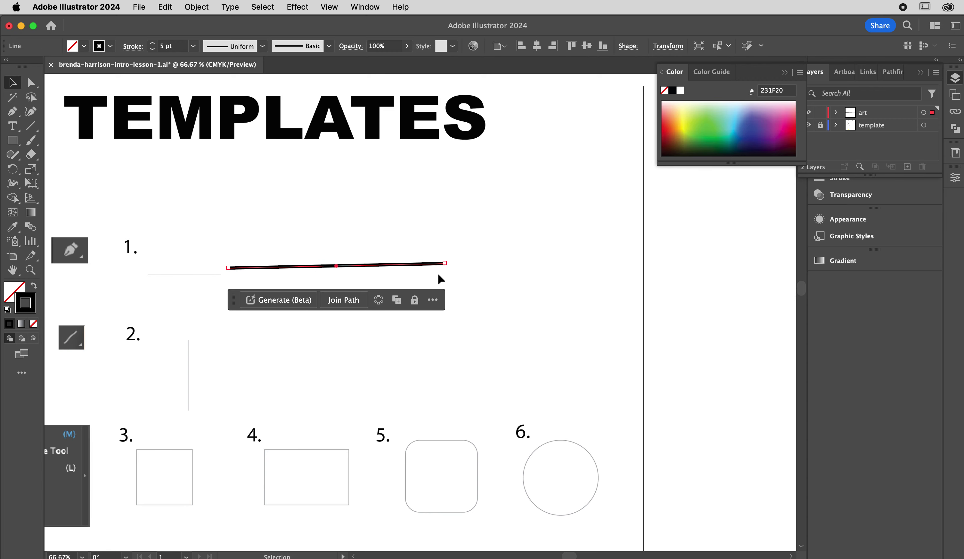
{"action": "key", "text": "super+z"}
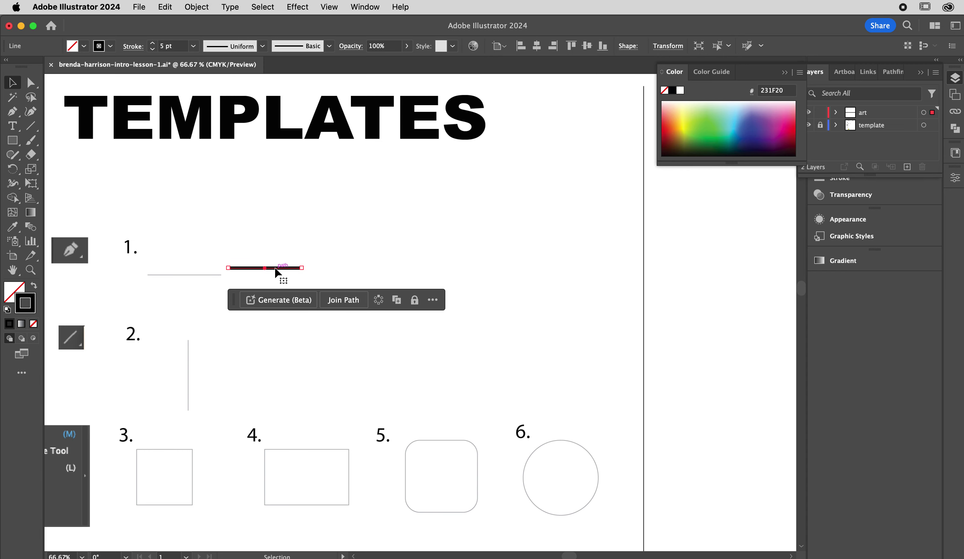
{"action": "left_click_drag", "start_coordinate": [275, 267], "coordinate": [740, 257]}
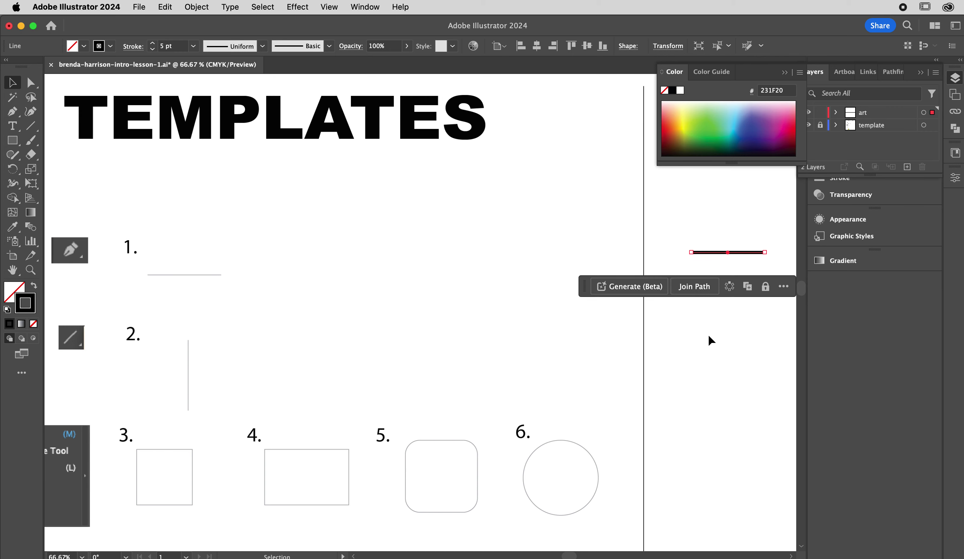
{"action": "left_click_drag", "start_coordinate": [710, 334], "coordinate": [433, 443]}
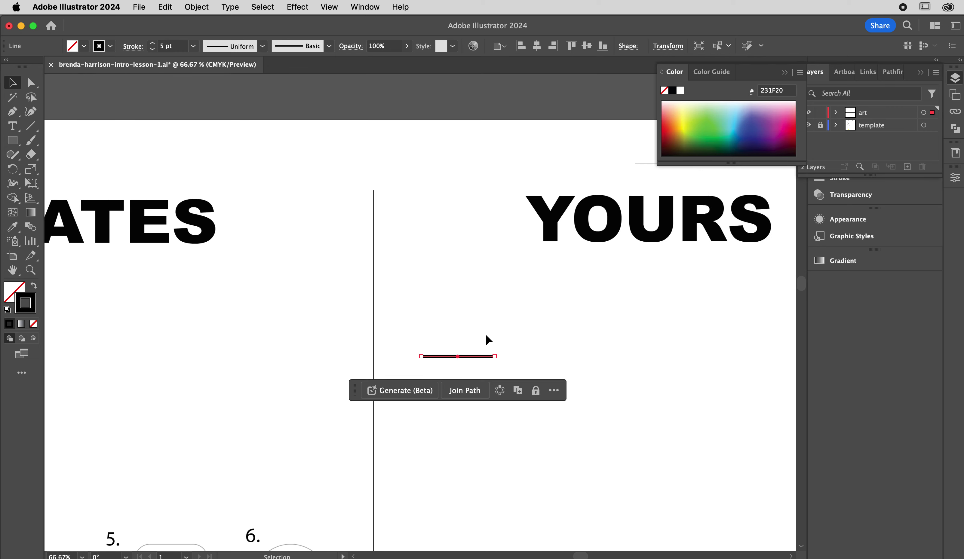
{"action": "left_click_drag", "start_coordinate": [477, 357], "coordinate": [651, 365]}
{"action": "left_click_drag", "start_coordinate": [404, 357], "coordinate": [381, 275]}
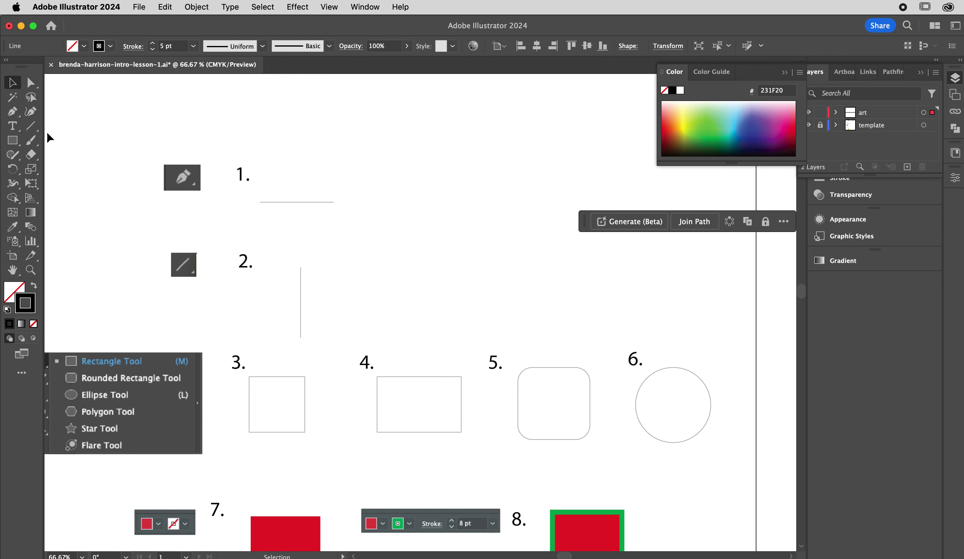
Step: Draw a vertical Pen-tool path from the top to the bottom of template line 2
{"action": "left_click", "coordinate": [12, 112]}
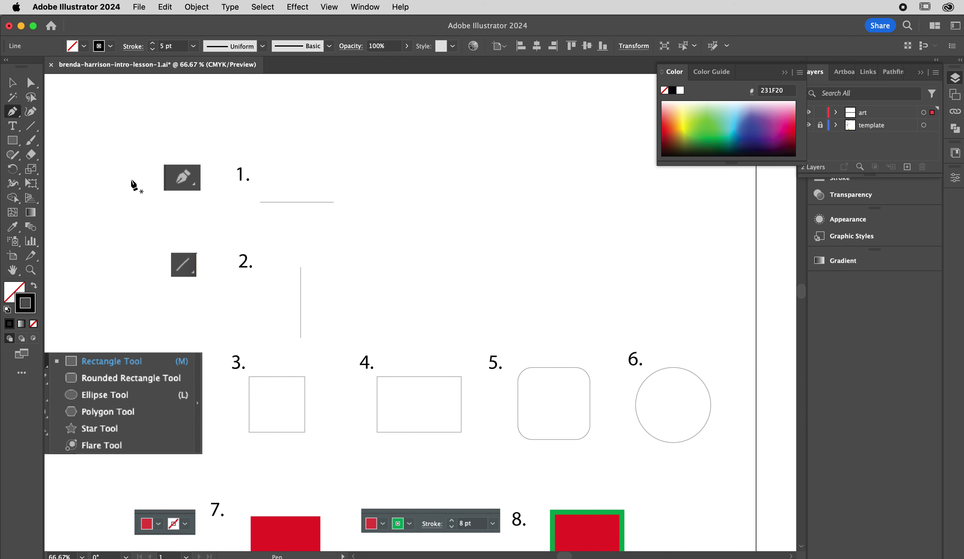
{"action": "left_click", "coordinate": [300, 267]}
{"action": "left_click", "coordinate": [300, 338]}
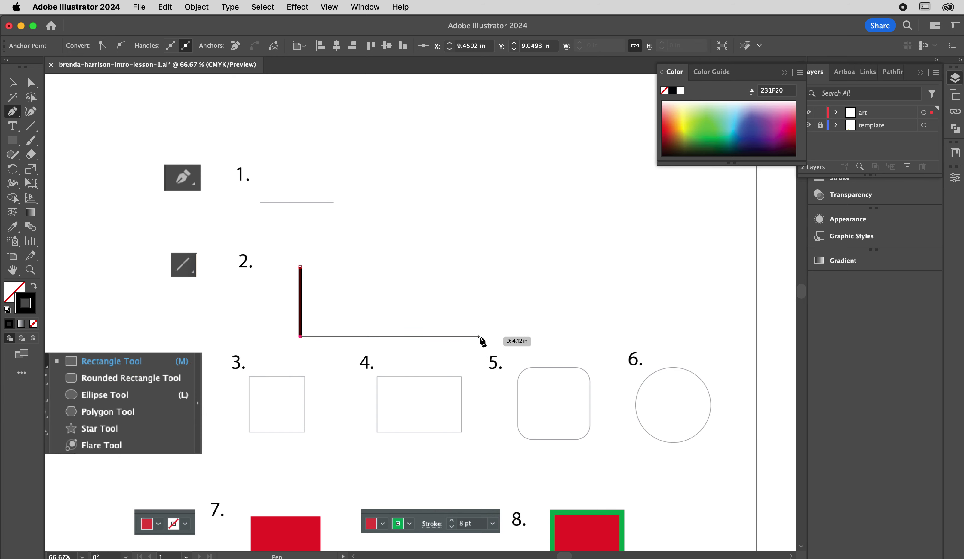
{"action": "key", "text": "Escape"}
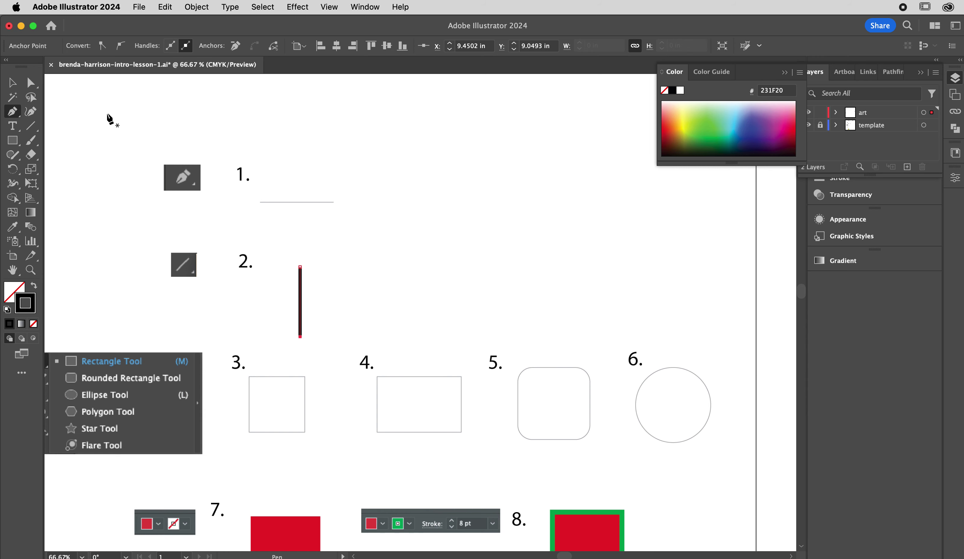
Step: Undo the stray resize and move the vertical line onto YOURS below the horizontal line
{"action": "left_click", "coordinate": [11, 83]}
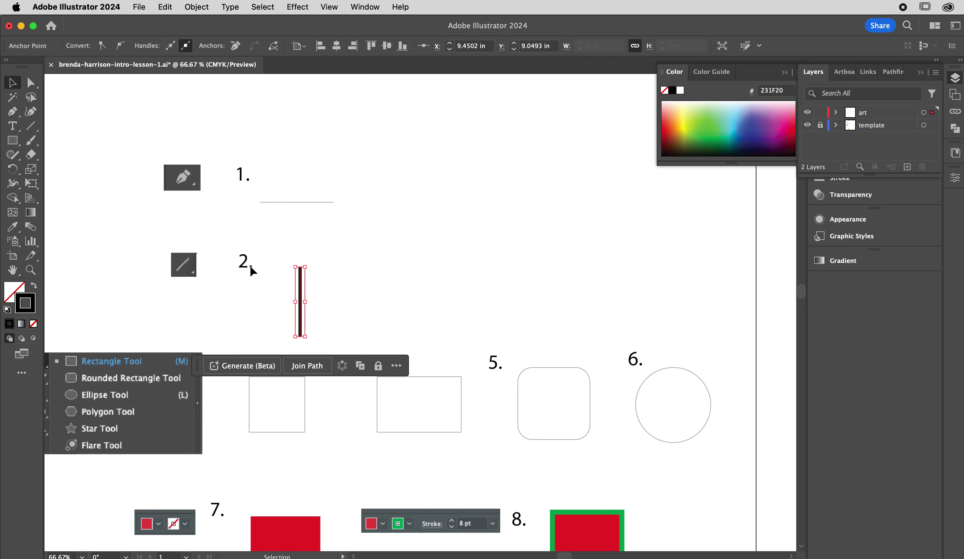
{"action": "left_click_drag", "start_coordinate": [309, 266], "coordinate": [487, 319]}
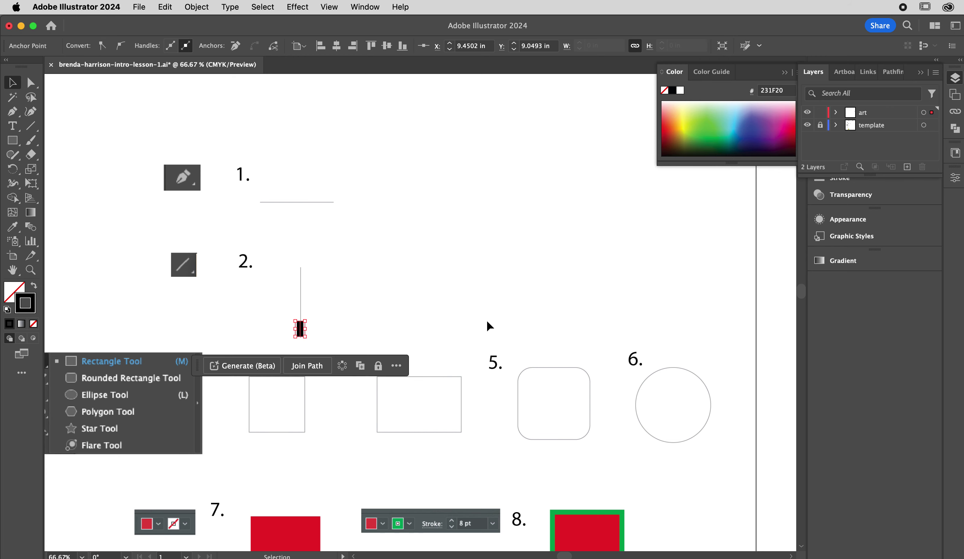
{"action": "key", "text": "super+z"}
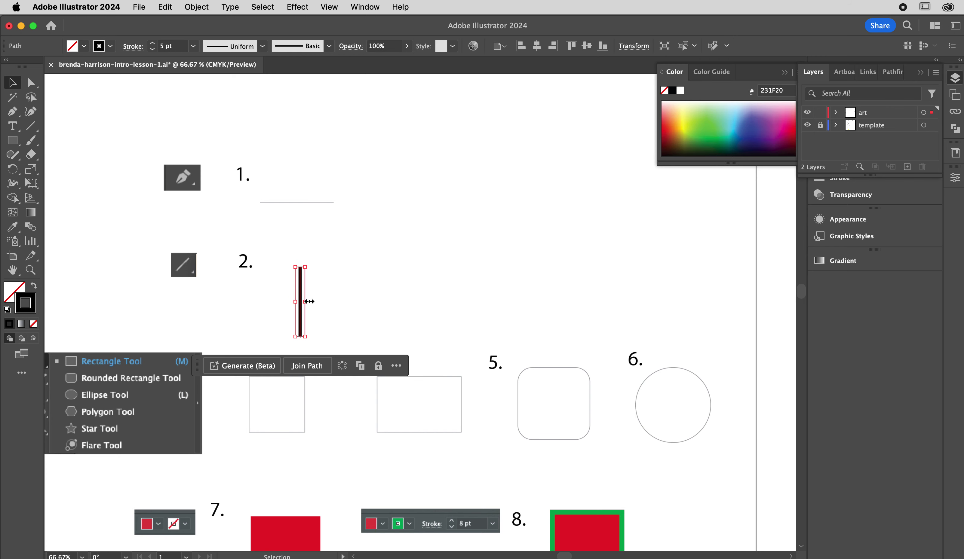
{"action": "key", "text": "super+z"}
{"action": "left_click_drag", "start_coordinate": [302, 289], "coordinate": [552, 281]}
{"action": "key", "text": "space"}
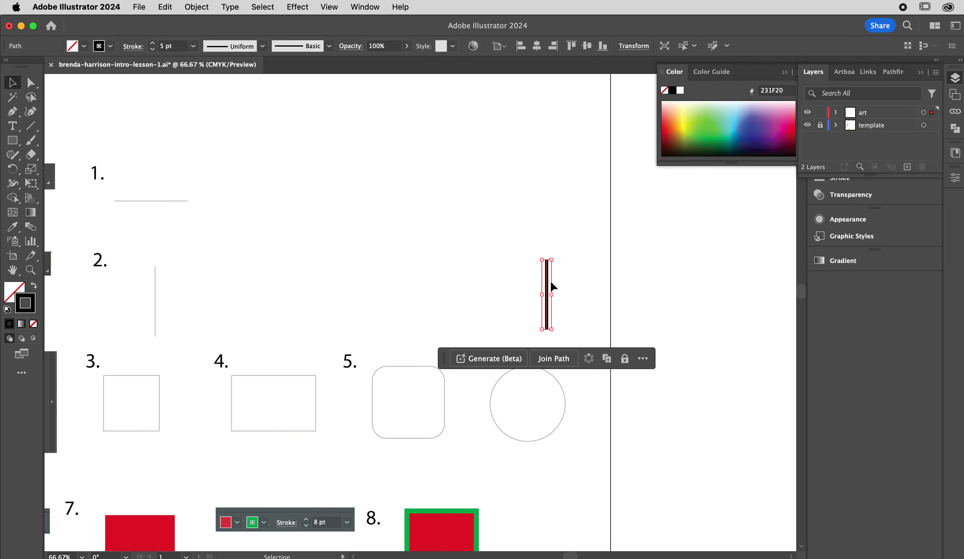
{"action": "key", "text": "space"}
{"action": "left_click_drag", "start_coordinate": [626, 275], "coordinate": [501, 297]}
{"action": "left_click", "coordinate": [552, 288]}
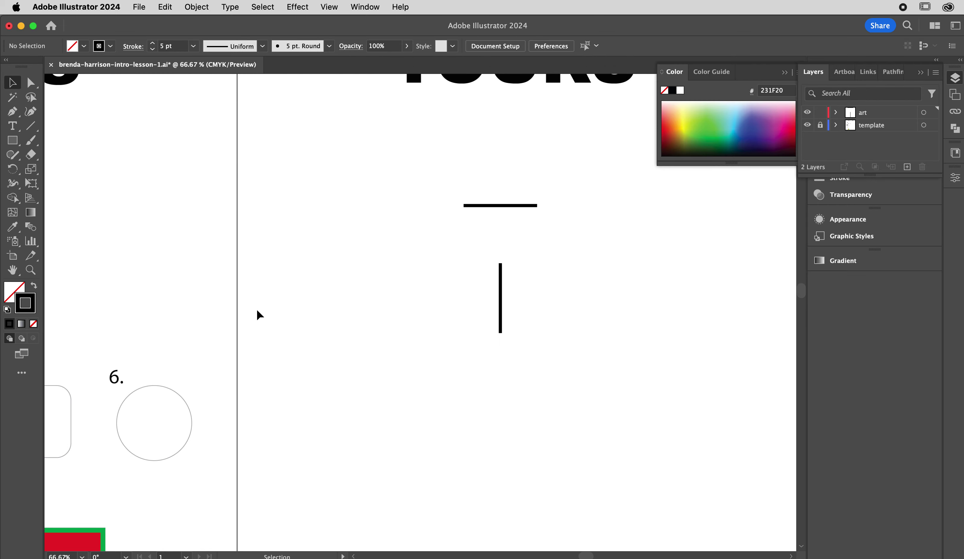
{"action": "key", "text": "space"}
{"action": "left_click_drag", "start_coordinate": [166, 312], "coordinate": [414, 190]}
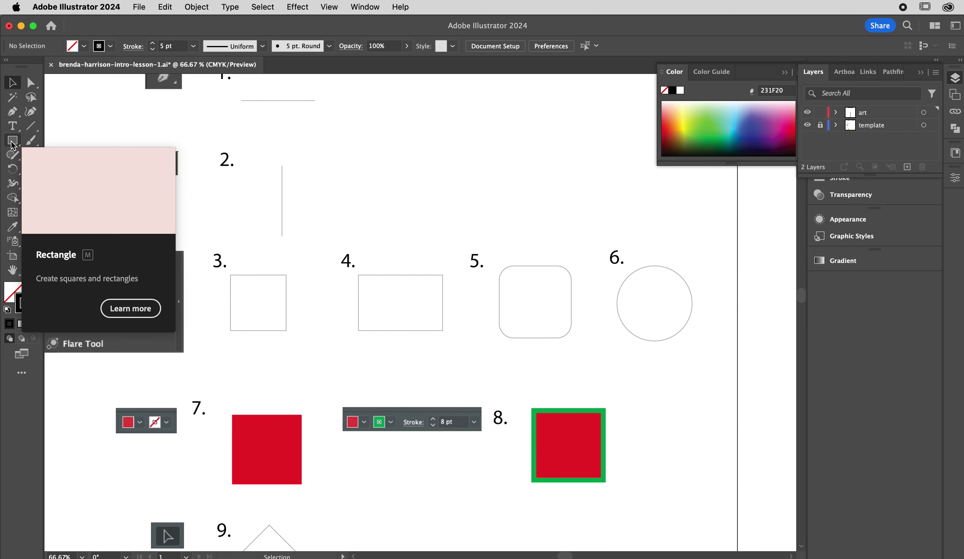
Step: Draw a square over template box 3 and set its stroke weight to 2 pt
{"action": "left_click_drag", "start_coordinate": [13, 145], "coordinate": [59, 143]}
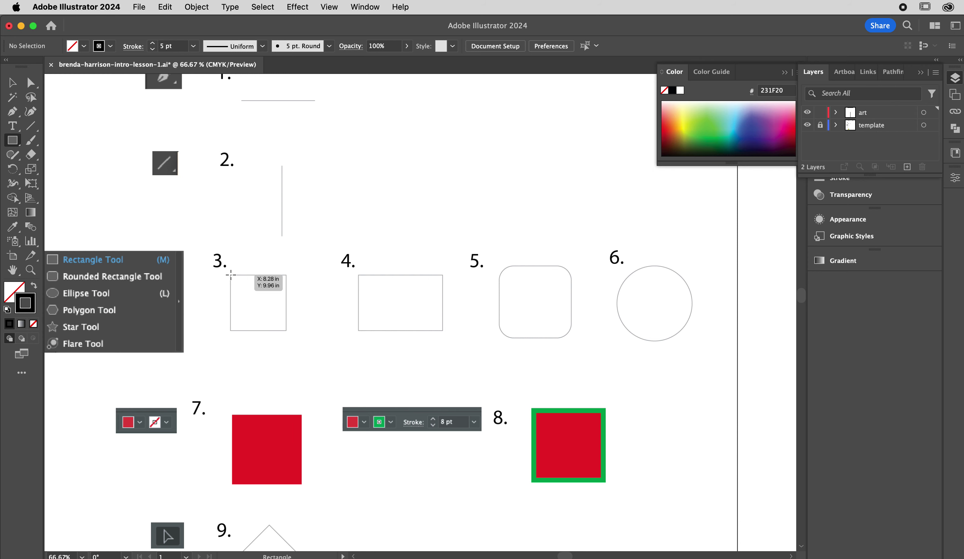
{"action": "left_click_drag", "start_coordinate": [230, 275], "coordinate": [273, 331]}
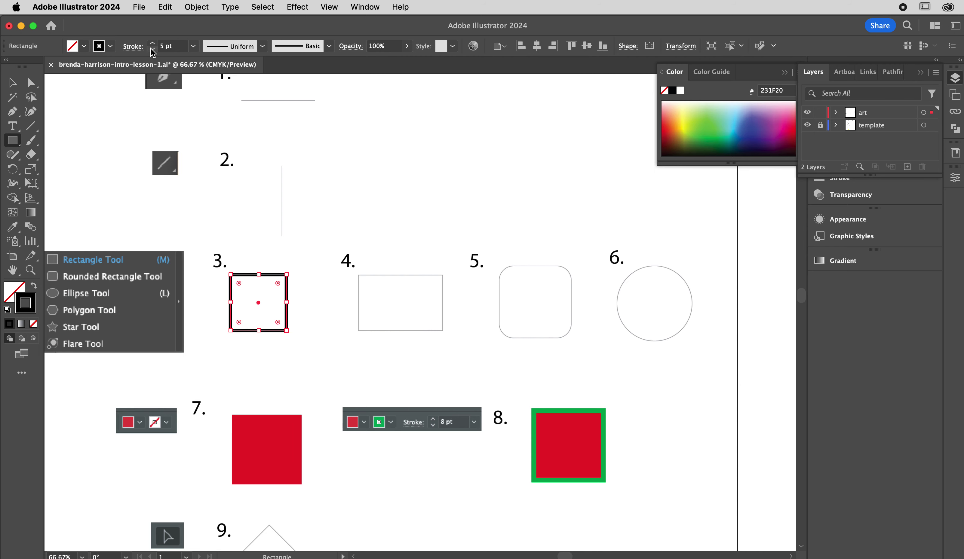
{"action": "left_click", "coordinate": [108, 46]}
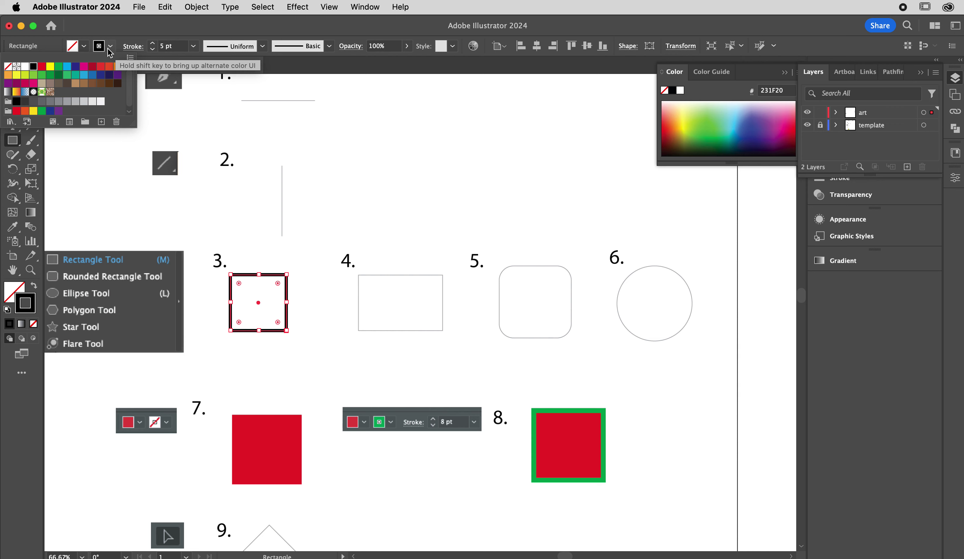
{"action": "left_click", "coordinate": [152, 49]}
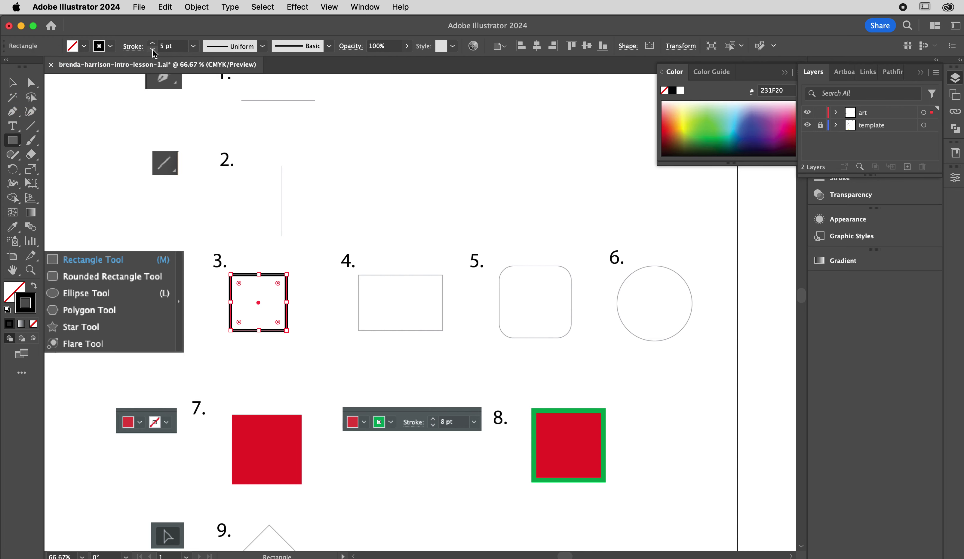
{"action": "left_click", "coordinate": [153, 49]}
{"action": "left_click", "coordinate": [153, 49]}
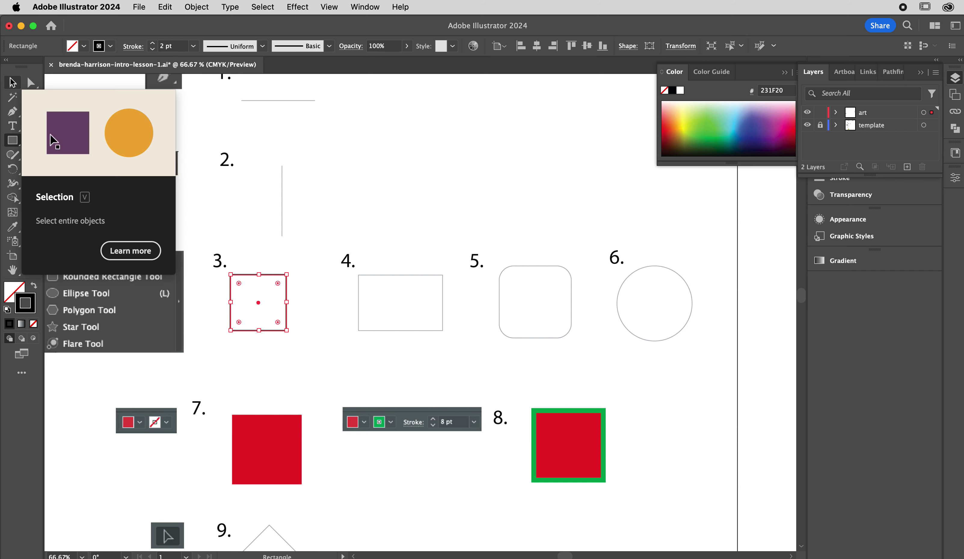
Step: Move the square across to the YOURS artboard, under the vertical line
{"action": "key", "text": "v"}
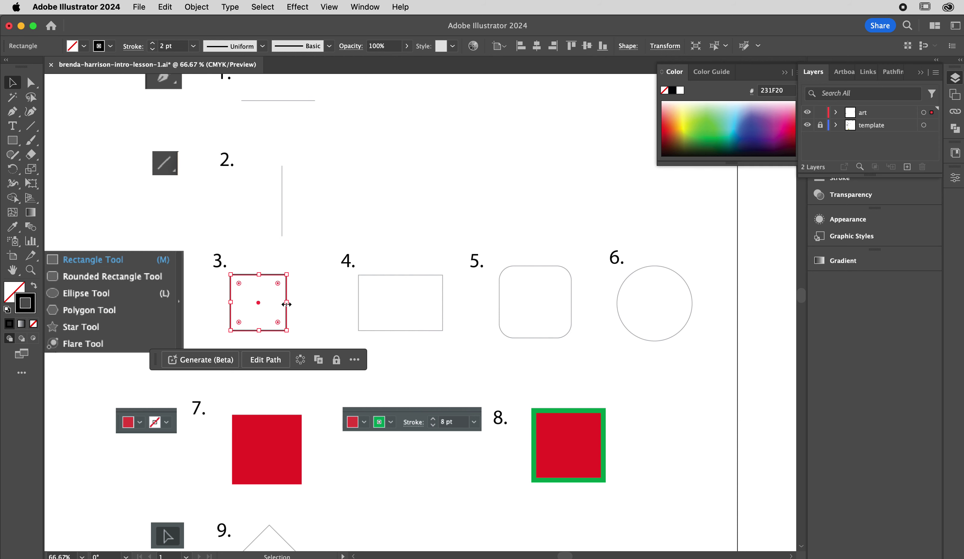
{"action": "left_click_drag", "start_coordinate": [290, 305], "coordinate": [499, 306]}
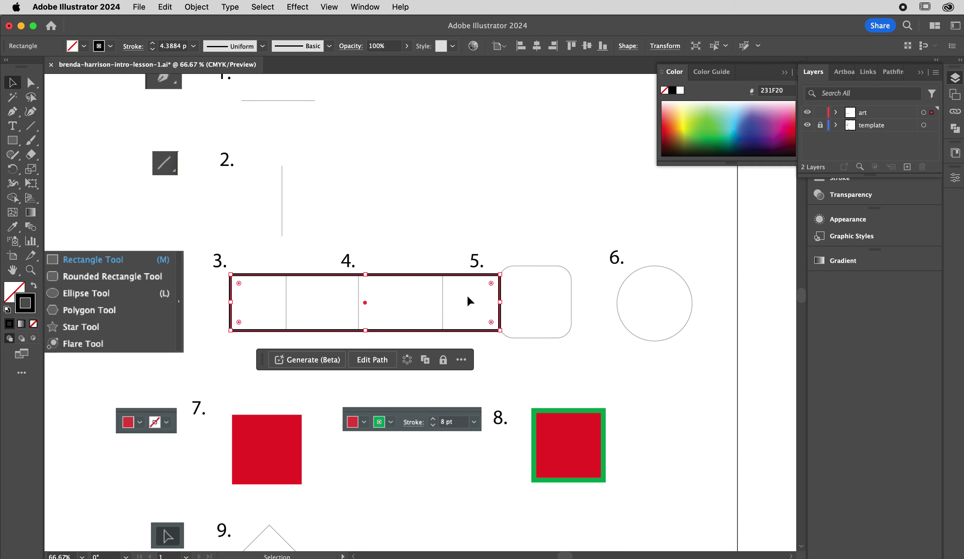
{"action": "key", "text": "super+z"}
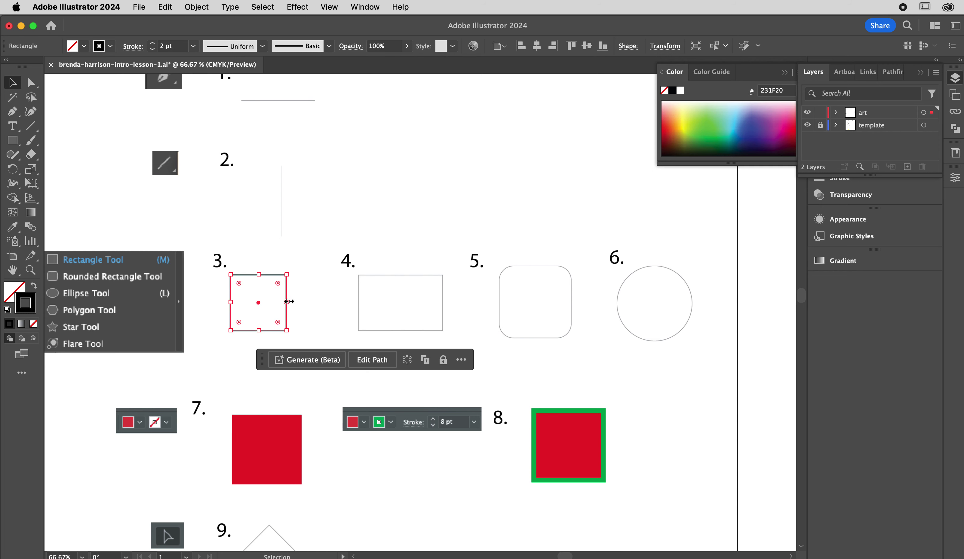
{"action": "left_click_drag", "start_coordinate": [286, 274], "coordinate": [338, 206]}
{"action": "key", "text": "super+z"}
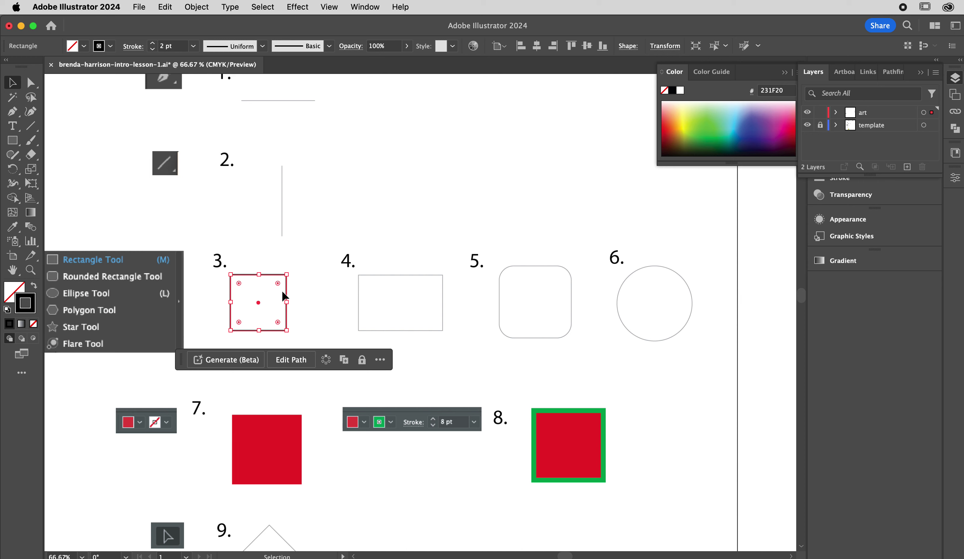
{"action": "left_click_drag", "start_coordinate": [285, 291], "coordinate": [432, 287]}
{"action": "left_click", "coordinate": [214, 323]}
{"action": "left_click_drag", "start_coordinate": [189, 333], "coordinate": [538, 333]}
{"action": "left_click_drag", "start_coordinate": [155, 332], "coordinate": [407, 286]}
{"action": "left_click_drag", "start_coordinate": [200, 273], "coordinate": [126, 265]}
{"action": "left_click_drag", "start_coordinate": [529, 292], "coordinate": [87, 271]}
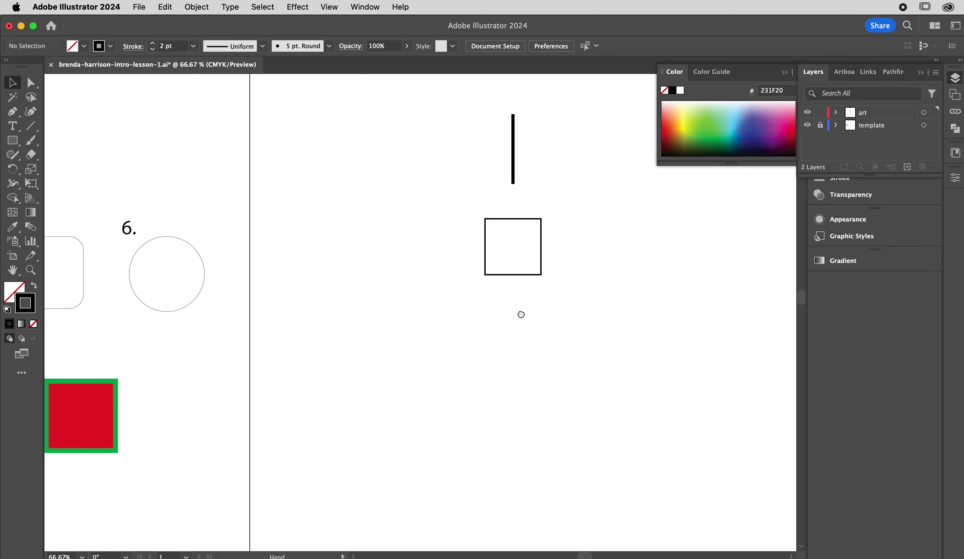
{"action": "left_click_drag", "start_coordinate": [532, 314], "coordinate": [463, 322]}
{"action": "left_click_drag", "start_coordinate": [470, 282], "coordinate": [320, 299]}
{"action": "scroll", "coordinate": [385, 438], "scroll_direction": "left", "scroll_amount": 15}
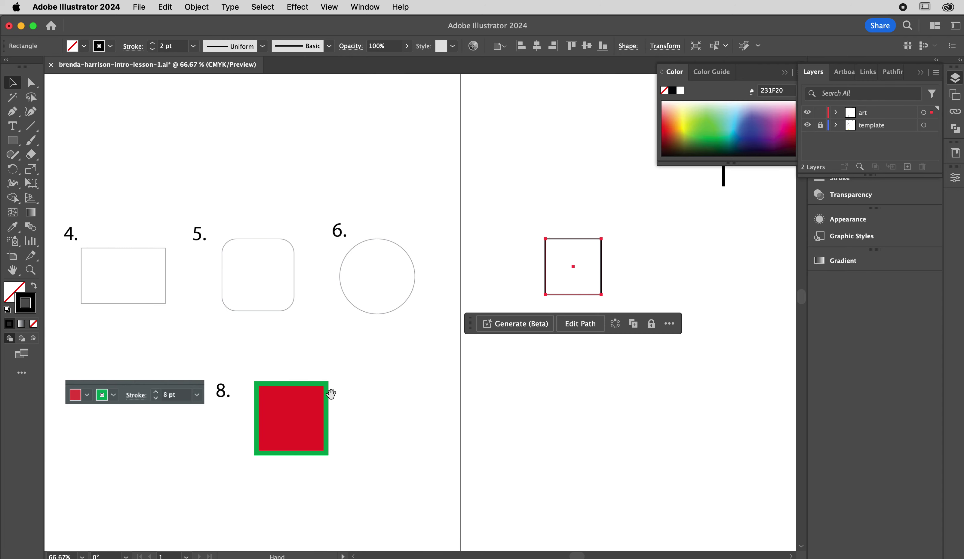
Step: Draw a rectangle over template item 4 and start moving it toward YOURS
{"action": "left_click", "coordinate": [13, 140]}
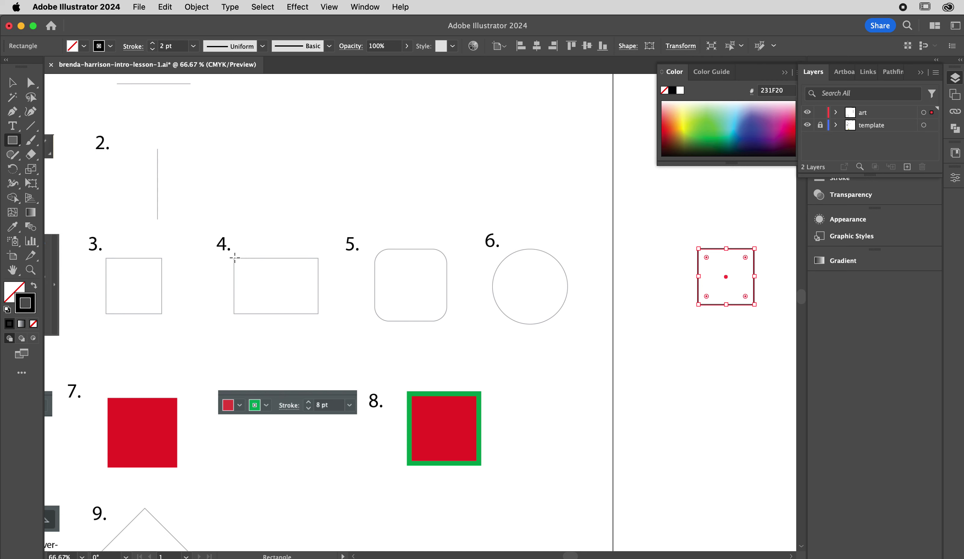
{"action": "mouse_move", "coordinate": [235, 258]}
{"action": "left_mouse_down"}
{"action": "mouse_move", "coordinate": [333, 312]}
{"action": "mouse_move", "coordinate": [319, 315]}
{"action": "left_mouse_up"}
{"action": "left_click", "coordinate": [13, 82]}
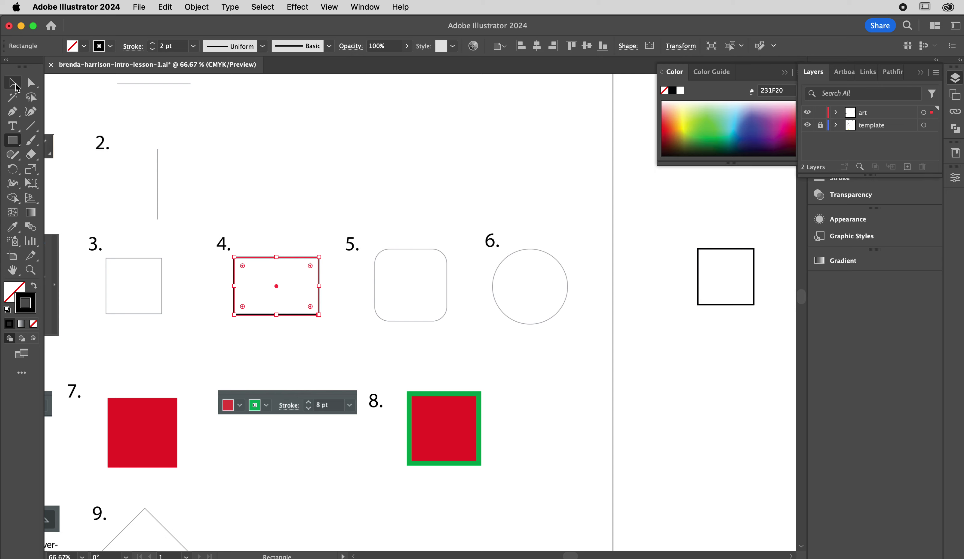
{"action": "left_click_drag", "start_coordinate": [255, 283], "coordinate": [291, 353]}
{"action": "left_click_drag", "start_coordinate": [262, 288], "coordinate": [336, 303]}
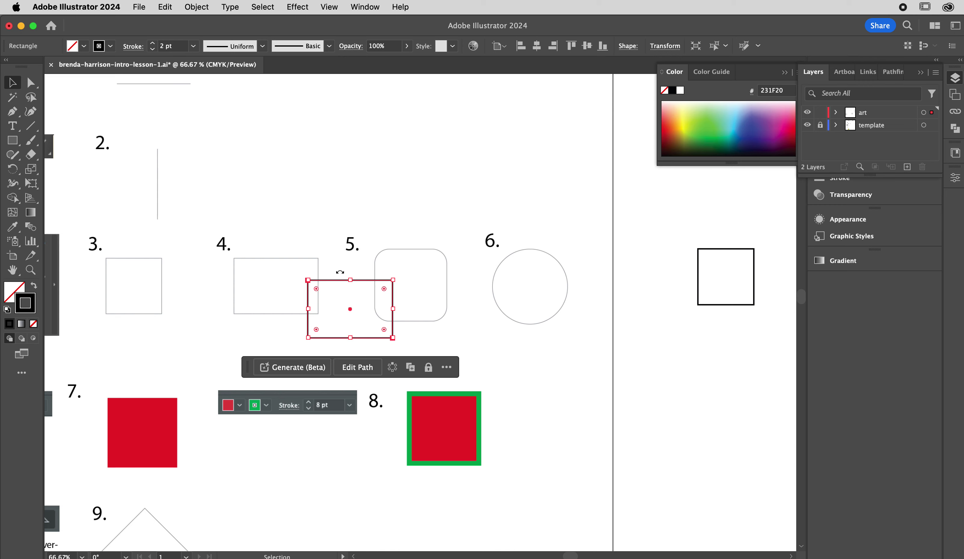
Step: Position the rectangle beside the square on YOURS, aligned with it
{"action": "left_click", "coordinate": [339, 283]}
{"action": "mouse_move", "coordinate": [325, 280]}
{"action": "left_mouse_down"}
{"action": "mouse_move", "coordinate": [636, 299]}
{"action": "mouse_move", "coordinate": [706, 283]}
{"action": "mouse_move", "coordinate": [758, 254]}
{"action": "mouse_move", "coordinate": [266, 280]}
{"action": "mouse_move", "coordinate": [350, 270]}
{"action": "mouse_move", "coordinate": [329, 265]}
{"action": "left_mouse_up"}
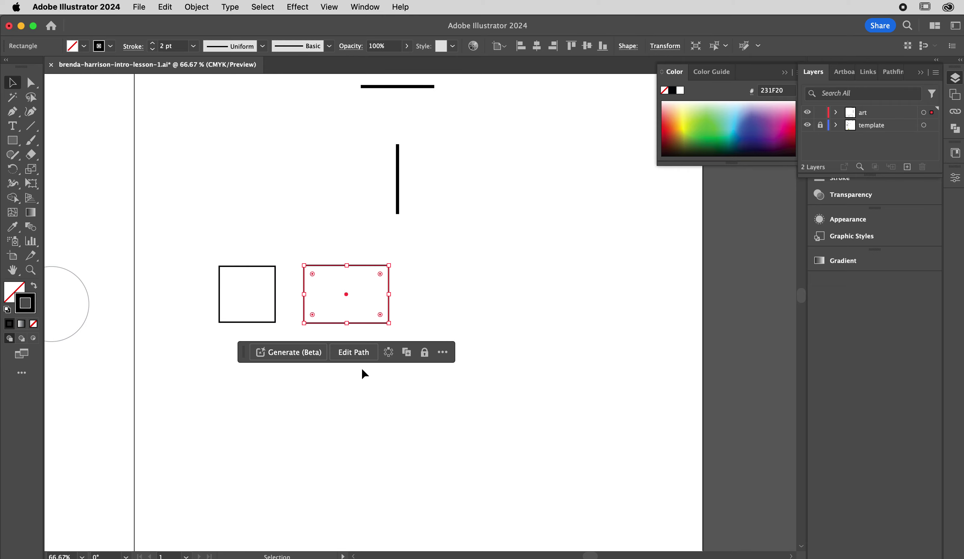
{"action": "left_click", "coordinate": [332, 8]}
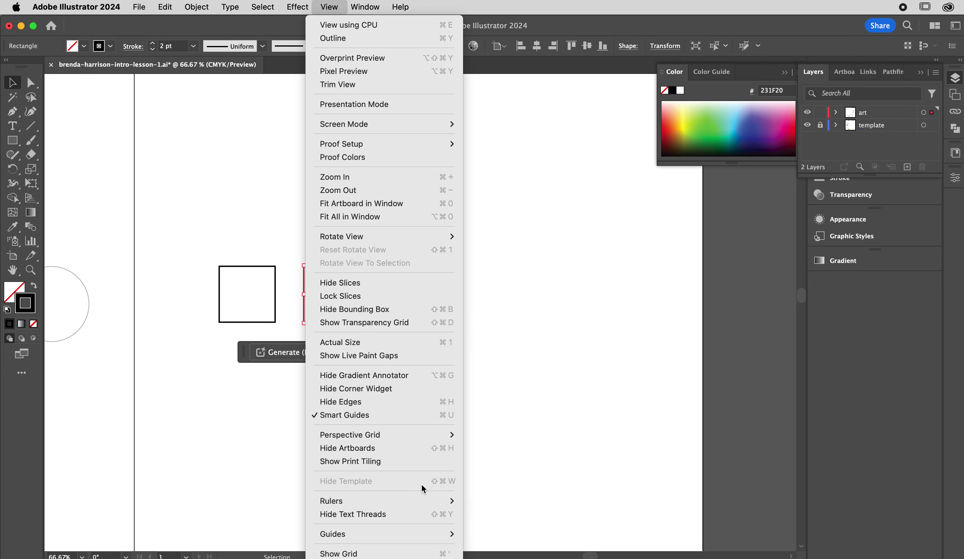
{"action": "left_click", "coordinate": [518, 375]}
{"action": "left_click_drag", "start_coordinate": [332, 323], "coordinate": [333, 327]}
{"action": "left_click", "coordinate": [318, 236]}
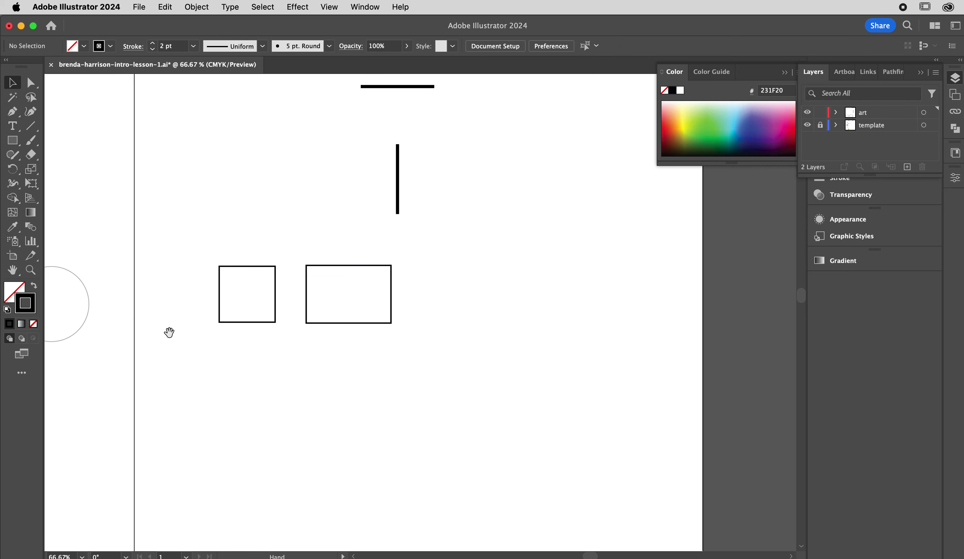
{"action": "scroll", "coordinate": [168, 331], "scroll_direction": "left", "scroll_amount": 10}
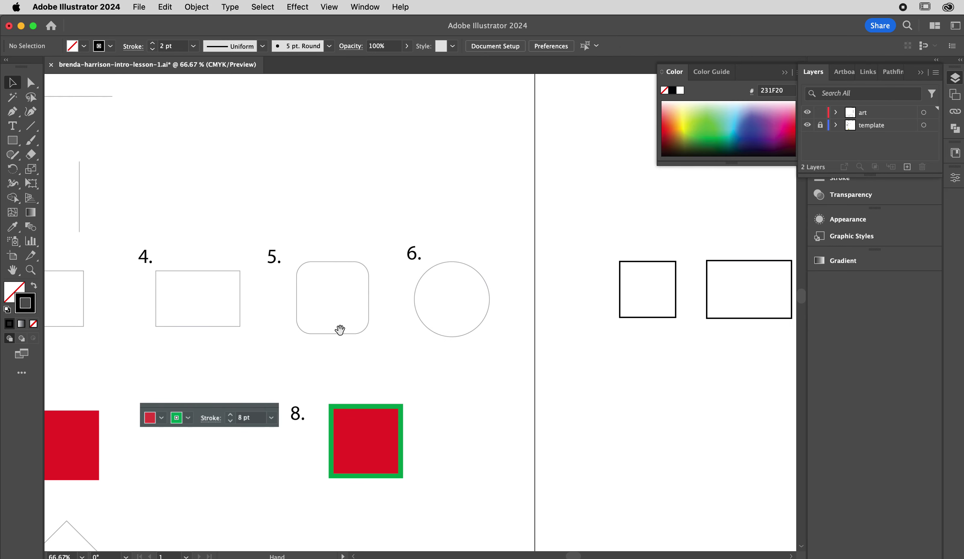
{"action": "scroll", "coordinate": [235, 349], "scroll_direction": "left", "scroll_amount": 5}
{"action": "scroll", "coordinate": [235, 349], "scroll_direction": "down", "scroll_amount": 2}
{"action": "scroll", "coordinate": [238, 338], "scroll_direction": "right", "scroll_amount": 4}
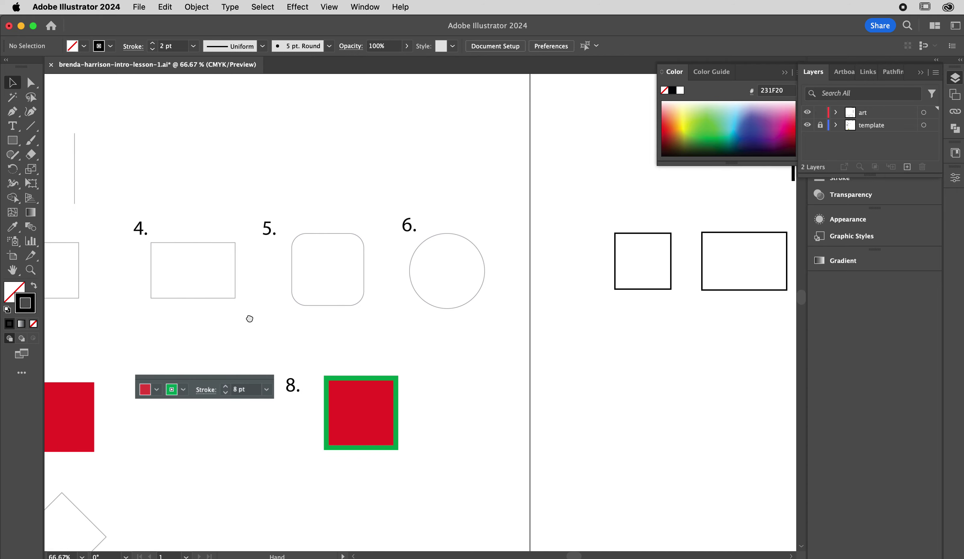
{"action": "left_click_drag", "start_coordinate": [181, 327], "coordinate": [157, 362]}
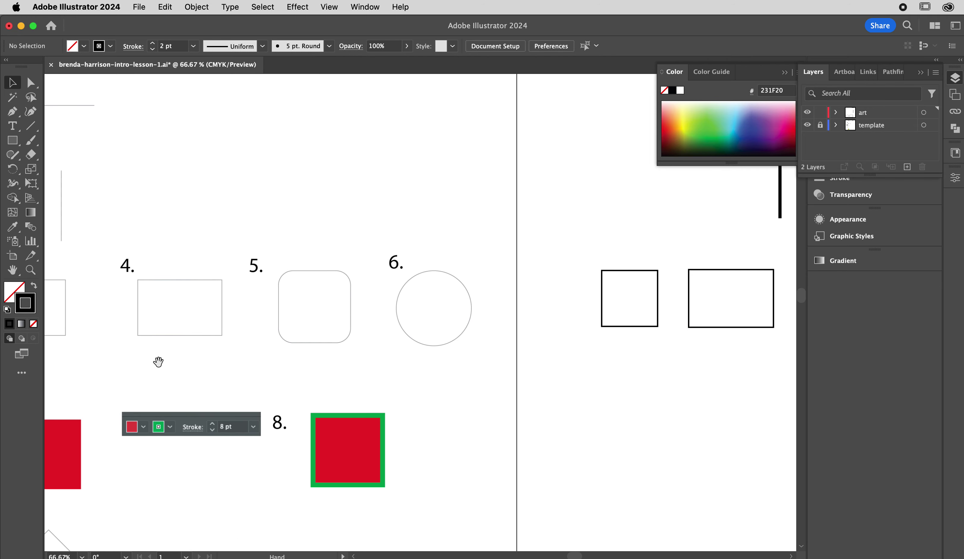
Step: Draw a rounded rectangle over template item 5 with the Rounded Rectangle tool
{"action": "left_click", "coordinate": [13, 141]}
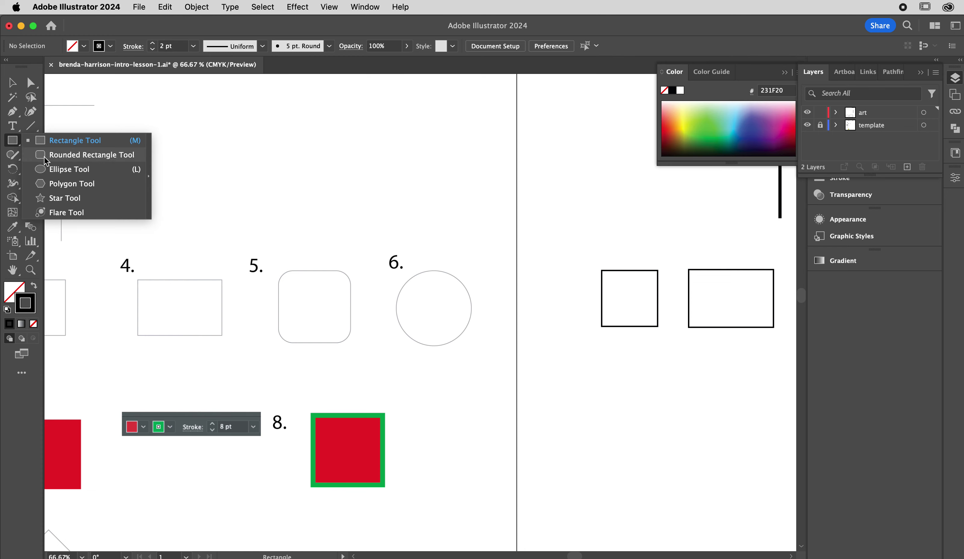
{"action": "left_click", "coordinate": [61, 155]}
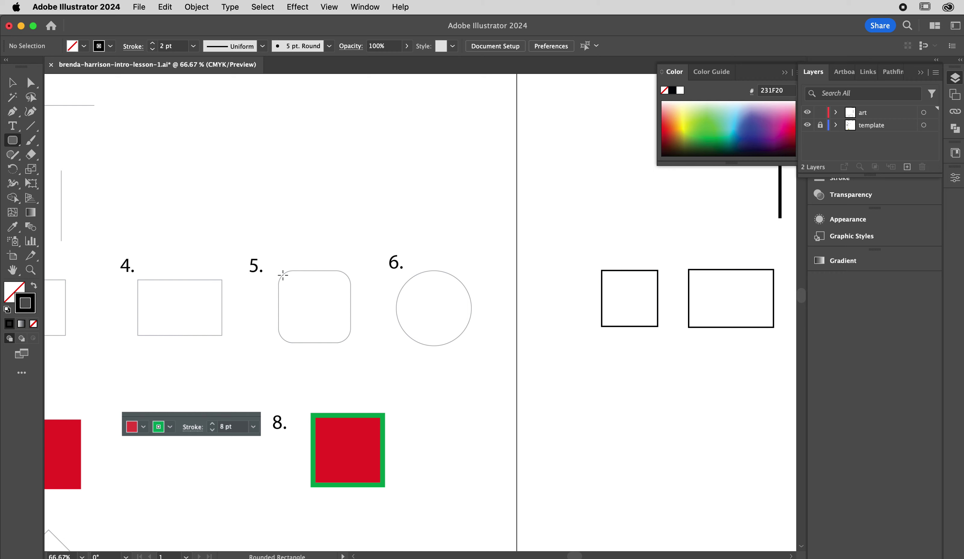
{"action": "left_click_drag", "start_coordinate": [283, 275], "coordinate": [336, 341]}
{"action": "key", "text": "cmd+z"}
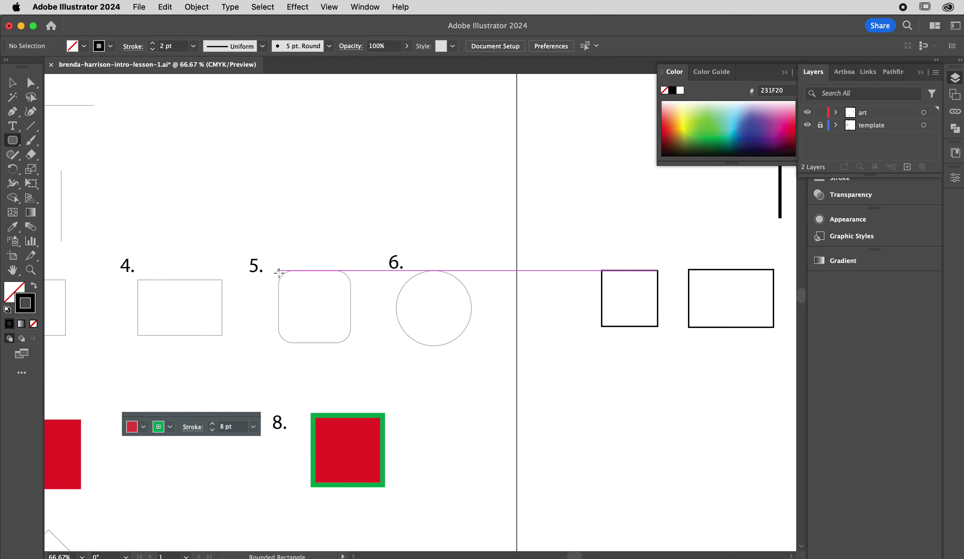
{"action": "left_click_drag", "start_coordinate": [279, 271], "coordinate": [346, 342]}
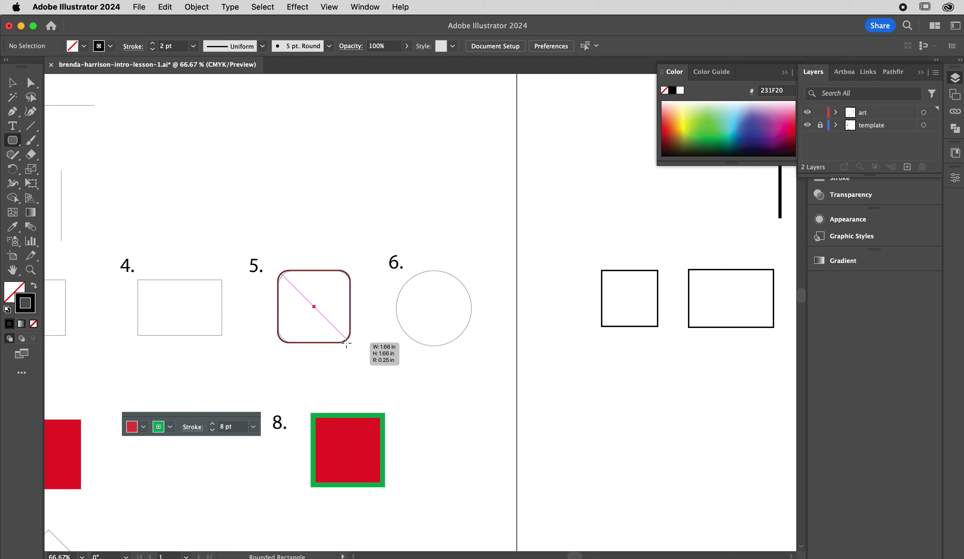
{"action": "left_click_drag", "start_coordinate": [346, 343], "coordinate": [346, 342]}
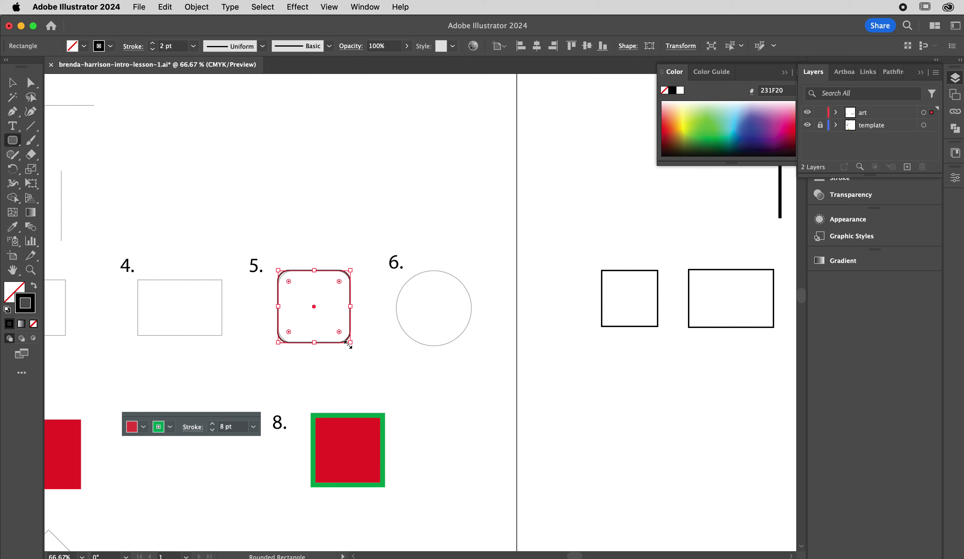
Step: Give the rounded rectangle a green stroke at 6 pt
{"action": "left_click", "coordinate": [110, 46]}
{"action": "left_click", "coordinate": [84, 66]}
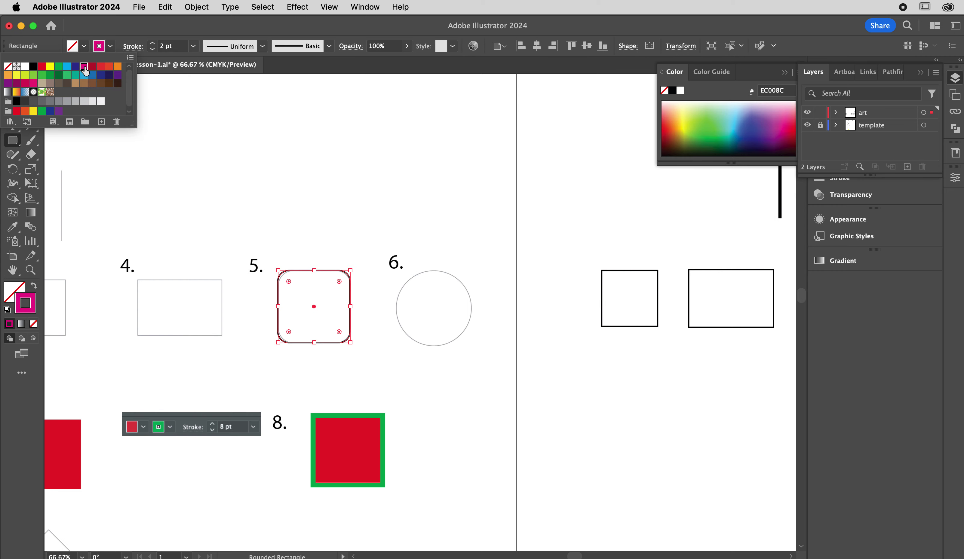
{"action": "left_click", "coordinate": [58, 66]}
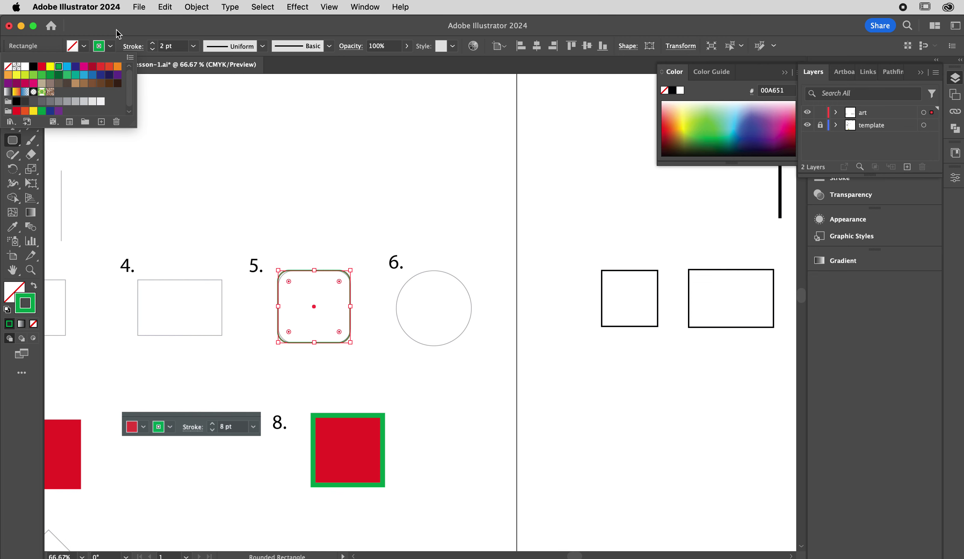
{"action": "left_click", "coordinate": [111, 46]}
{"action": "left_click", "coordinate": [153, 43]}
{"action": "left_click", "coordinate": [153, 43]}
{"action": "left_click", "coordinate": [153, 44]}
{"action": "left_click", "coordinate": [153, 43]}
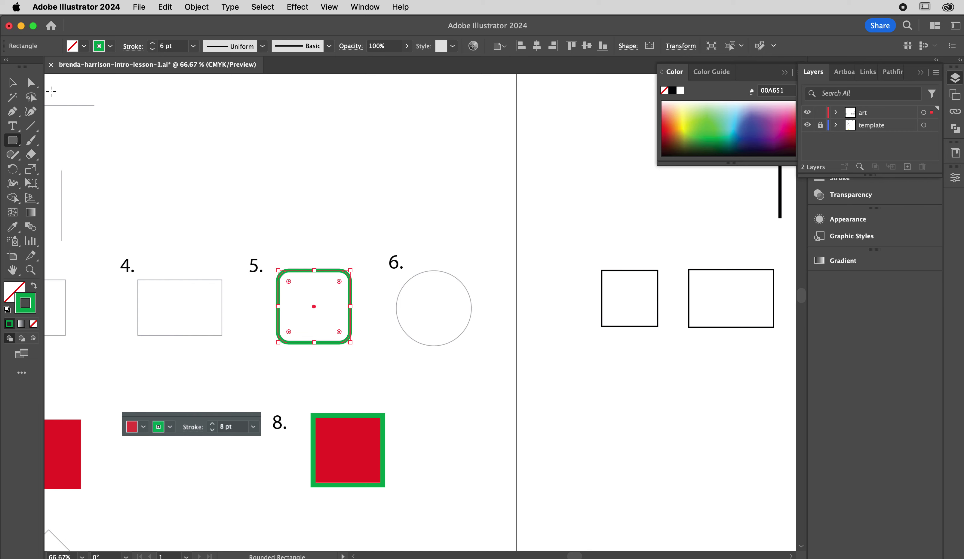
Step: Move the green rounded rectangle beside the two black squares on YOURS
{"action": "key", "text": "v"}
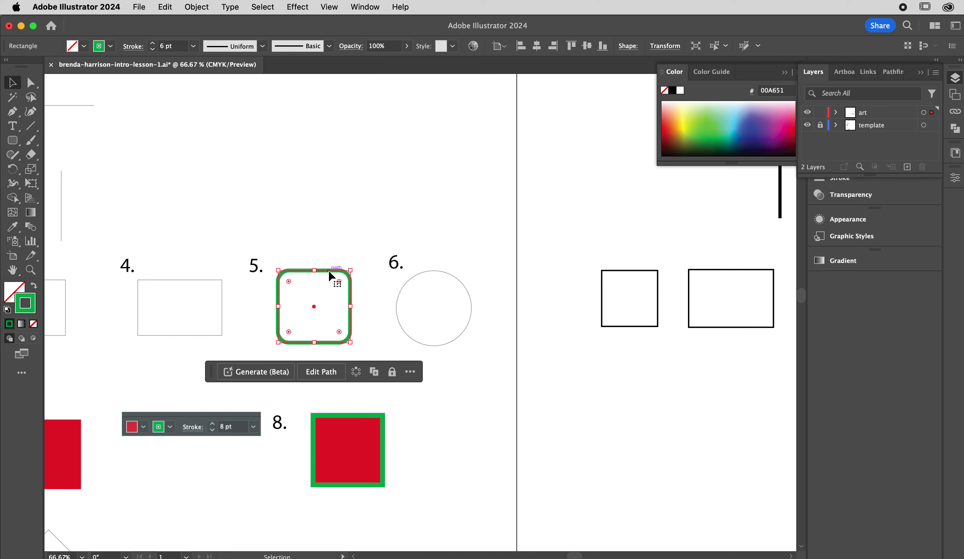
{"action": "left_click_drag", "start_coordinate": [329, 271], "coordinate": [725, 351]}
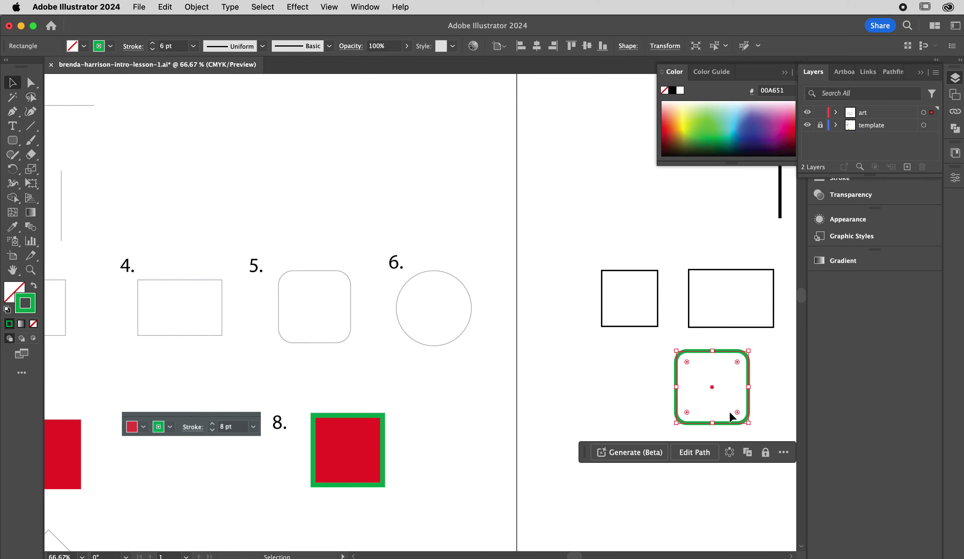
{"action": "key", "text": "space"}
{"action": "left_click_drag", "start_coordinate": [729, 411], "coordinate": [352, 430]}
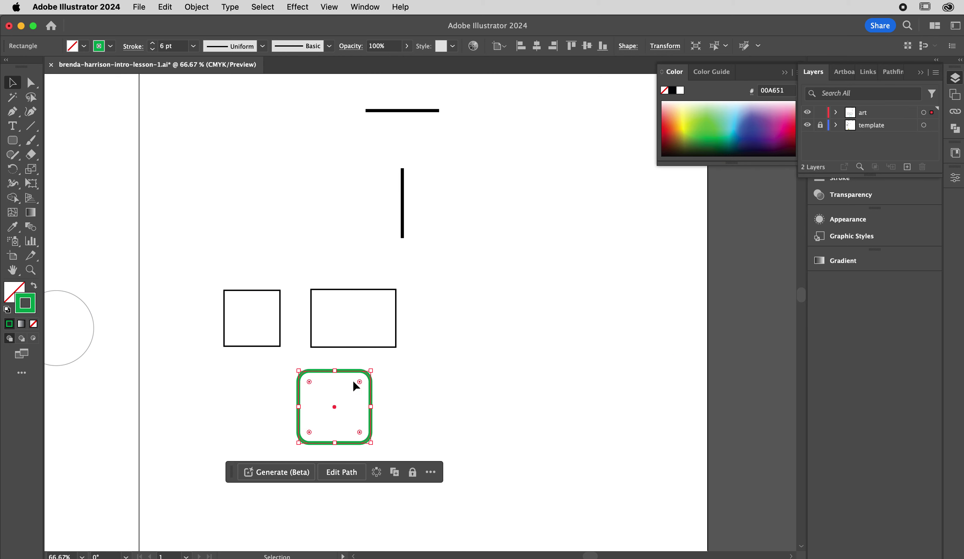
{"action": "left_click_drag", "start_coordinate": [342, 370], "coordinate": [468, 280]}
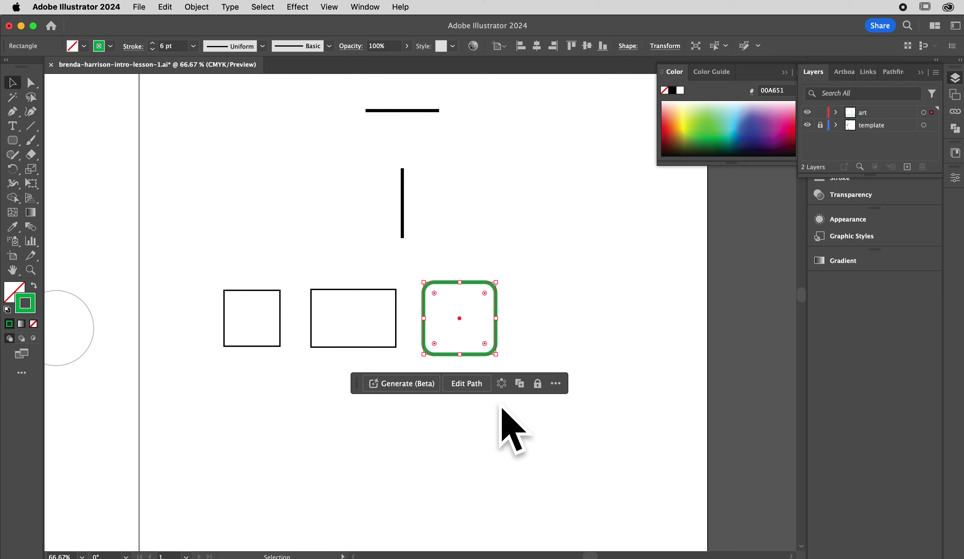
{"action": "left_click", "coordinate": [296, 390]}
{"action": "key", "text": "space"}
{"action": "left_click_drag", "start_coordinate": [220, 387], "coordinate": [495, 396]}
{"action": "left_click_drag", "start_coordinate": [252, 397], "coordinate": [522, 405]}
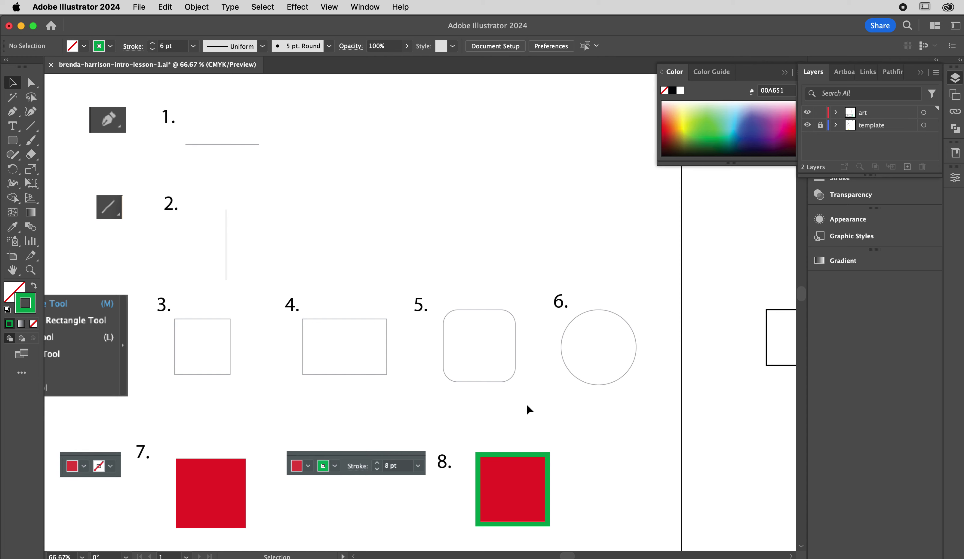
Step: Trace a perfect circle over template circle 6 with the Ellipse tool
{"action": "left_click_drag", "start_coordinate": [12, 140], "coordinate": [85, 172]}
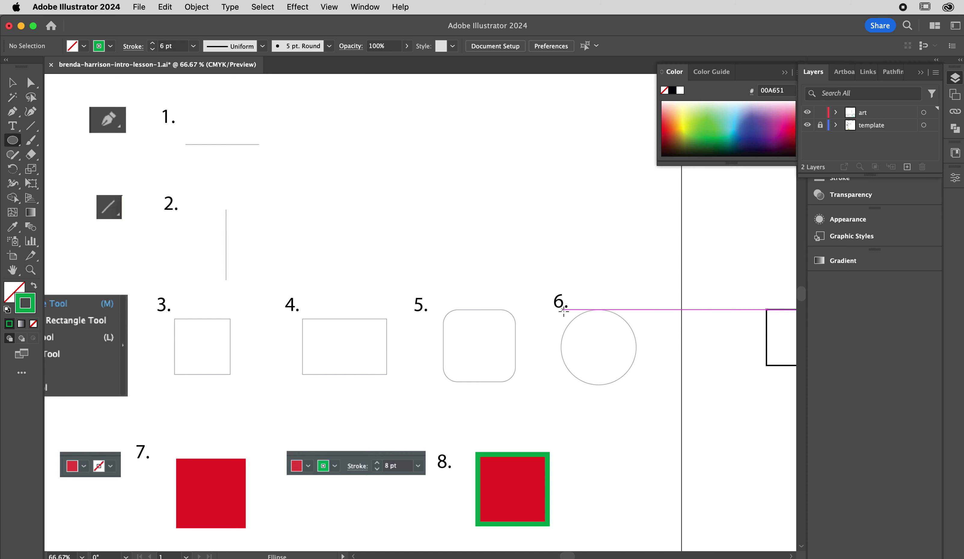
{"action": "left_click_drag", "start_coordinate": [564, 310], "coordinate": [606, 385]}
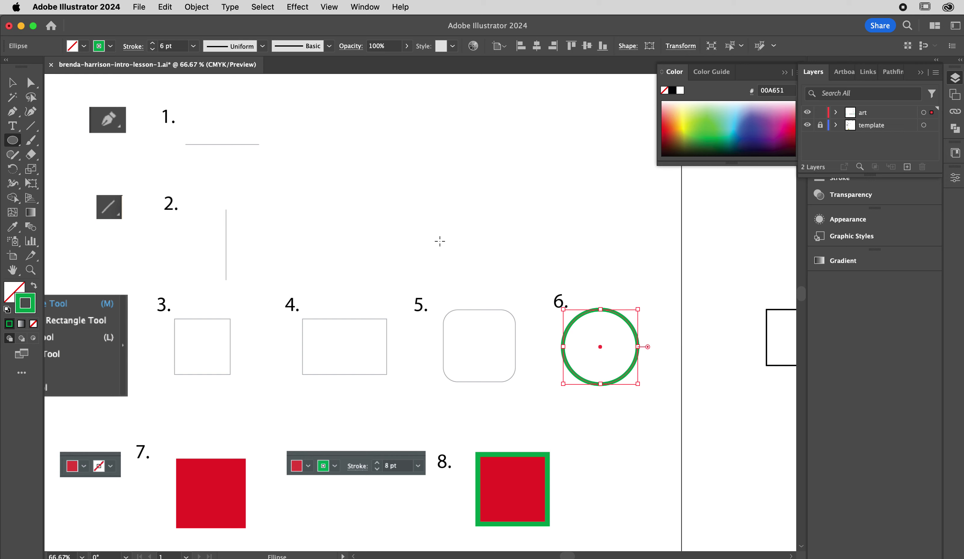
{"action": "key", "text": "Delete"}
{"action": "mouse_move", "coordinate": [561, 311]}
{"action": "left_mouse_down"}
{"action": "mouse_move", "coordinate": [612, 389]}
{"action": "mouse_move", "coordinate": [637, 394]}
{"action": "mouse_move", "coordinate": [631, 387]}
{"action": "left_mouse_up"}
{"action": "key", "text": "shift"}
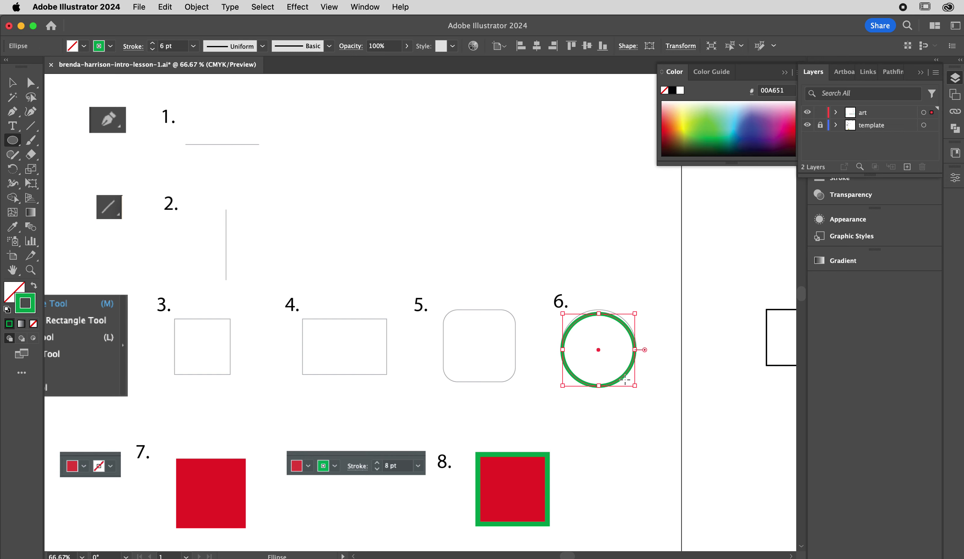
{"action": "key", "text": "ctrl+z"}
{"action": "left_click_drag", "start_coordinate": [562, 307], "coordinate": [636, 384]}
Step: Move the green circle onto YOURS, right of the rounded rectangle
{"action": "left_click", "coordinate": [12, 83]}
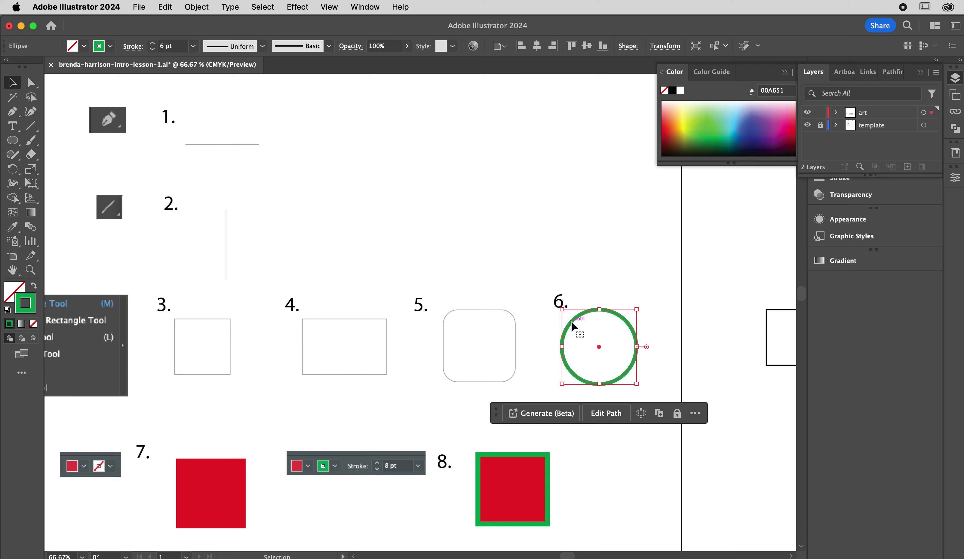
{"action": "left_click_drag", "start_coordinate": [571, 321], "coordinate": [722, 337]}
{"action": "key", "text": "space"}
{"action": "left_click_drag", "start_coordinate": [749, 468], "coordinate": [522, 320]}
{"action": "left_click", "coordinate": [292, 423]}
{"action": "left_click_drag", "start_coordinate": [291, 423], "coordinate": [543, 270]}
{"action": "left_click_drag", "start_coordinate": [310, 383], "coordinate": [312, 383]}
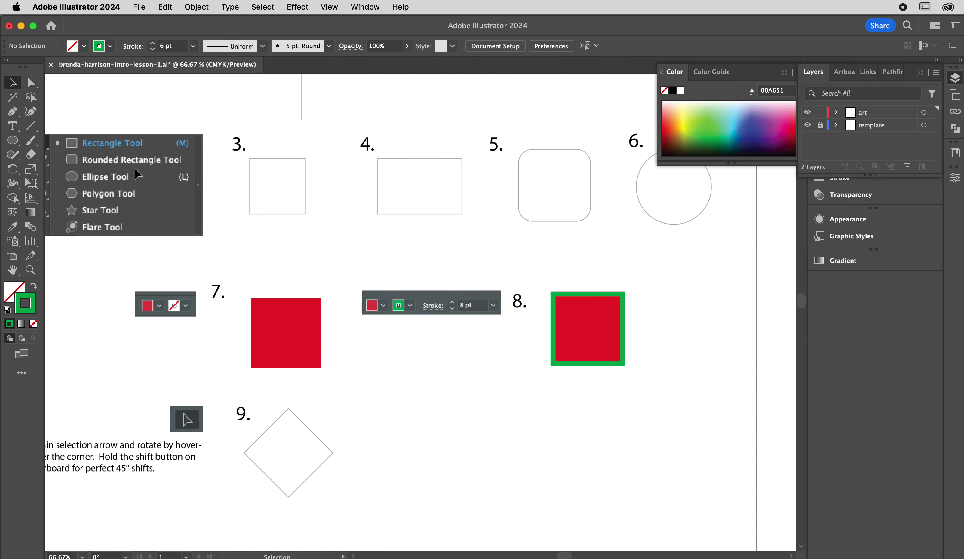
{"action": "left_click", "coordinate": [14, 141]}
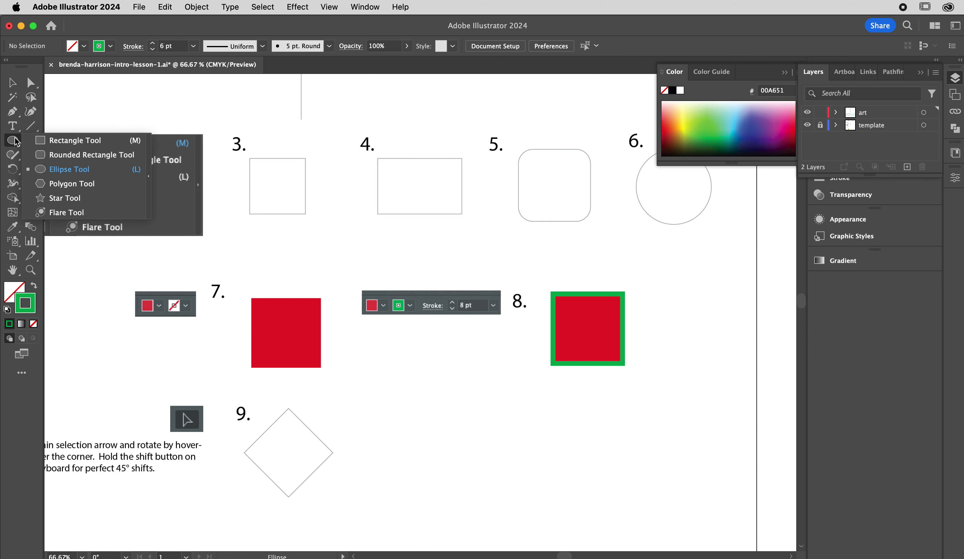
{"action": "left_click", "coordinate": [81, 140]}
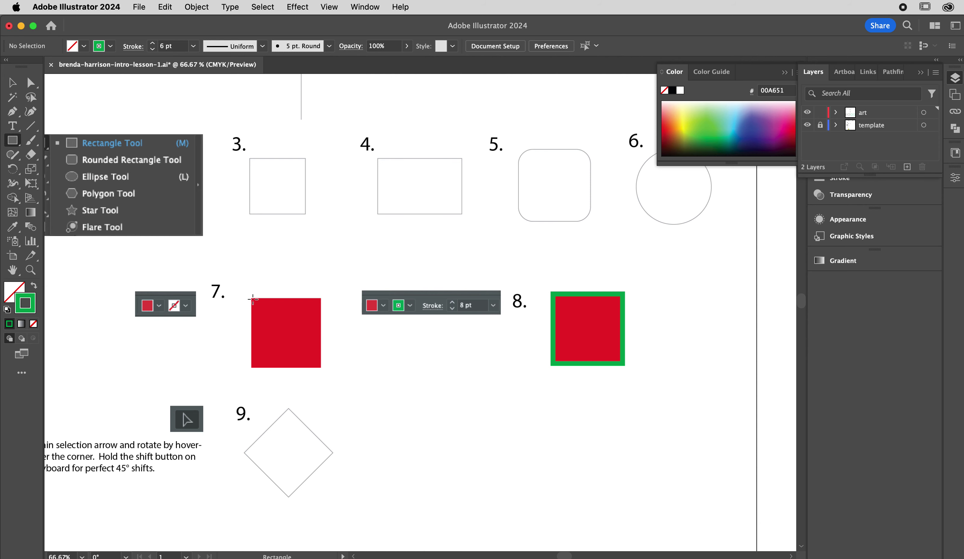
Step: Draw a square over template square 7 with a CMYK Red fill and no stroke
{"action": "left_click_drag", "start_coordinate": [253, 299], "coordinate": [315, 367]}
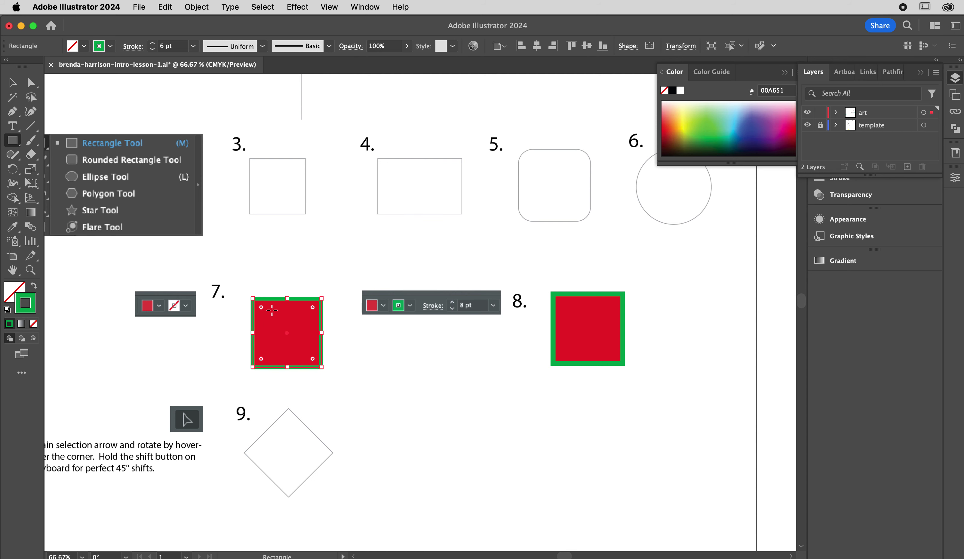
{"action": "left_click", "coordinate": [83, 46]}
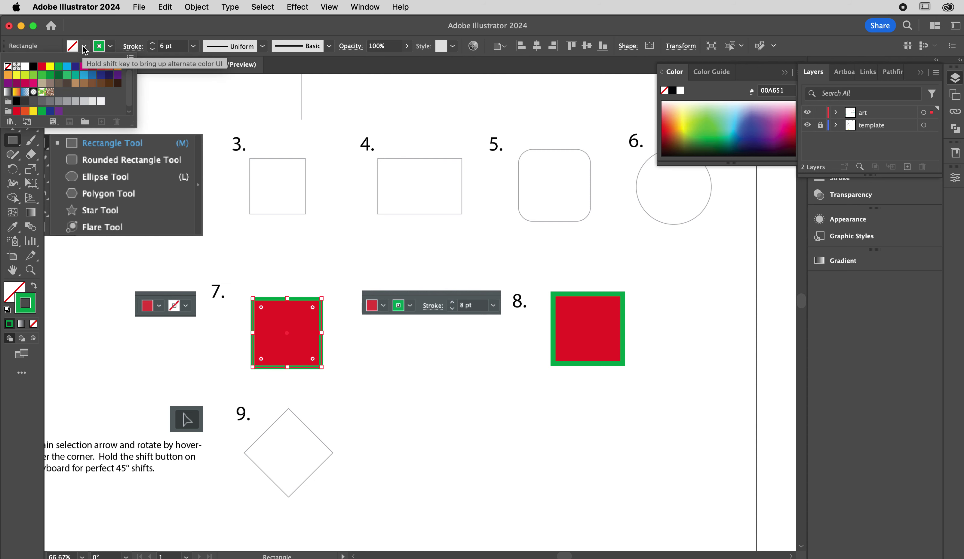
{"action": "left_click", "coordinate": [42, 68]}
{"action": "left_click", "coordinate": [110, 46]}
{"action": "left_click", "coordinate": [110, 45]}
{"action": "left_click", "coordinate": [8, 67]}
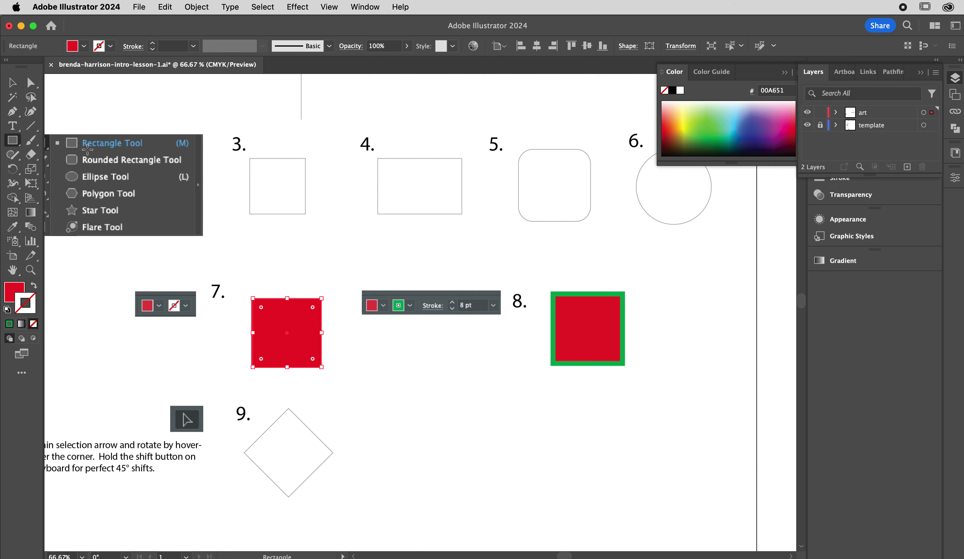
Step: Copy the red square onto YOURS below the outlined squares
{"action": "left_click", "coordinate": [12, 83]}
{"action": "left_click_drag", "start_coordinate": [275, 353], "coordinate": [719, 365]}
{"action": "left_click_drag", "start_coordinate": [720, 486], "coordinate": [319, 461]}
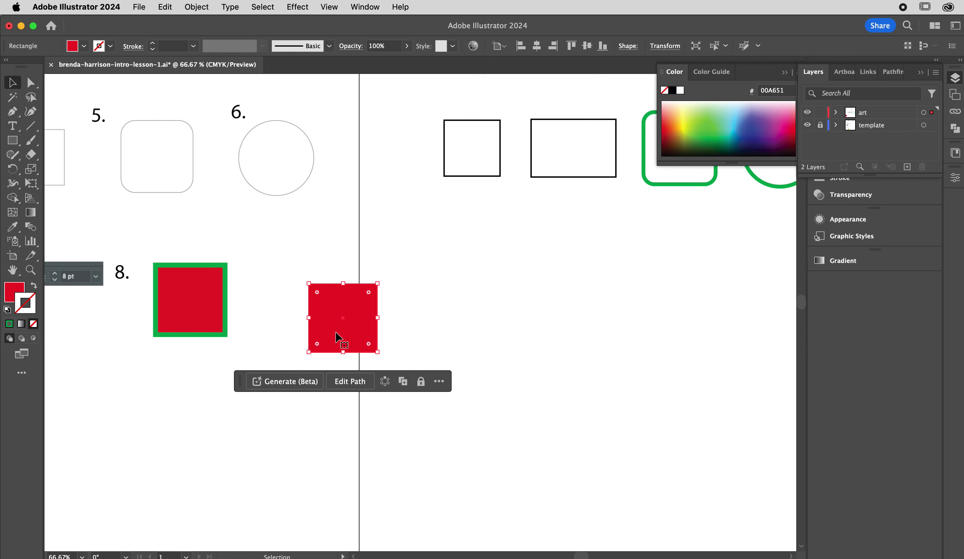
{"action": "left_click_drag", "start_coordinate": [338, 338], "coordinate": [570, 325]}
{"action": "left_click", "coordinate": [227, 403]}
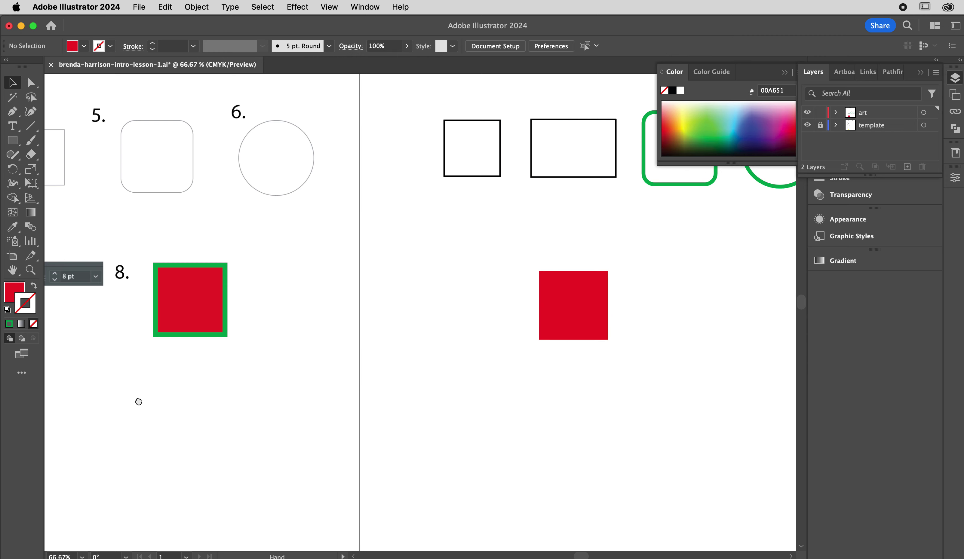
{"action": "left_click_drag", "start_coordinate": [137, 401], "coordinate": [160, 456]}
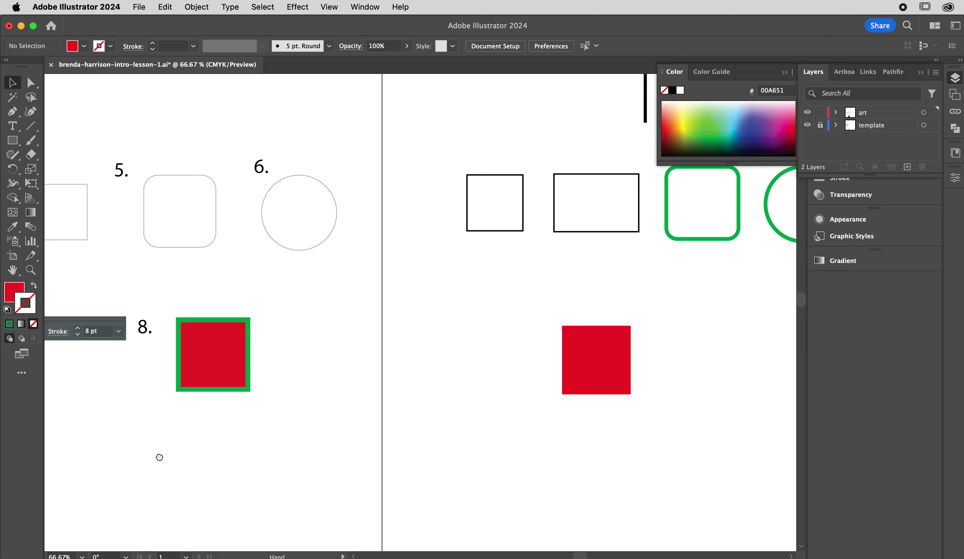
Step: Draw a square over template square 8 with a thick 10 pt CMYK Green outline
{"action": "left_click", "coordinate": [15, 144]}
{"action": "left_click_drag", "start_coordinate": [176, 322], "coordinate": [247, 389]}
{"action": "left_click", "coordinate": [110, 46]}
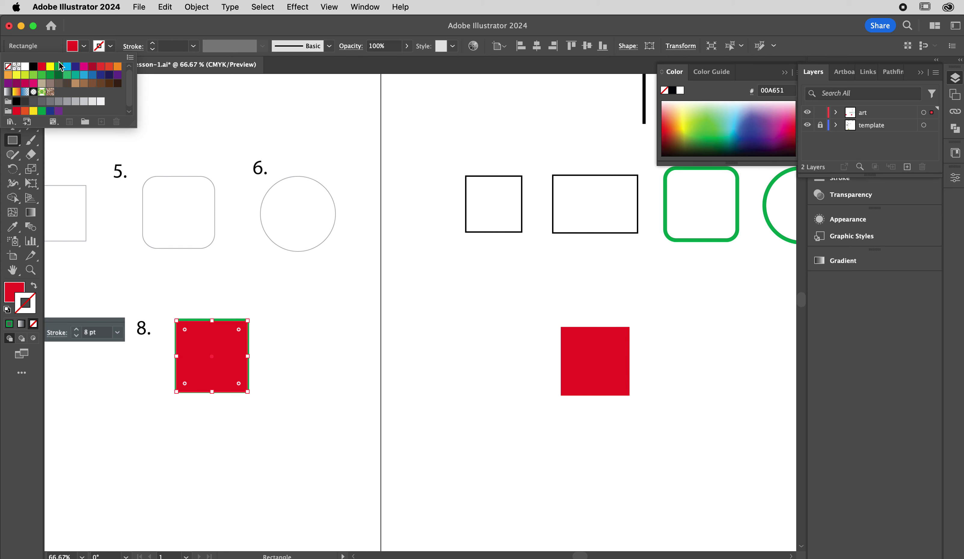
{"action": "left_click", "coordinate": [59, 68]}
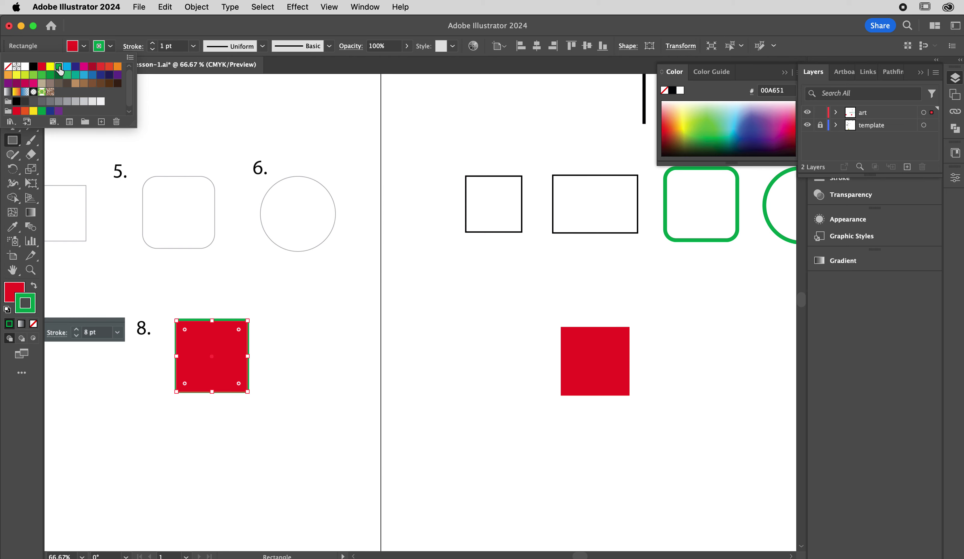
{"action": "left_click", "coordinate": [152, 43]}
{"action": "left_click", "coordinate": [153, 43]}
{"action": "left_click", "coordinate": [152, 43]}
{"action": "left_click", "coordinate": [152, 43]}
{"action": "left_click", "coordinate": [152, 43]}
{"action": "left_click", "coordinate": [153, 43]}
{"action": "left_click", "coordinate": [153, 44]}
{"action": "left_click", "coordinate": [152, 43]}
{"action": "left_click", "coordinate": [152, 44]}
Step: Place a copy of the bordered square beside the plain red square on YOURS
{"action": "key", "text": "v"}
{"action": "left_click", "coordinate": [219, 304]}
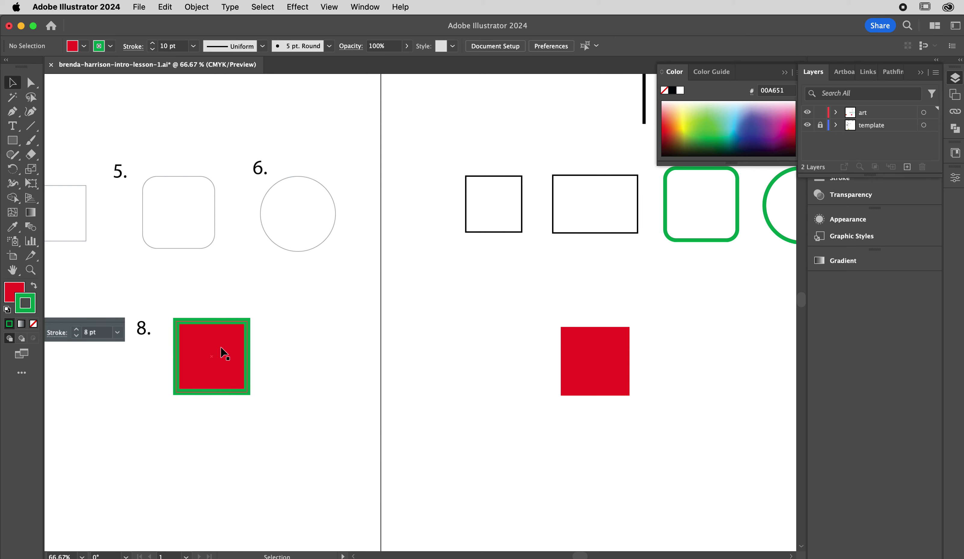
{"action": "left_click_drag", "start_coordinate": [222, 348], "coordinate": [713, 351]}
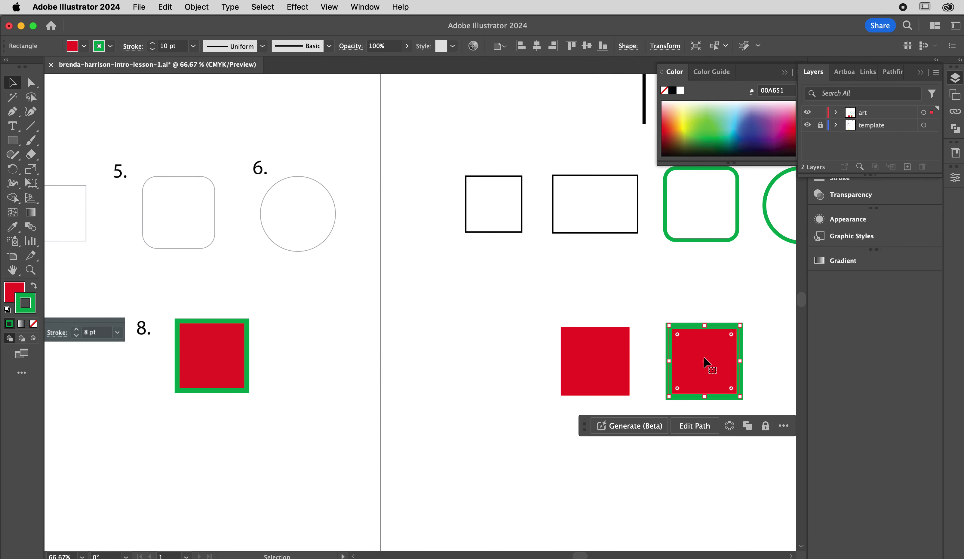
{"action": "left_click", "coordinate": [356, 413]}
Step: Zoom out to check both artboards, then zoom back in on template items 7–11
{"action": "key", "text": "super+minus"}
{"action": "key", "text": "super+minus"}
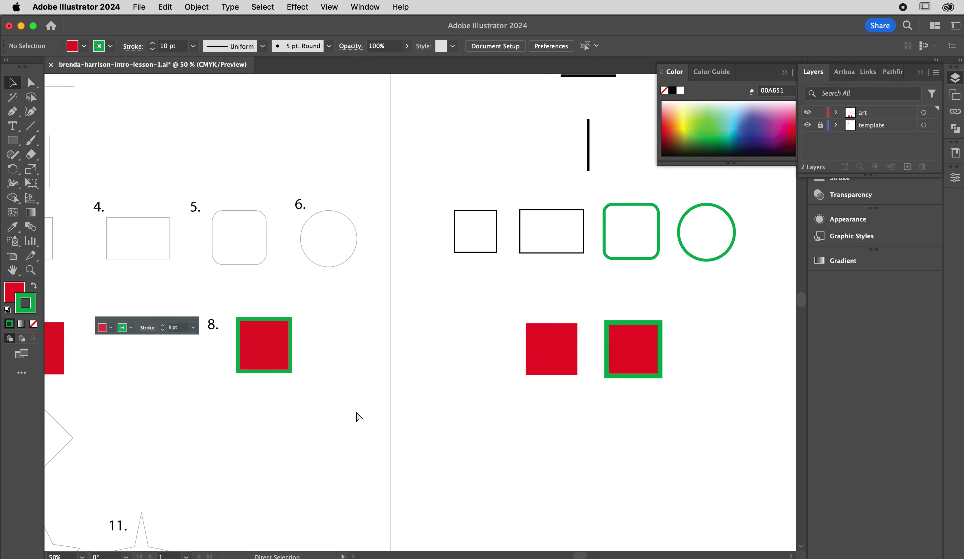
{"action": "key", "text": "super+minus"}
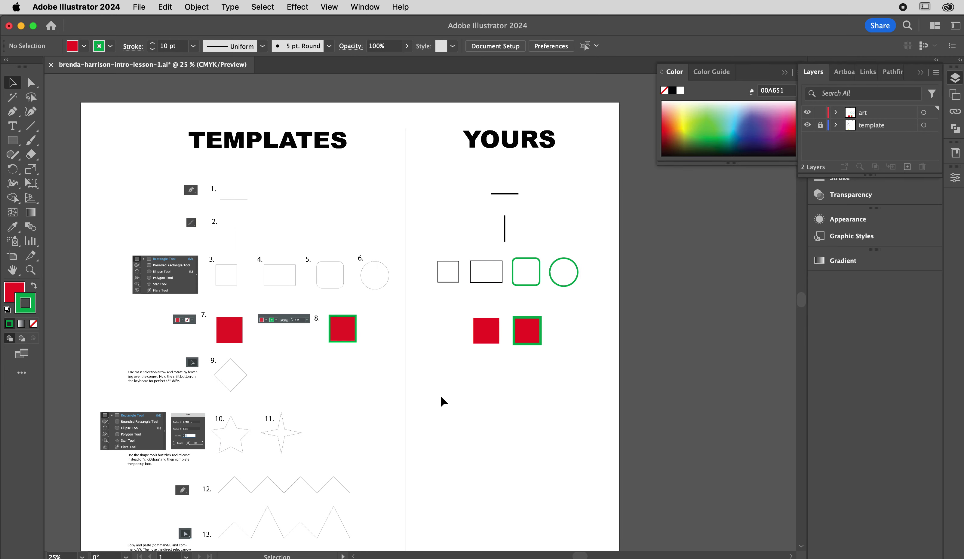
{"action": "scroll", "coordinate": [313, 423], "scroll_direction": "down", "scroll_amount": 3}
{"action": "scroll", "coordinate": [313, 423], "scroll_direction": "left", "scroll_amount": 3}
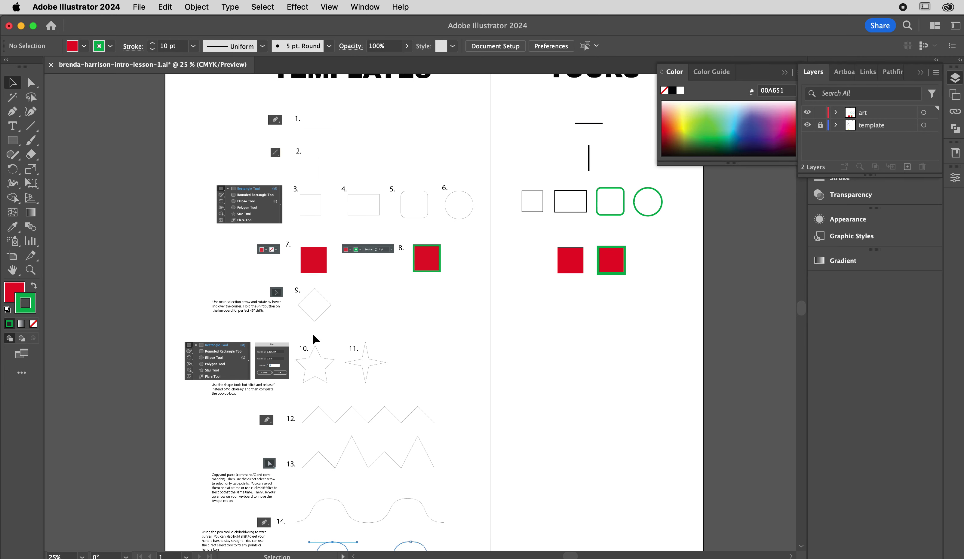
{"action": "key", "text": "super+equal"}
{"action": "key", "text": "super+equal"}
{"action": "key", "text": "super+equal"}
{"action": "left_click_drag", "start_coordinate": [167, 314], "coordinate": [263, 305]}
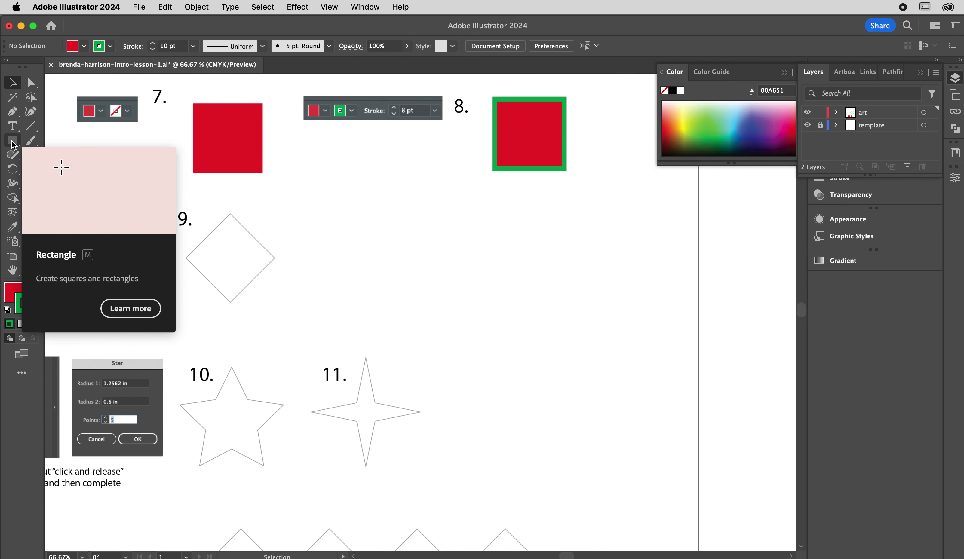
Step: Draw a square over template item 9 and rotate it 45° into a diamond
{"action": "left_click_drag", "start_coordinate": [13, 144], "coordinate": [77, 141]}
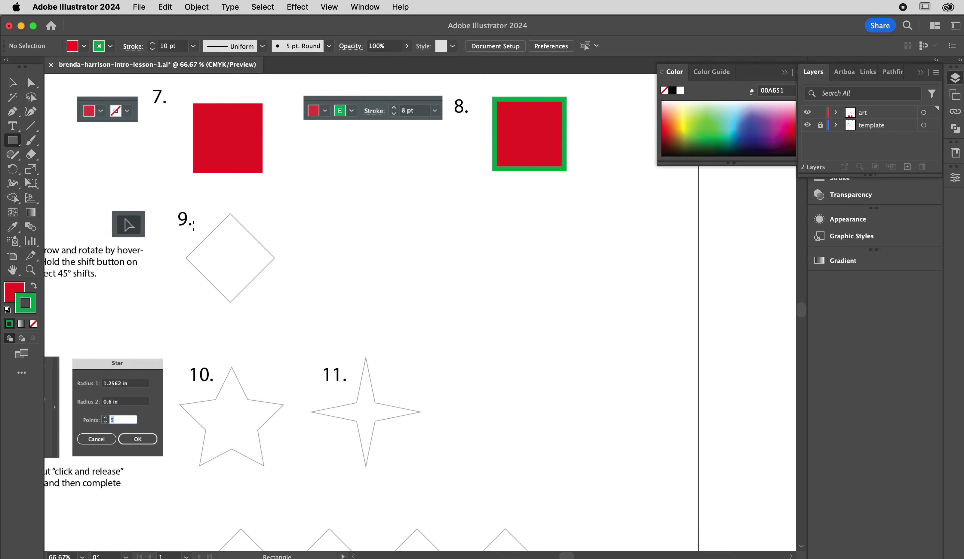
{"action": "left_click_drag", "start_coordinate": [190, 221], "coordinate": [244, 287]}
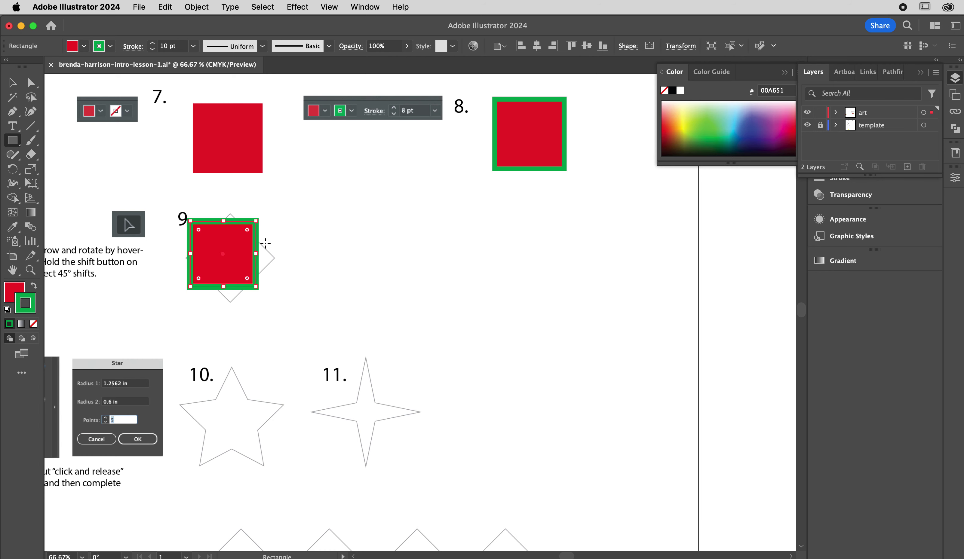
{"action": "left_click", "coordinate": [16, 83]}
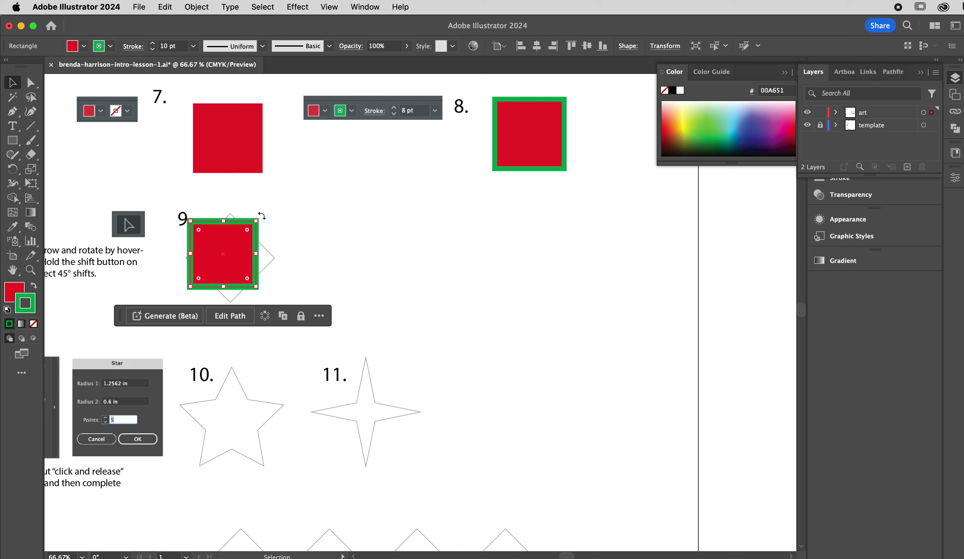
{"action": "key", "text": "shift"}
{"action": "left_click_drag", "start_coordinate": [262, 216], "coordinate": [238, 202]}
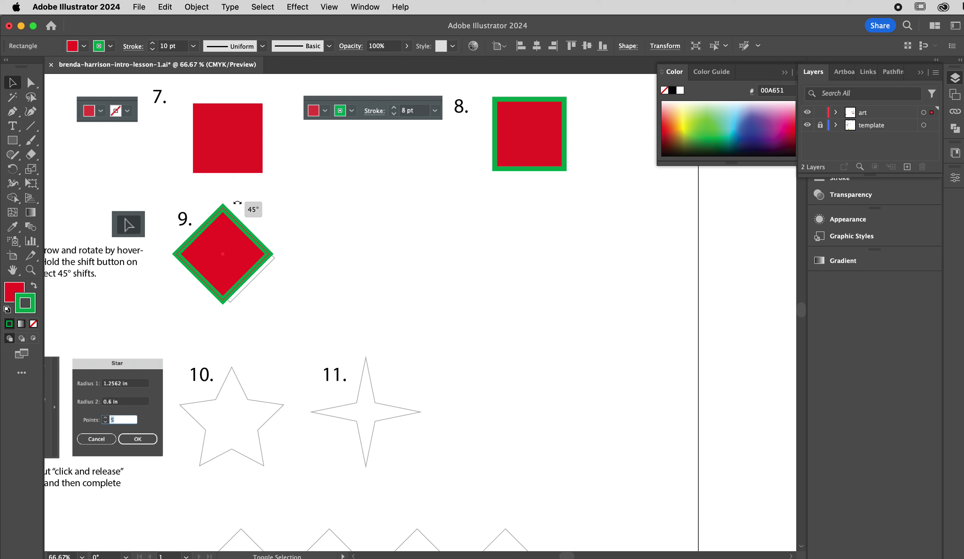
{"action": "left_click_drag", "start_coordinate": [237, 203], "coordinate": [237, 203]}
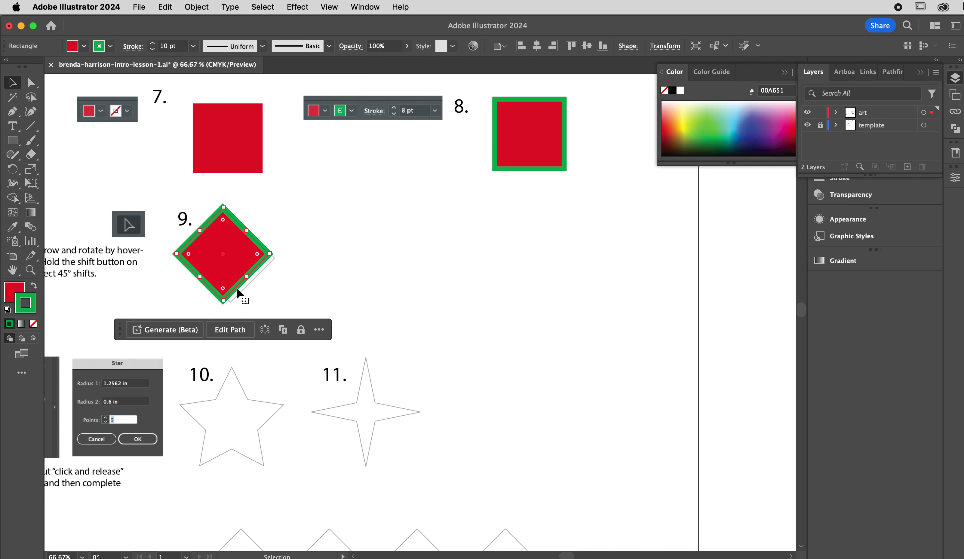
Step: Give the diamond a 4 pt black stroke and no fill
{"action": "left_click", "coordinate": [110, 46]}
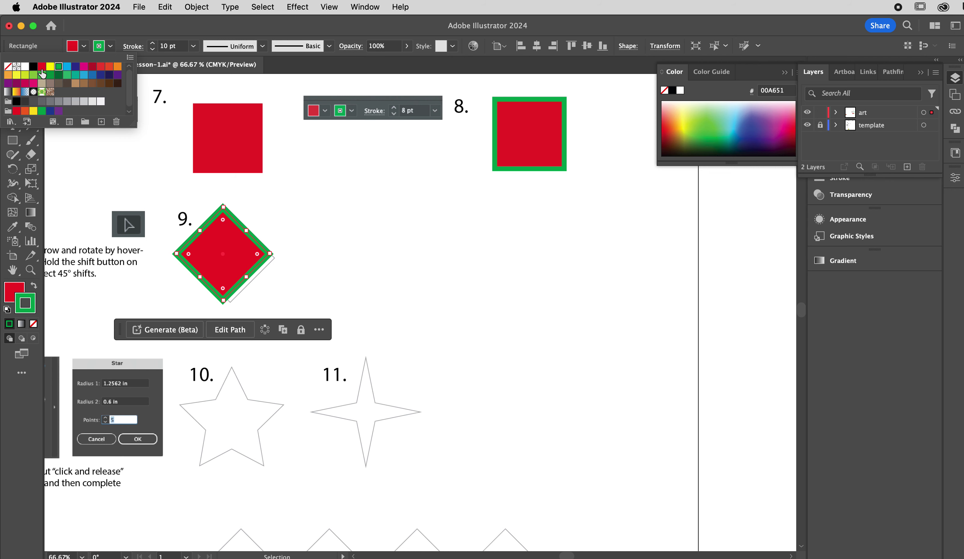
{"action": "left_click", "coordinate": [33, 69]}
{"action": "left_click", "coordinate": [152, 49]}
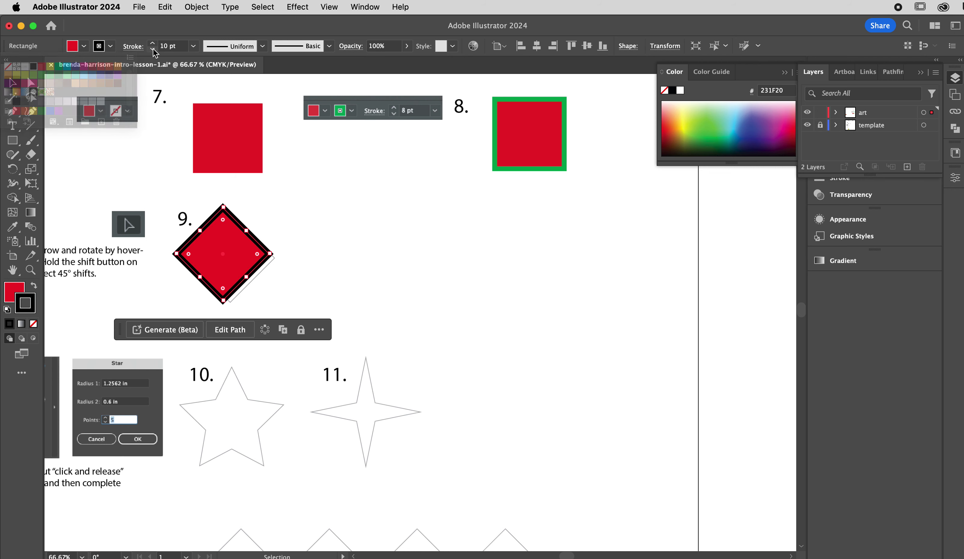
{"action": "left_click", "coordinate": [153, 49]}
{"action": "left_click", "coordinate": [153, 50]}
{"action": "left_click", "coordinate": [153, 50]}
{"action": "left_click", "coordinate": [152, 50]}
{"action": "left_click", "coordinate": [153, 50]}
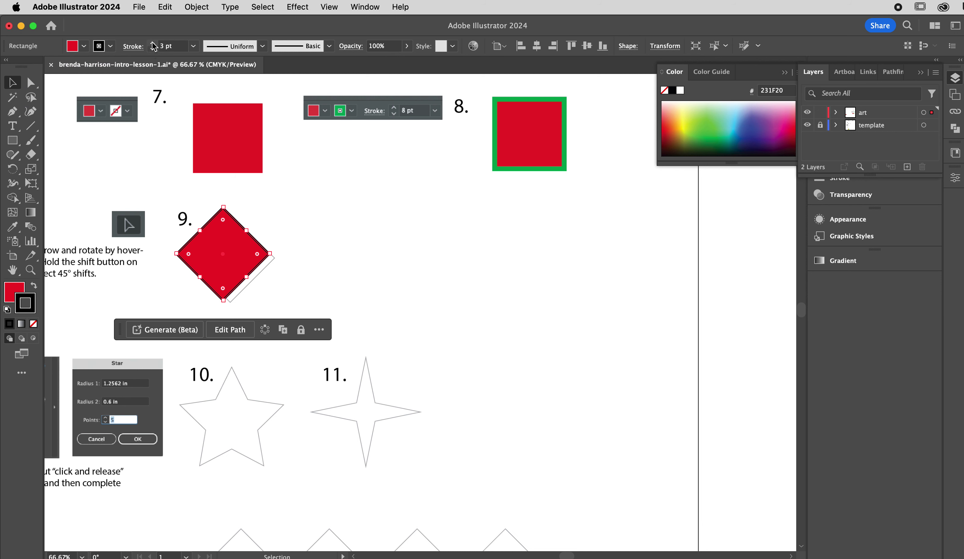
{"action": "left_click", "coordinate": [84, 46]}
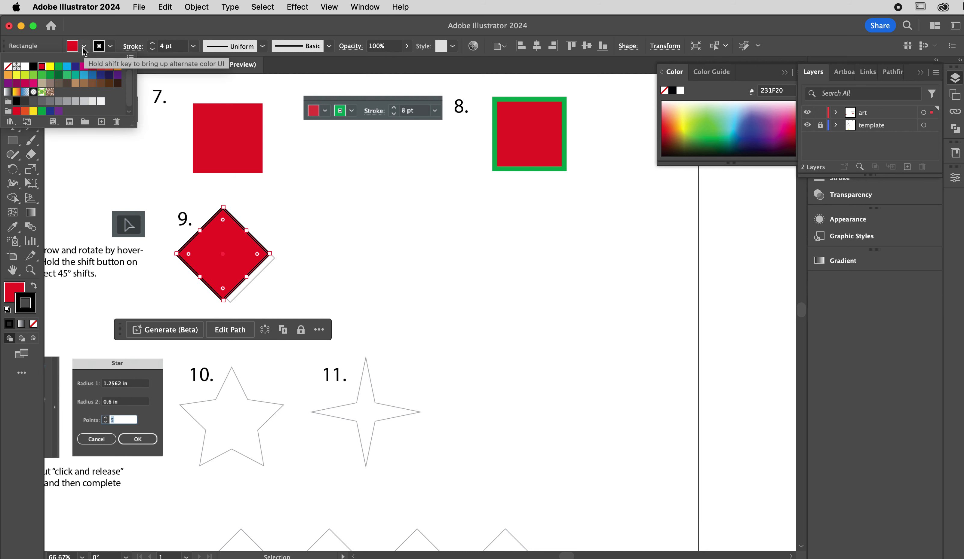
{"action": "left_click", "coordinate": [8, 68]}
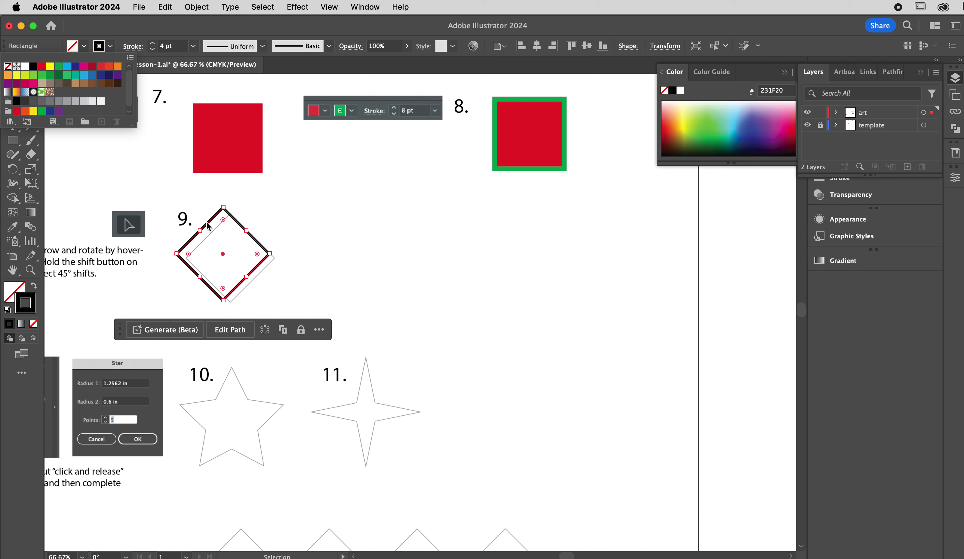
{"action": "left_click", "coordinate": [368, 249]}
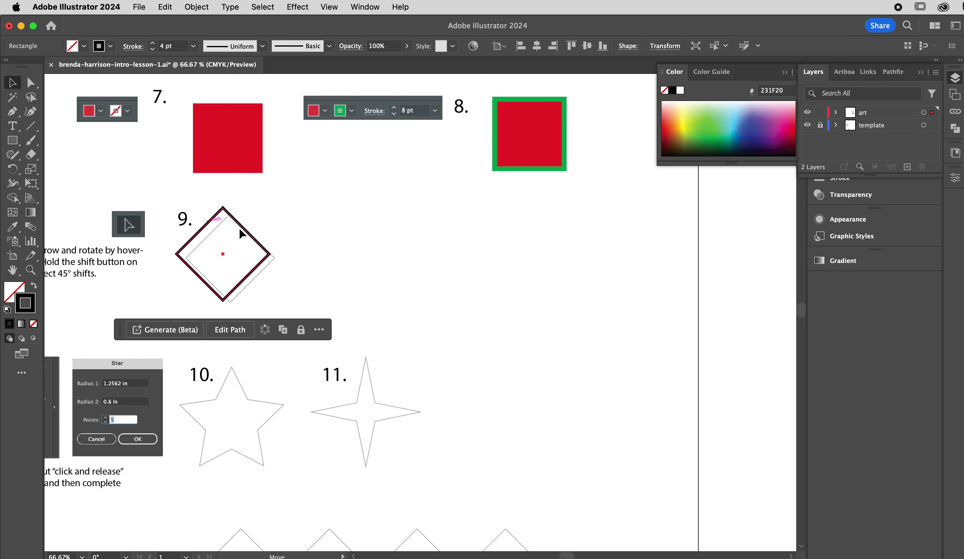
Step: Move the diamond onto the right-hand YOURS artboard
{"action": "left_click_drag", "start_coordinate": [208, 227], "coordinate": [771, 294]}
{"action": "left_click_drag", "start_coordinate": [729, 450], "coordinate": [466, 456]}
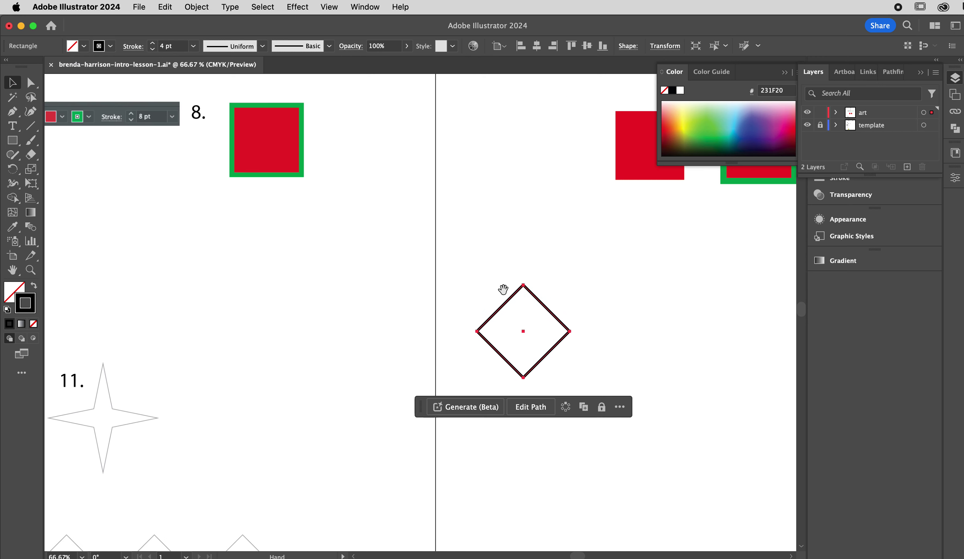
{"action": "left_click_drag", "start_coordinate": [507, 301], "coordinate": [688, 253]}
{"action": "left_click", "coordinate": [494, 349]}
{"action": "left_click_drag", "start_coordinate": [301, 309], "coordinate": [391, 305]}
{"action": "scroll", "coordinate": [391, 304], "scroll_direction": "left", "scroll_amount": 10}
{"action": "scroll", "coordinate": [361, 256], "scroll_direction": "down", "scroll_amount": 4}
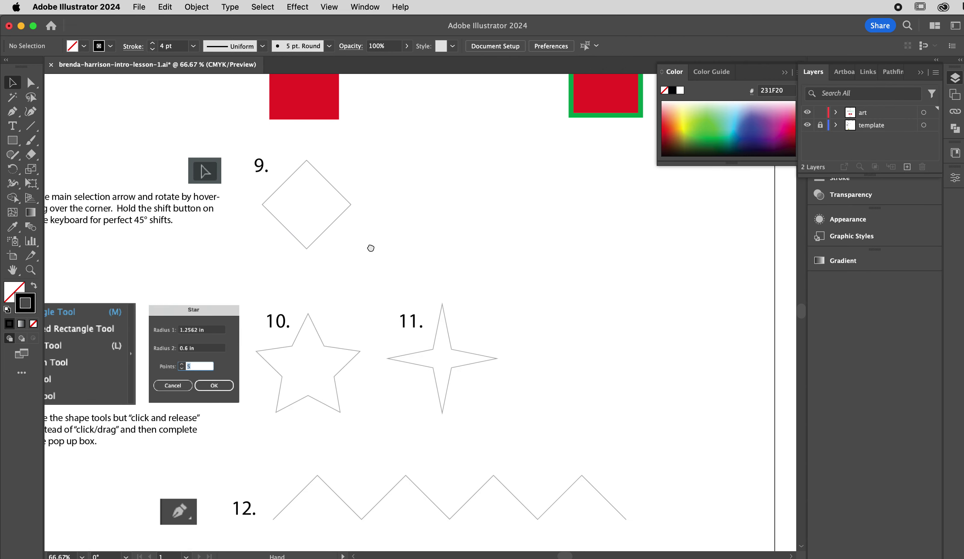
Step: Trace a five-point star over template item 10 and move it under the YOURS diamond
{"action": "left_click_drag", "start_coordinate": [13, 141], "coordinate": [59, 201]}
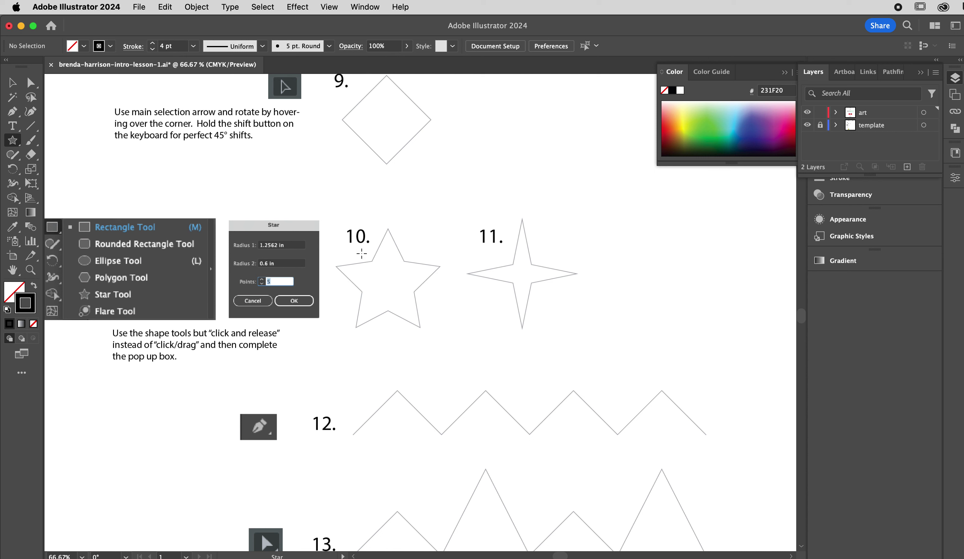
{"action": "left_click_drag", "start_coordinate": [351, 237], "coordinate": [333, 288]}
{"action": "left_click", "coordinate": [12, 83]}
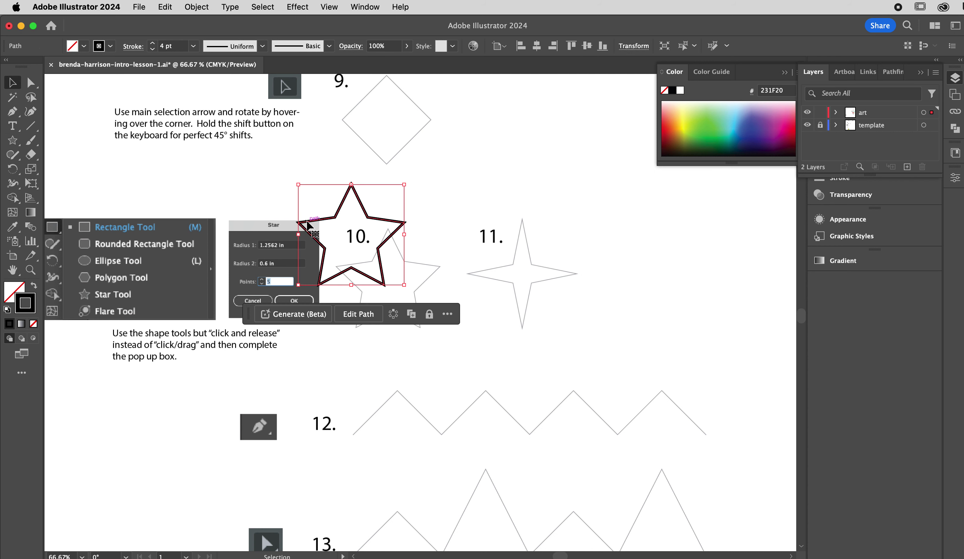
{"action": "left_click_drag", "start_coordinate": [307, 230], "coordinate": [716, 262]}
{"action": "key", "text": "space"}
{"action": "left_click_drag", "start_coordinate": [669, 314], "coordinate": [134, 296]}
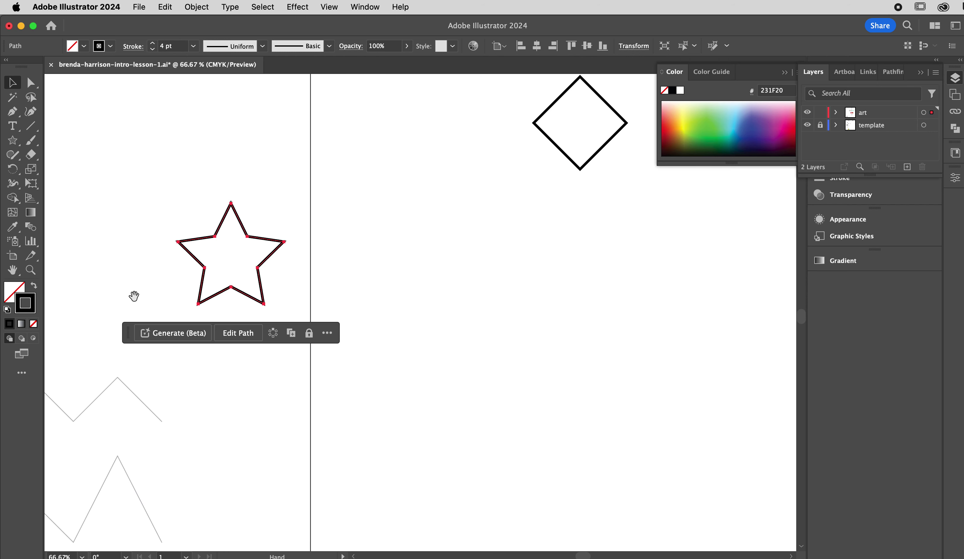
{"action": "left_click_drag", "start_coordinate": [193, 259], "coordinate": [536, 256]}
{"action": "left_click", "coordinate": [241, 283]}
{"action": "key", "text": "space"}
{"action": "left_click_drag", "start_coordinate": [240, 282], "coordinate": [416, 306]}
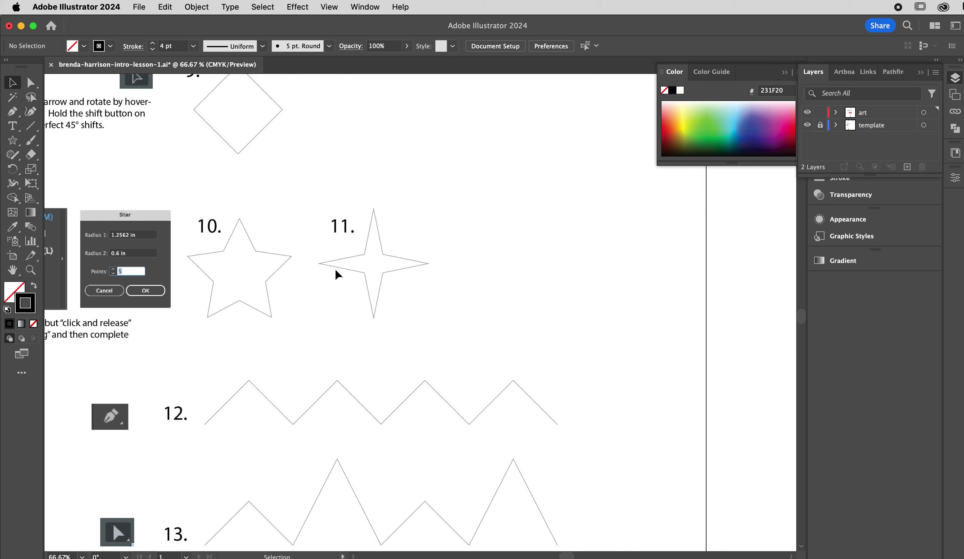
Step: Create a star with 4 points and a 0.2 in inner radius
{"action": "left_click", "coordinate": [12, 141]}
{"action": "left_click", "coordinate": [396, 268]}
{"action": "left_click_drag", "start_coordinate": [589, 280], "coordinate": [561, 229]}
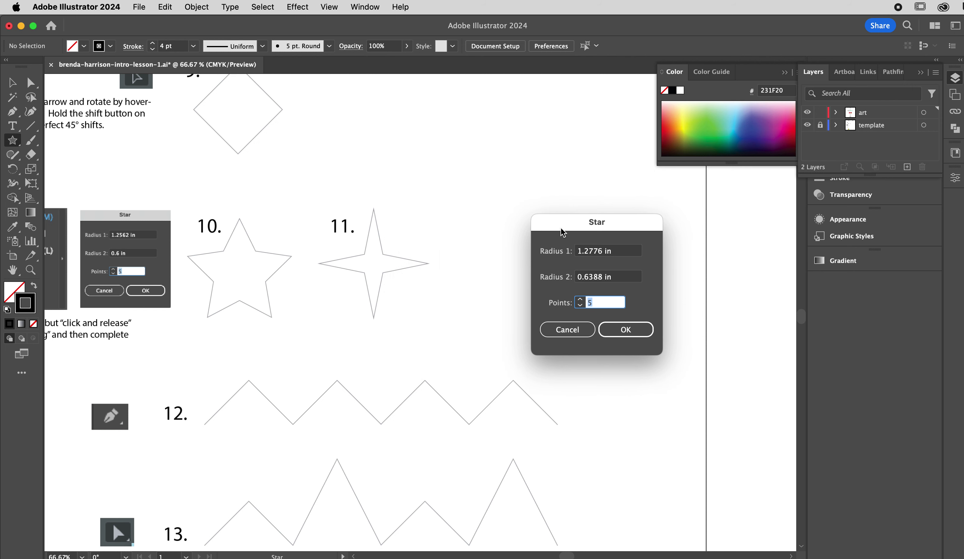
{"action": "left_click", "coordinate": [580, 305]}
{"action": "left_click", "coordinate": [604, 278]}
{"action": "left_click_drag", "start_coordinate": [601, 278], "coordinate": [584, 278]}
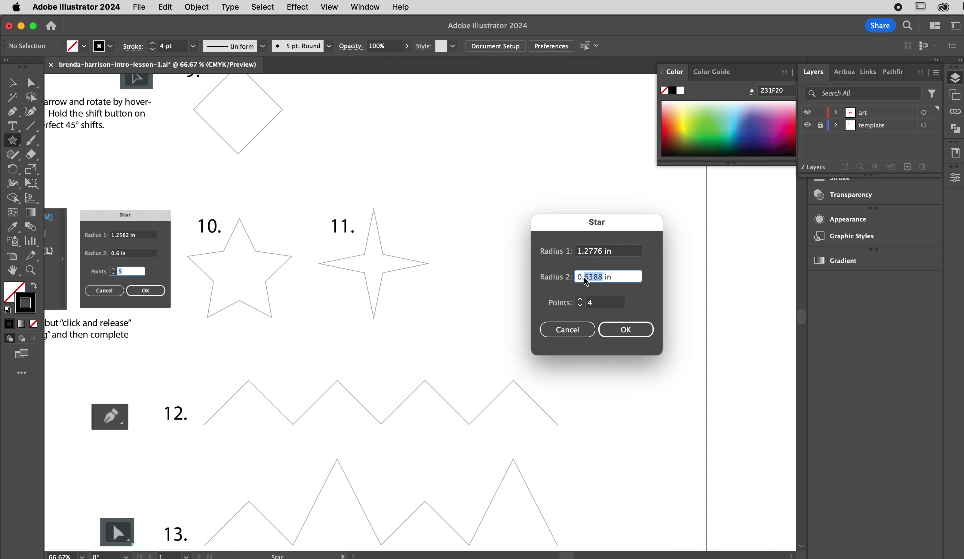
{"action": "type", "text": "2"}
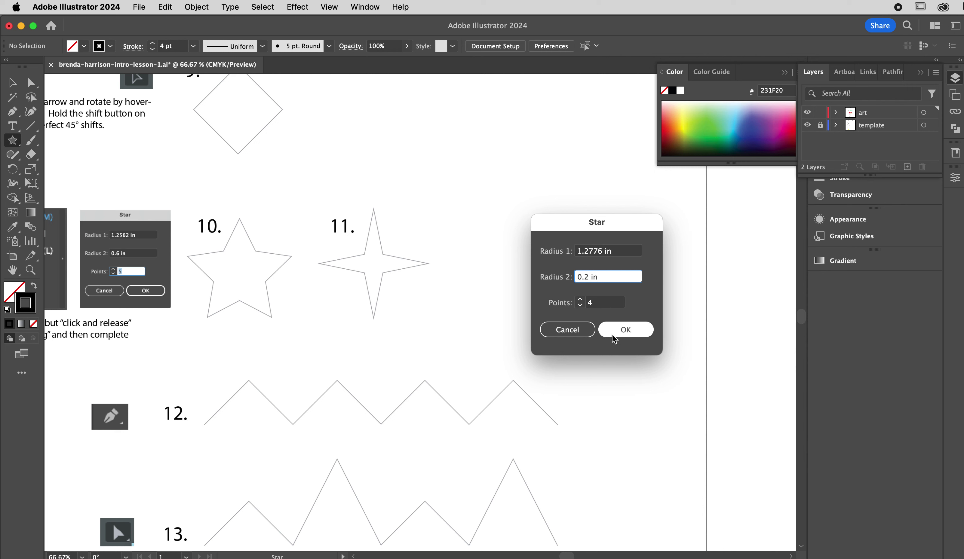
{"action": "left_click", "coordinate": [615, 333]}
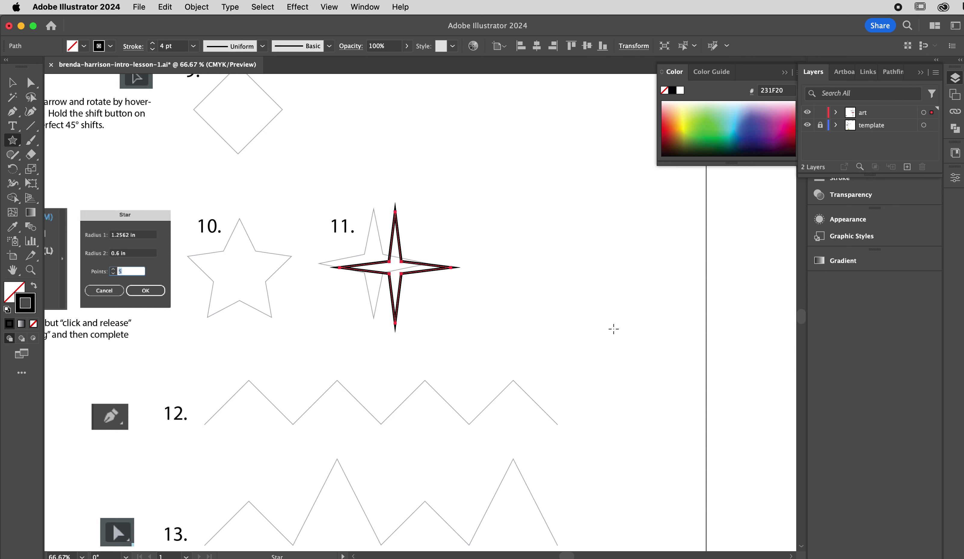
Step: Move the four-point star onto YOURS beside the five-point star
{"action": "left_click", "coordinate": [15, 92]}
{"action": "left_click_drag", "start_coordinate": [375, 267], "coordinate": [356, 265]}
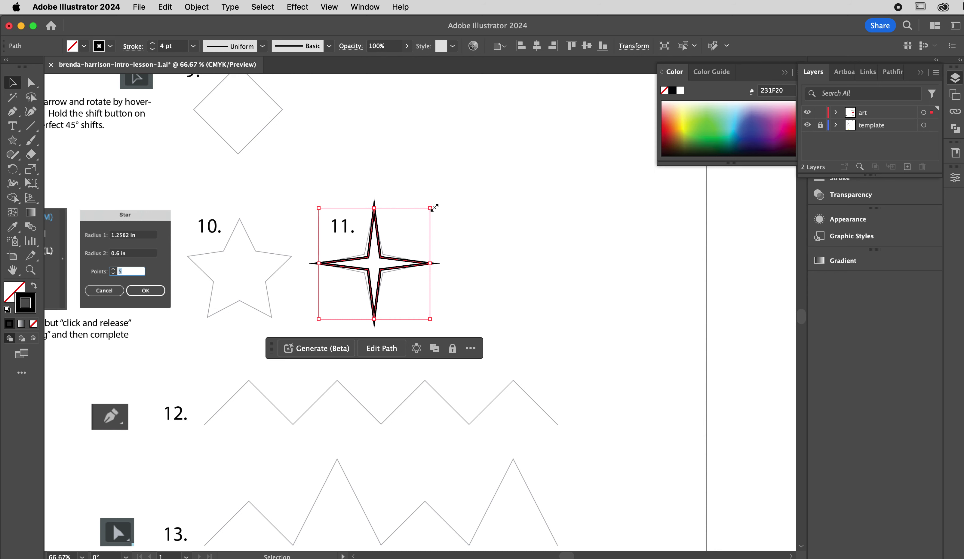
{"action": "left_click_drag", "start_coordinate": [432, 207], "coordinate": [678, 302]}
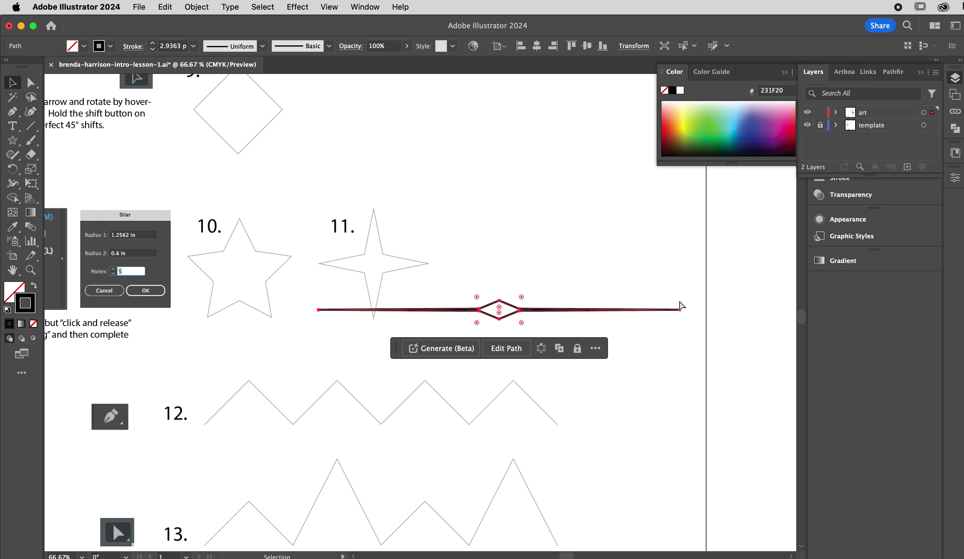
{"action": "key", "text": "super+z"}
{"action": "left_click_drag", "start_coordinate": [384, 247], "coordinate": [724, 279]}
{"action": "key", "text": "space"}
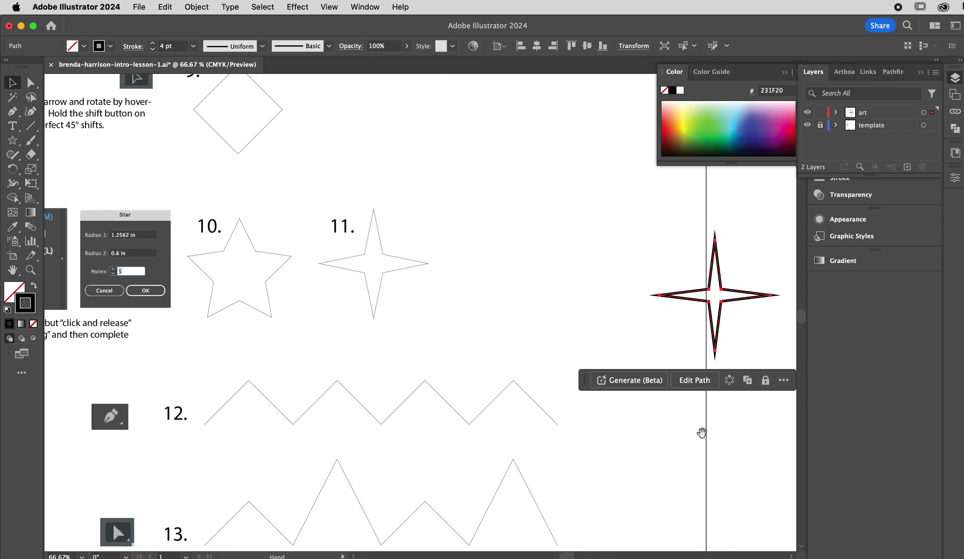
{"action": "left_click_drag", "start_coordinate": [701, 432], "coordinate": [194, 430]}
{"action": "left_click_drag", "start_coordinate": [206, 323], "coordinate": [606, 274]}
{"action": "key", "text": "space"}
{"action": "left_click_drag", "start_coordinate": [262, 387], "coordinate": [432, 437]}
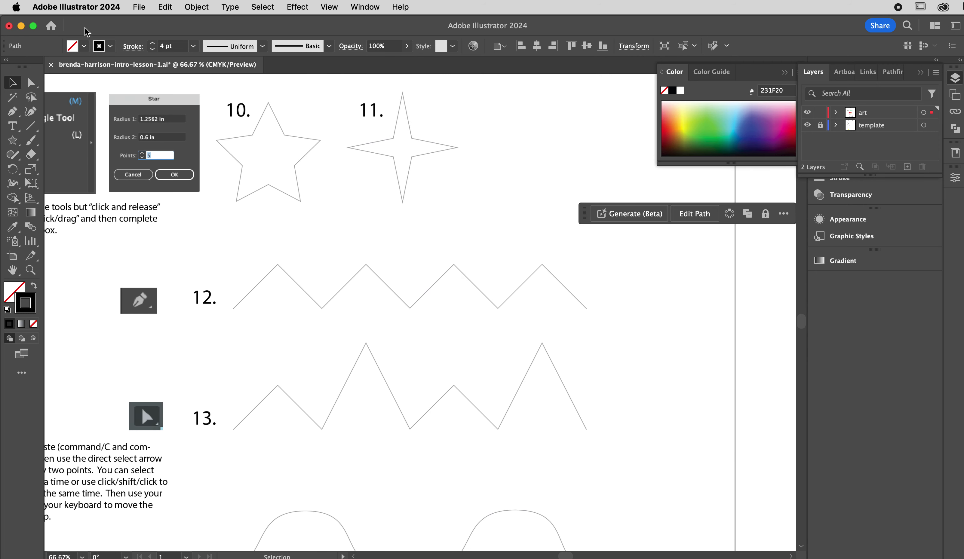
Step: Save the lesson .ai file with File > Save
{"action": "left_click", "coordinate": [137, 7]}
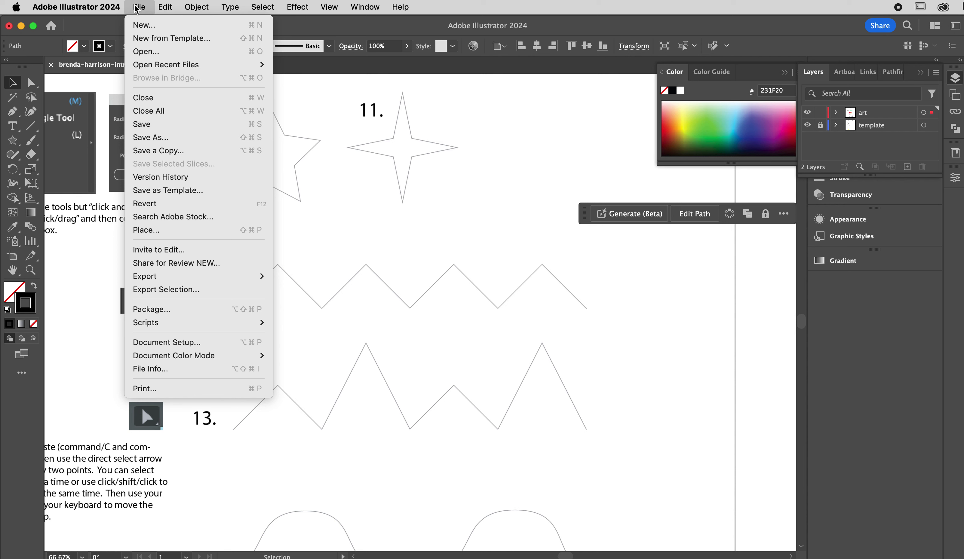
{"action": "left_click", "coordinate": [159, 125]}
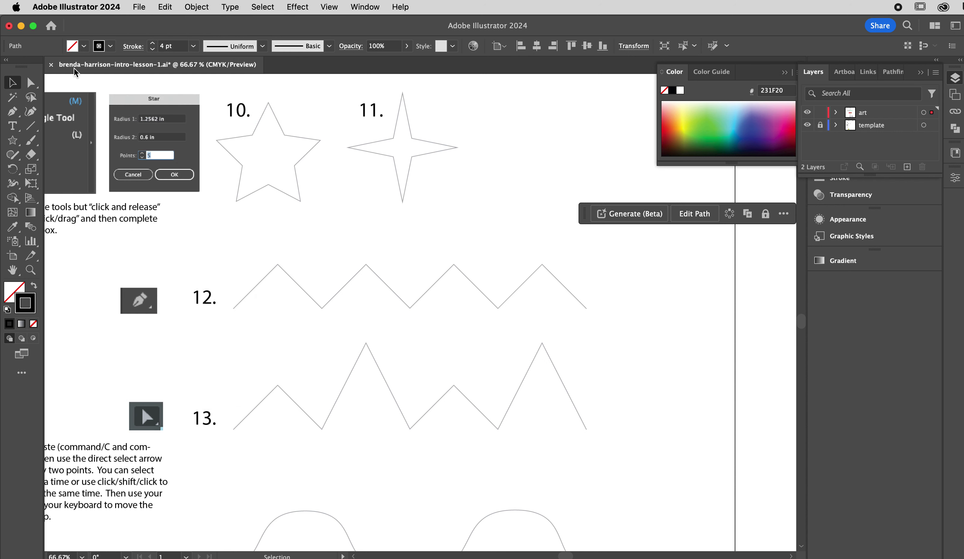
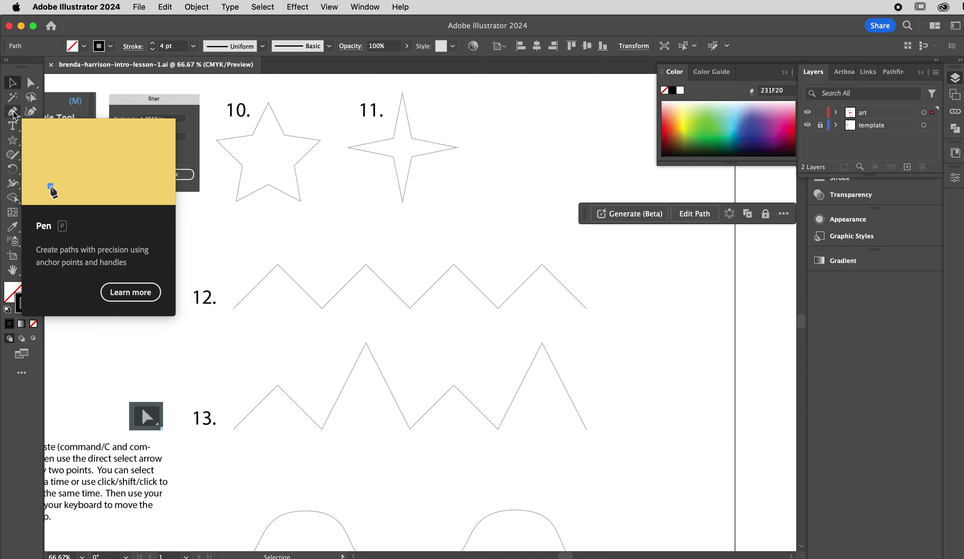
Step: Trace zigzag 12 with the Pen as one open path through its four peaks and valleys, then deselect
{"action": "left_click", "coordinate": [14, 113]}
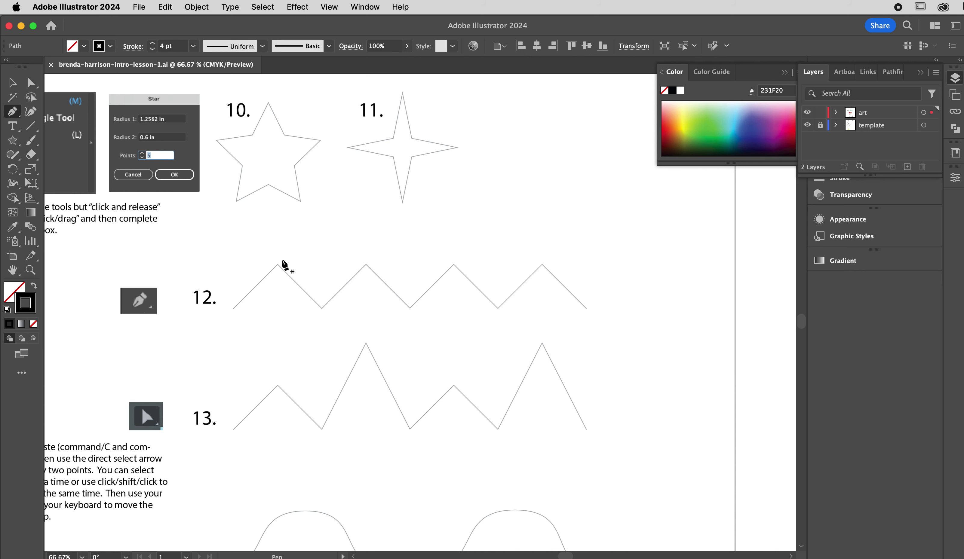
{"action": "left_click", "coordinate": [233, 309]}
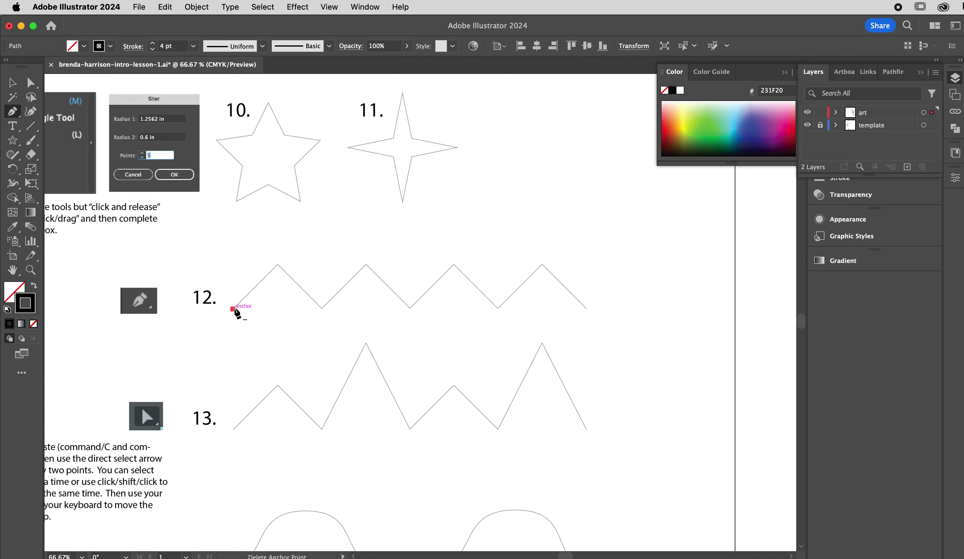
{"action": "left_click", "coordinate": [277, 265]}
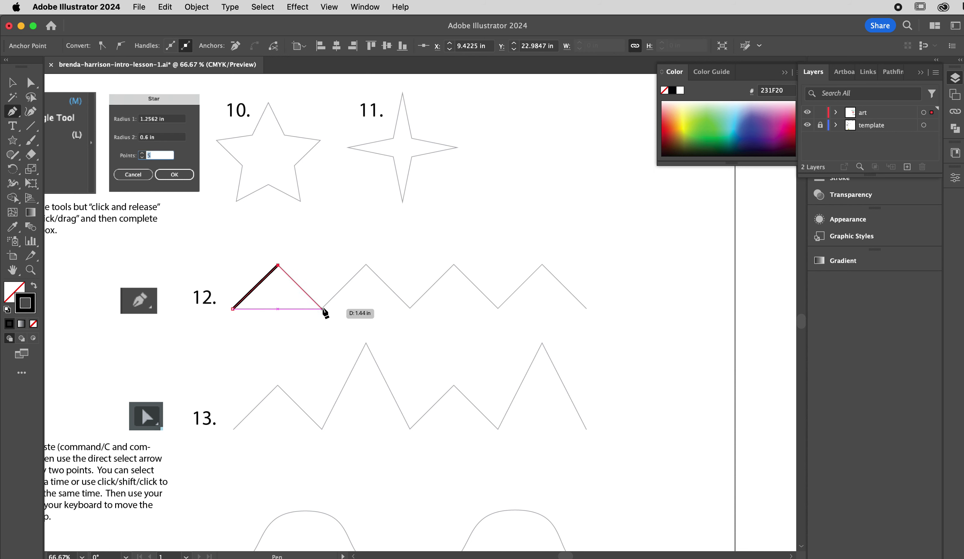
{"action": "left_click", "coordinate": [322, 309]}
{"action": "left_click", "coordinate": [366, 265]}
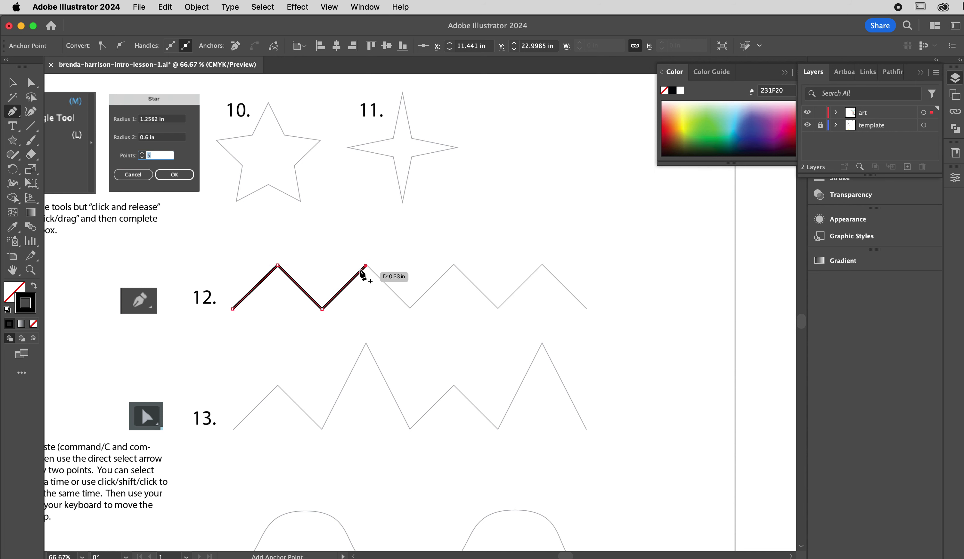
{"action": "left_click", "coordinate": [410, 308]}
{"action": "left_click", "coordinate": [453, 265]}
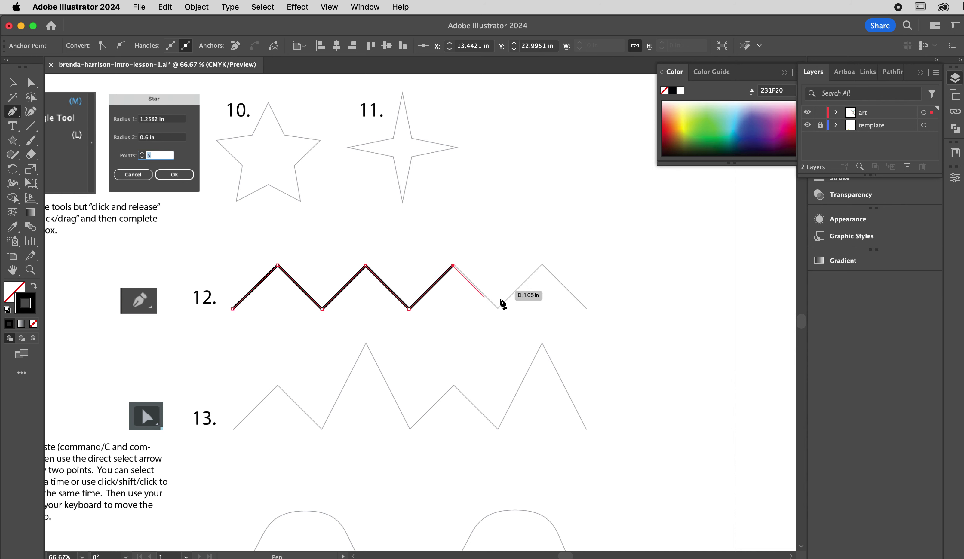
{"action": "left_click", "coordinate": [498, 310]}
{"action": "left_click", "coordinate": [541, 265]}
{"action": "left_click", "coordinate": [586, 310]}
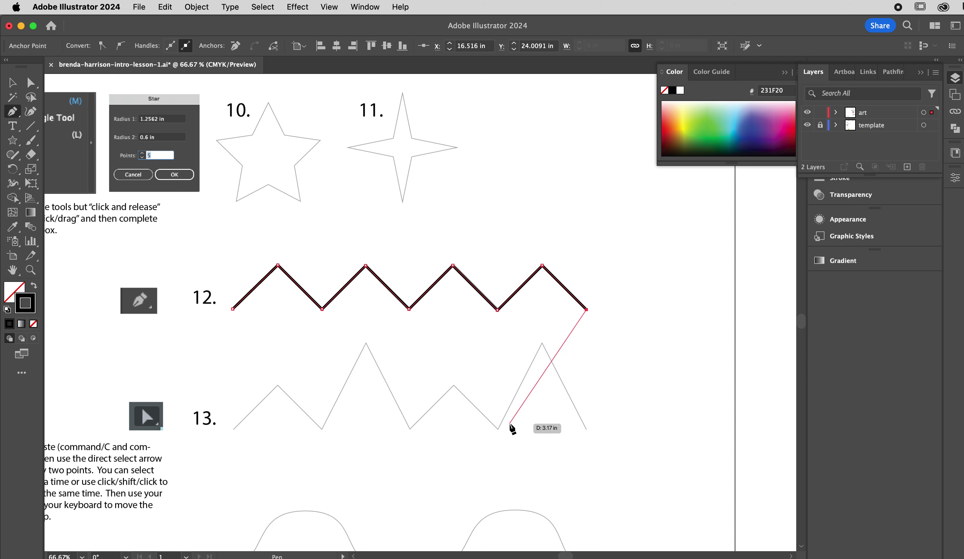
{"action": "key", "text": "Escape"}
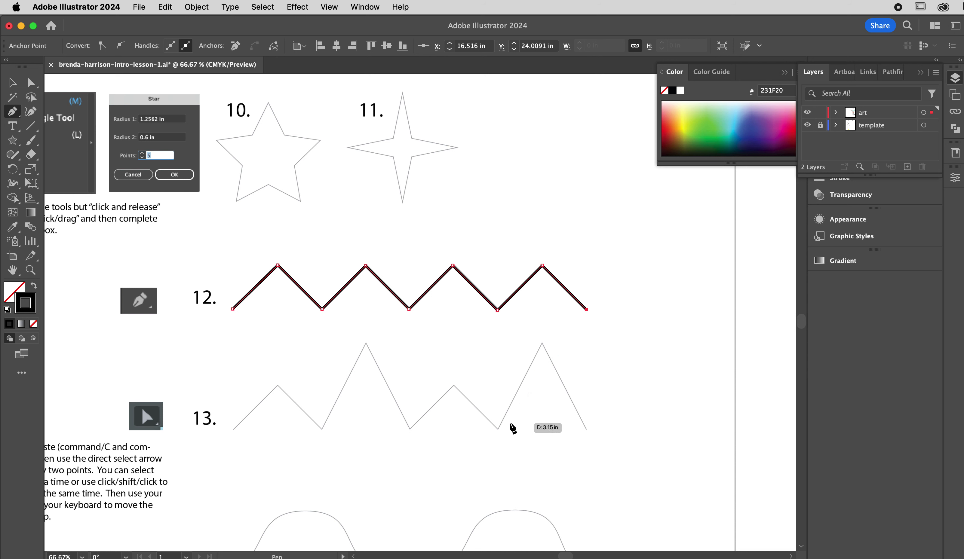
{"action": "key", "text": "v"}
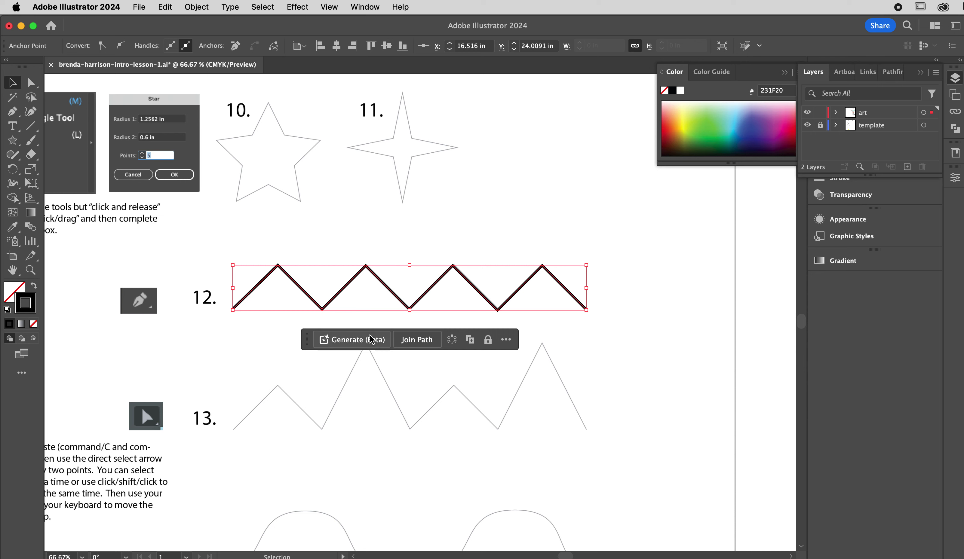
{"action": "left_click", "coordinate": [292, 326]}
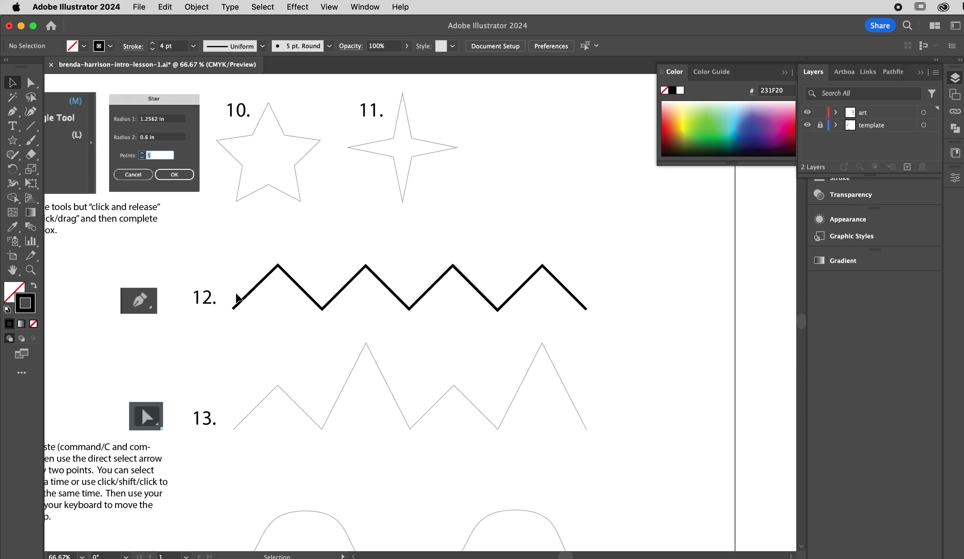
Step: Move the traced zigzag onto the right artboard, under the traced stars
{"action": "left_click", "coordinate": [253, 299]}
{"action": "left_click_drag", "start_coordinate": [232, 288], "coordinate": [446, 387]}
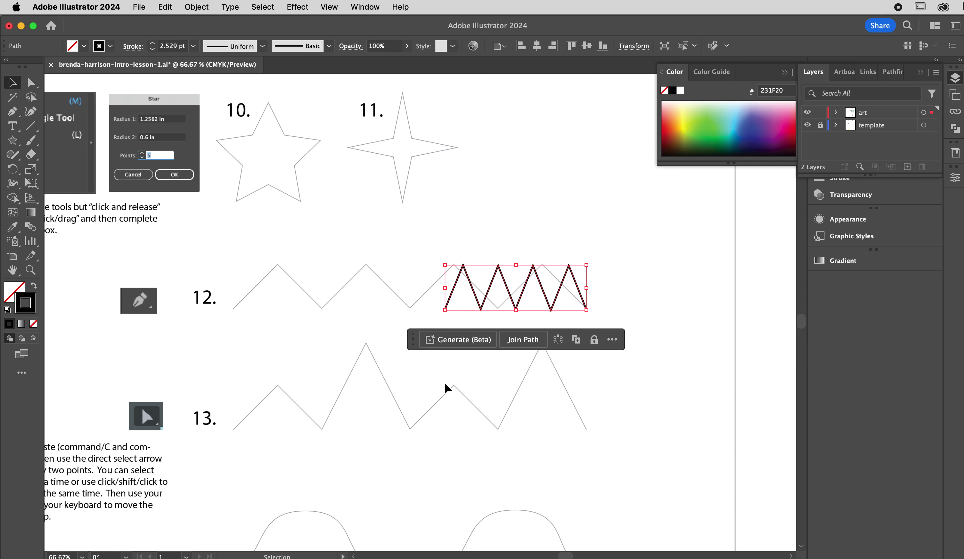
{"action": "key", "text": "super+z"}
{"action": "left_click_drag", "start_coordinate": [311, 301], "coordinate": [599, 322]}
{"action": "left_click_drag", "start_coordinate": [695, 424], "coordinate": [177, 431]}
{"action": "left_click_drag", "start_coordinate": [250, 324], "coordinate": [596, 299]}
{"action": "scroll", "coordinate": [288, 422], "scroll_direction": "right", "scroll_amount": 10}
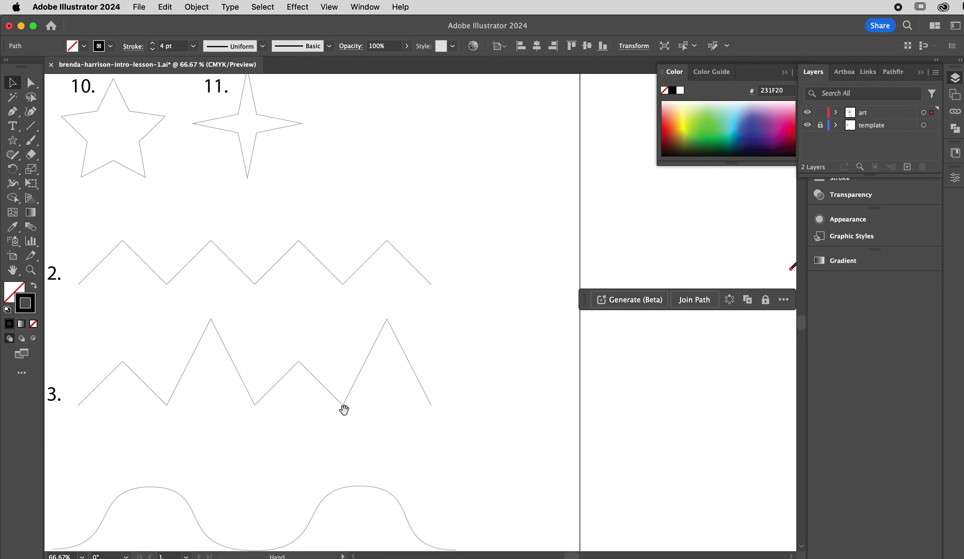
{"action": "scroll", "coordinate": [344, 409], "scroll_direction": "left", "scroll_amount": 3}
{"action": "scroll", "coordinate": [344, 408], "scroll_direction": "down", "scroll_amount": 2}
{"action": "scroll", "coordinate": [338, 406], "scroll_direction": "right", "scroll_amount": 10}
{"action": "scroll", "coordinate": [337, 406], "scroll_direction": "up", "scroll_amount": 1}
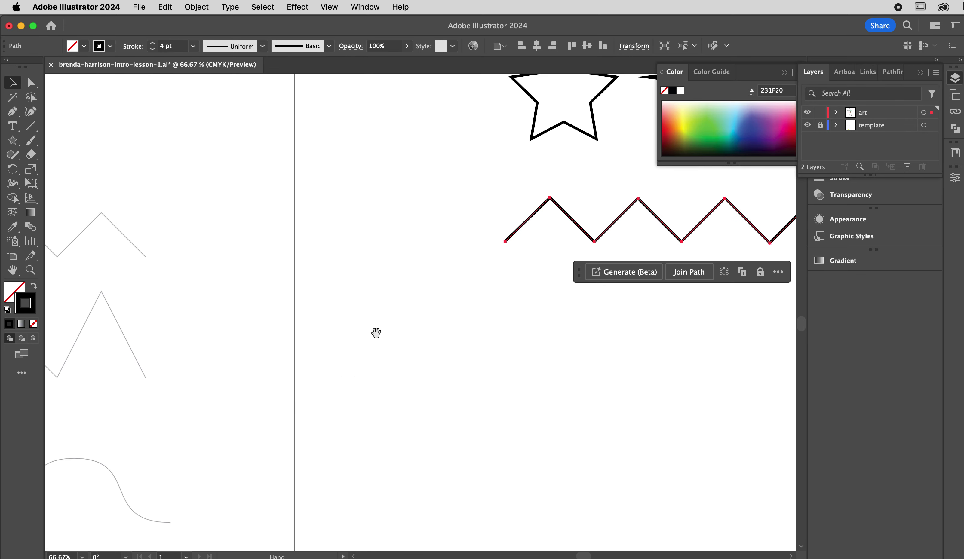
{"action": "left_click_drag", "start_coordinate": [376, 333], "coordinate": [372, 351]}
{"action": "scroll", "coordinate": [339, 361], "scroll_direction": "right", "scroll_amount": 5}
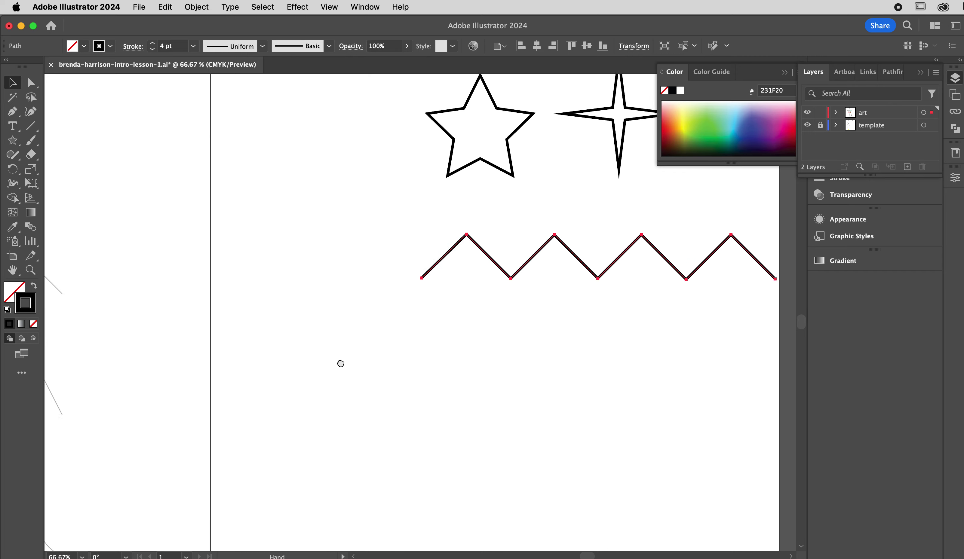
{"action": "left_click_drag", "start_coordinate": [478, 271], "coordinate": [401, 268]}
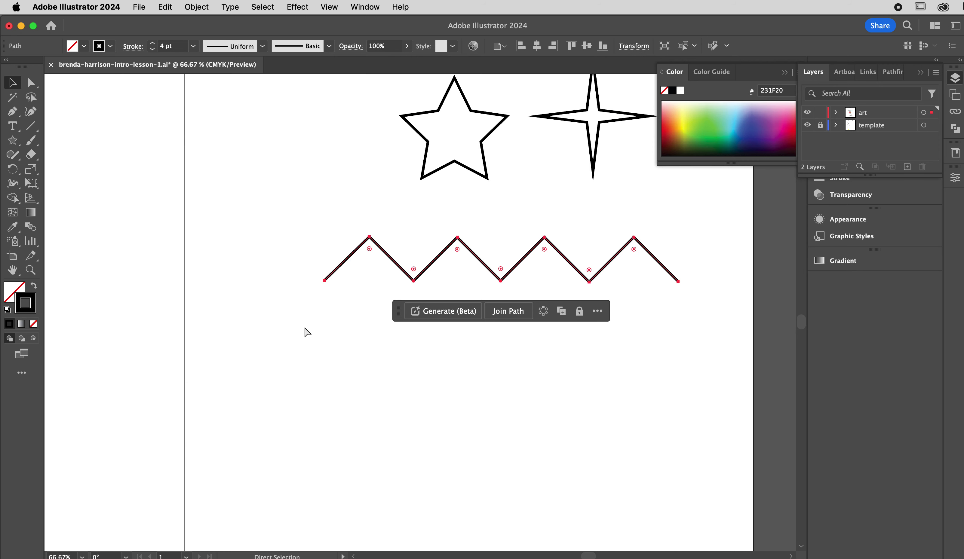
Step: Paste a copy of the zigzag and line it up over exercise 13's outline
{"action": "key", "text": "super+v"}
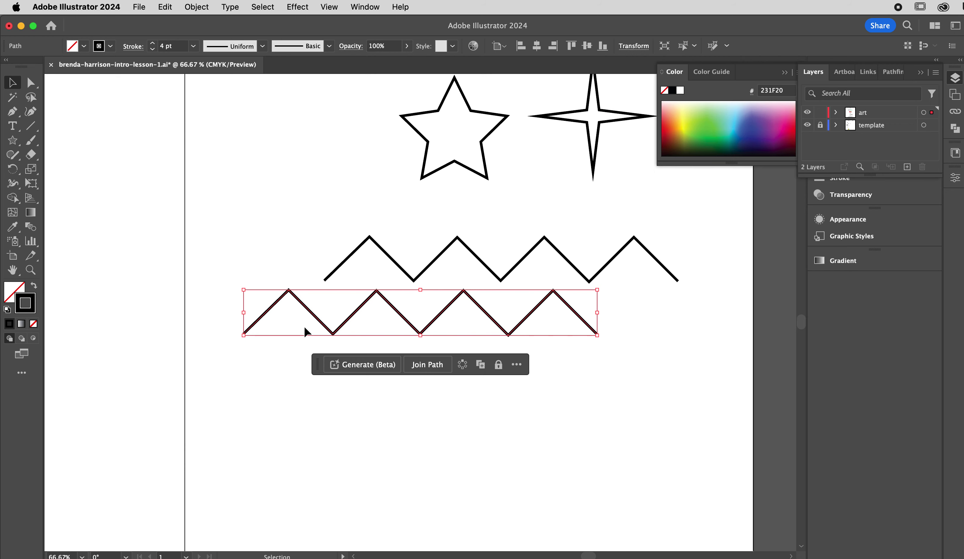
{"action": "left_click_drag", "start_coordinate": [228, 400], "coordinate": [495, 388]}
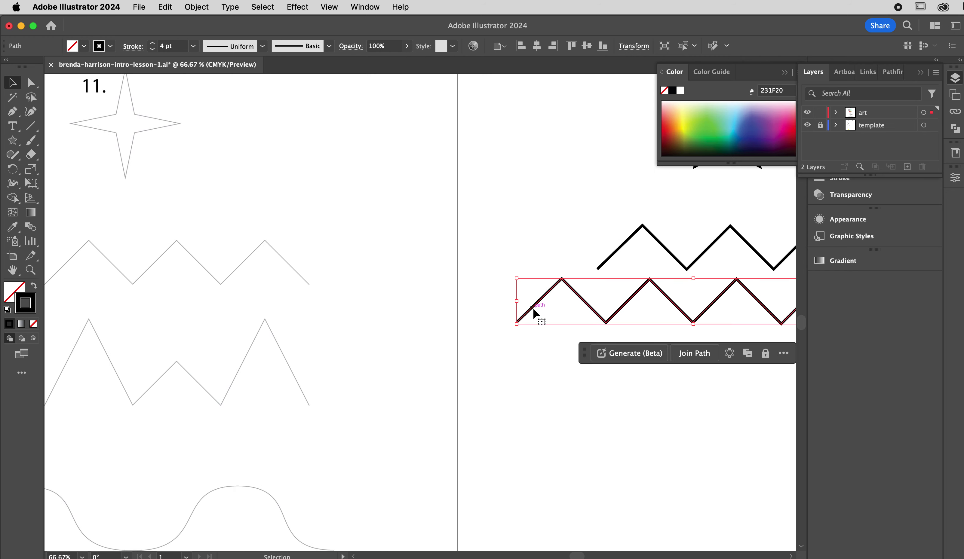
{"action": "left_click_drag", "start_coordinate": [511, 317], "coordinate": [109, 407]}
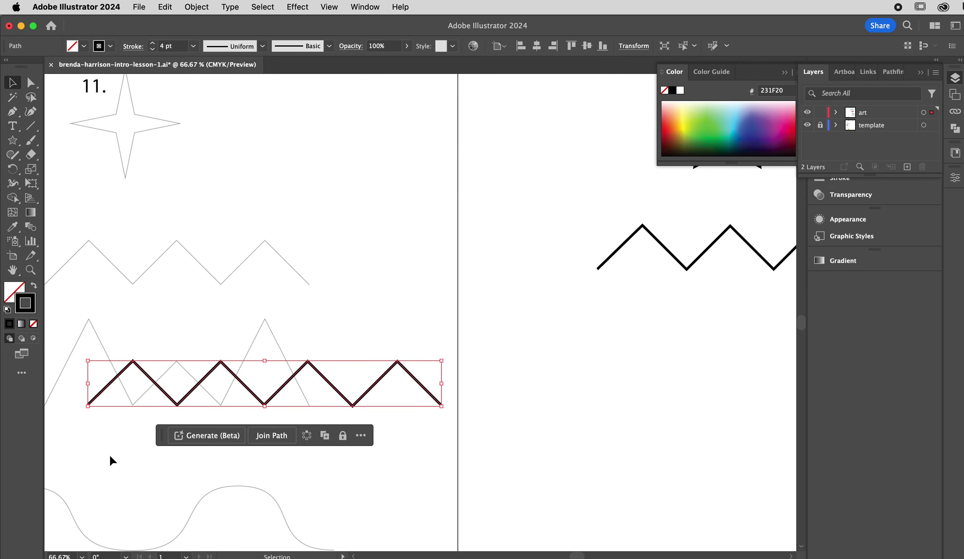
{"action": "left_click_drag", "start_coordinate": [106, 459], "coordinate": [497, 424]}
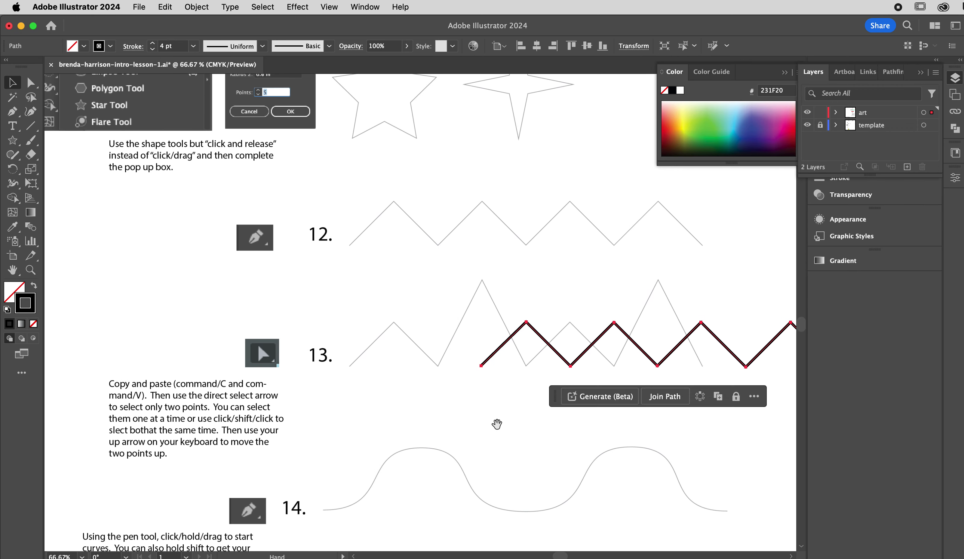
{"action": "left_click_drag", "start_coordinate": [501, 347], "coordinate": [368, 353]}
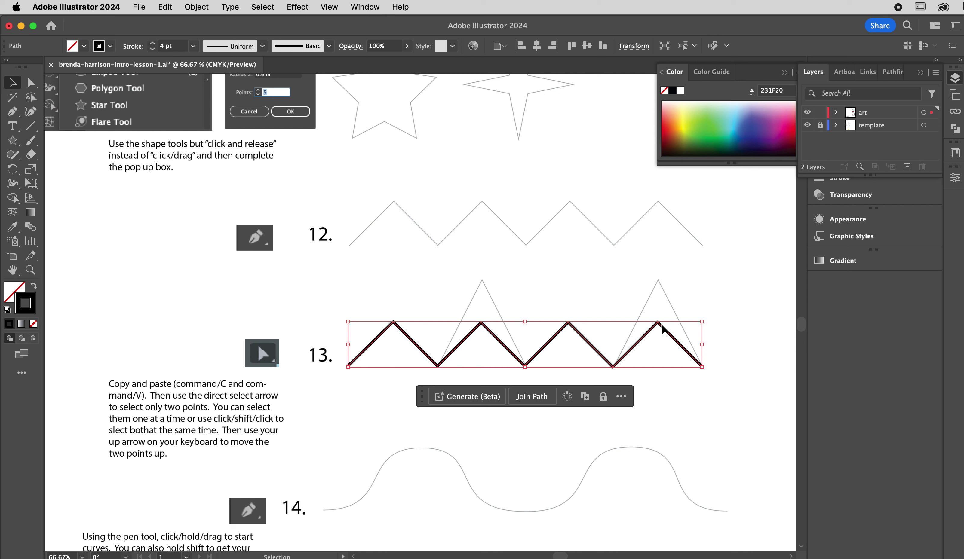
{"action": "left_click_drag", "start_coordinate": [526, 324], "coordinate": [525, 276]}
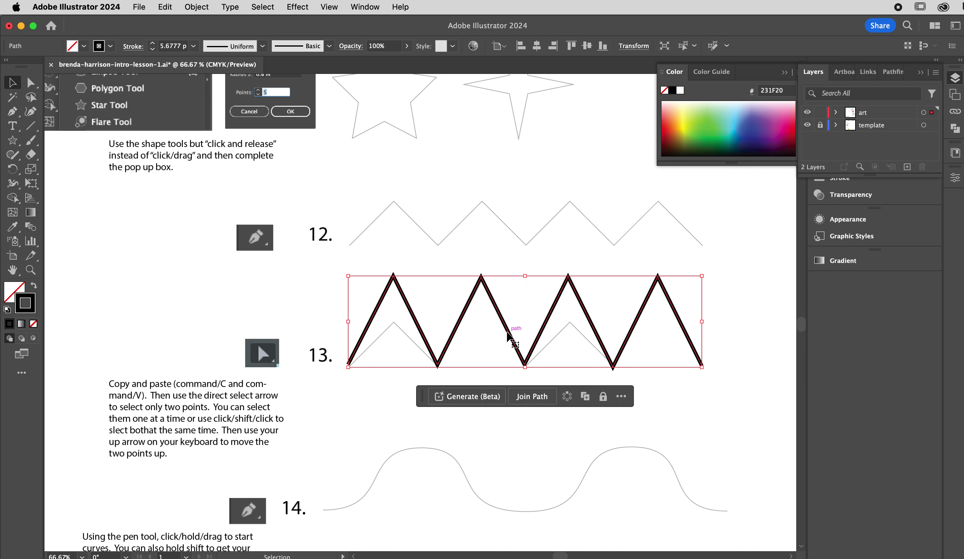
{"action": "key", "text": "super+z"}
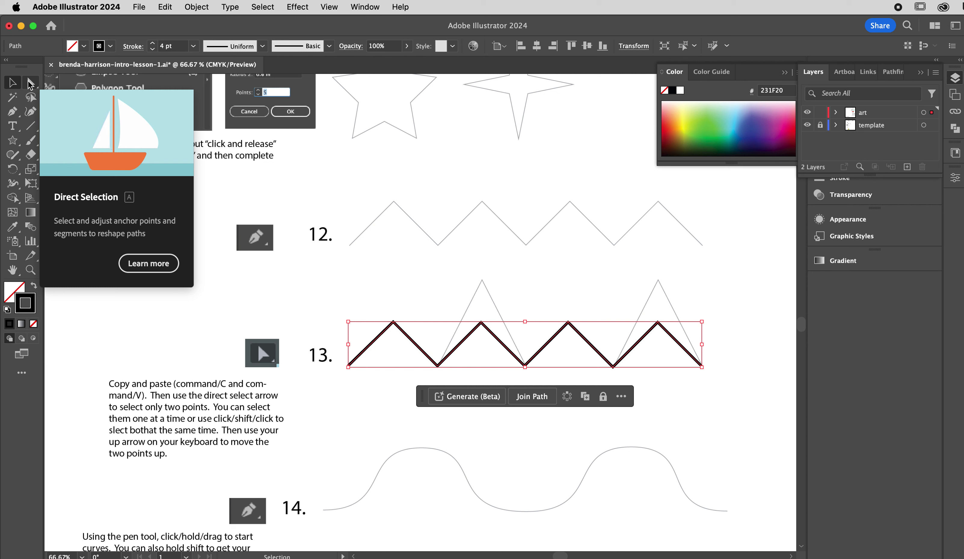
Step: Raise the copy's second and fourth peak points to match exercise 13's tall peaks
{"action": "left_click", "coordinate": [30, 86]}
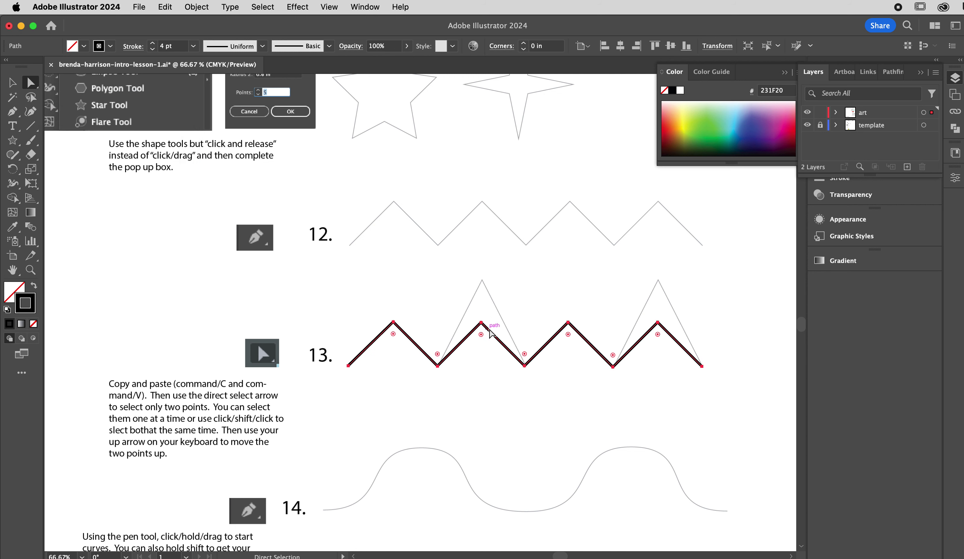
{"action": "left_click", "coordinate": [482, 323]}
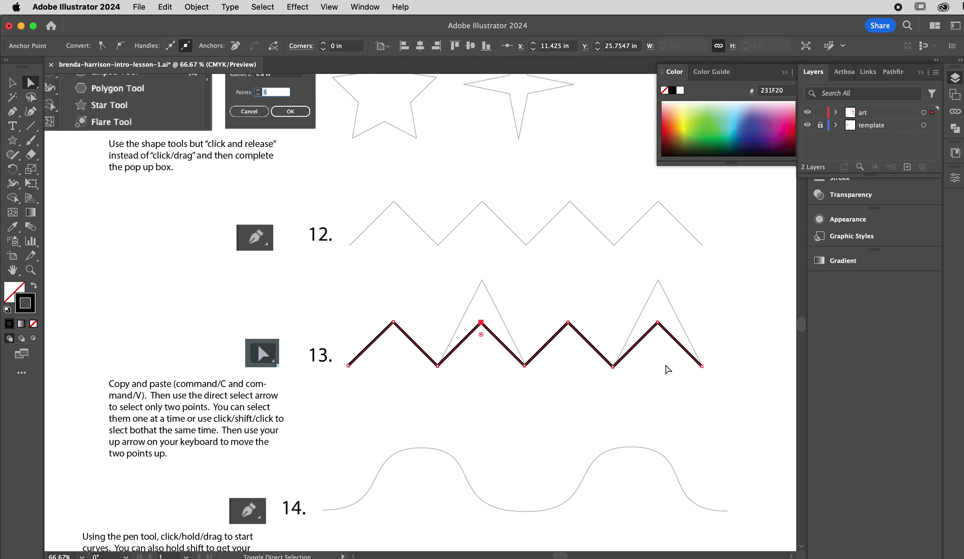
{"action": "left_click", "coordinate": [658, 323], "text": "shift"}
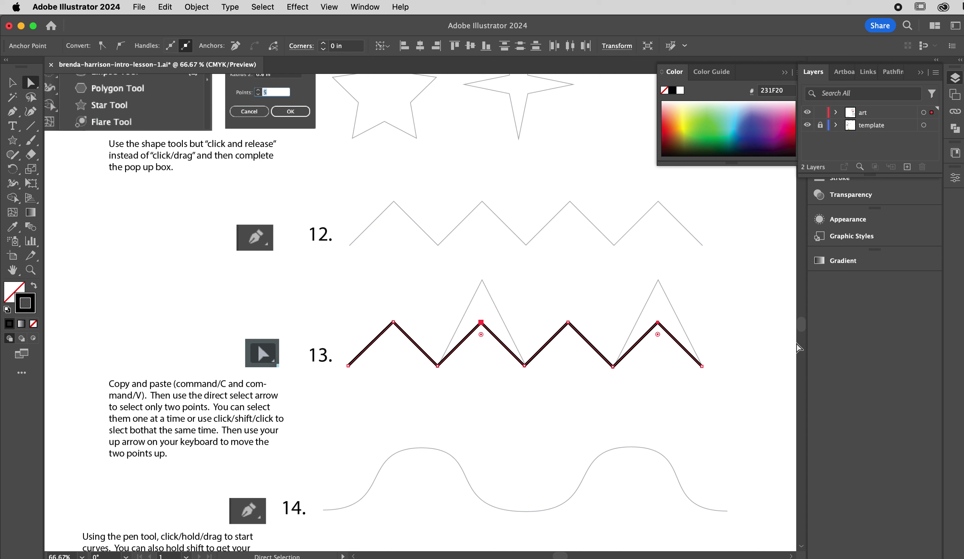
{"action": "key", "text": "Up"}
{"action": "key", "text": "Up"}
{"action": "key", "text": "Up"}
{"action": "key", "text": "Up"}
{"action": "key", "text": "Up"}
{"action": "key", "text": "Up"}
{"action": "key", "text": "Up"}
{"action": "key", "text": "Up"}
{"action": "key", "text": "Up"}
{"action": "key", "text": "Up"}
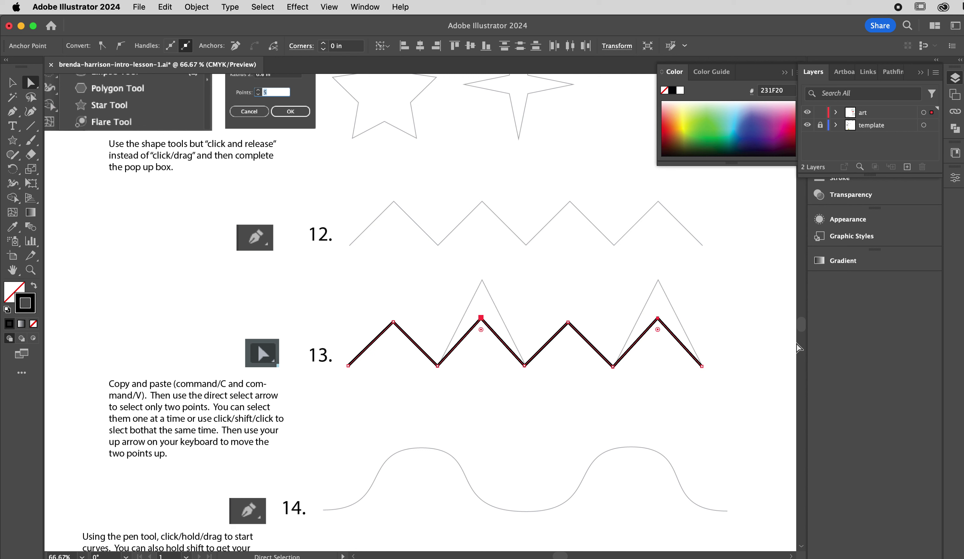
{"action": "key", "text": "Up"}
{"action": "key", "text": "Up"}
{"action": "key", "text": "Up"}
{"action": "key", "text": "Up"}
{"action": "key", "text": "Up"}
{"action": "key", "text": "Up"}
{"action": "key", "text": "Up"}
{"action": "key", "text": "Up"}
{"action": "key", "text": "Up"}
{"action": "key", "text": "Up"}
{"action": "key", "text": "Up"}
{"action": "key", "text": "Up"}
{"action": "key", "text": "Up"}
{"action": "key", "text": "Up"}
{"action": "key", "text": "Up"}
{"action": "key", "text": "Up"}
{"action": "key", "text": "Up"}
{"action": "key", "text": "Up"}
{"action": "key", "text": "Up"}
{"action": "key", "text": "Up"}
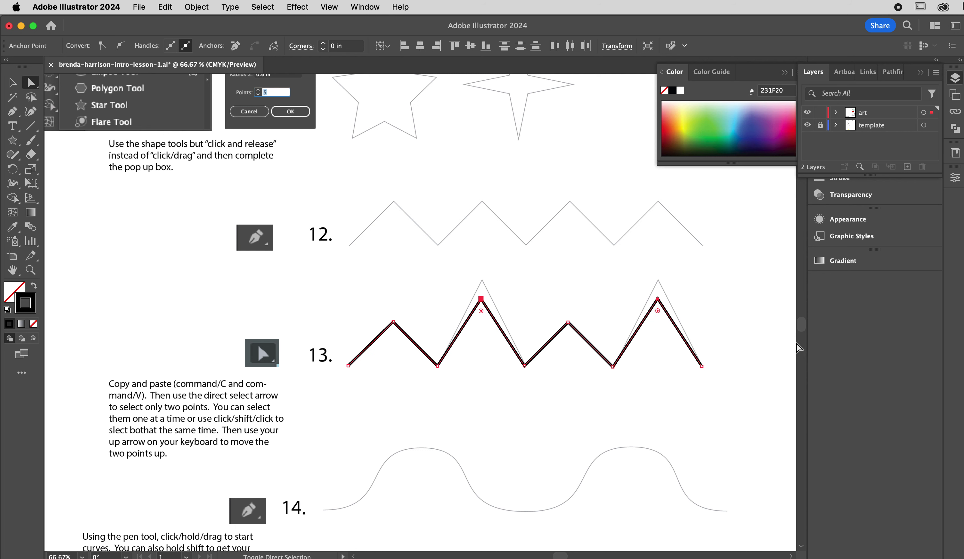
{"action": "key", "text": "Up"}
{"action": "key", "text": "Up"}
{"action": "key", "text": "Up"}
{"action": "key", "text": "Up"}
{"action": "key", "text": "Up"}
{"action": "key", "text": "Up"}
{"action": "key", "text": "Up"}
{"action": "key", "text": "Up"}
{"action": "key", "text": "Up"}
{"action": "key", "text": "Up"}
{"action": "key", "text": "Up"}
{"action": "key", "text": "Up"}
{"action": "key", "text": "Up"}
{"action": "key", "text": "Up"}
{"action": "key", "text": "Up"}
{"action": "key", "text": "Up"}
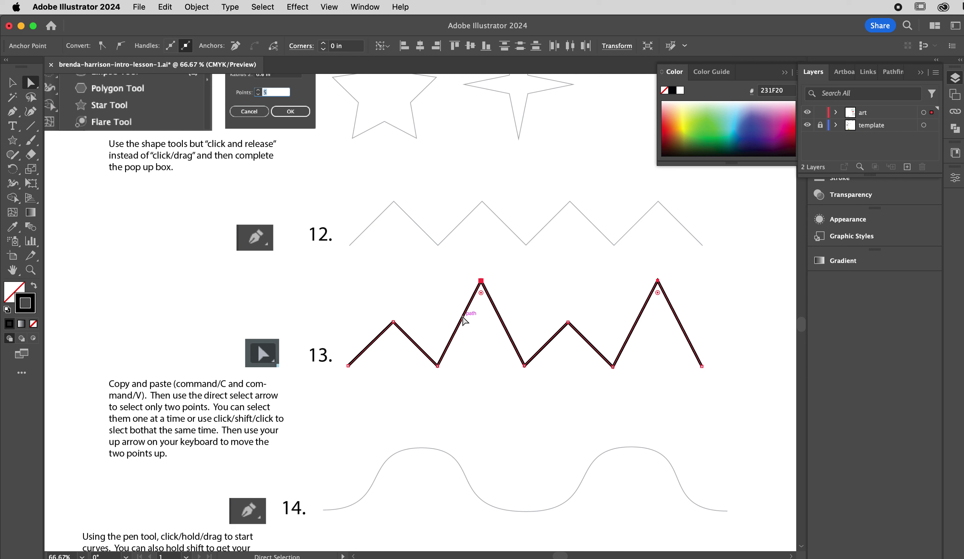
Step: Move the edited zigzag copy about 10.85 in right, beneath the first traced zigzag
{"action": "left_click_drag", "start_coordinate": [465, 320], "coordinate": [638, 366]}
{"action": "key", "text": "super+z"}
{"action": "left_click", "coordinate": [11, 85]}
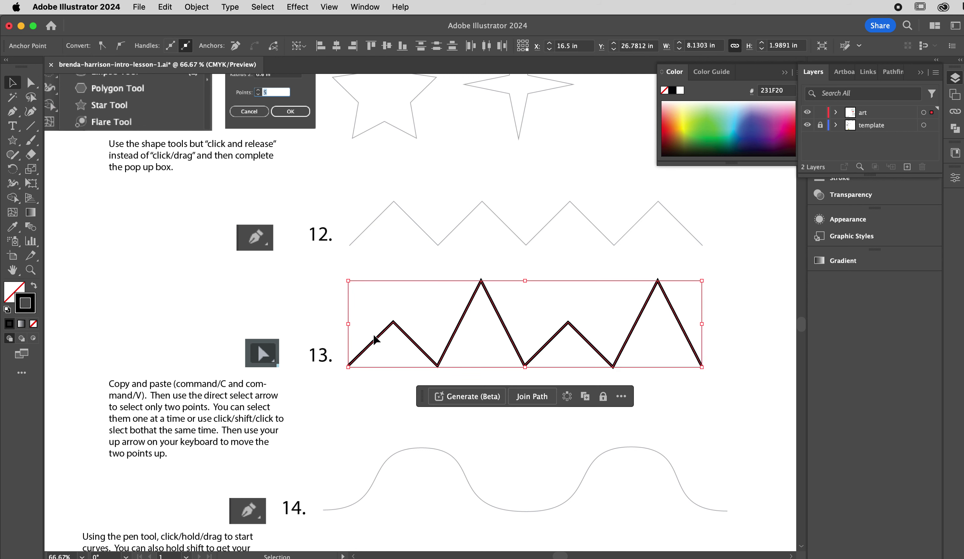
{"action": "left_click_drag", "start_coordinate": [374, 341], "coordinate": [542, 356]}
{"action": "left_click_drag", "start_coordinate": [701, 426], "coordinate": [99, 439]}
{"action": "left_click_drag", "start_coordinate": [104, 351], "coordinate": [583, 348]}
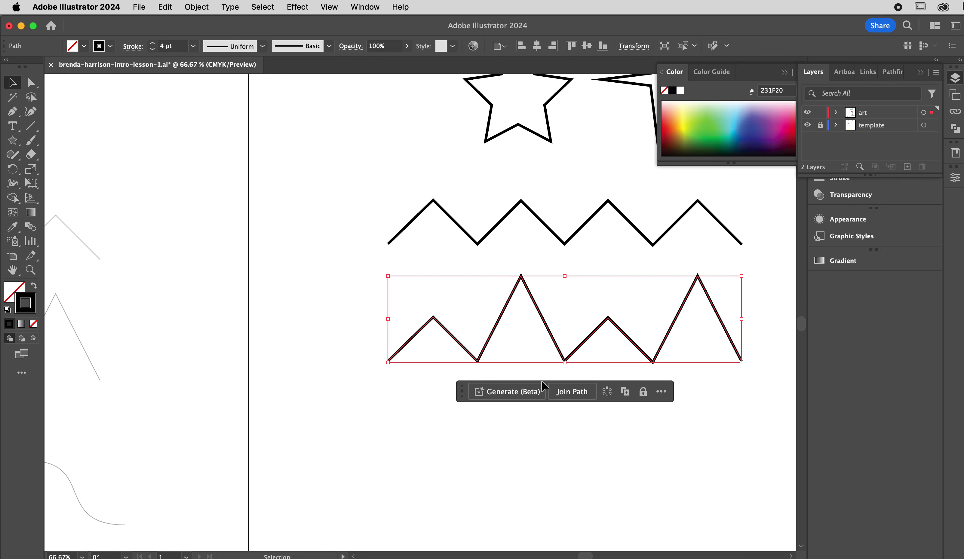
Step: Deselect, bring steps 13–15 into view, dismiss the accidental New Document dialog, and save the file
{"action": "left_click", "coordinate": [395, 455]}
{"action": "left_click_drag", "start_coordinate": [258, 418], "coordinate": [482, 219]}
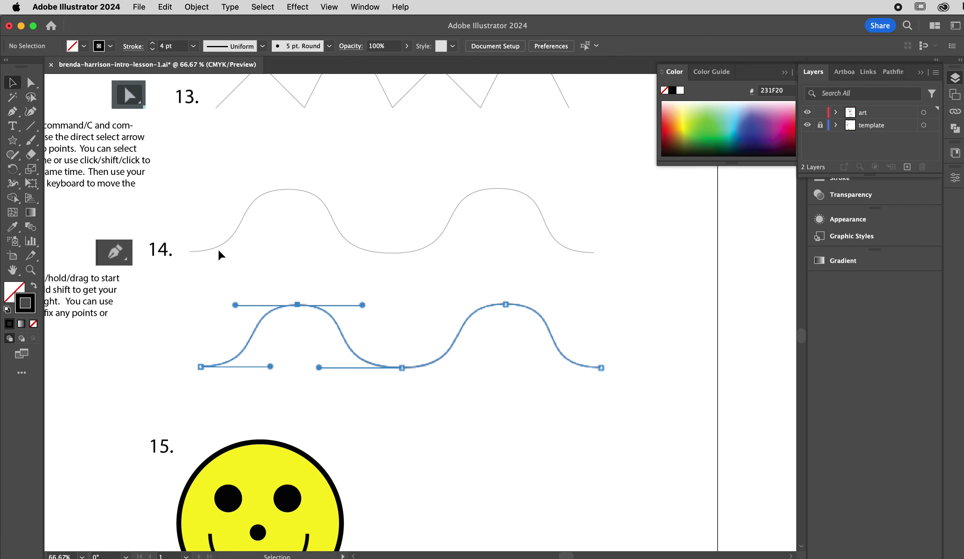
{"action": "left_click", "coordinate": [139, 11]}
{"action": "key", "text": "super+n"}
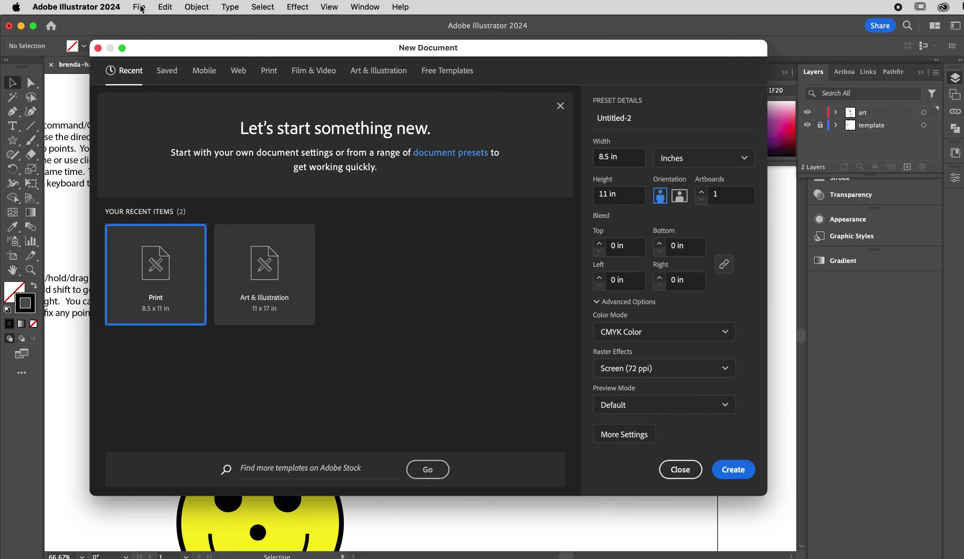
{"action": "left_click", "coordinate": [680, 469]}
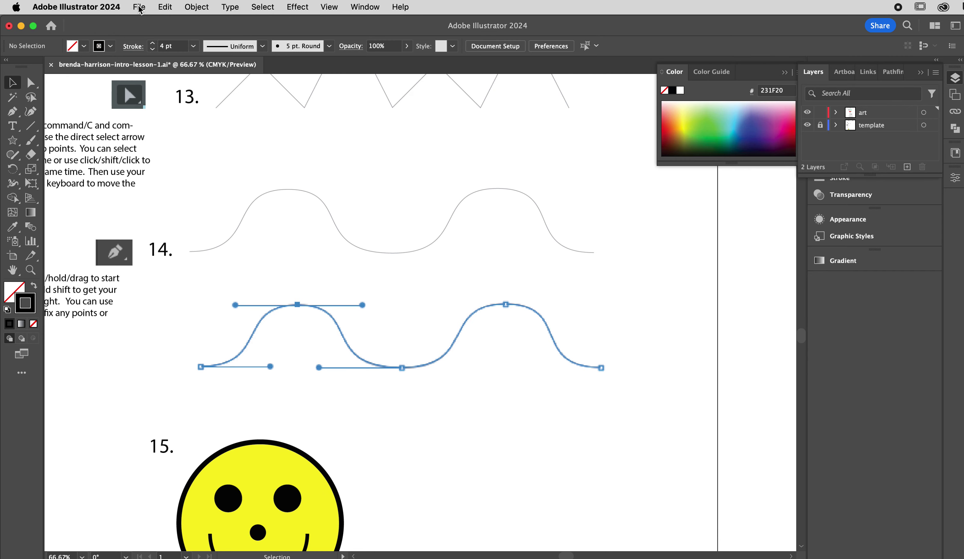
{"action": "left_click", "coordinate": [139, 8]}
{"action": "left_click", "coordinate": [135, 126]}
{"action": "left_click", "coordinate": [13, 113]}
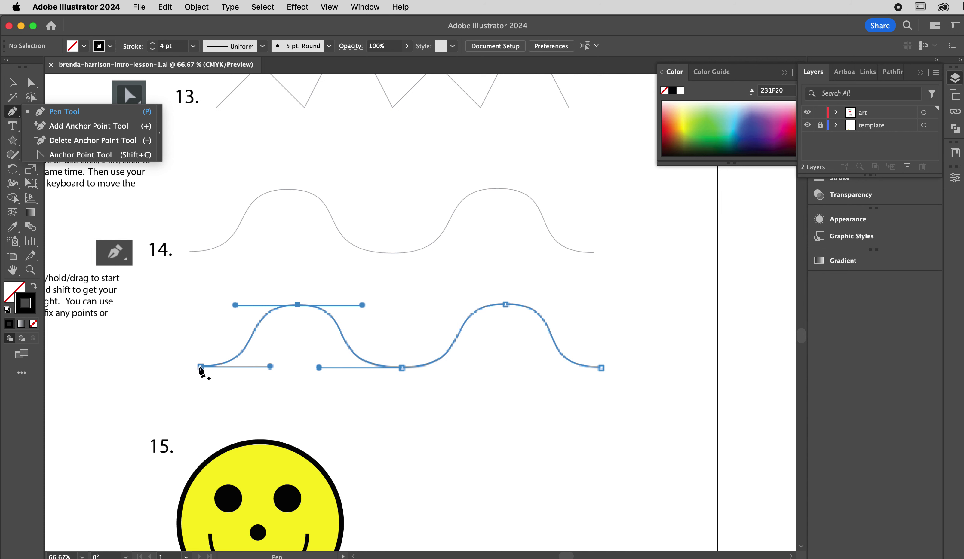
Step: Trace the blue two-hump sample curve with smooth Pen anchors
{"action": "left_click_drag", "start_coordinate": [200, 366], "coordinate": [273, 367]}
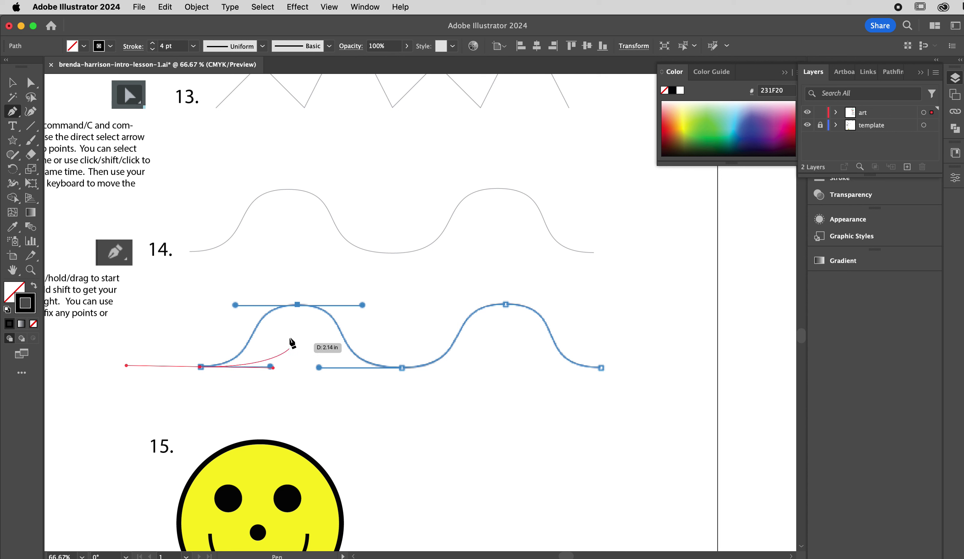
{"action": "mouse_move", "coordinate": [298, 304]}
{"action": "left_mouse_down"}
{"action": "mouse_move", "coordinate": [363, 305]}
{"action": "mouse_move", "coordinate": [354, 340]}
{"action": "mouse_move", "coordinate": [360, 287]}
{"action": "mouse_move", "coordinate": [352, 303]}
{"action": "mouse_move", "coordinate": [362, 305]}
{"action": "left_mouse_up"}
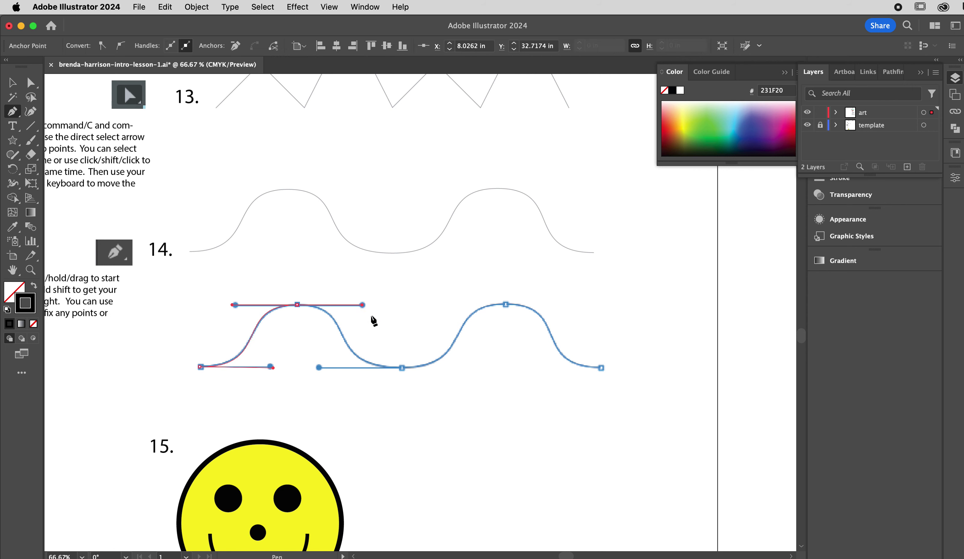
{"action": "left_click", "coordinate": [402, 368]}
{"action": "left_click_drag", "start_coordinate": [402, 368], "coordinate": [483, 367]}
{"action": "left_click_drag", "start_coordinate": [506, 305], "coordinate": [577, 304]}
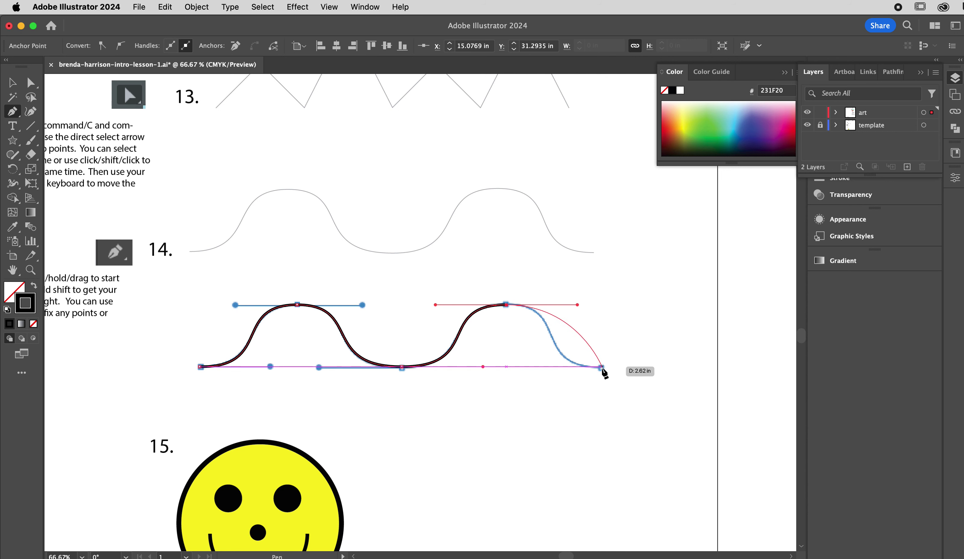
{"action": "left_click_drag", "start_coordinate": [602, 368], "coordinate": [678, 368]}
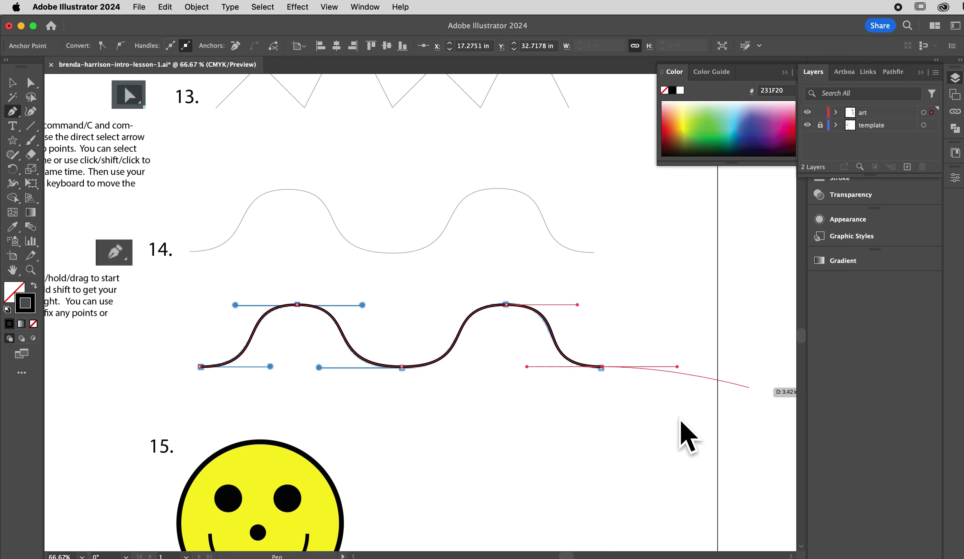
{"action": "left_click", "coordinate": [12, 82]}
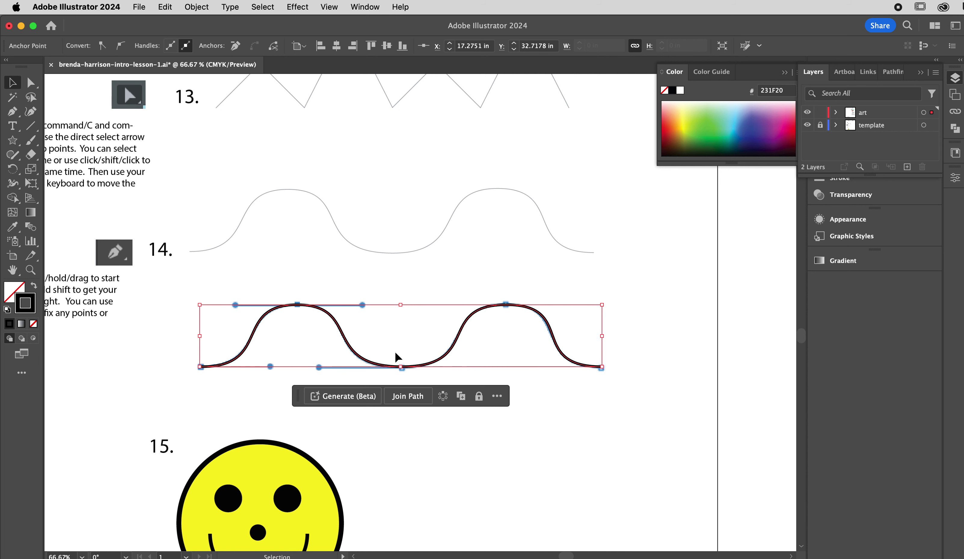
Step: Draw a new smooth wave along the grey step 14 curve, from its start through both humps
{"action": "left_click", "coordinate": [12, 111]}
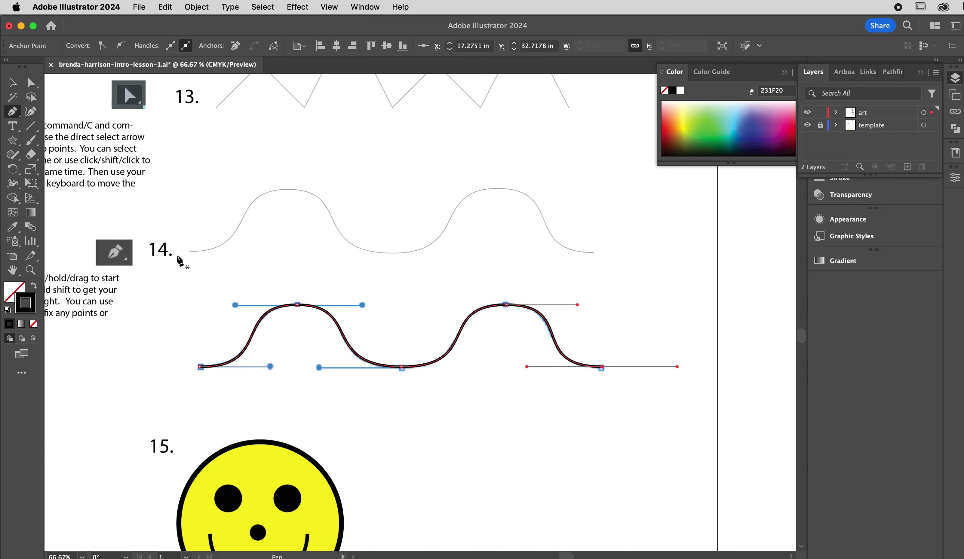
{"action": "left_click", "coordinate": [188, 251]}
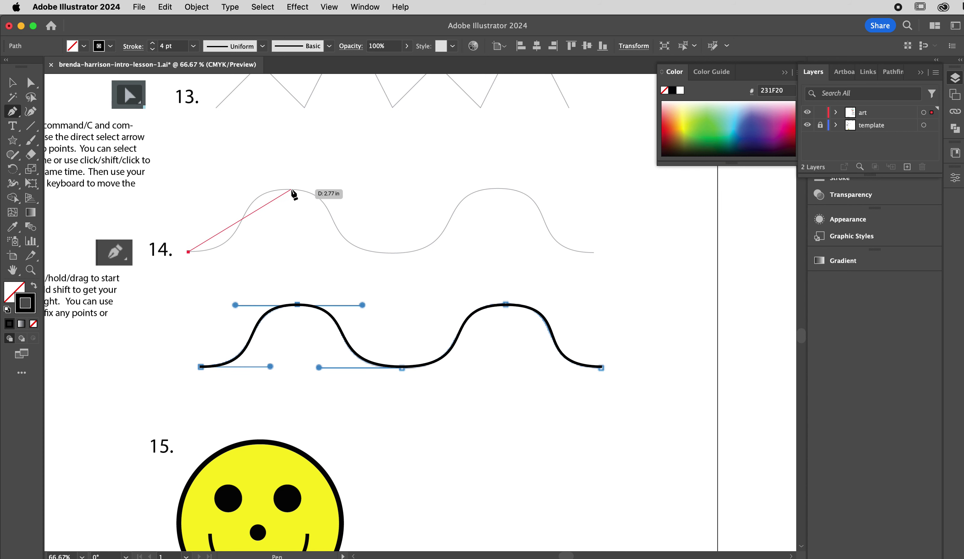
{"action": "left_click_drag", "start_coordinate": [291, 188], "coordinate": [328, 188]}
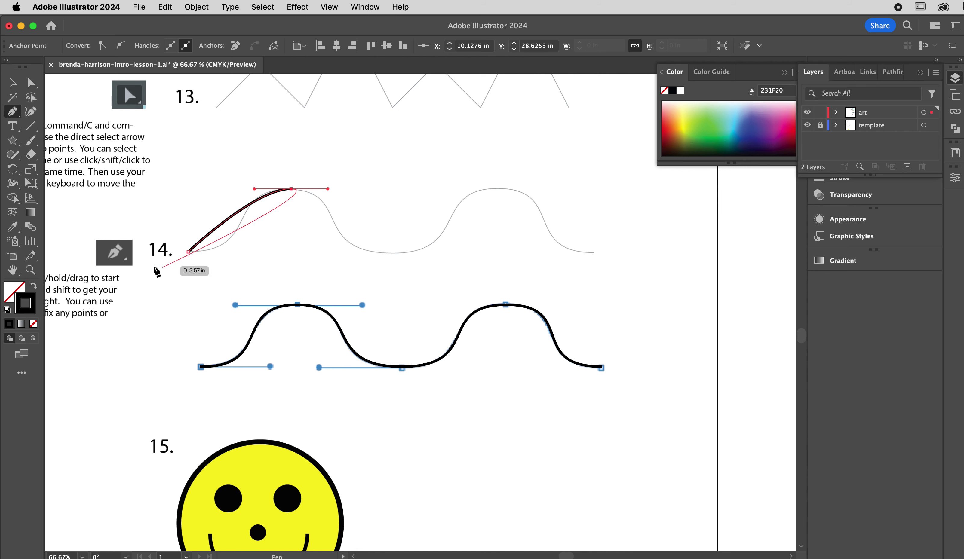
{"action": "key", "text": "BackSpace"}
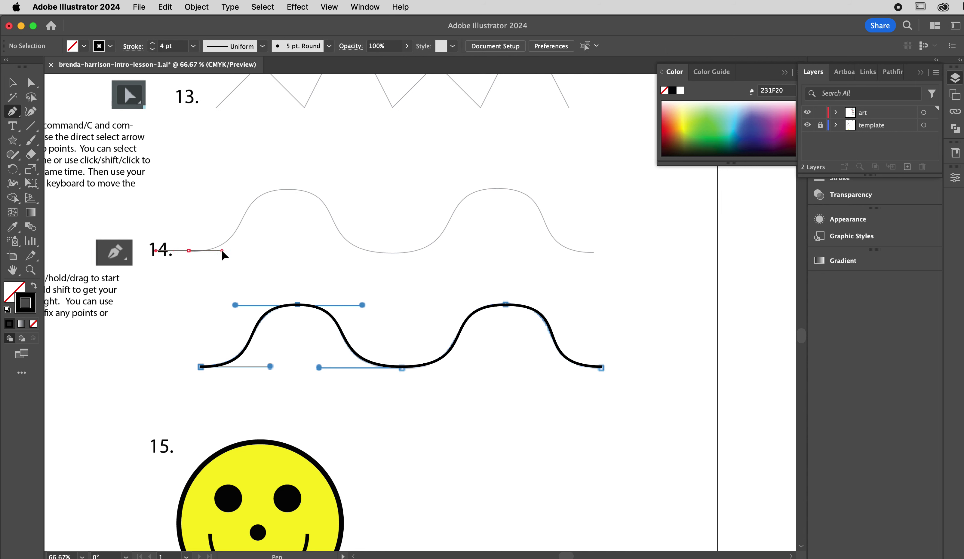
{"action": "left_click_drag", "start_coordinate": [222, 251], "coordinate": [254, 250]}
{"action": "left_click_drag", "start_coordinate": [286, 189], "coordinate": [349, 188]}
{"action": "left_click_drag", "start_coordinate": [393, 251], "coordinate": [490, 251]}
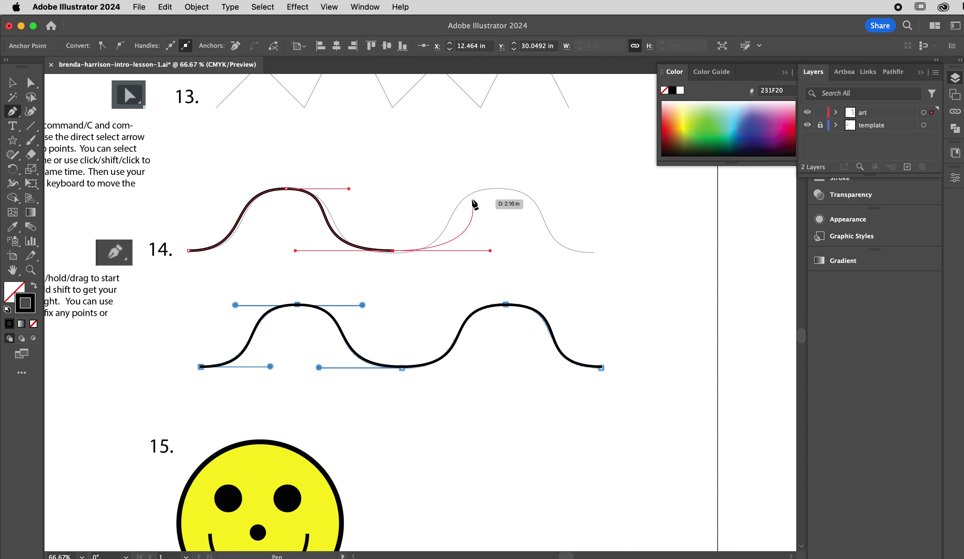
{"action": "left_click_drag", "start_coordinate": [460, 183], "coordinate": [537, 183]}
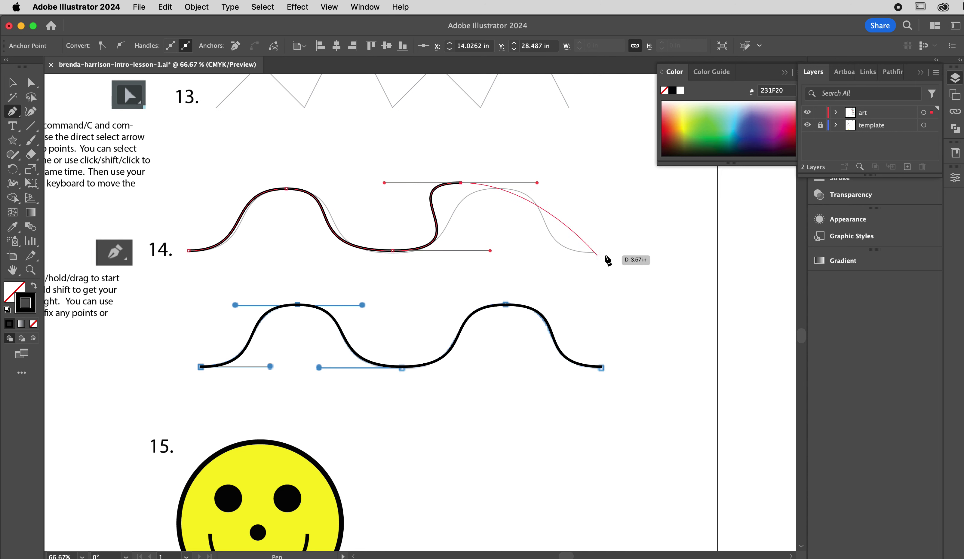
{"action": "left_click_drag", "start_coordinate": [561, 284], "coordinate": [630, 283]}
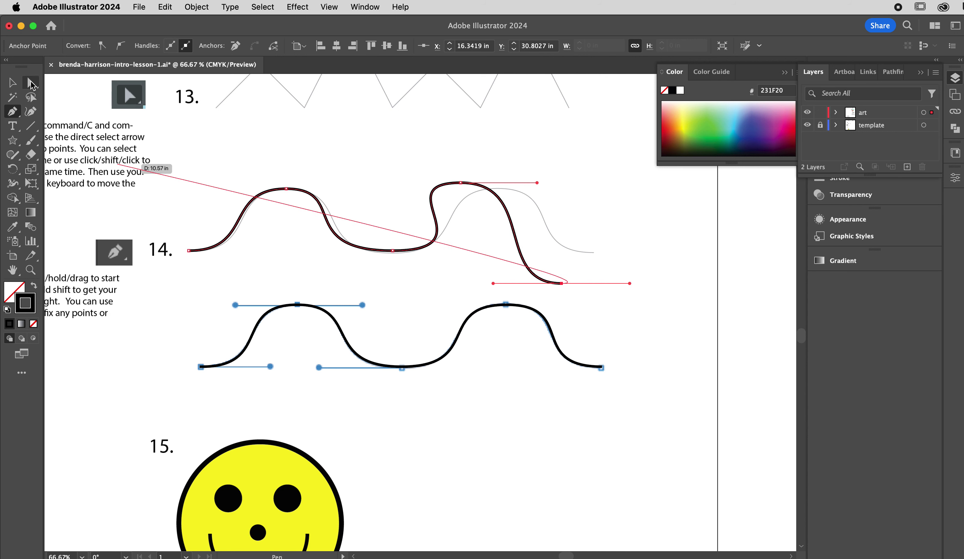
{"action": "left_click", "coordinate": [31, 84]}
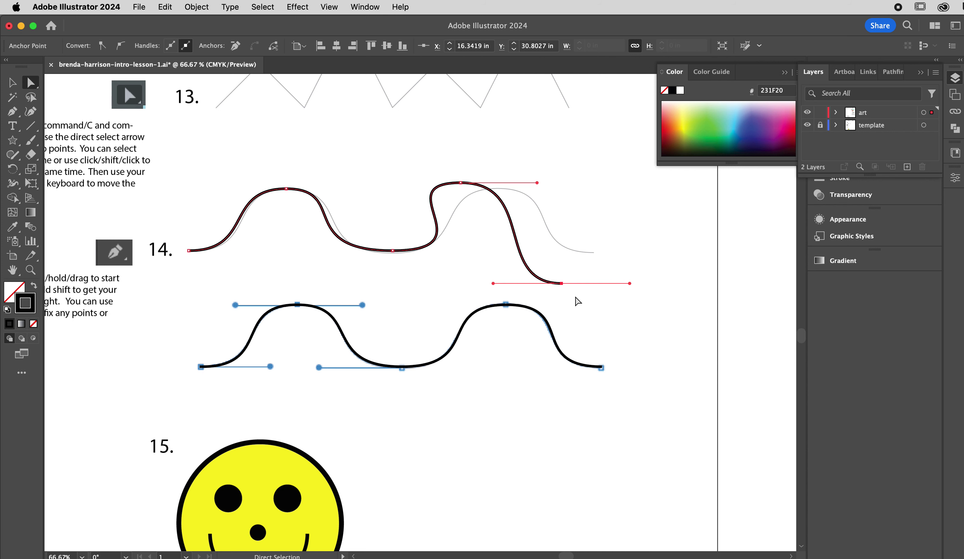
Step: Move the wave's end point onto the template and adjust handles to fit the second hump
{"action": "left_click_drag", "start_coordinate": [562, 284], "coordinate": [596, 253]}
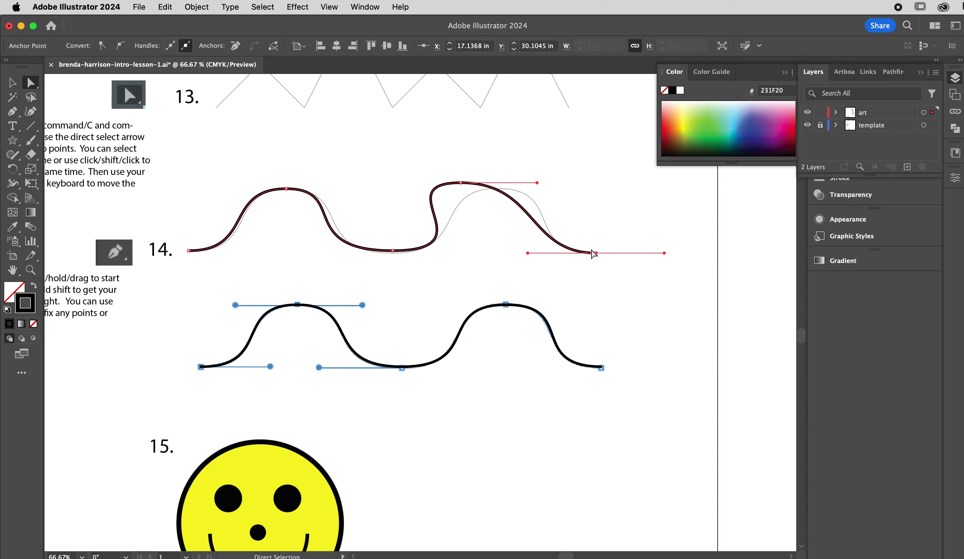
{"action": "left_click_drag", "start_coordinate": [461, 182], "coordinate": [500, 201]}
{"action": "key", "text": "super+z"}
{"action": "key", "text": "super+z"}
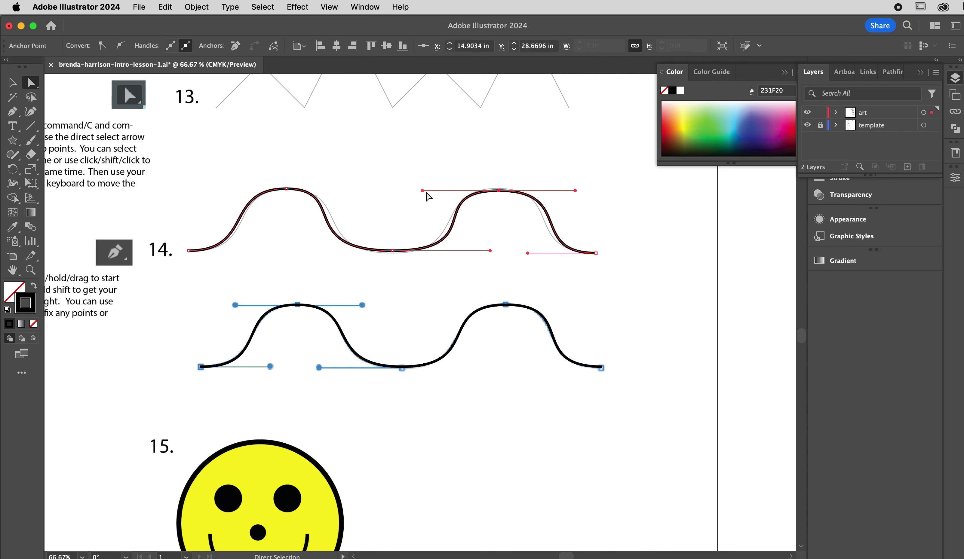
{"action": "left_click_drag", "start_coordinate": [489, 250], "coordinate": [475, 250]}
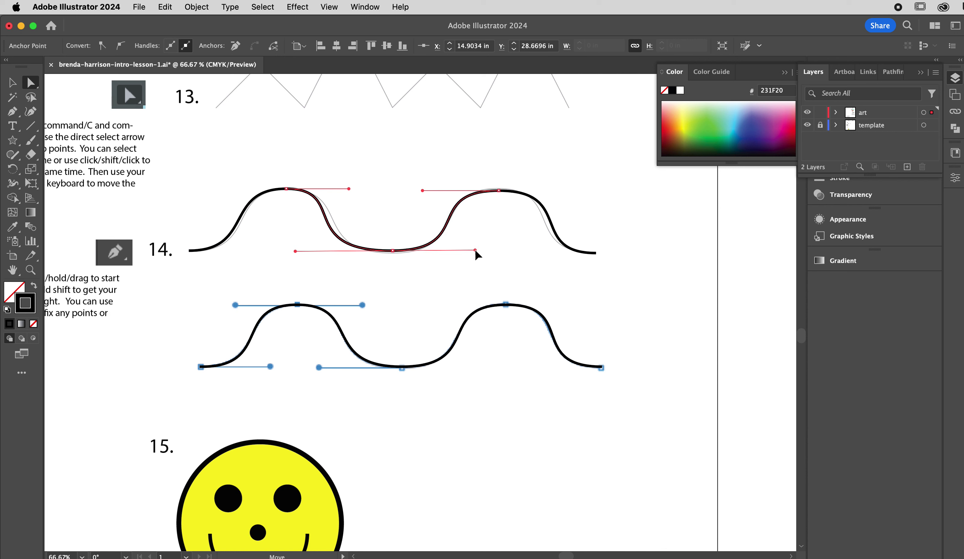
{"action": "left_click", "coordinate": [538, 262]}
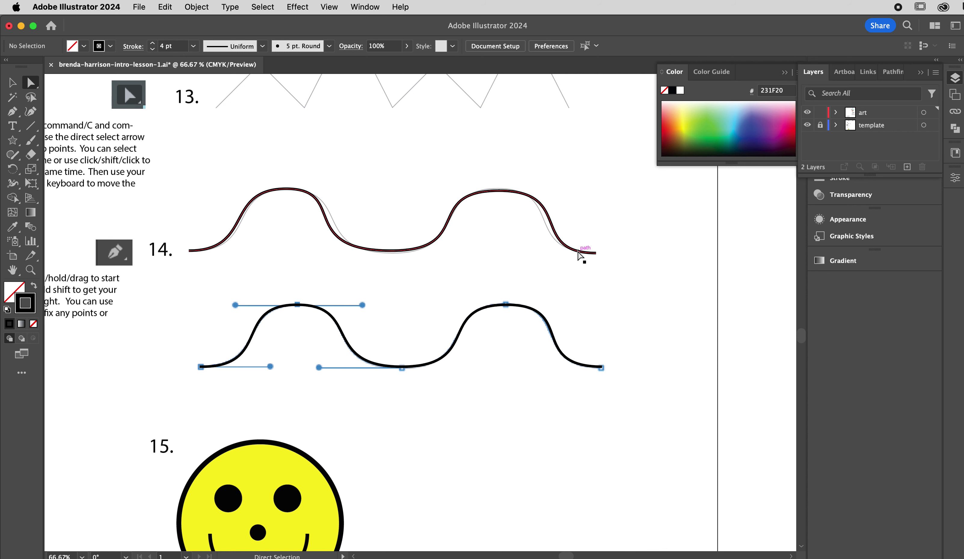
{"action": "left_click", "coordinate": [580, 252]}
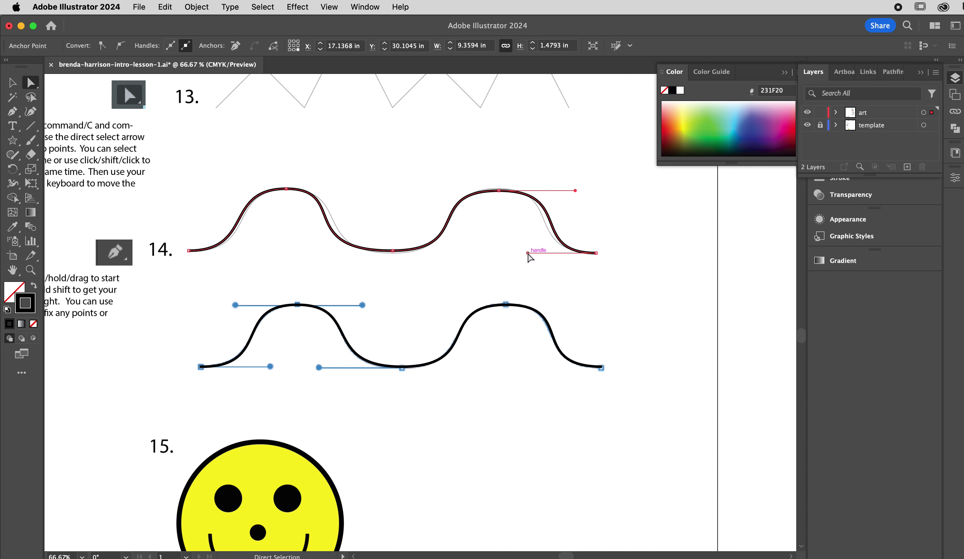
{"action": "left_click_drag", "start_coordinate": [527, 254], "coordinate": [519, 253]}
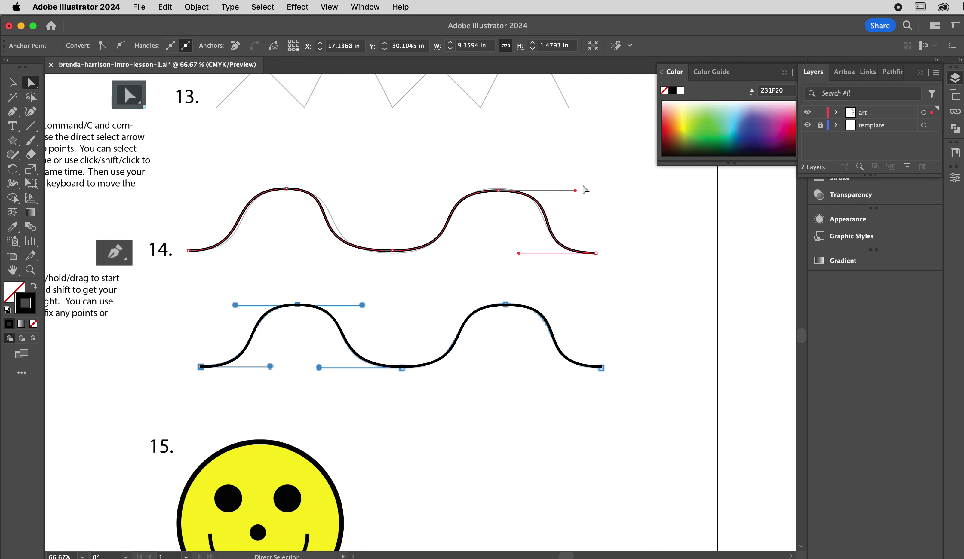
{"action": "left_click_drag", "start_coordinate": [575, 191], "coordinate": [568, 189]}
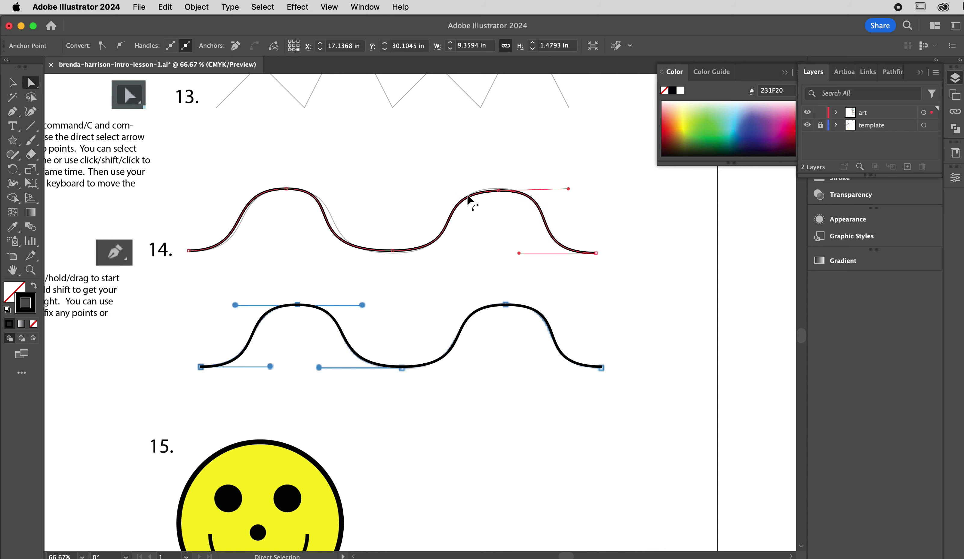
Step: Adjust the trough and first-hump handles so the first hump follows the grey template
{"action": "left_click", "coordinate": [393, 251]}
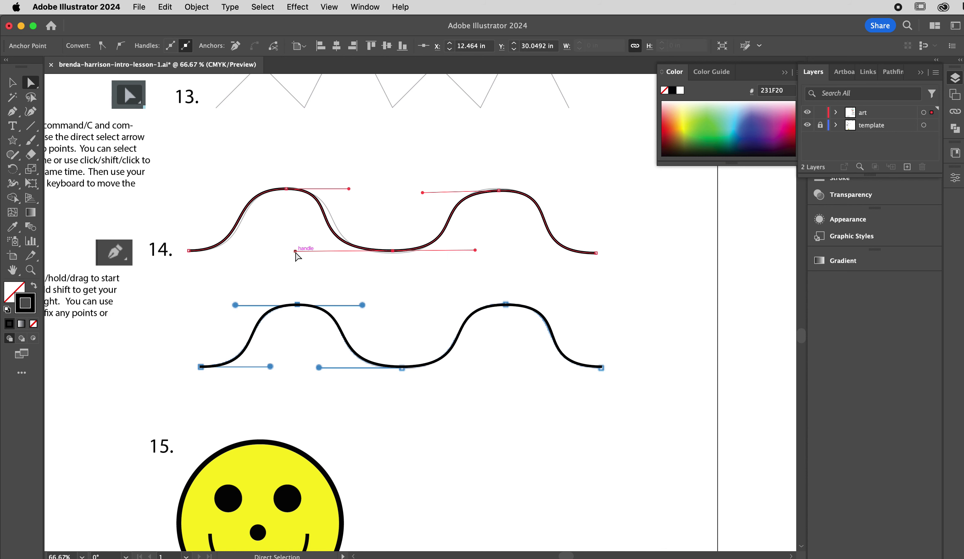
{"action": "left_click_drag", "start_coordinate": [295, 251], "coordinate": [309, 253]}
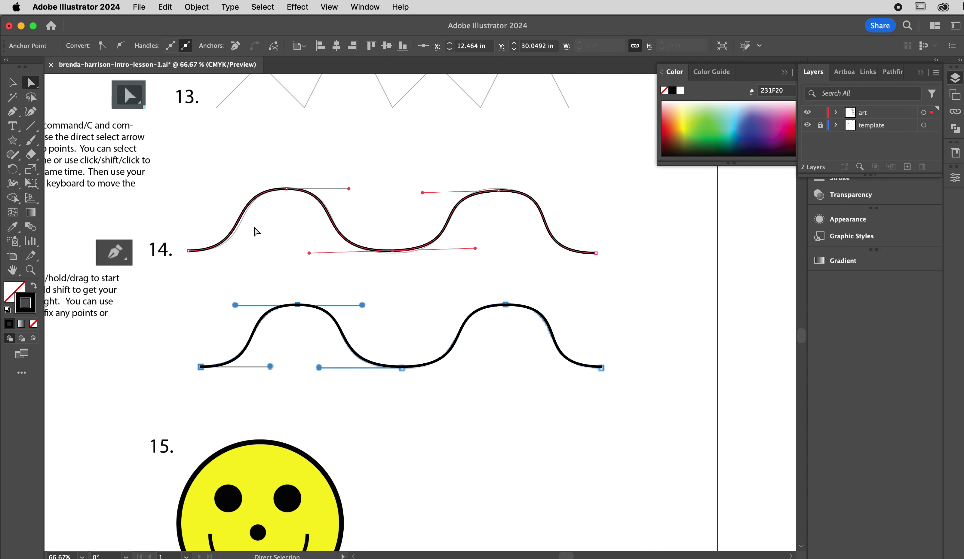
{"action": "left_click", "coordinate": [287, 189]}
{"action": "left_click_drag", "start_coordinate": [224, 188], "coordinate": [230, 188]}
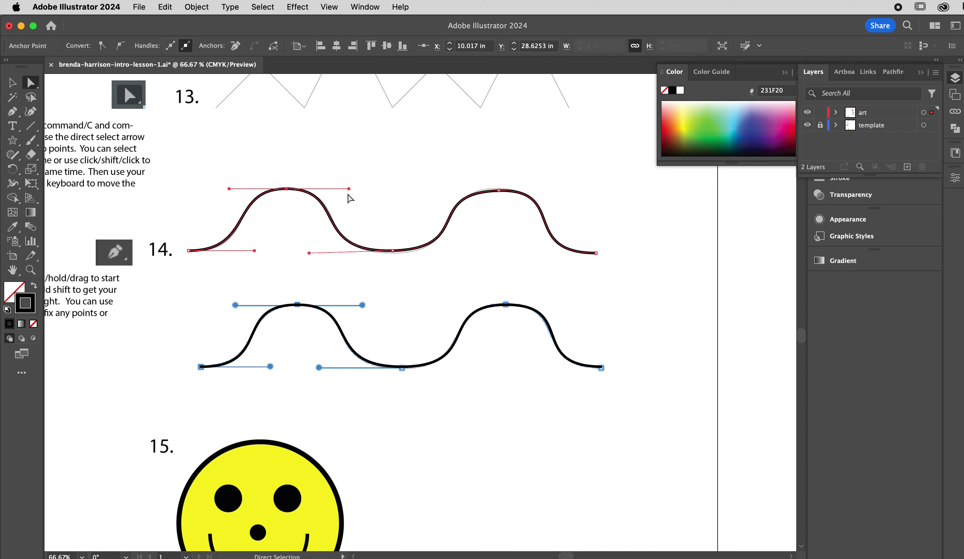
{"action": "left_click", "coordinate": [405, 289]}
{"action": "left_click", "coordinate": [366, 246]}
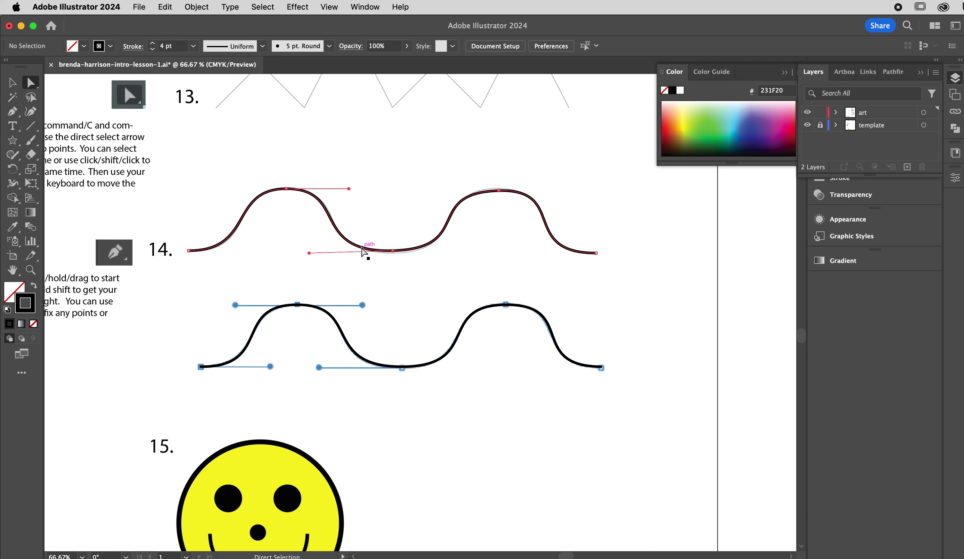
{"action": "left_click", "coordinate": [244, 221]}
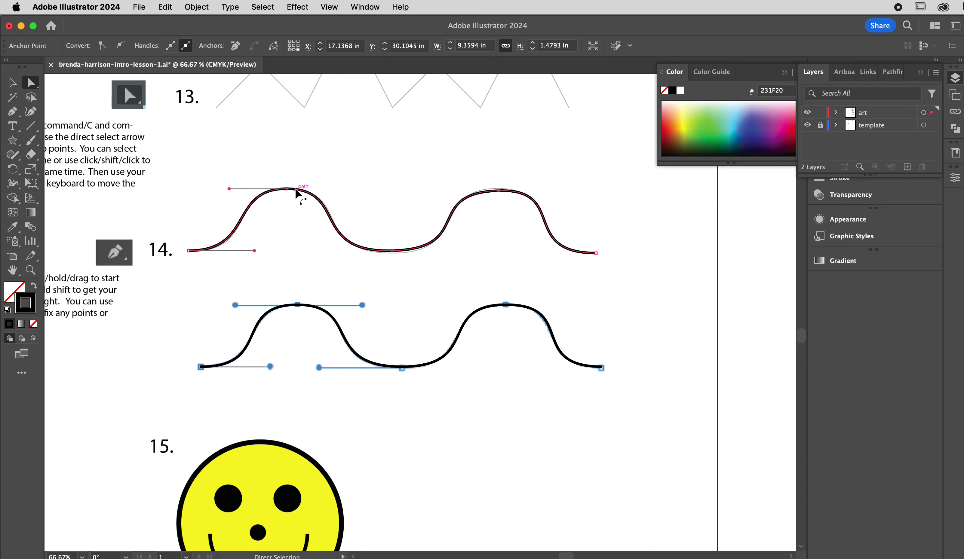
{"action": "mouse_move", "coordinate": [295, 188]}
{"action": "left_mouse_down"}
{"action": "mouse_move", "coordinate": [295, 207]}
{"action": "mouse_move", "coordinate": [285, 190]}
{"action": "mouse_move", "coordinate": [286, 206]}
{"action": "left_mouse_up"}
{"action": "key", "text": "super+z"}
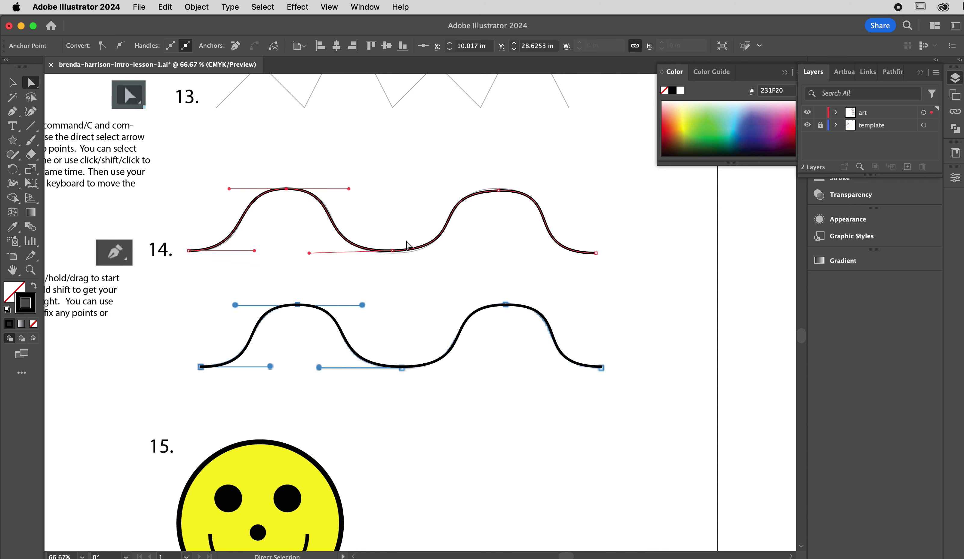
{"action": "left_click", "coordinate": [12, 82]}
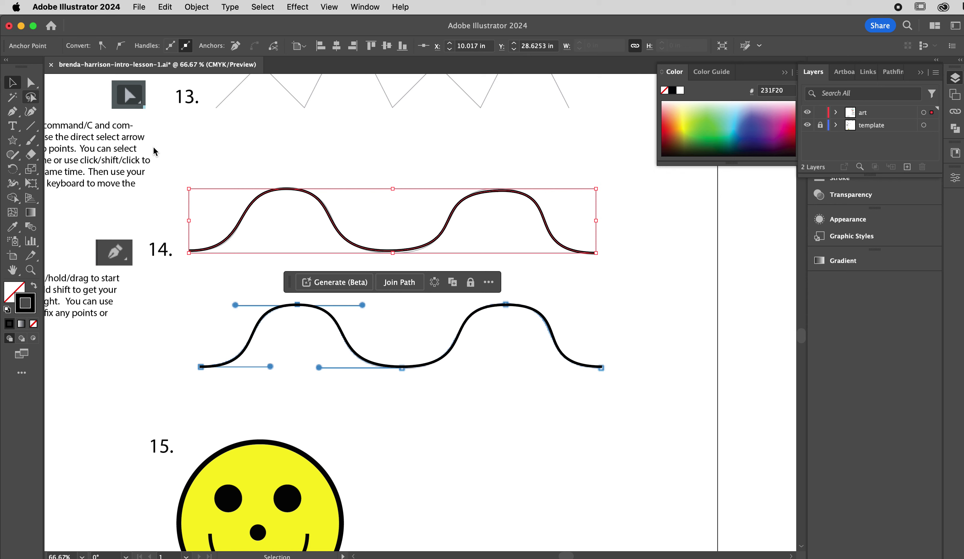
Step: Move the traced wave right, beneath the zigzags, and save the file
{"action": "left_click", "coordinate": [484, 418]}
{"action": "key", "text": "super+minus"}
{"action": "key", "text": "super+minus"}
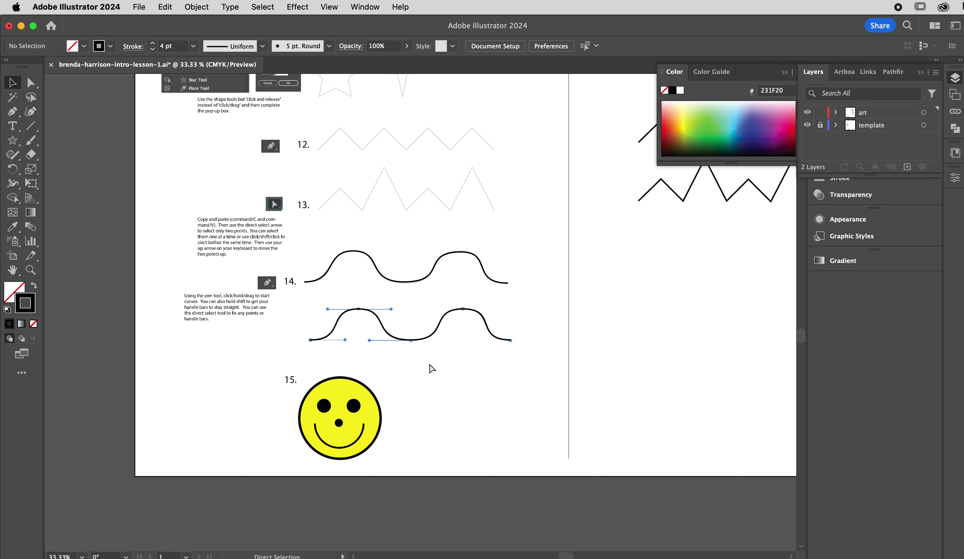
{"action": "left_click", "coordinate": [424, 337]}
{"action": "left_click_drag", "start_coordinate": [424, 337], "coordinate": [741, 273]}
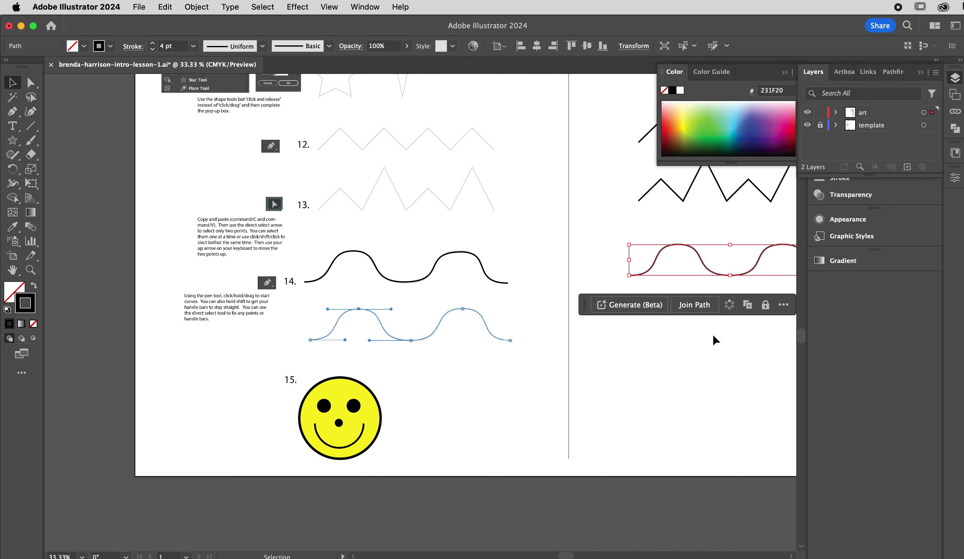
{"action": "left_click", "coordinate": [701, 367]}
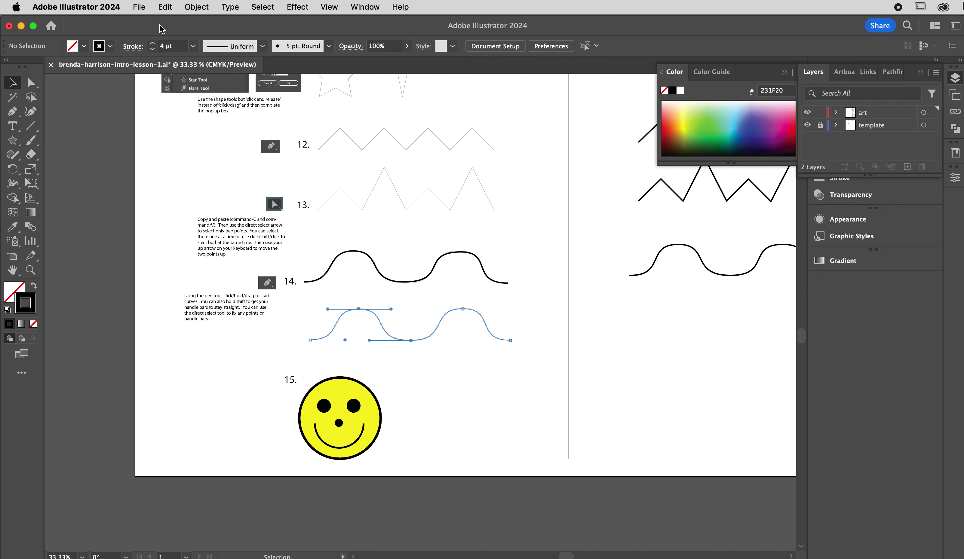
{"action": "left_click", "coordinate": [138, 7]}
{"action": "left_click", "coordinate": [142, 122]}
{"action": "key", "text": "super+equal"}
{"action": "key", "text": "super+equal"}
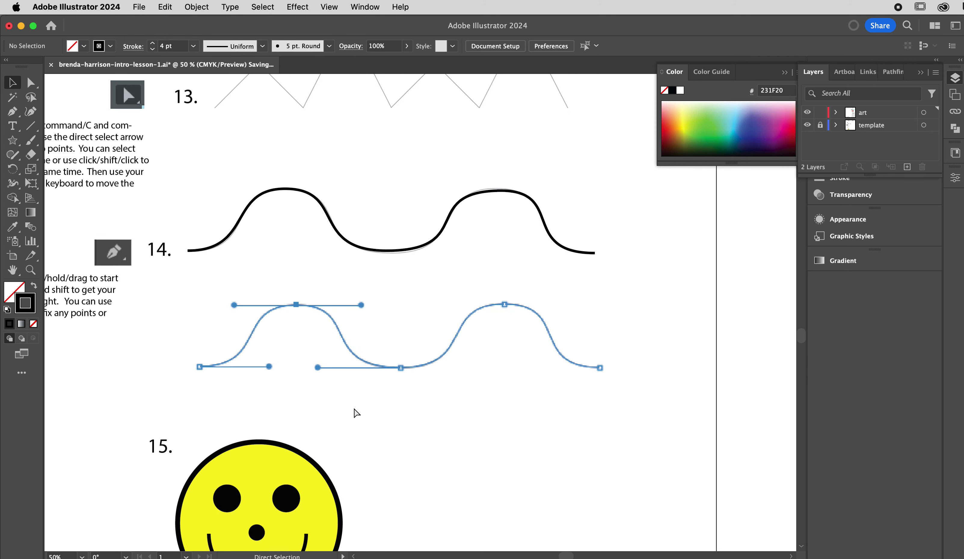
{"action": "left_click_drag", "start_coordinate": [365, 457], "coordinate": [458, 273]}
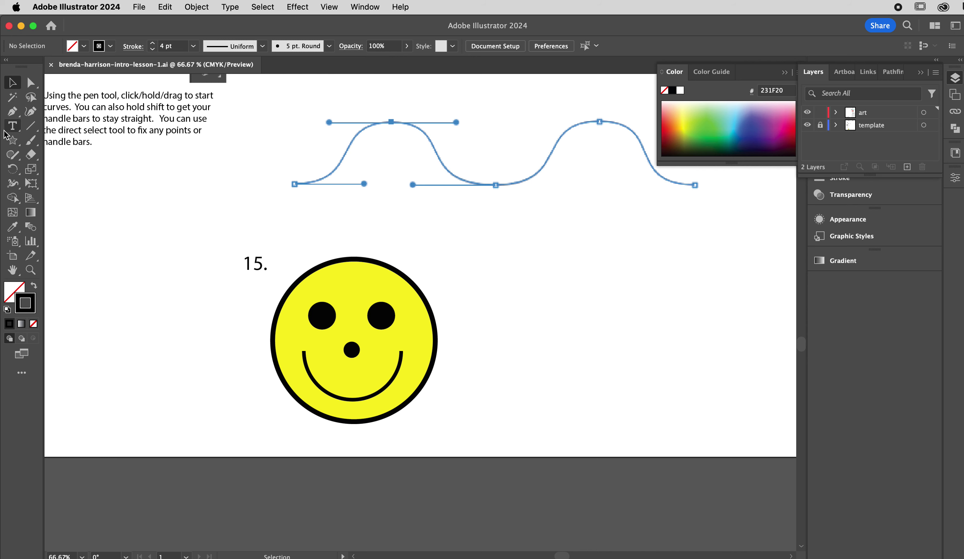
Step: Draw a smiley-sized circle filled CMYK Yellow and place it just right of the smiley
{"action": "left_click", "coordinate": [12, 140]}
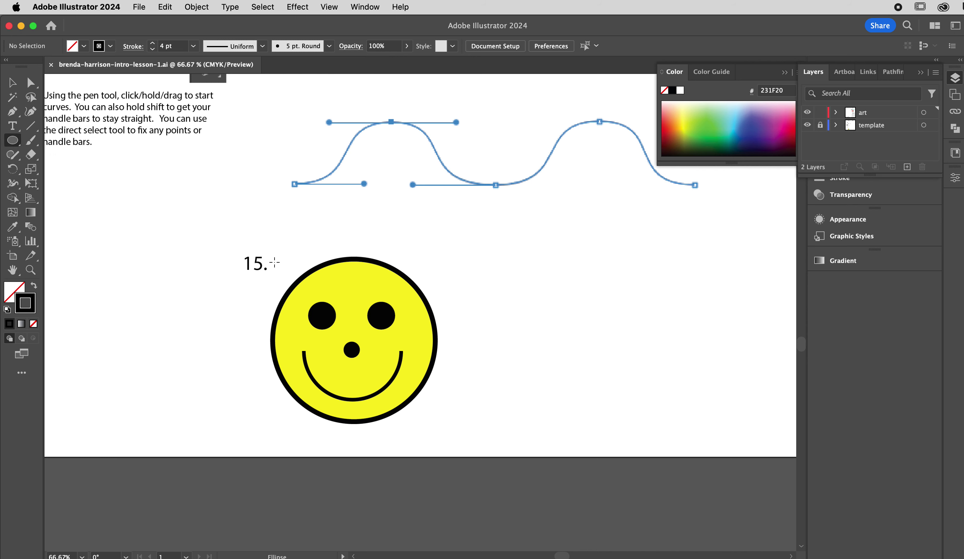
{"action": "left_click_drag", "start_coordinate": [274, 262], "coordinate": [408, 423]}
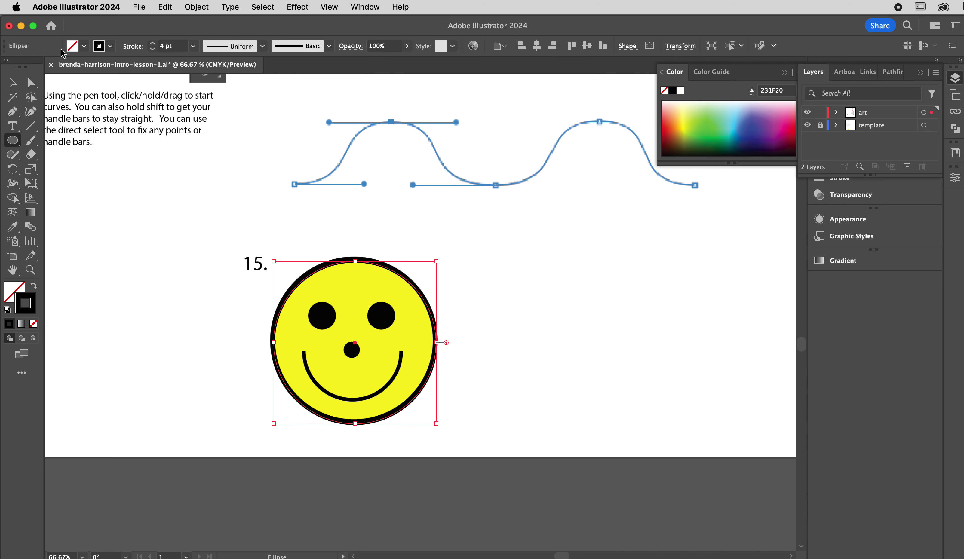
{"action": "left_click", "coordinate": [84, 46]}
{"action": "left_click", "coordinate": [49, 68]}
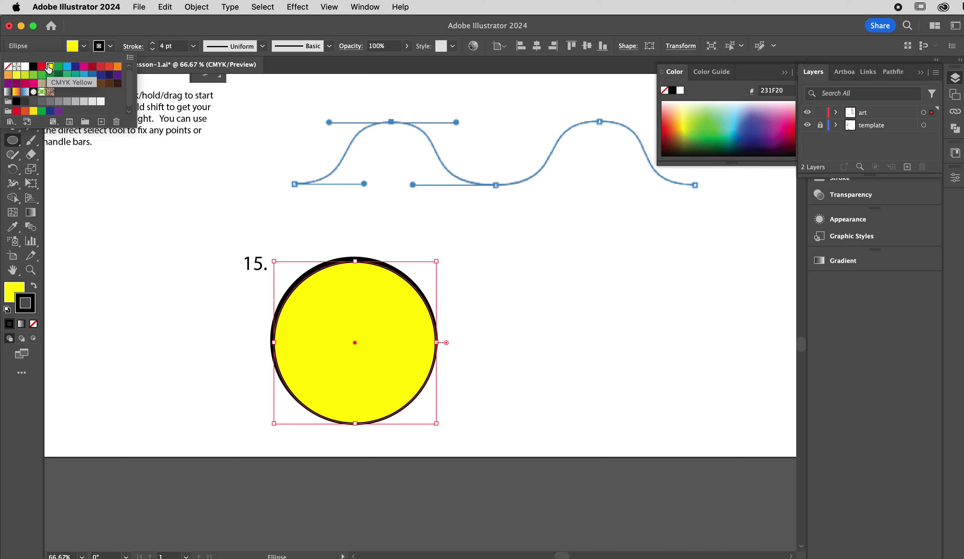
{"action": "key", "text": "Escape"}
{"action": "key", "text": "v"}
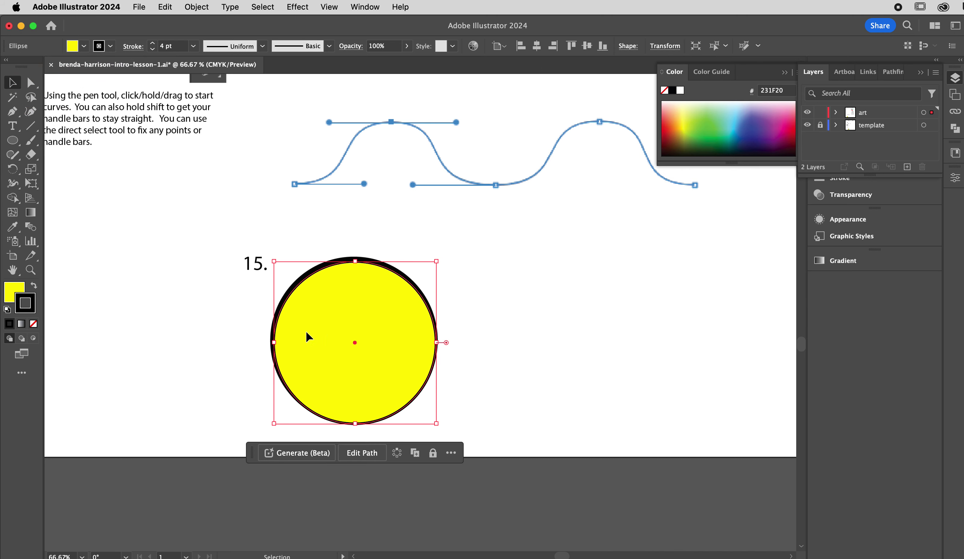
{"action": "left_click_drag", "start_coordinate": [306, 332], "coordinate": [508, 327]}
{"action": "key", "text": "super+z"}
{"action": "left_click_drag", "start_coordinate": [348, 302], "coordinate": [536, 301]}
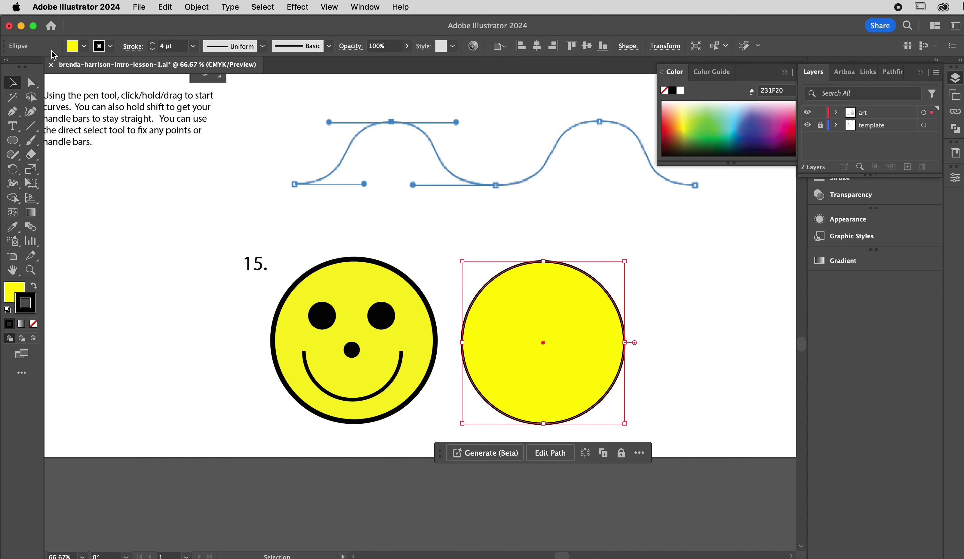
{"action": "left_click", "coordinate": [83, 47]}
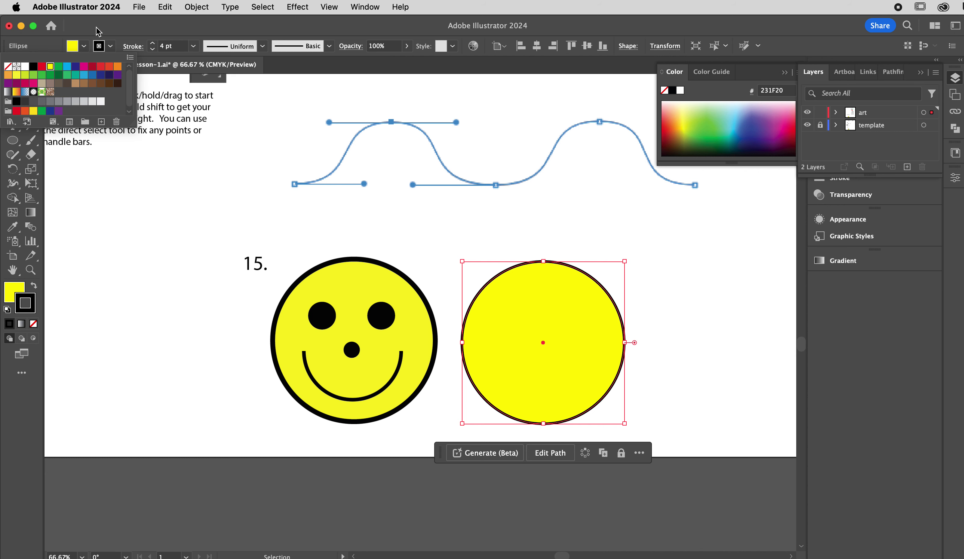
Step: Draw a small black-filled circle with no outline over the smiley's left eye
{"action": "left_click", "coordinate": [12, 140]}
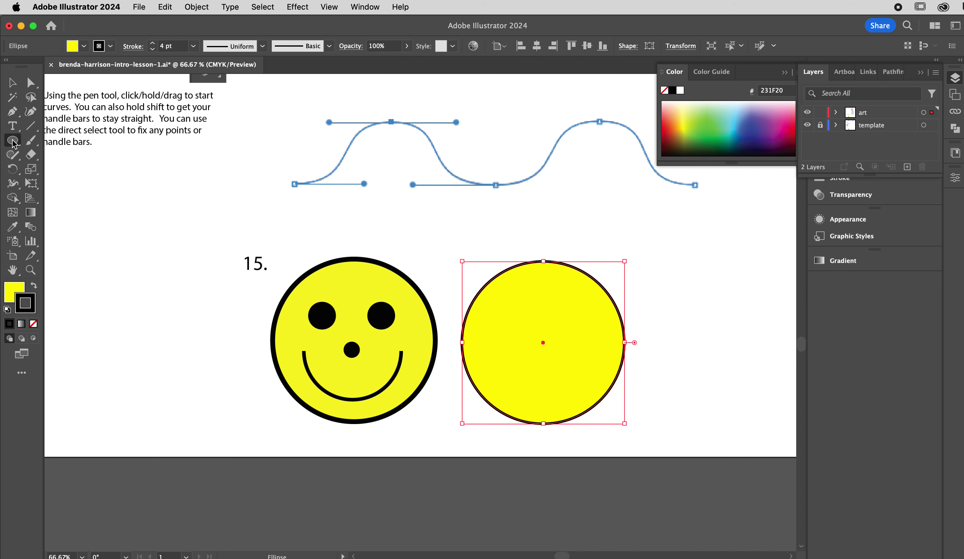
{"action": "left_click", "coordinate": [87, 174]}
{"action": "left_click_drag", "start_coordinate": [309, 303], "coordinate": [336, 328]}
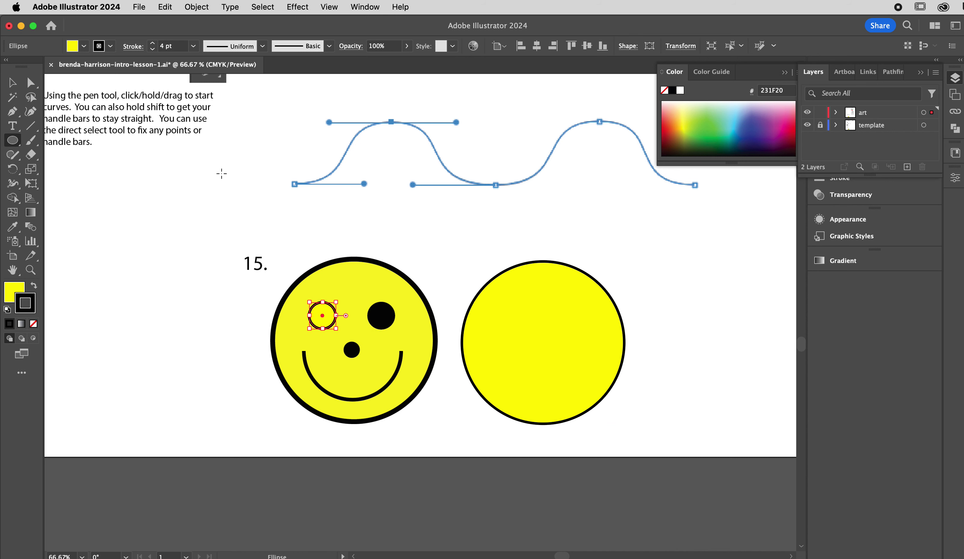
{"action": "left_click", "coordinate": [111, 45]}
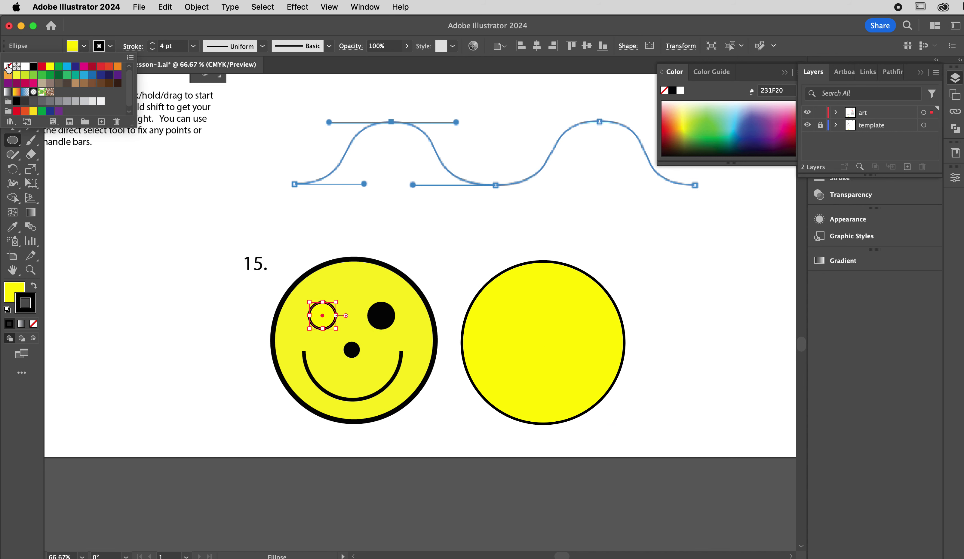
{"action": "left_click", "coordinate": [8, 66]}
{"action": "left_click", "coordinate": [84, 47]}
{"action": "left_click", "coordinate": [83, 47]}
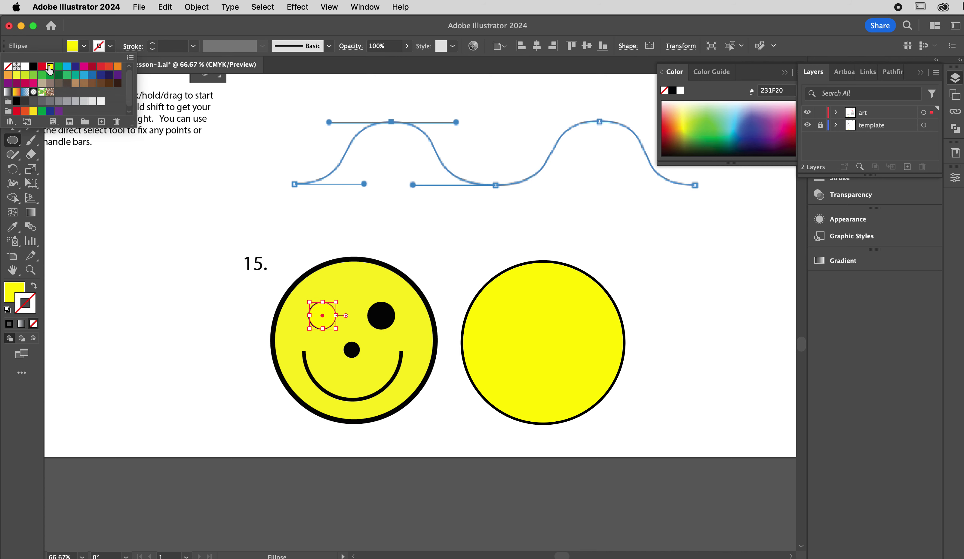
{"action": "left_click", "coordinate": [34, 66]}
{"action": "left_click", "coordinate": [117, 25]}
{"action": "left_click", "coordinate": [12, 82]}
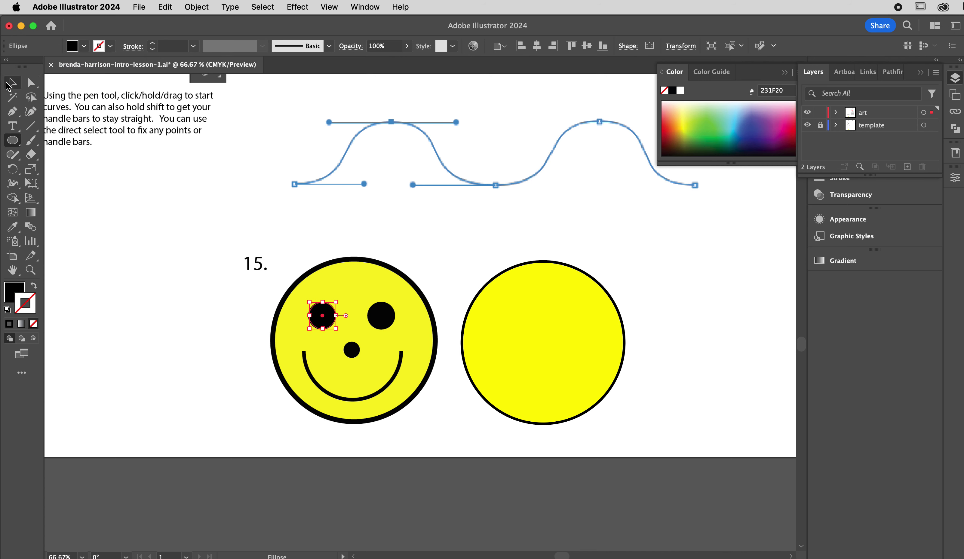
{"action": "left_click", "coordinate": [159, 312]}
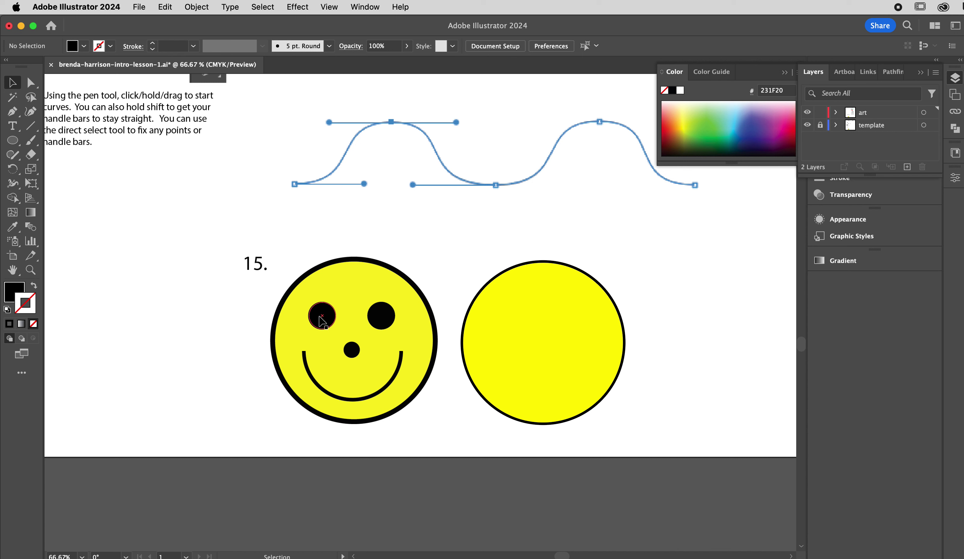
Step: Duplicate the black eye circle and place the copy on the right eye
{"action": "left_click", "coordinate": [322, 326]}
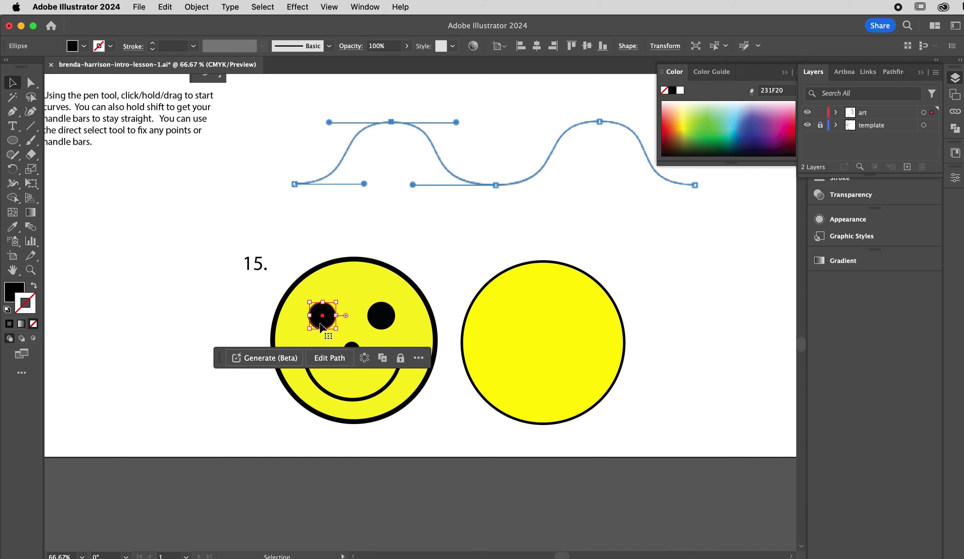
{"action": "key", "text": "super+c"}
{"action": "key", "text": "super+v"}
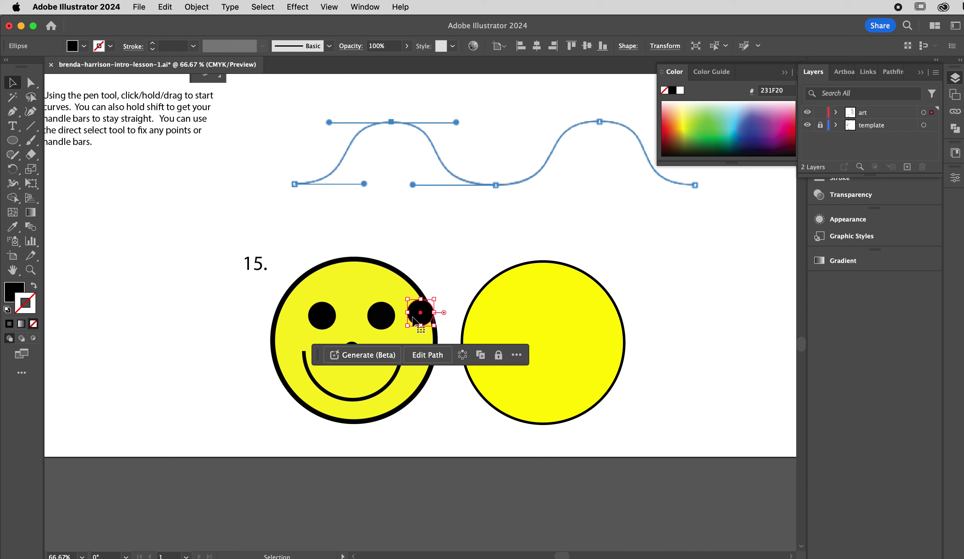
{"action": "left_click_drag", "start_coordinate": [412, 321], "coordinate": [381, 322]}
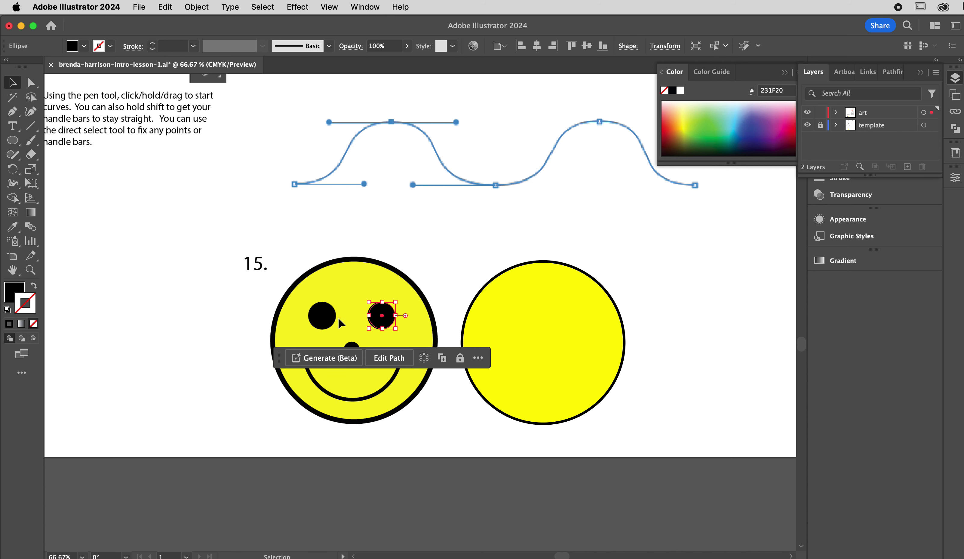
Step: Draw a small 0.2 in circle for the smiley's nose below the eyes, then deselect
{"action": "left_click", "coordinate": [12, 140]}
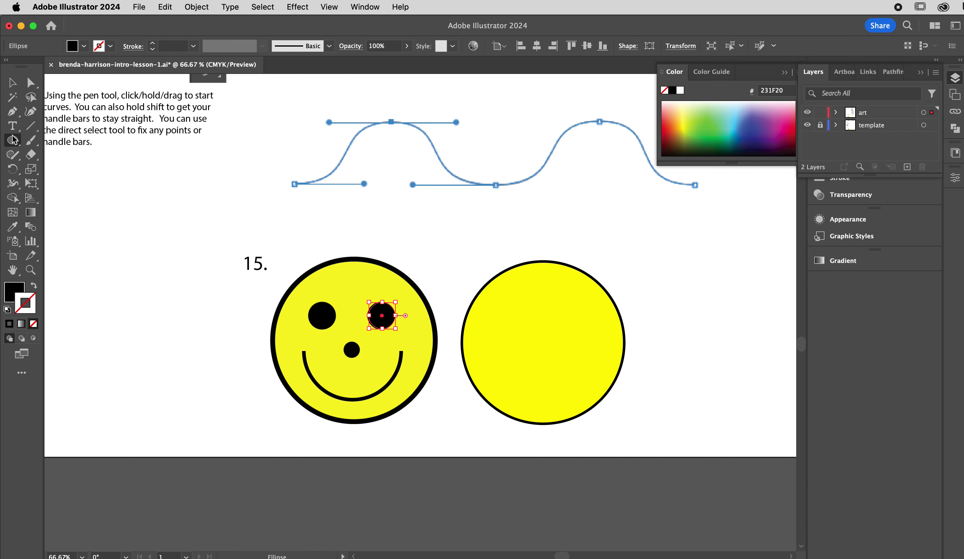
{"action": "left_click_drag", "start_coordinate": [350, 347], "coordinate": [353, 354]}
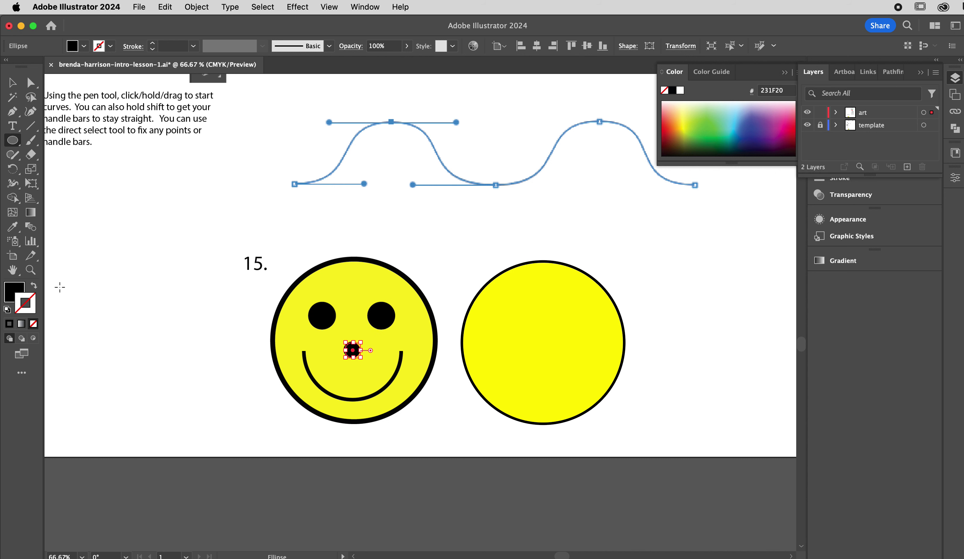
{"action": "left_click", "coordinate": [12, 82]}
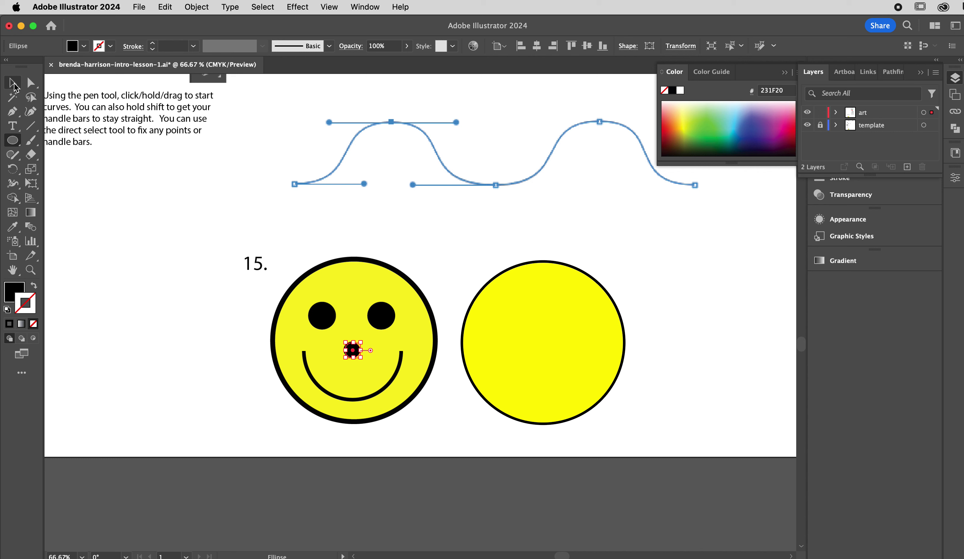
{"action": "left_click", "coordinate": [115, 253]}
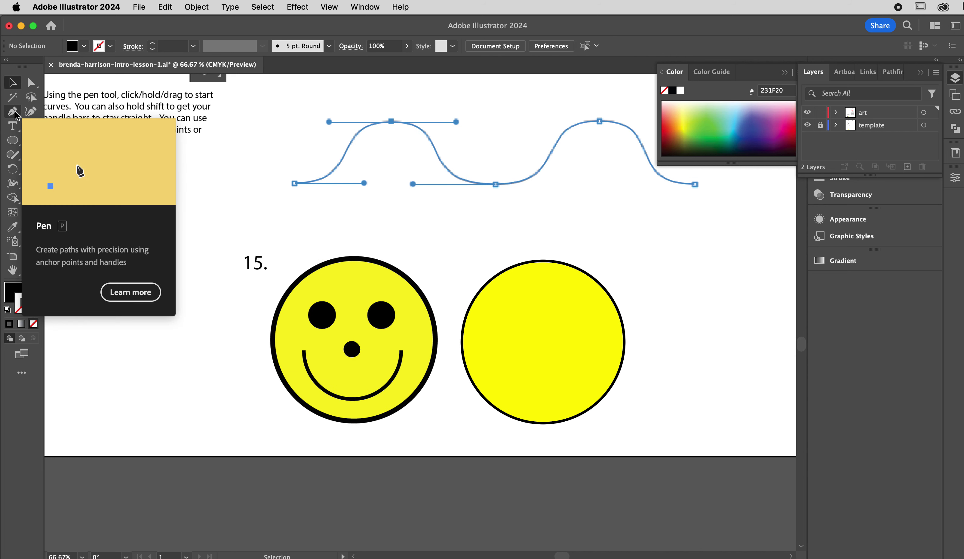
Step: Trace the smile with the Pen tool as a curve from left end, through the bottom, to right end
{"action": "left_click", "coordinate": [16, 114]}
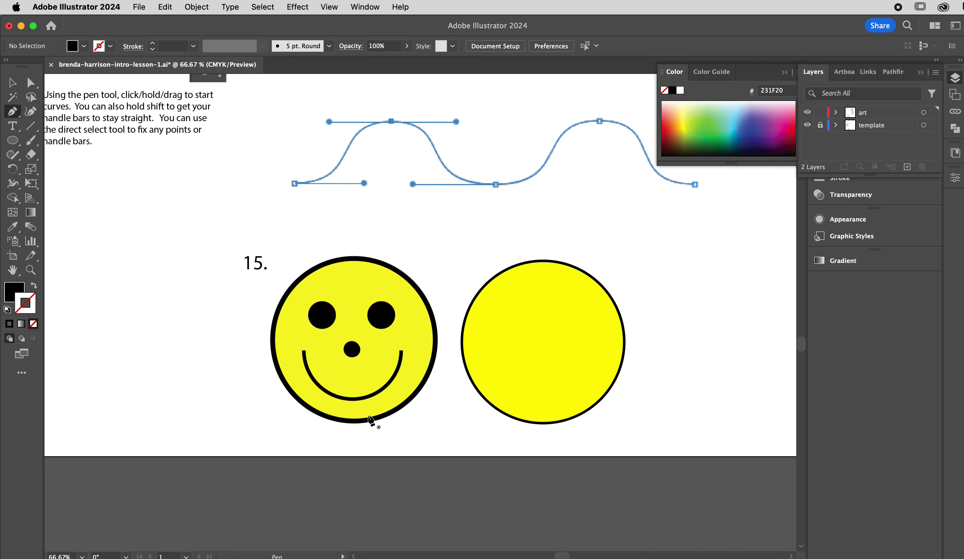
{"action": "left_click", "coordinate": [304, 350]}
{"action": "left_click_drag", "start_coordinate": [304, 356], "coordinate": [304, 366]}
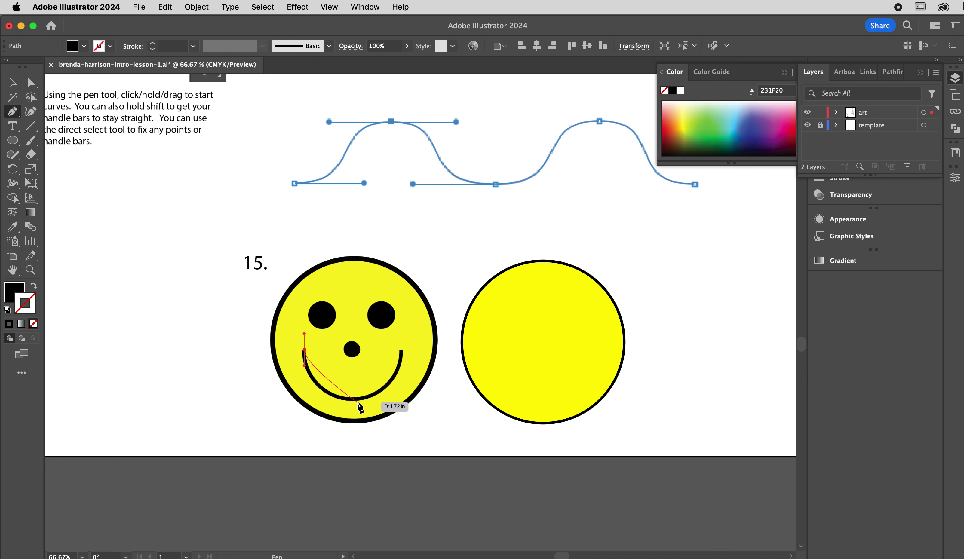
{"action": "left_click_drag", "start_coordinate": [353, 399], "coordinate": [389, 400]}
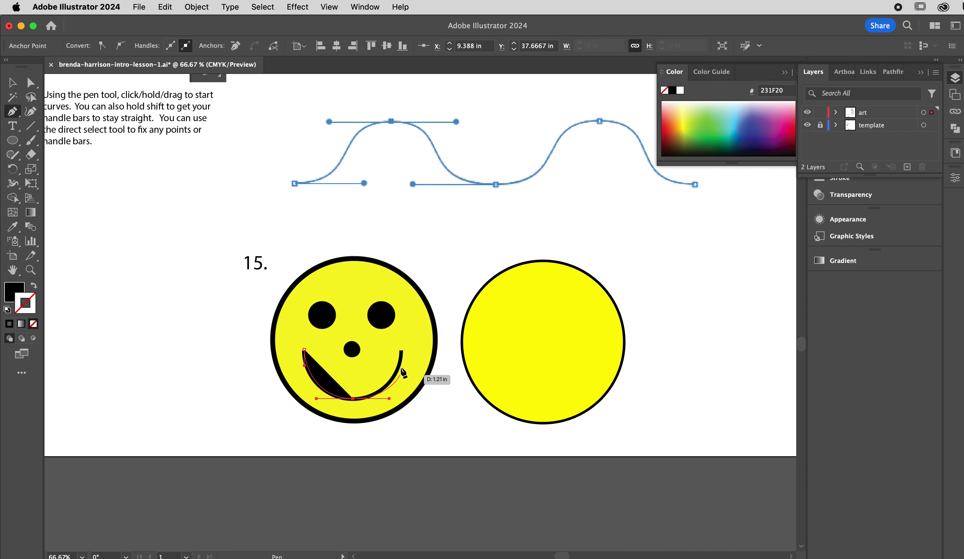
{"action": "left_click_drag", "start_coordinate": [401, 349], "coordinate": [402, 335]}
{"action": "scroll", "coordinate": [401, 335], "scroll_direction": "up", "scroll_amount": 5}
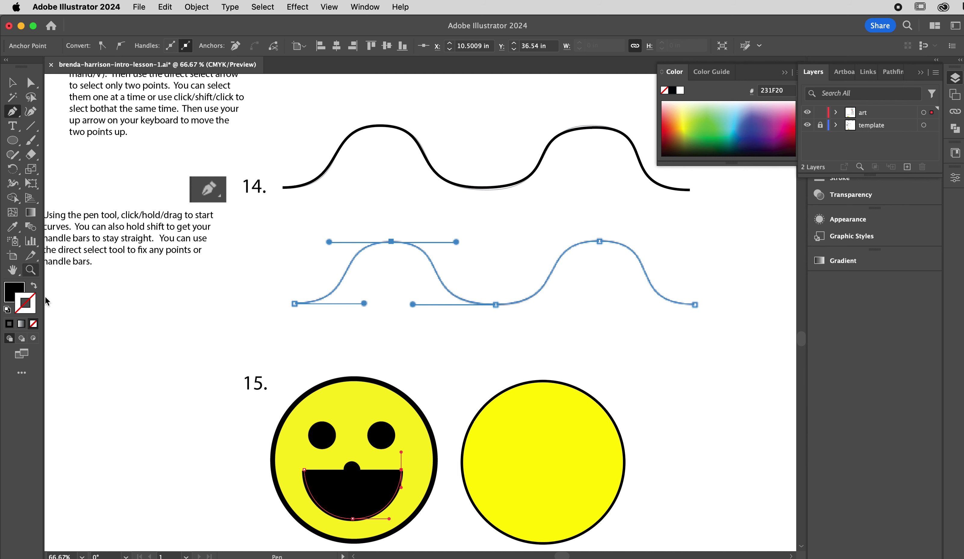
{"action": "scroll", "coordinate": [178, 340], "scroll_direction": "up", "scroll_amount": 1}
{"action": "scroll", "coordinate": [178, 340], "scroll_direction": "down", "scroll_amount": 5}
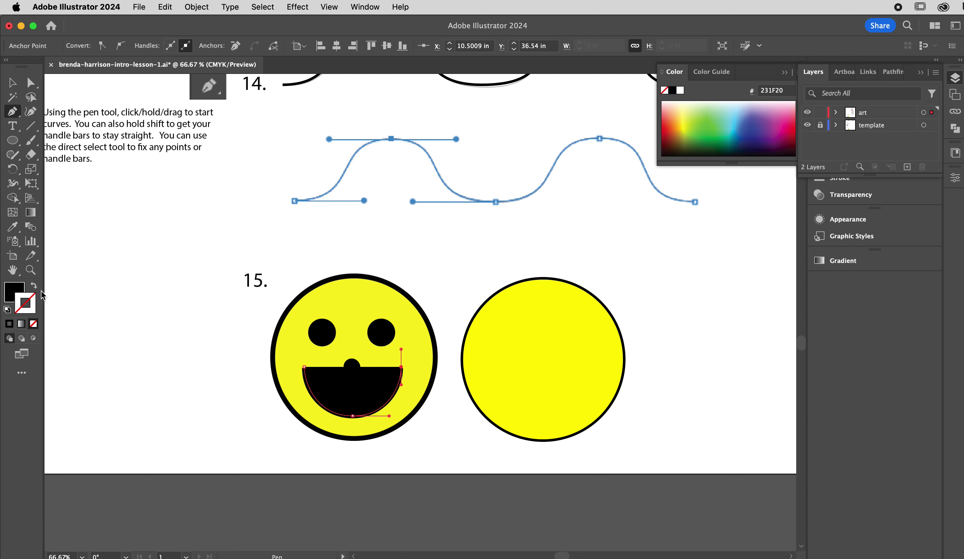
Step: Make the mouth a black stroke with no fill and raise its stroke weight to 7 pt
{"action": "left_click", "coordinate": [35, 288]}
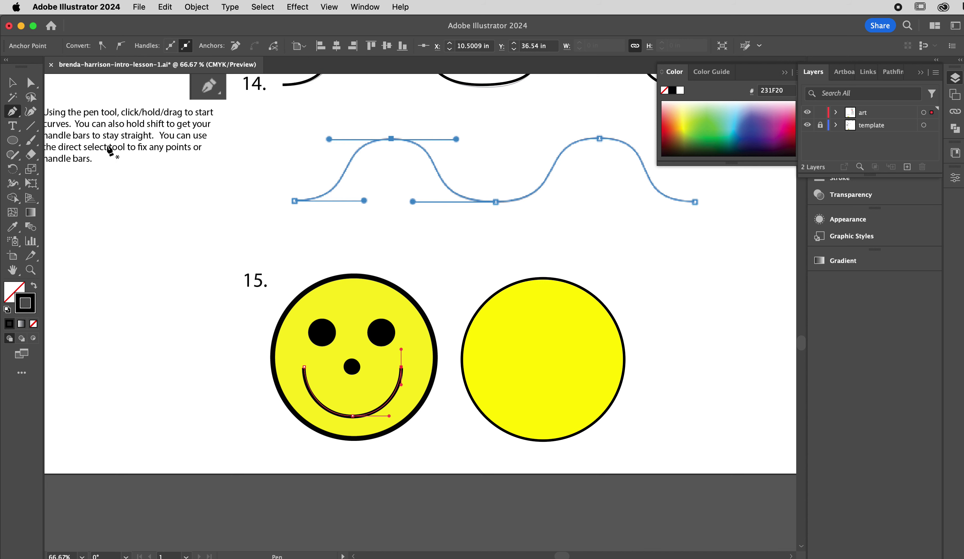
{"action": "left_click", "coordinate": [13, 82]}
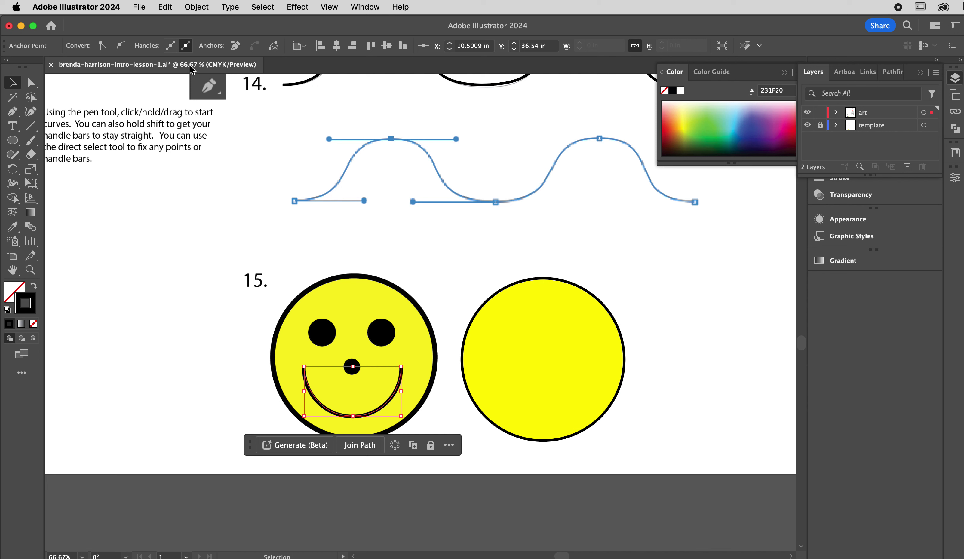
{"action": "left_click", "coordinate": [311, 394]}
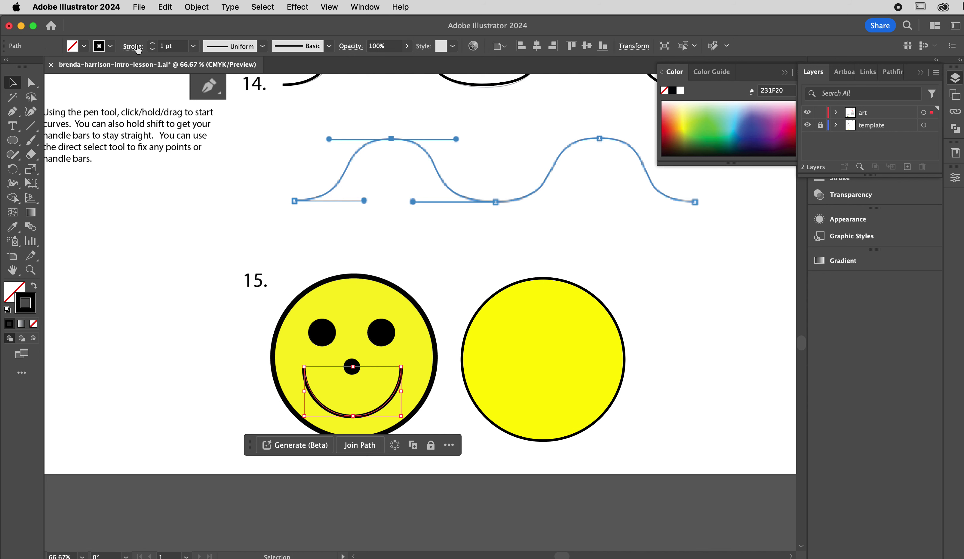
{"action": "left_click", "coordinate": [152, 45]}
{"action": "left_click", "coordinate": [153, 44]}
{"action": "left_click", "coordinate": [153, 44]}
{"action": "left_click", "coordinate": [153, 44]}
{"action": "left_click", "coordinate": [153, 45]}
{"action": "left_click", "coordinate": [176, 271]}
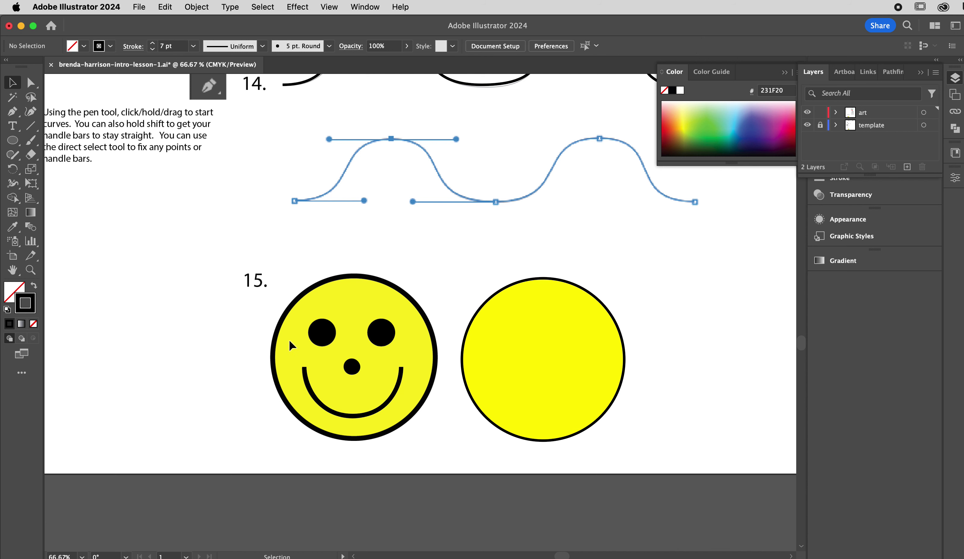
Step: Move the floating task bar aside and try selecting the eyes, nose and mouth together
{"action": "left_click_drag", "start_coordinate": [282, 258], "coordinate": [259, 414]}
{"action": "left_click", "coordinate": [322, 333]}
{"action": "left_click", "coordinate": [378, 338]}
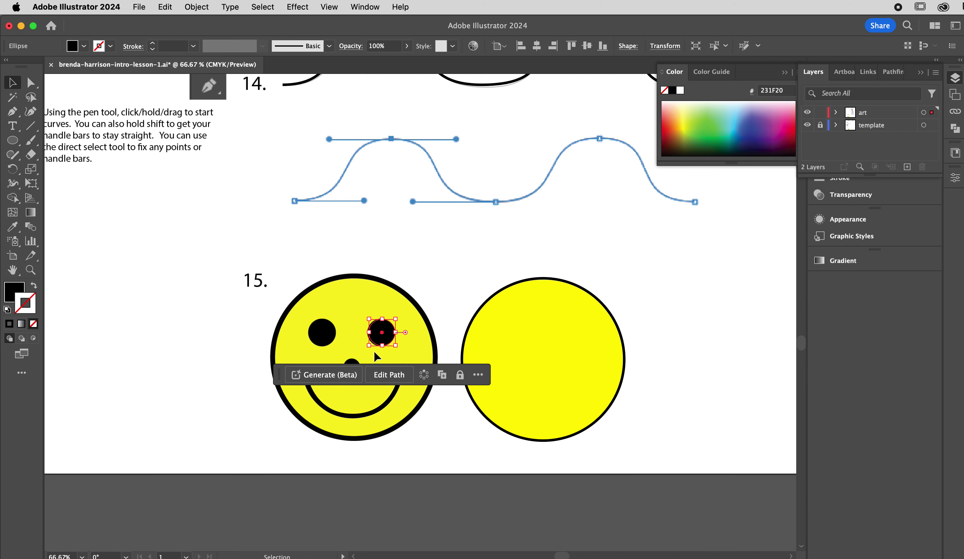
{"action": "left_click", "coordinate": [353, 361]}
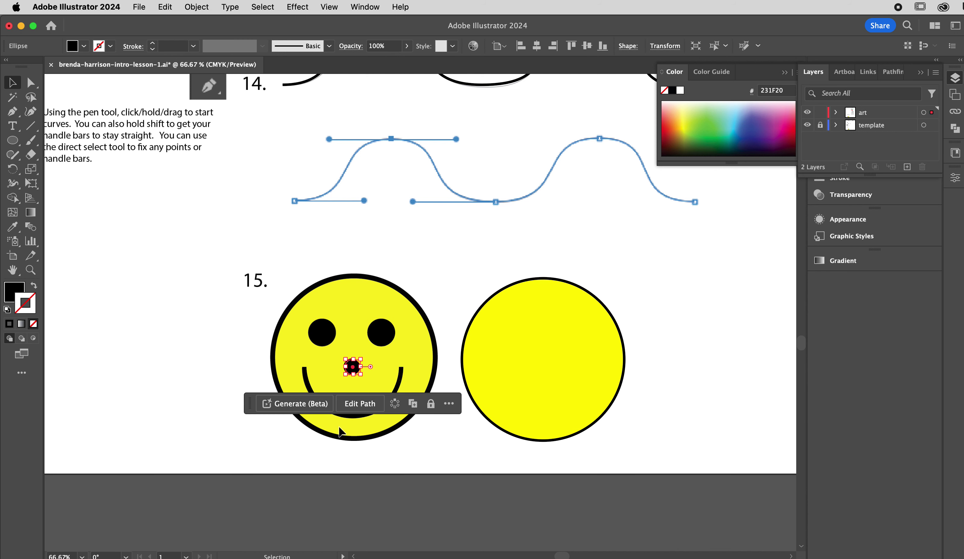
{"action": "left_click", "coordinate": [352, 415]}
{"action": "left_click_drag", "start_coordinate": [250, 451], "coordinate": [106, 554]}
{"action": "left_click_drag", "start_coordinate": [252, 320], "coordinate": [404, 445]}
{"action": "left_click", "coordinate": [226, 350]}
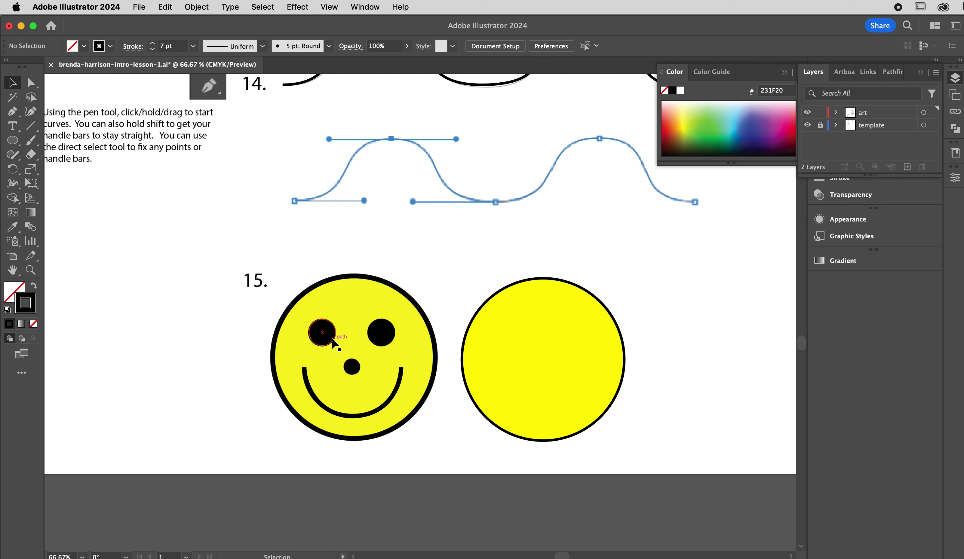
Step: Select both eyes, the nose and the smile and copy them into the right yellow circle
{"action": "left_click", "coordinate": [332, 343]}
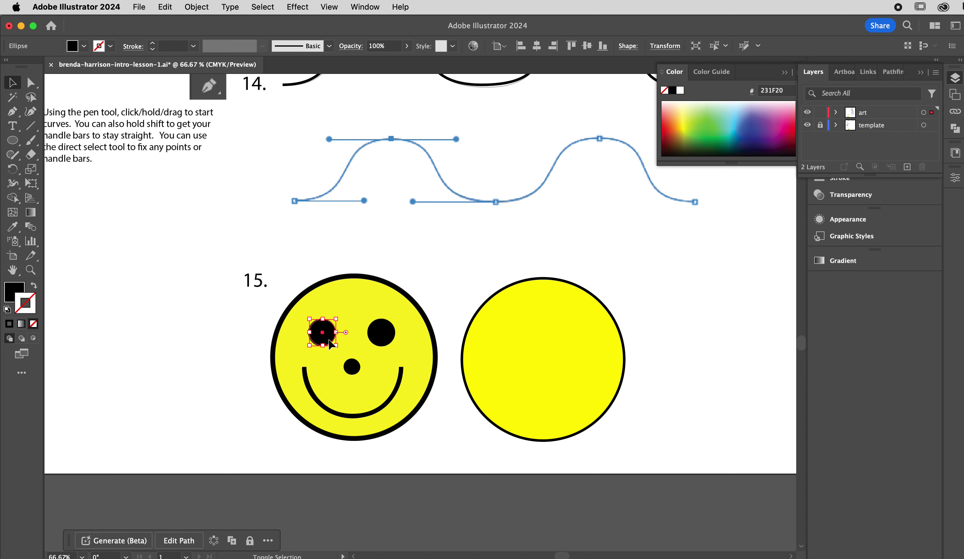
{"action": "left_click", "coordinate": [381, 333], "text": "shift"}
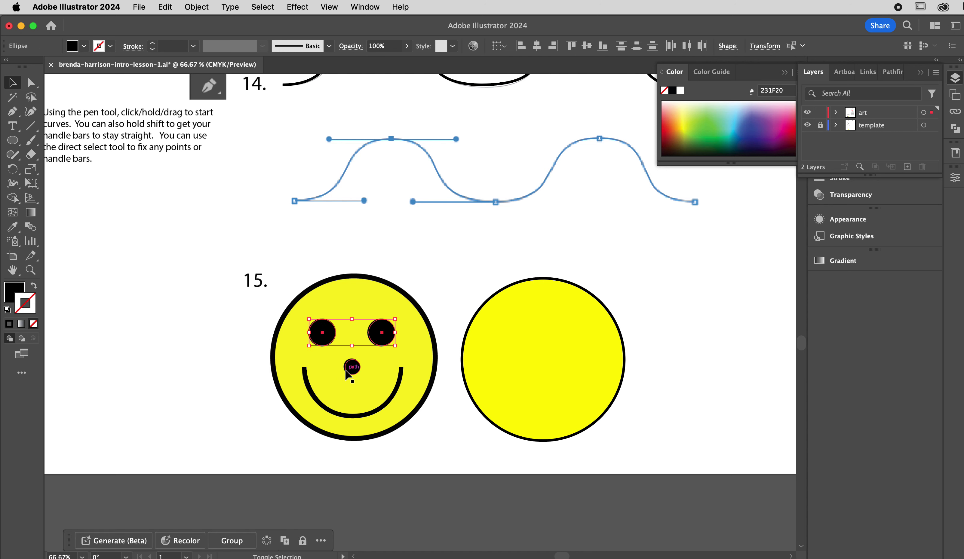
{"action": "left_click", "coordinate": [352, 367], "text": "shift"}
{"action": "left_click", "coordinate": [361, 414], "text": "shift"}
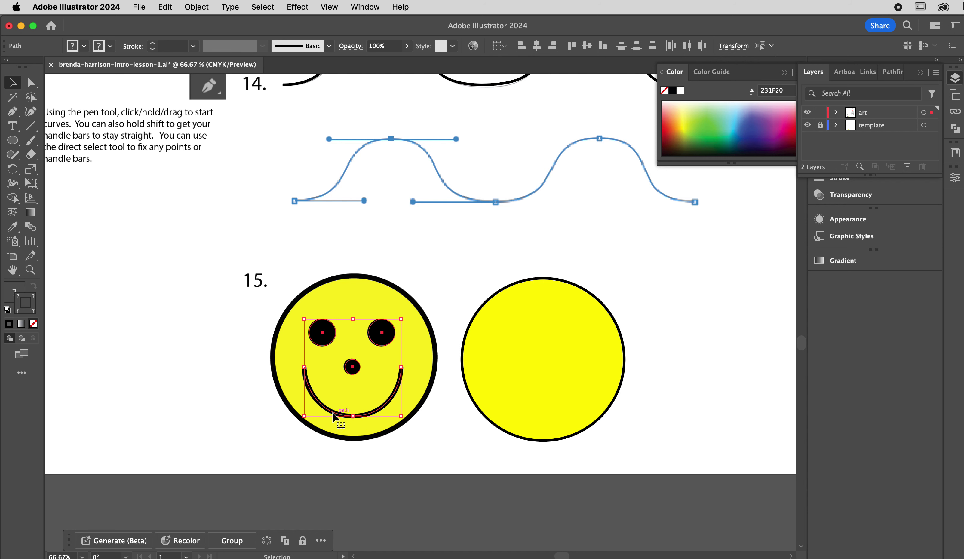
{"action": "left_click_drag", "start_coordinate": [315, 340], "coordinate": [509, 338]}
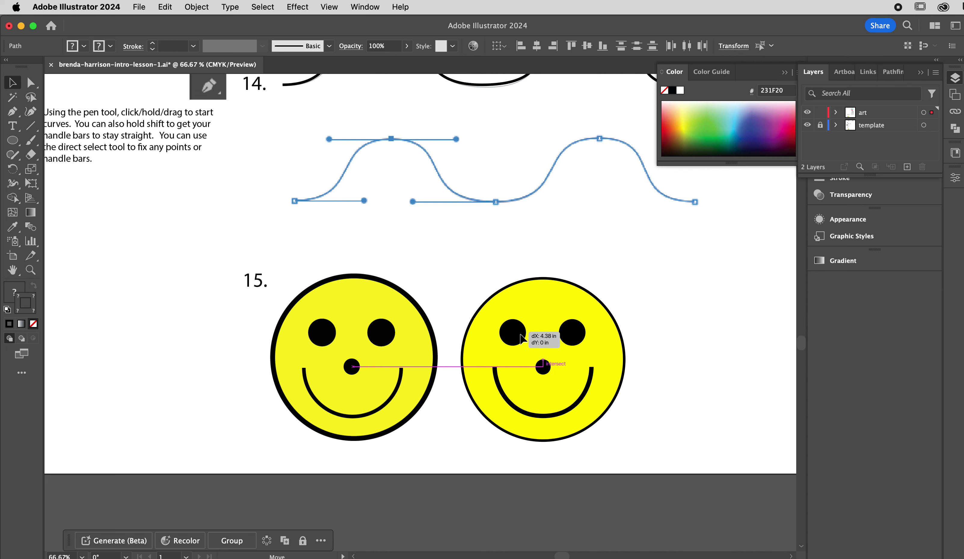
{"action": "left_click", "coordinate": [638, 339]}
{"action": "key", "text": "super+minus"}
{"action": "key", "text": "super+minus"}
{"action": "key", "text": "super+minus"}
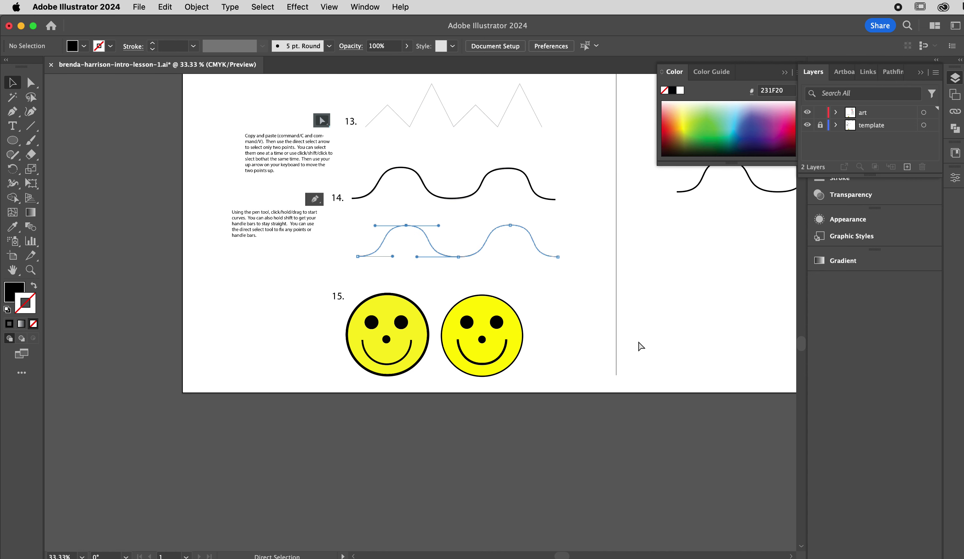
Step: Drag the whole second smiley onto the YOURS side below the traced wave and review items 9–15
{"action": "left_click_drag", "start_coordinate": [435, 289], "coordinate": [511, 370]}
{"action": "left_click_drag", "start_coordinate": [469, 319], "coordinate": [690, 300]}
{"action": "left_click", "coordinate": [688, 466]}
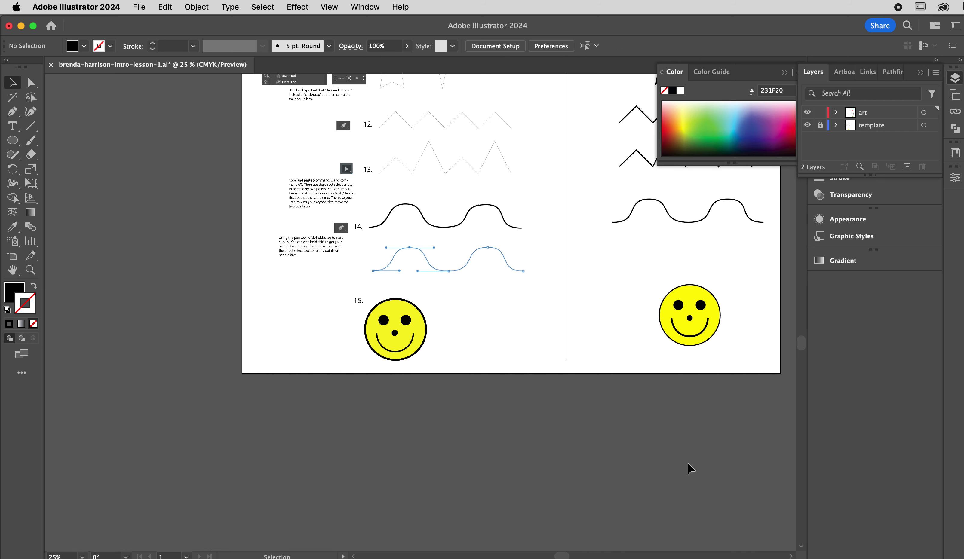
{"action": "left_click_drag", "start_coordinate": [672, 422], "coordinate": [485, 532]}
{"action": "scroll", "coordinate": [485, 532], "scroll_direction": "up", "scroll_amount": 10}
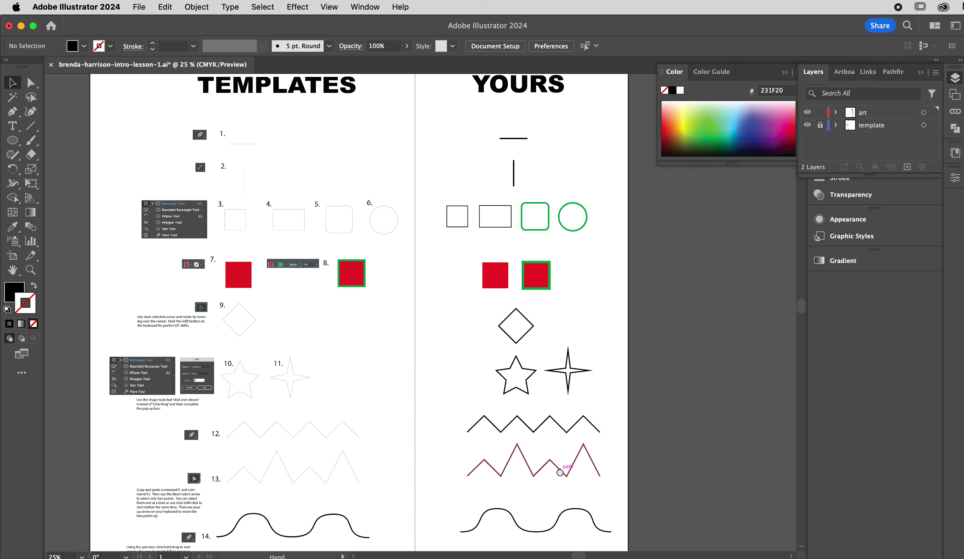
{"action": "scroll", "coordinate": [546, 461], "scroll_direction": "down", "scroll_amount": 10}
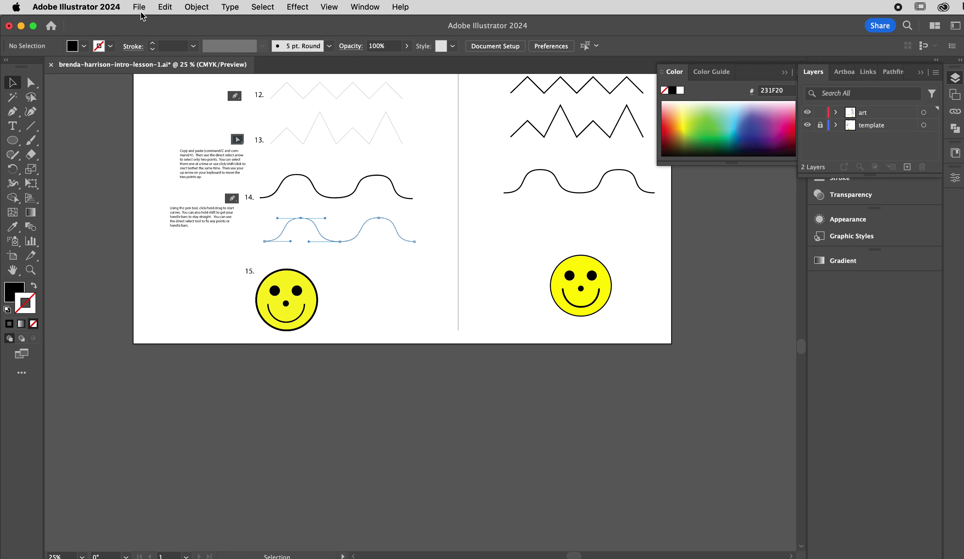
Step: Save a copy of the practice sheet to the STORE N GO drive as an Illustrator 2020-compatible file
{"action": "left_click", "coordinate": [139, 8]}
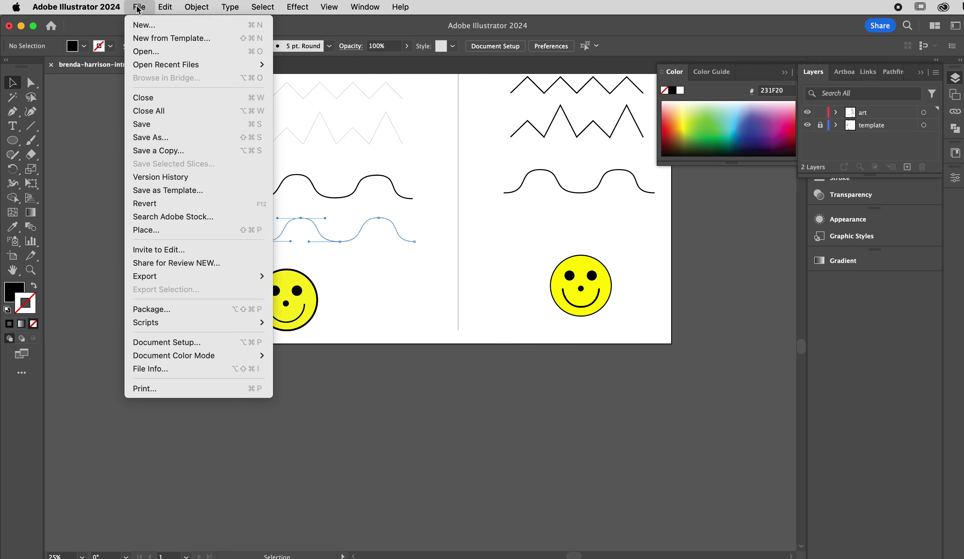
{"action": "left_click", "coordinate": [141, 125]}
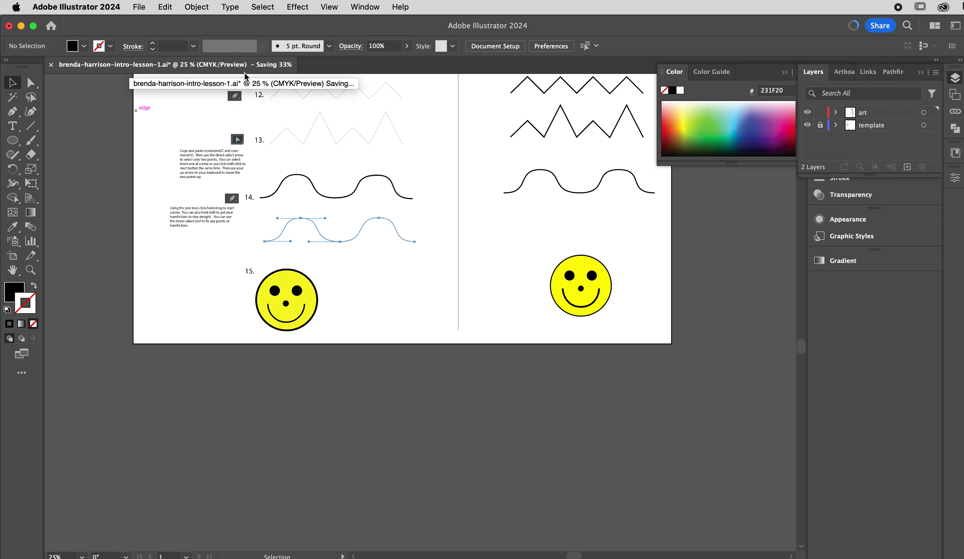
{"action": "left_click", "coordinate": [139, 7]}
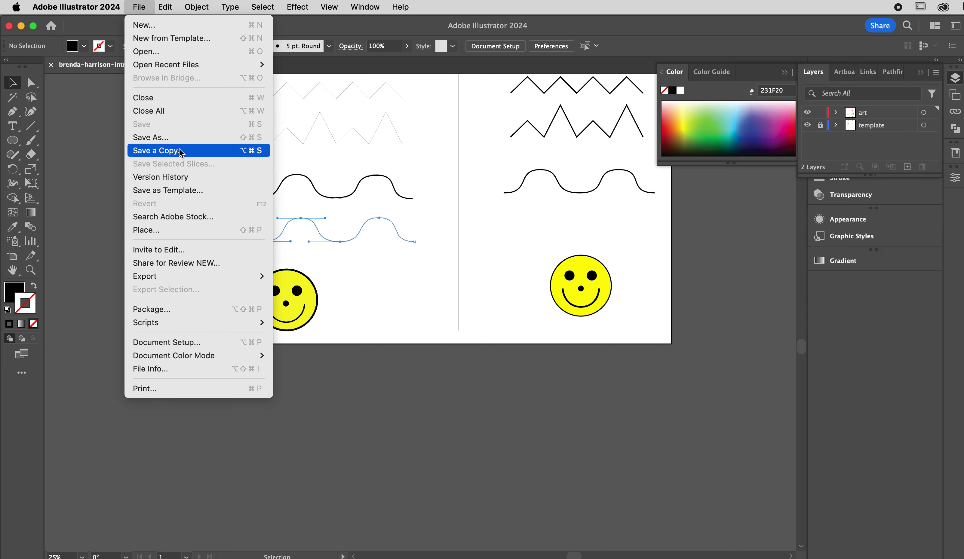
{"action": "left_click", "coordinate": [153, 137]}
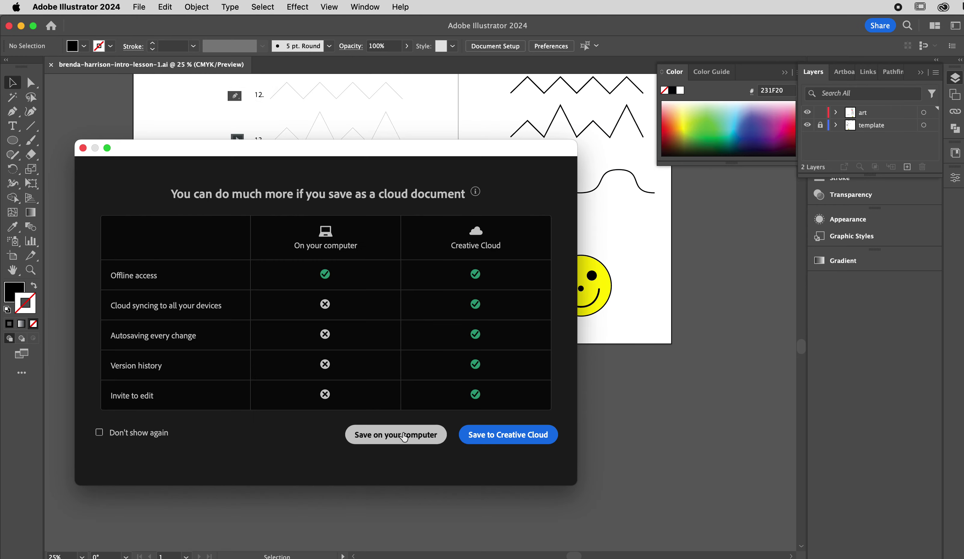
{"action": "left_click", "coordinate": [403, 432]}
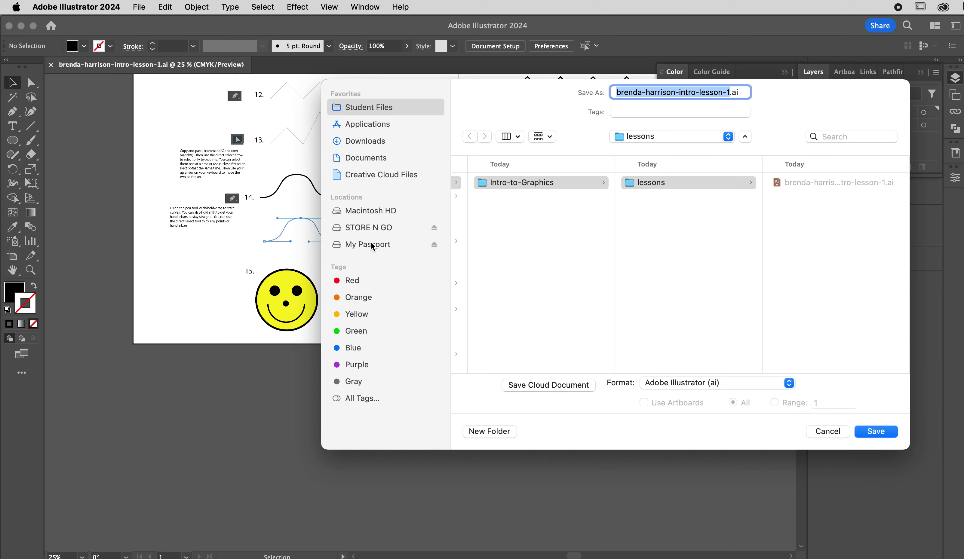
{"action": "left_click", "coordinate": [363, 228]}
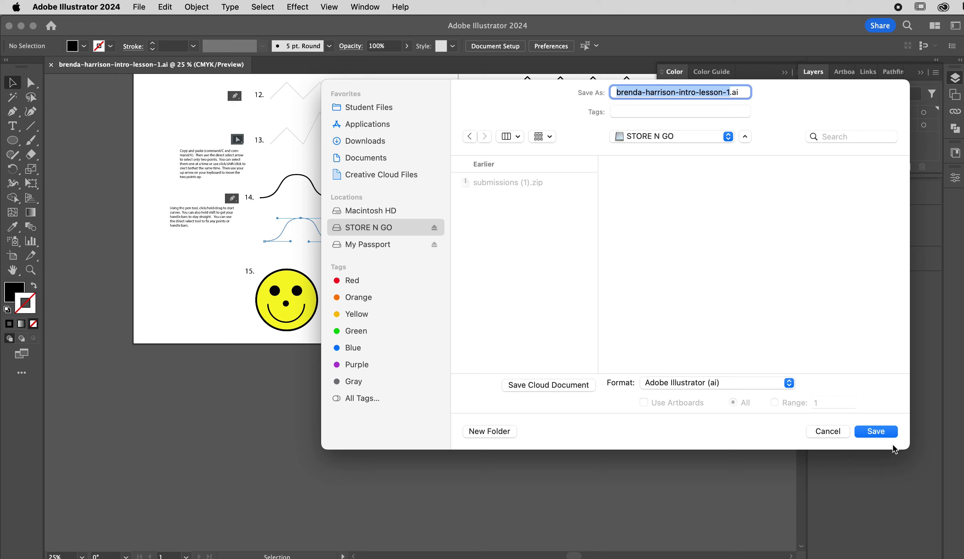
{"action": "left_click", "coordinate": [880, 434]}
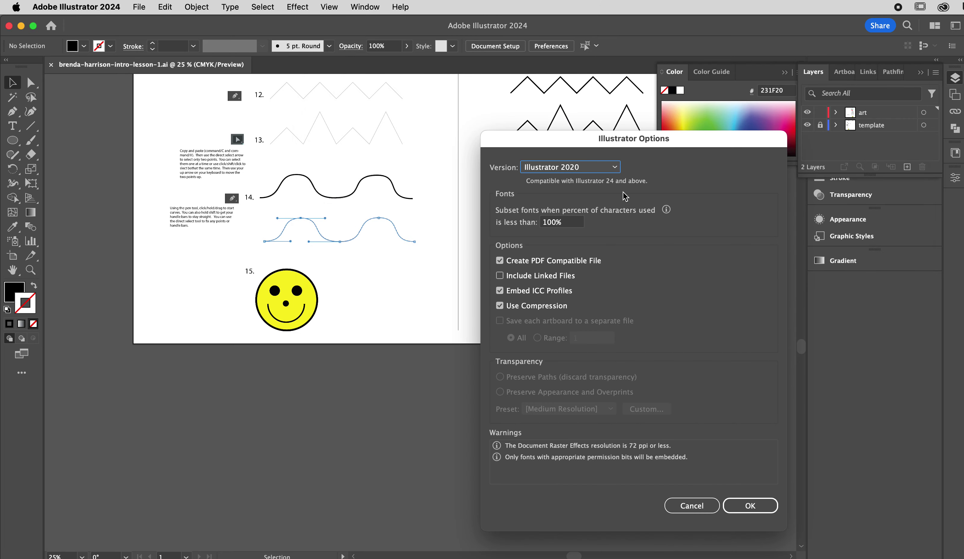
{"action": "left_click", "coordinate": [750, 512]}
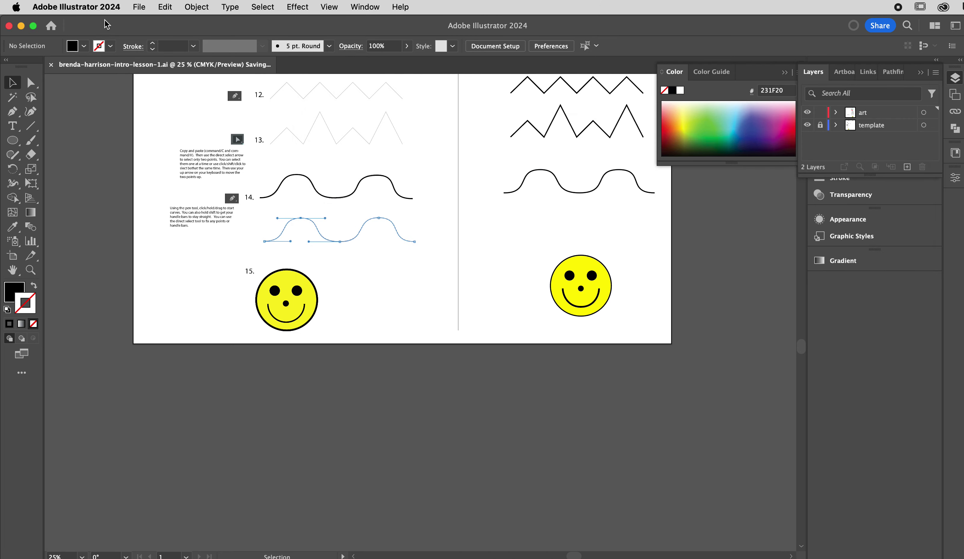
{"action": "left_click", "coordinate": [139, 8]}
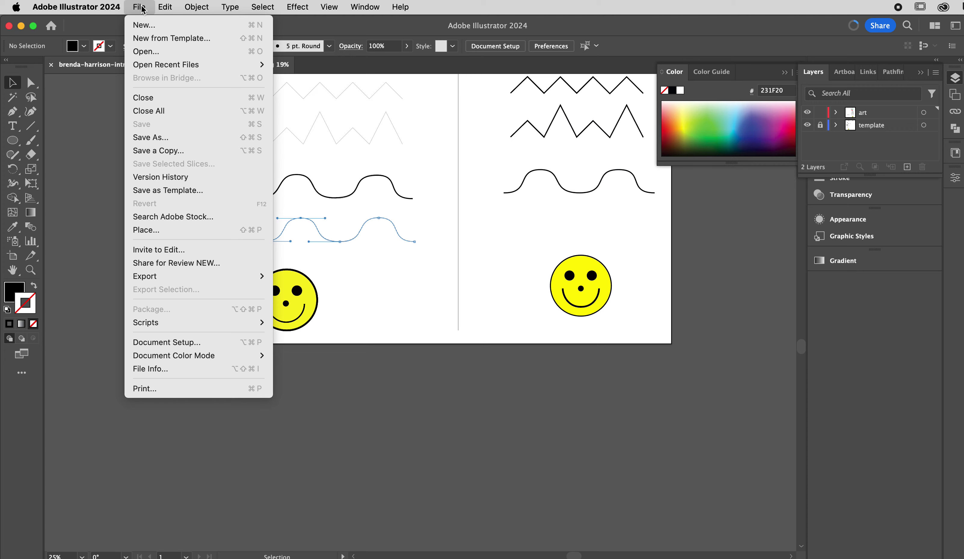
Step: Save the sheet to Creative Cloud in the Intro folder, accepting the linked-assets alert
{"action": "left_click", "coordinate": [142, 9]}
{"action": "left_click", "coordinate": [139, 12]}
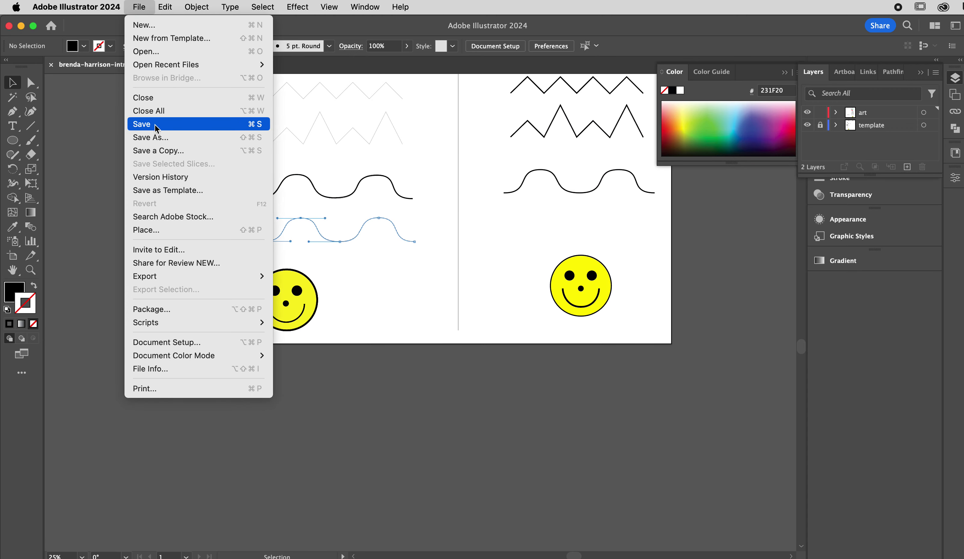
{"action": "left_click", "coordinate": [158, 150]}
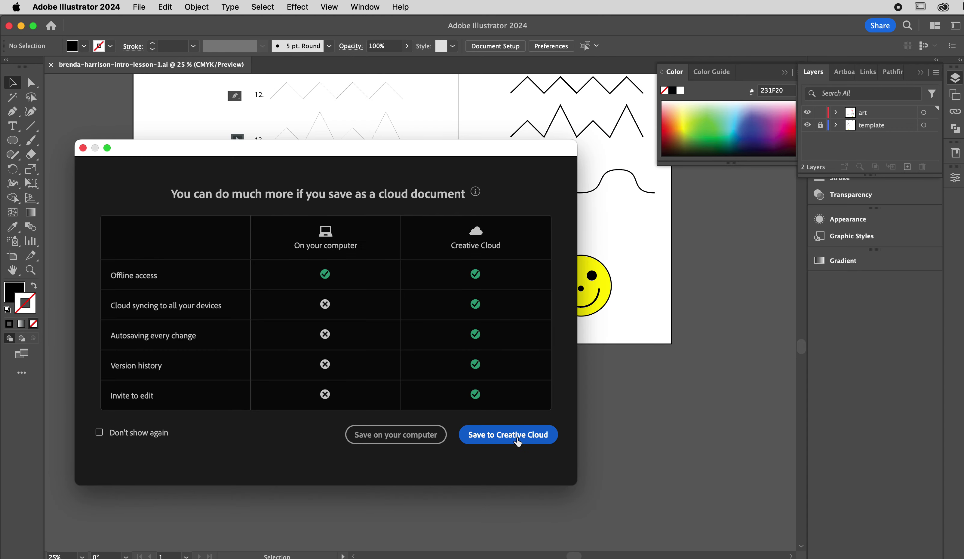
{"action": "left_click", "coordinate": [517, 442]}
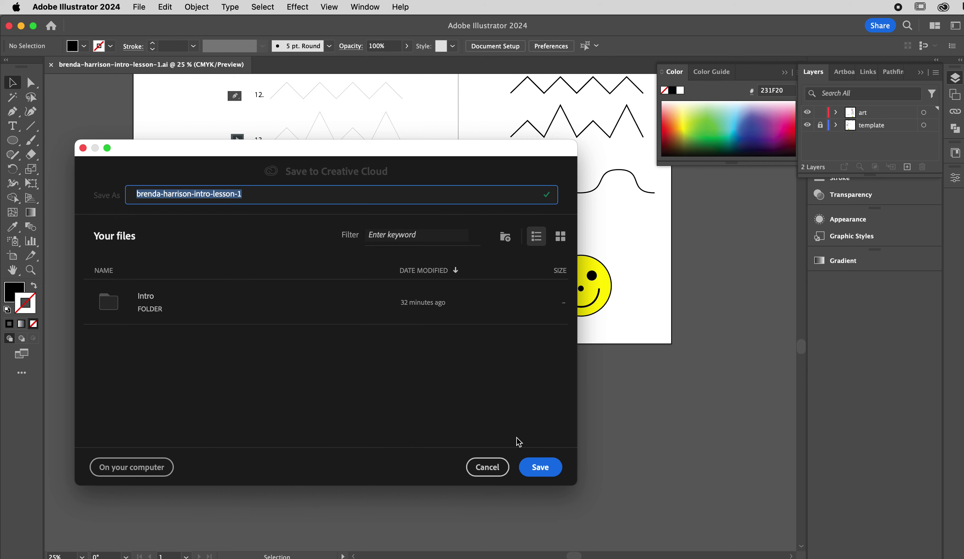
{"action": "left_click", "coordinate": [216, 316]}
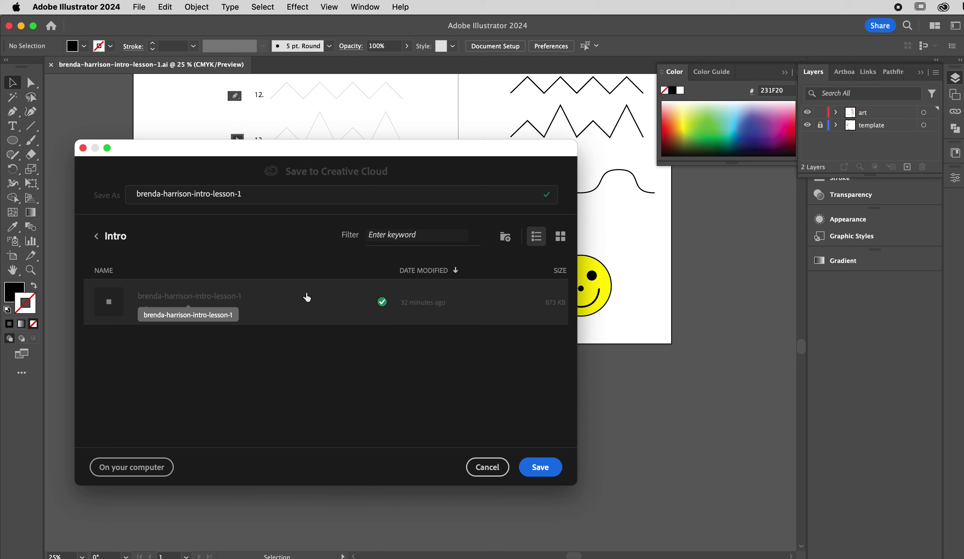
{"action": "left_click", "coordinate": [549, 469]}
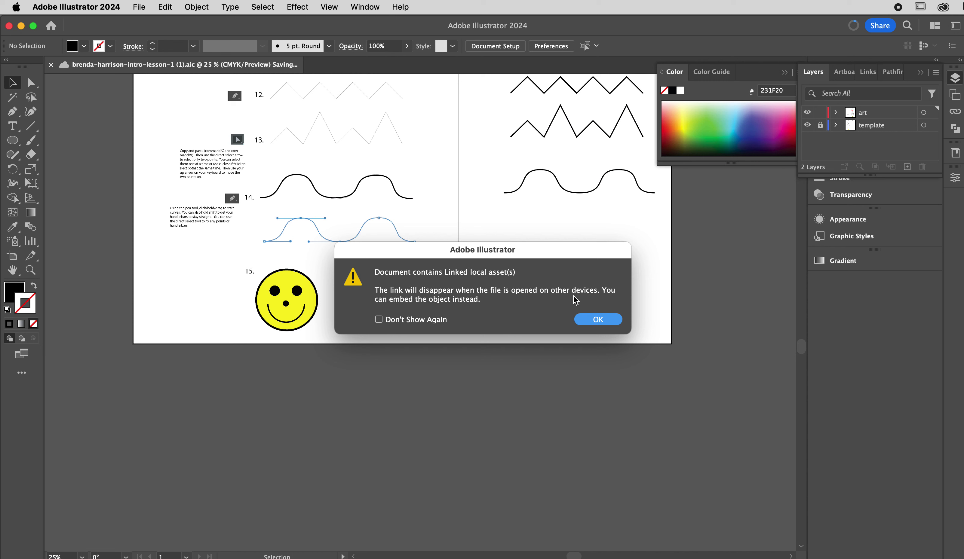
{"action": "left_click", "coordinate": [590, 320]}
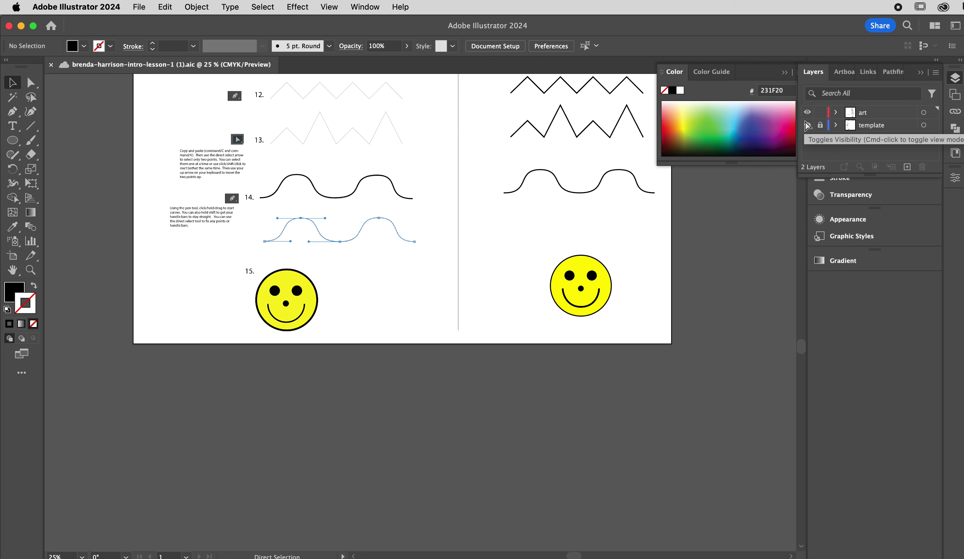
Step: Fit the whole artboard in view, close the Color panel, and lock both the art and template layers
{"action": "key", "text": "super+0"}
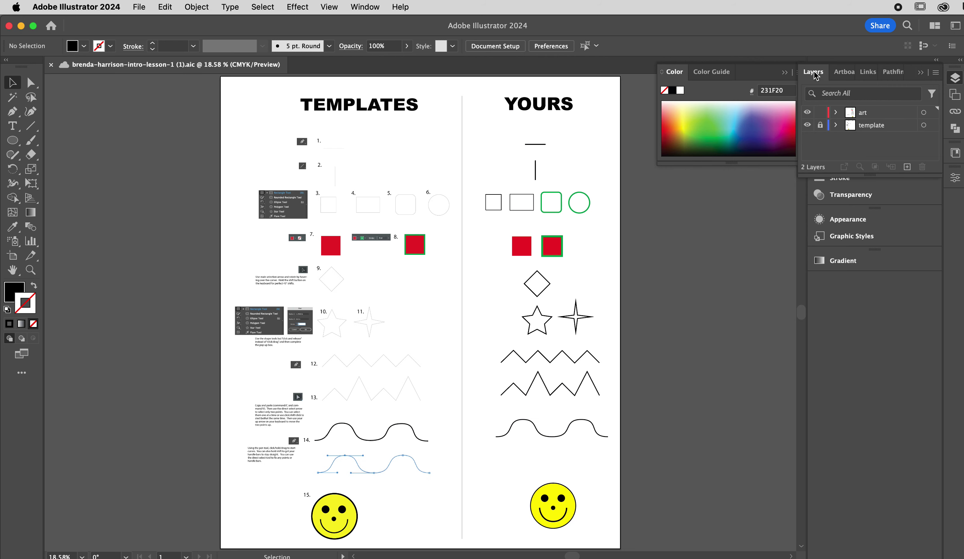
{"action": "left_click", "coordinate": [785, 72]}
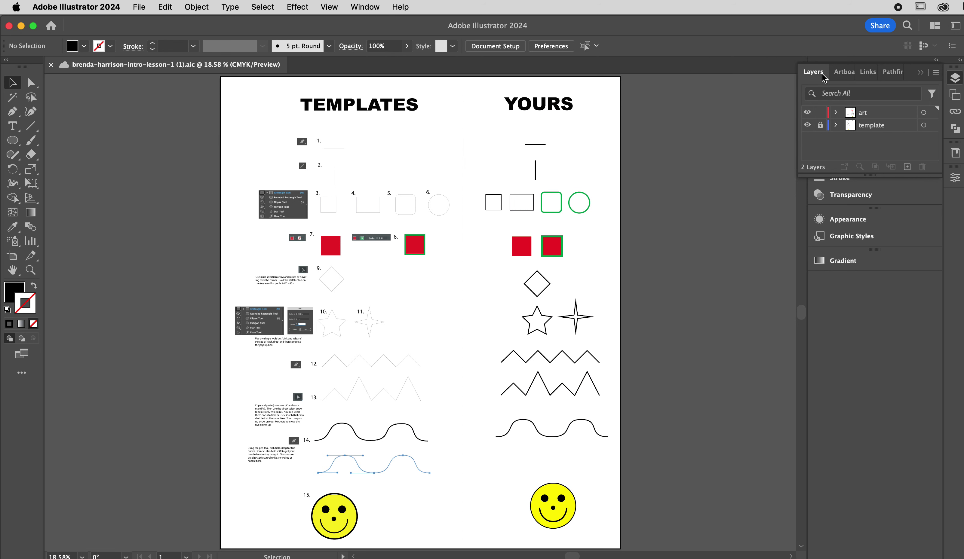
{"action": "left_click", "coordinate": [818, 125]}
{"action": "left_click", "coordinate": [808, 113]}
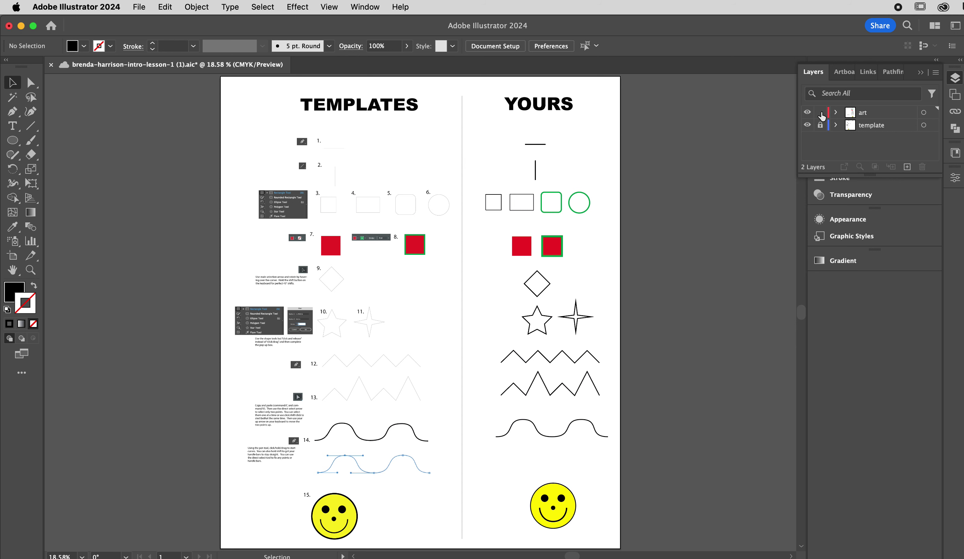
{"action": "left_click", "coordinate": [820, 113]}
{"action": "left_click", "coordinate": [807, 113]}
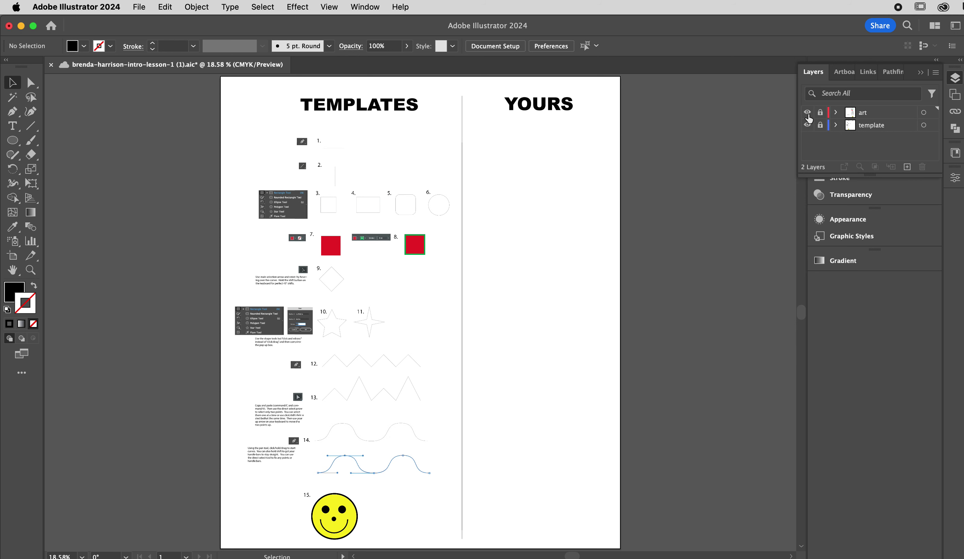
{"action": "left_click", "coordinate": [808, 112]}
{"action": "left_click", "coordinate": [807, 125]}
{"action": "left_click", "coordinate": [808, 125]}
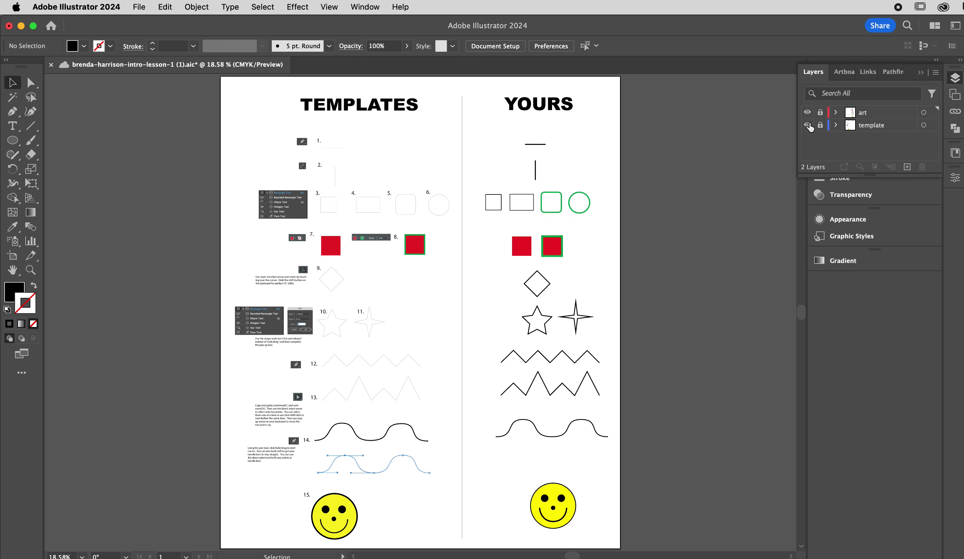
{"action": "left_click", "coordinate": [809, 126]}
{"action": "left_click", "coordinate": [809, 126]}
Step: Save the cloud document again with the locked layers, dismissing the linked-assets warning
{"action": "left_click", "coordinate": [146, 10]}
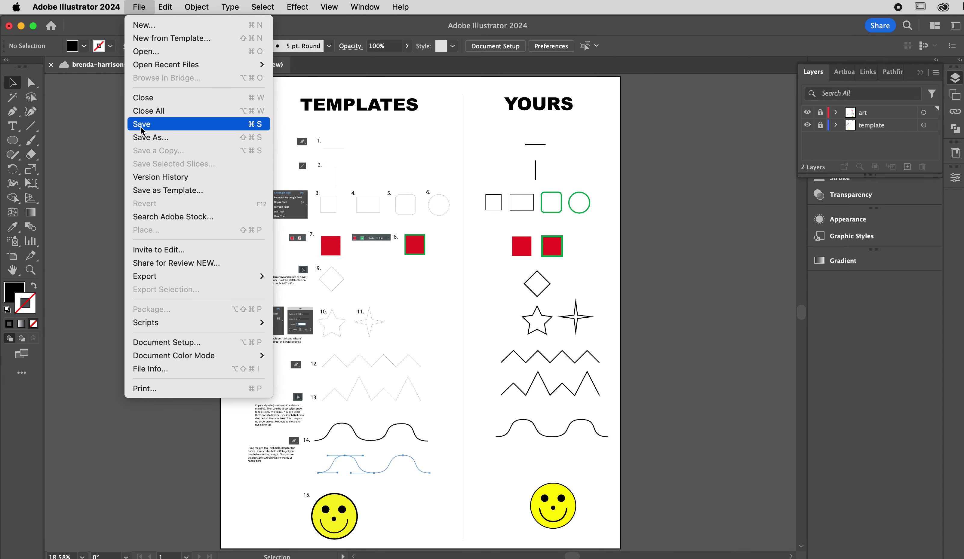
{"action": "left_click", "coordinate": [141, 127]}
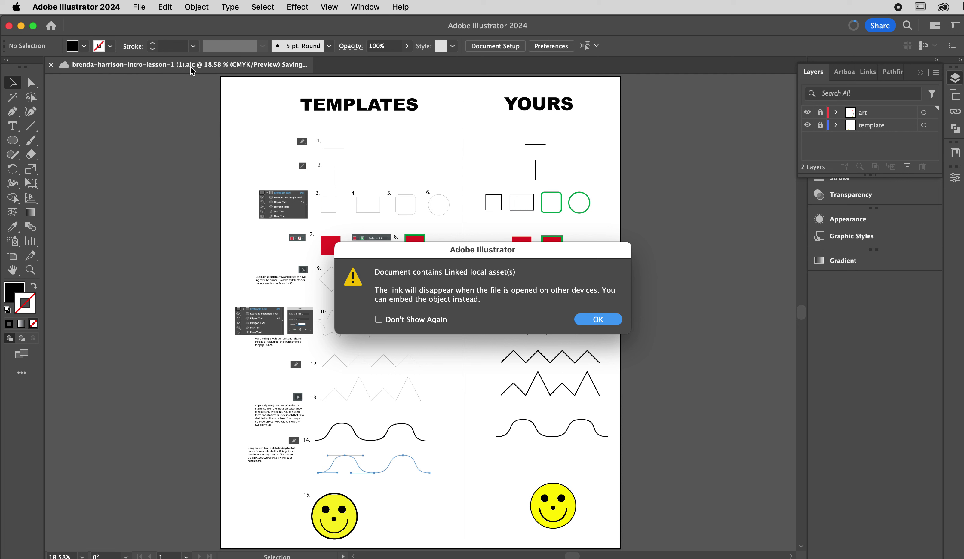
{"action": "left_click", "coordinate": [601, 322]}
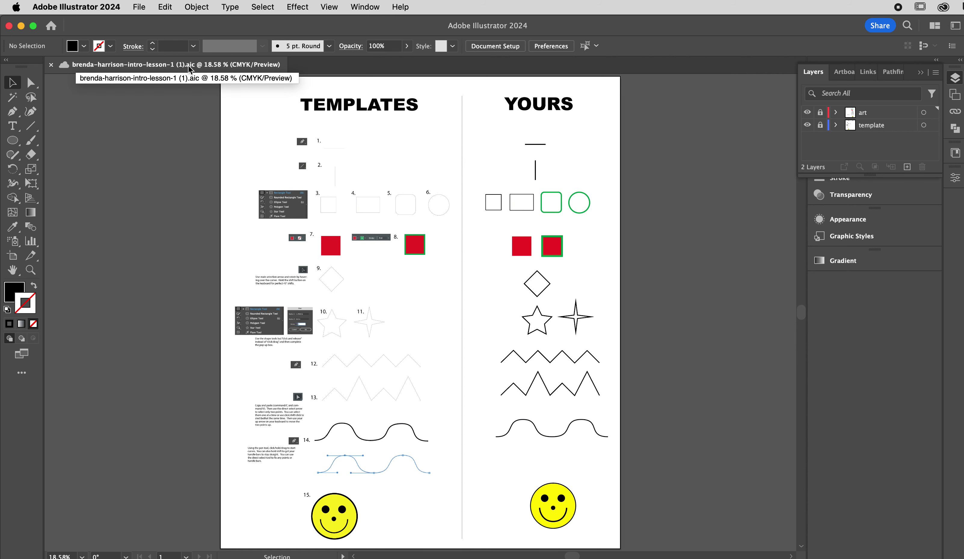
{"action": "left_click", "coordinate": [147, 7]}
{"action": "mouse_move", "coordinate": [161, 277]}
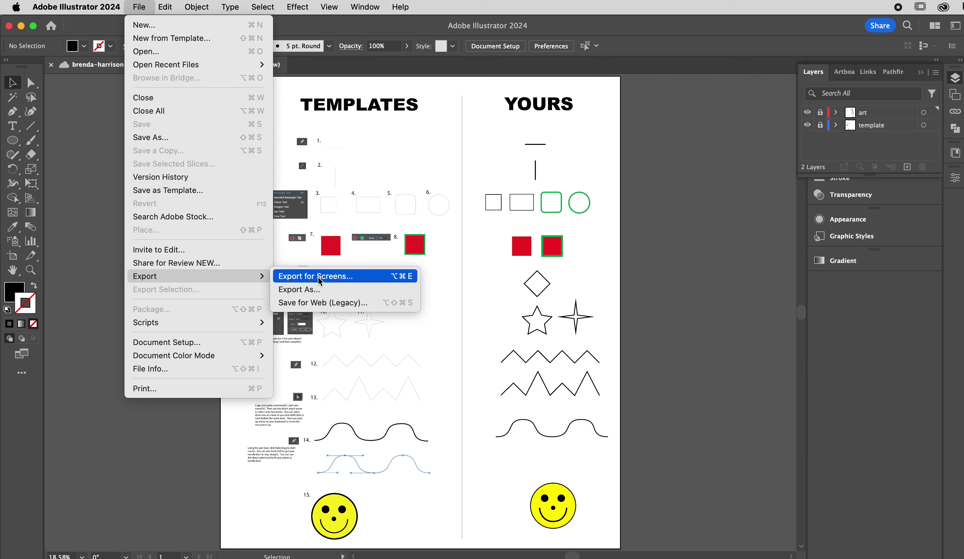
{"action": "left_click", "coordinate": [320, 287]}
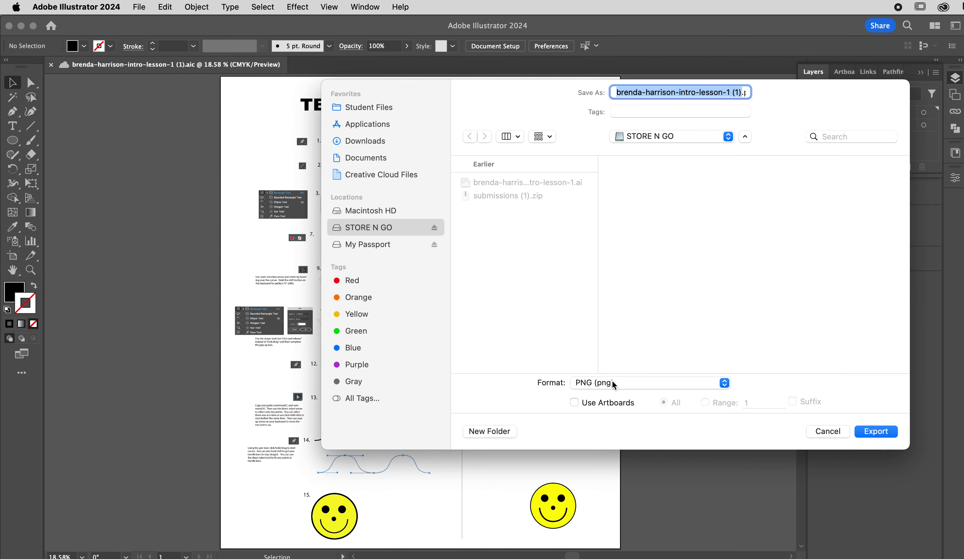
{"action": "left_click", "coordinate": [612, 381]}
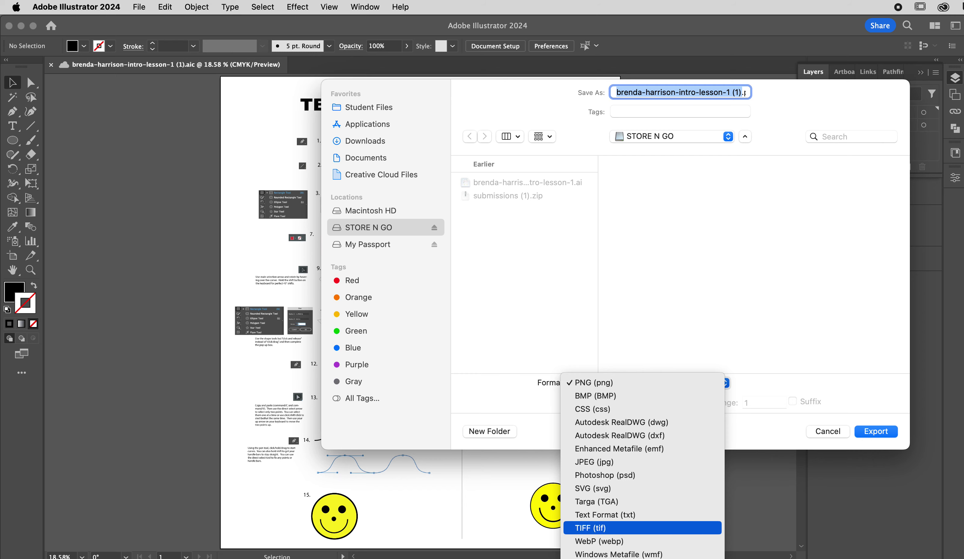
{"action": "left_click", "coordinate": [826, 435]}
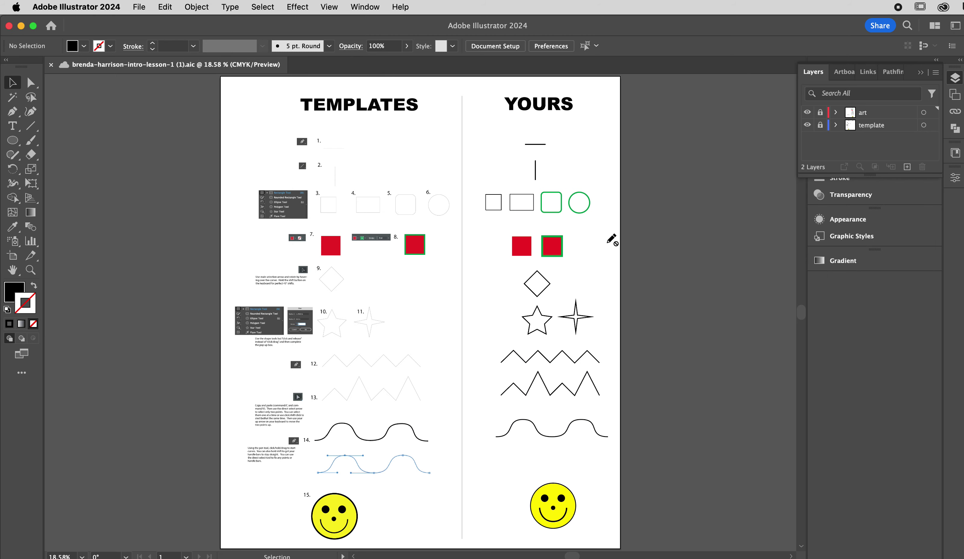